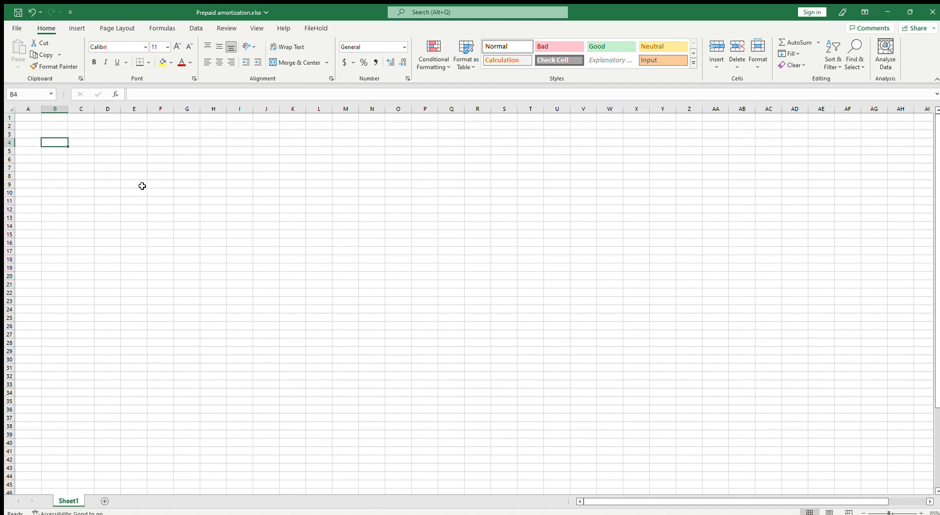
# Number the rows in column B from 1 to 30, starting in B6 and extending the series down to B35
pyautogui.click(57, 160)
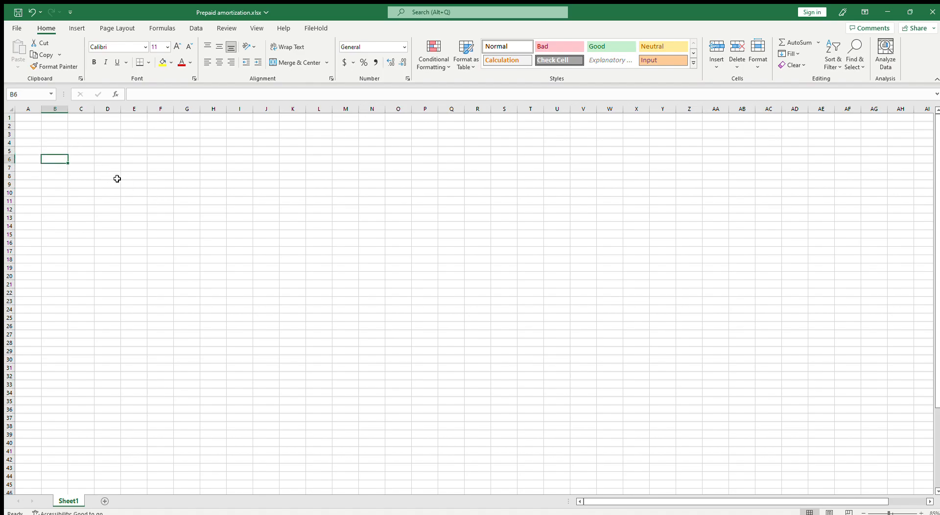
pyautogui.write('1')
pyautogui.press('Return')
pyautogui.write('2')
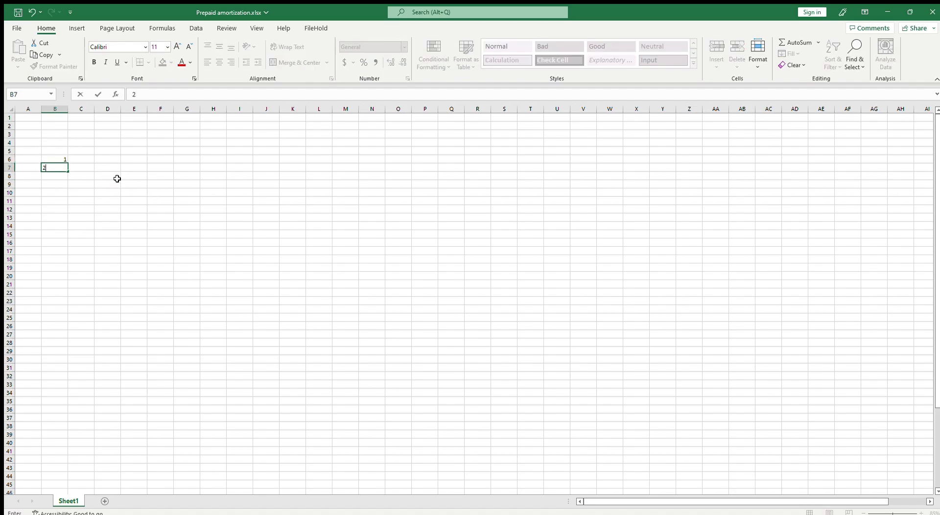
pyautogui.press('Return')
pyautogui.write('3')
pyautogui.press('Return')
pyautogui.moveTo(43, 160); pyautogui.dragTo(65, 406)
# Enter the formula ="Subscription_"&B6 in C6 to build the first subscription name
pyautogui.click(85, 159)
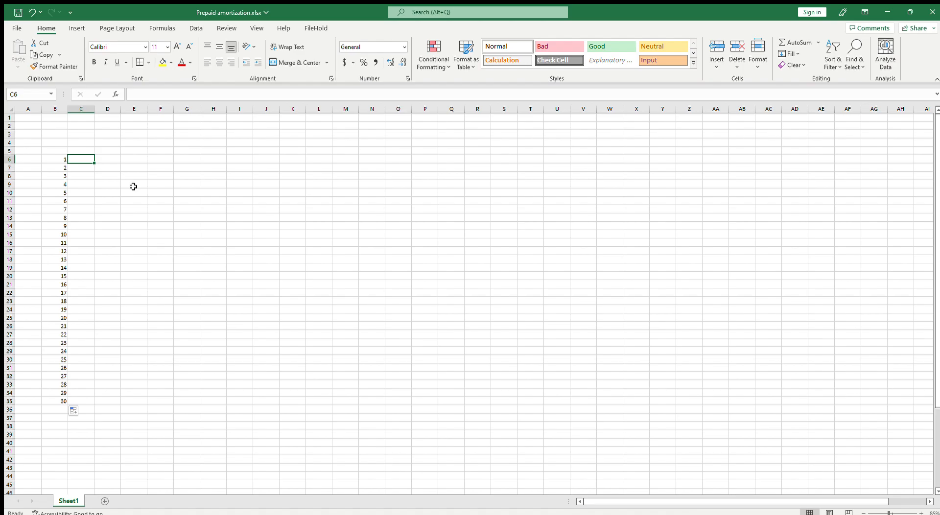
pyautogui.write('=')
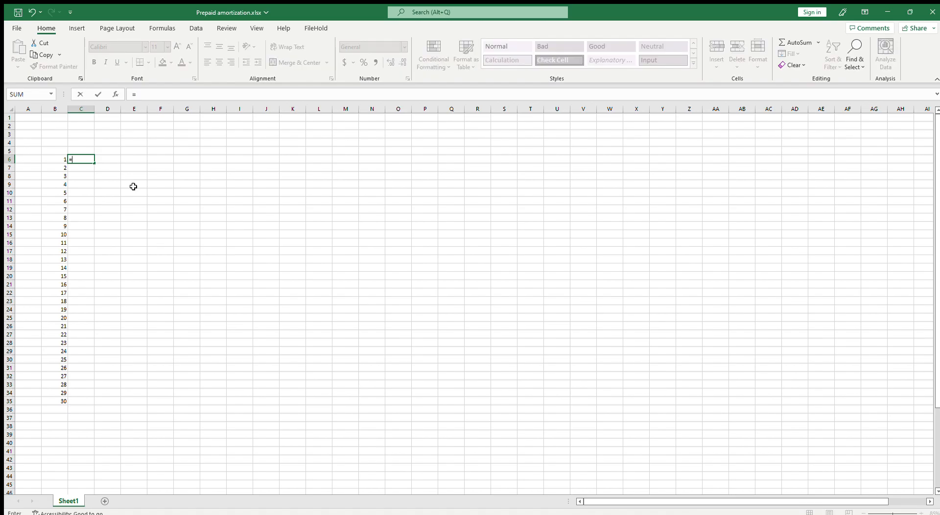
pyautogui.write('"Subscription_"&')
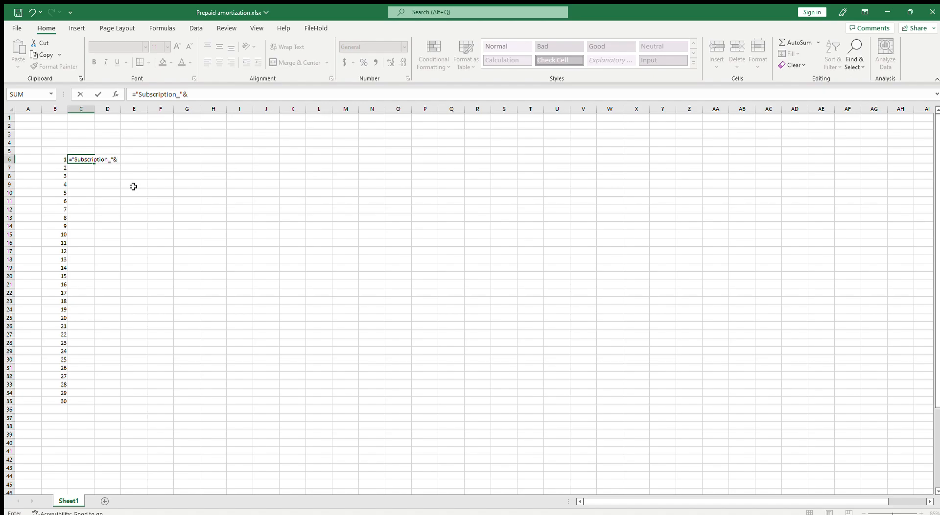
pyautogui.click(53, 155)
pyautogui.press('Return')
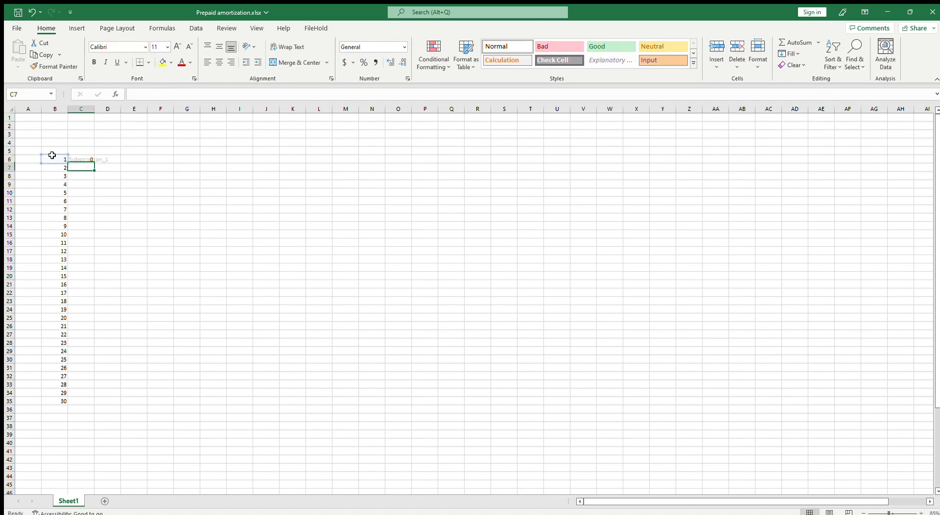
# Widen column C to fit the subscription name and fill the C6 formula down to C35
pyautogui.doubleClick(94, 110)
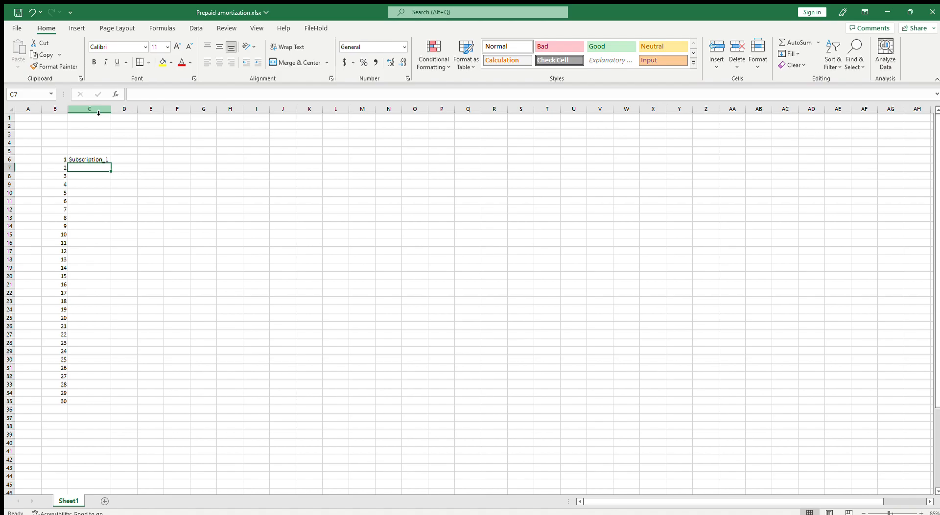
pyautogui.moveTo(111, 108); pyautogui.dragTo(114, 108)
pyautogui.click(97, 158)
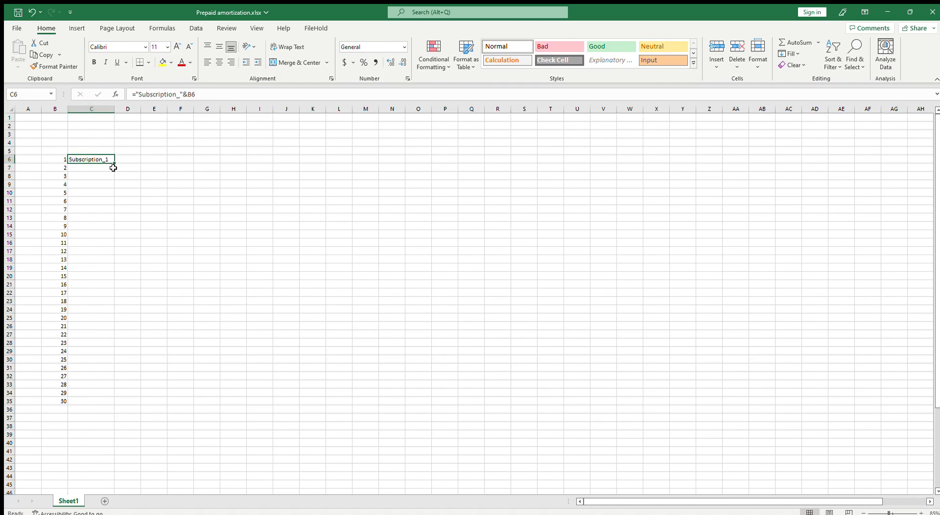
pyautogui.doubleClick(114, 163)
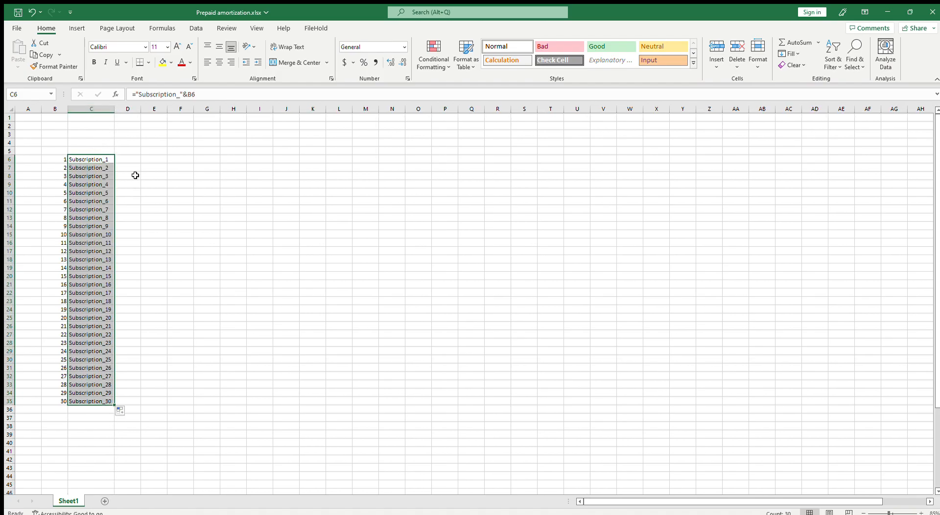
# Enter the header "start date" in D5 and fit column D's width to it
pyautogui.click(132, 160)
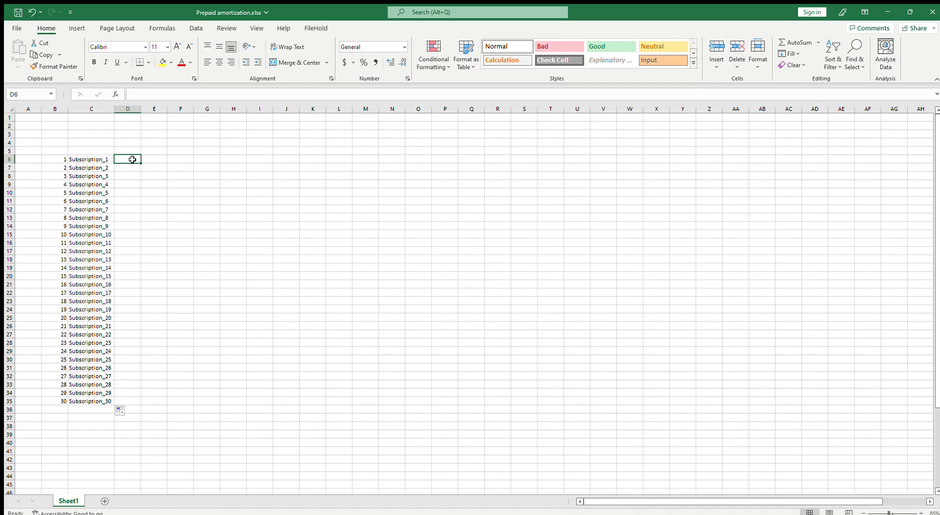
pyautogui.click(134, 150)
pyautogui.write('s')
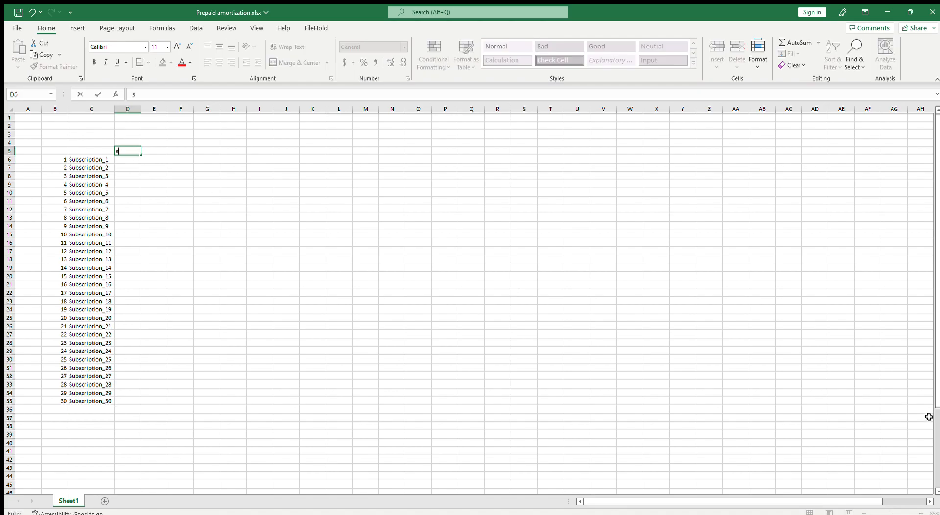
pyautogui.write('tart date')
pyautogui.press('Tab')
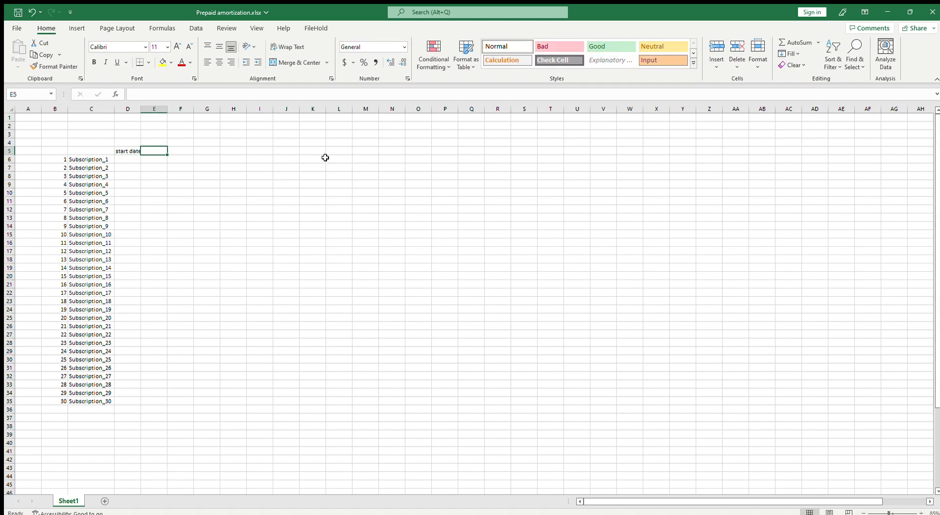
pyautogui.doubleClick(142, 109)
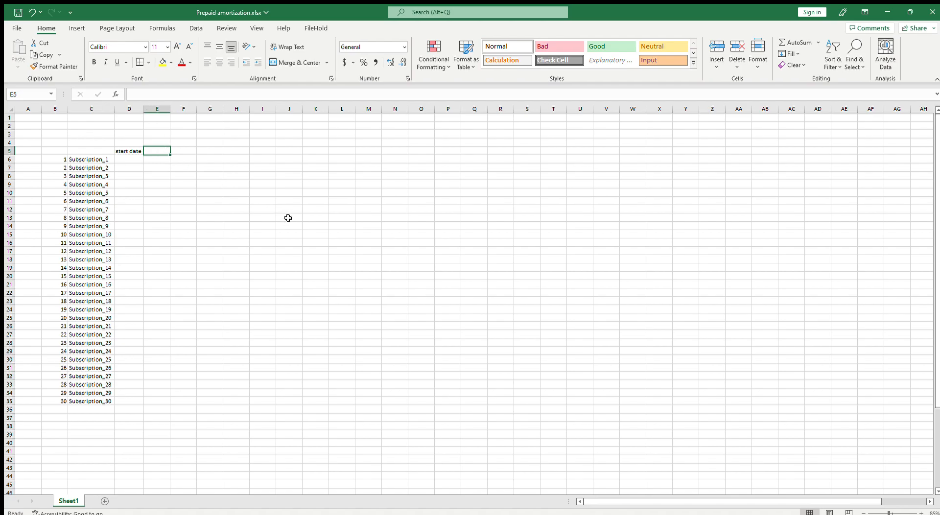
# Enter the headers "amount" in E5 and "number of months" in F5
pyautogui.write('amount')
pyautogui.press('Tab')
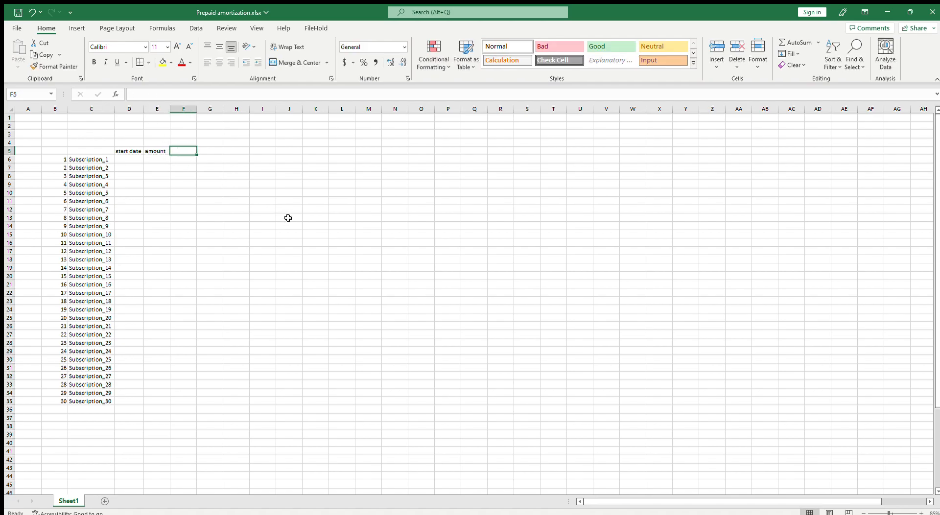
pyautogui.write('mo')
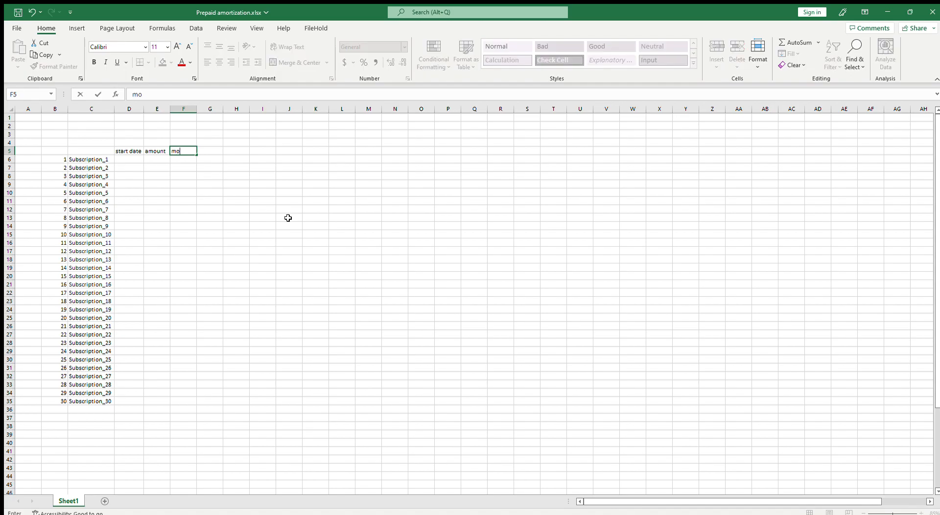
pyautogui.press('BackSpace')
pyautogui.write('number of months')
pyautogui.press('Return')
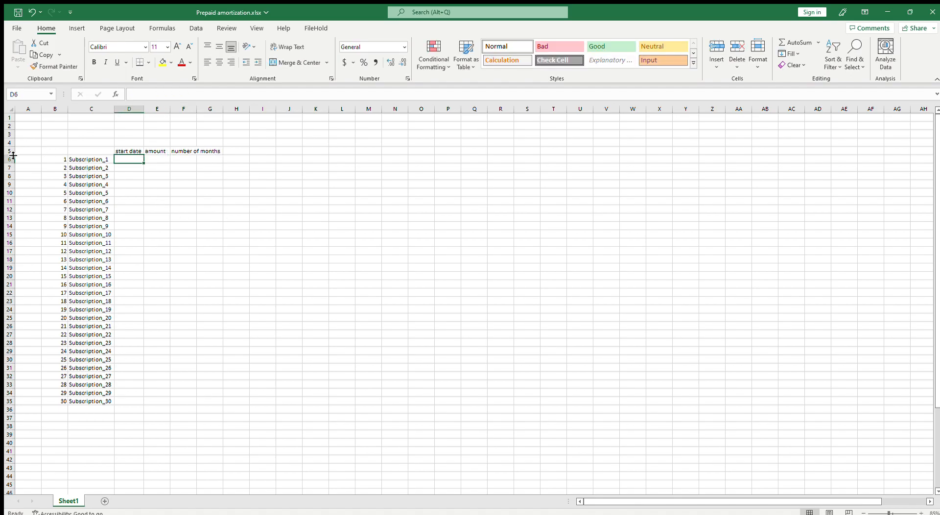
# Wrap the "number of months" header in F5 and make row 5 tall enough for three lines of text
pyautogui.moveTo(13, 154); pyautogui.dragTo(11, 164)
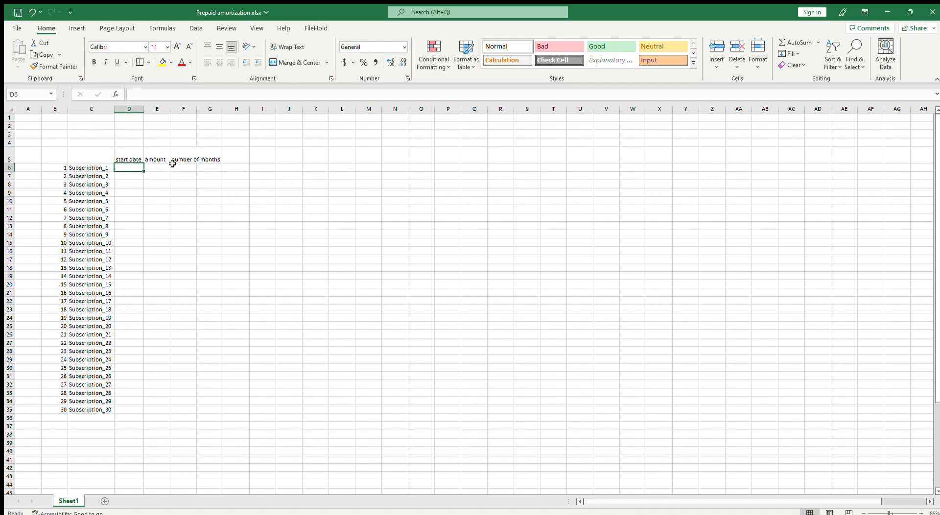
pyautogui.click(182, 151)
pyautogui.click(288, 47)
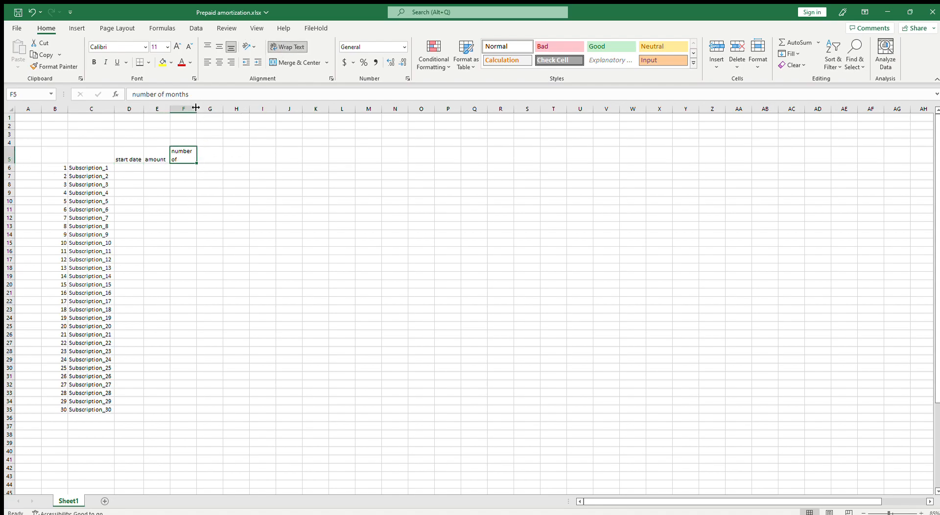
pyautogui.moveTo(10, 163); pyautogui.dragTo(18, 171)
# Add the header "monthly amount" in G5 and wrap its text
pyautogui.click(215, 160)
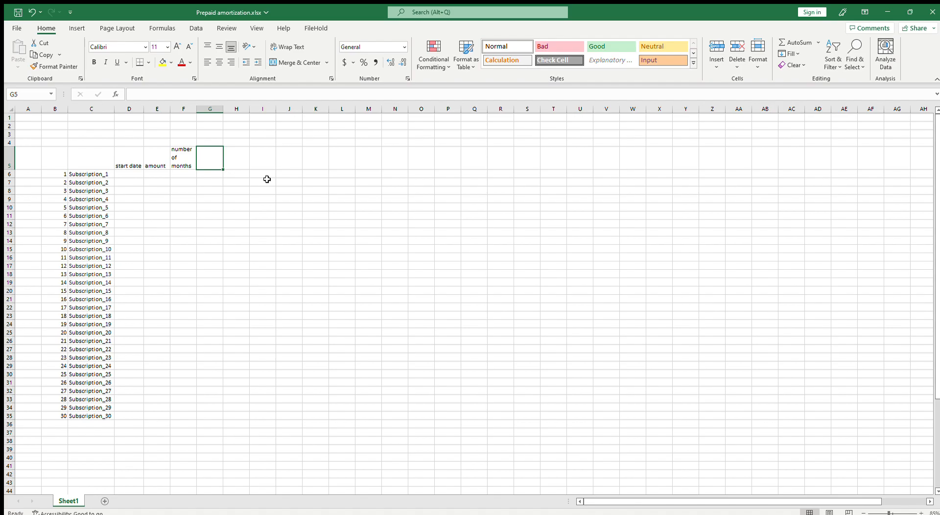
pyautogui.write('monthly amount')
pyautogui.press('Return')
pyautogui.click(210, 162)
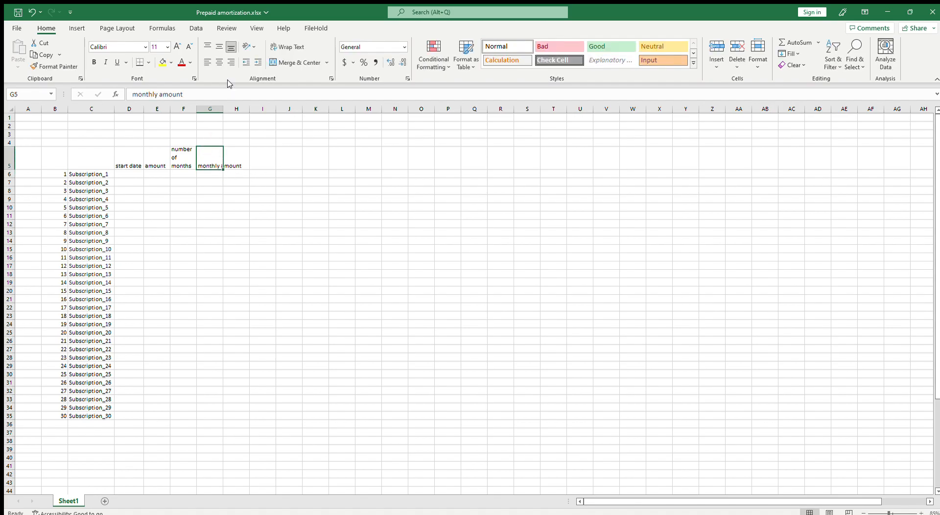
pyautogui.click(287, 46)
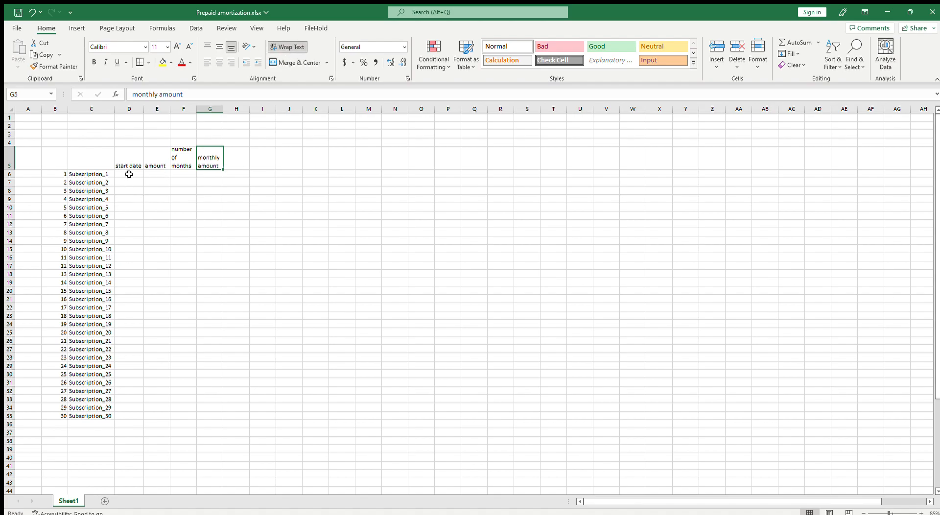
# Enter the date limits 1/1/2023 in D2 and 8/31/2023 in E2
pyautogui.click(136, 125)
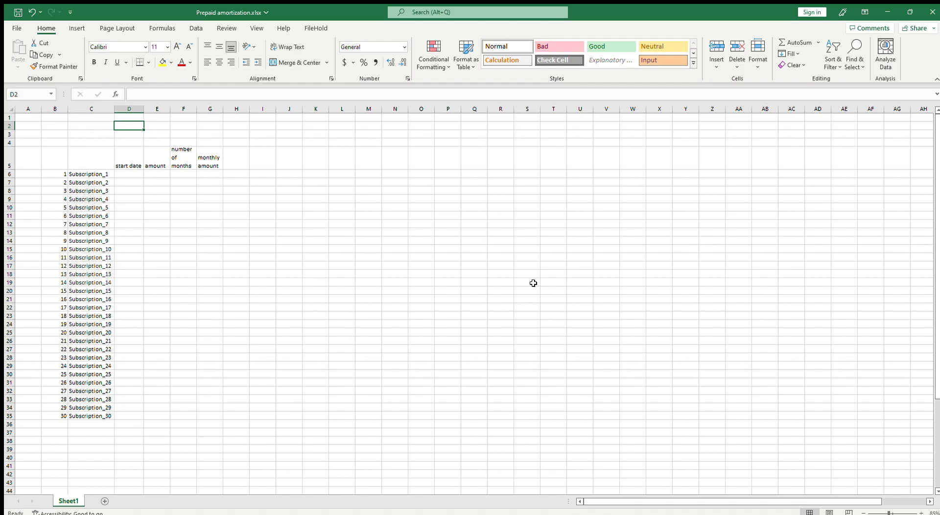
pyautogui.write('1/')
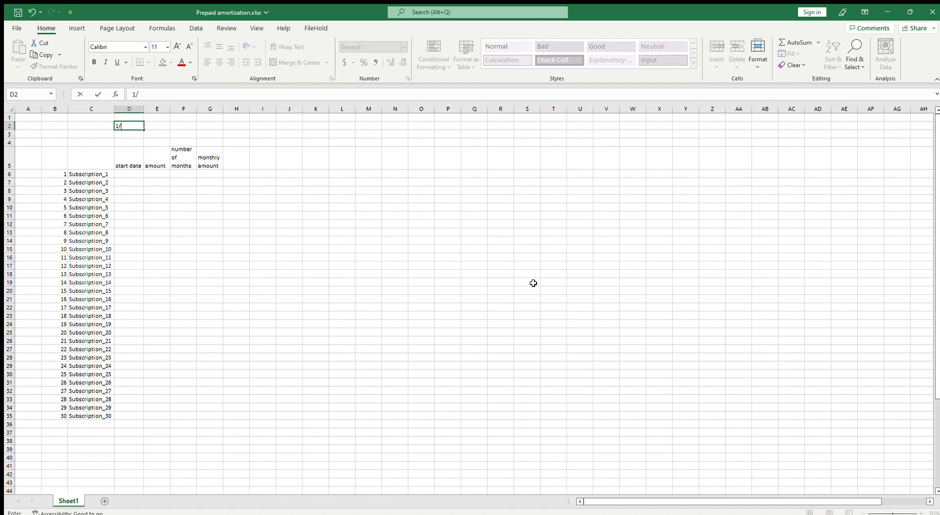
pyautogui.write('1/2023')
pyautogui.press('Return')
pyautogui.press('Up')
pyautogui.press('Right')
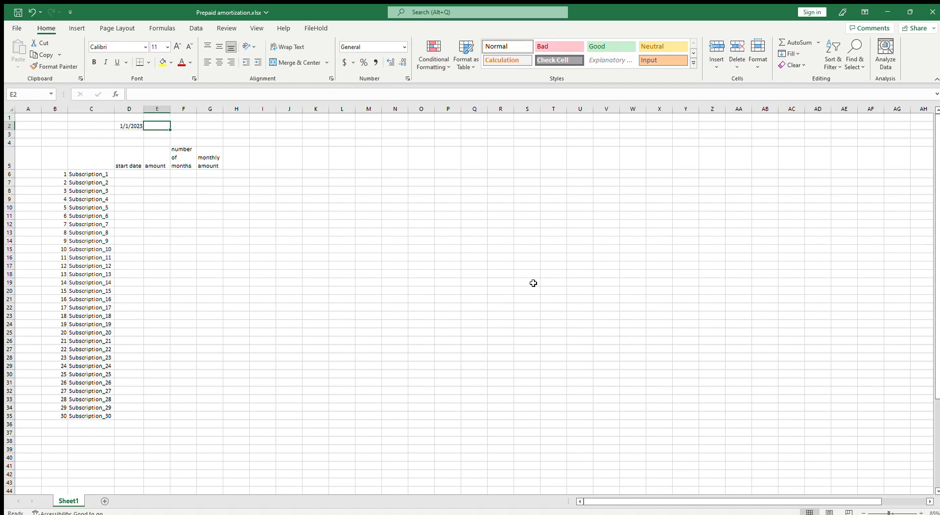
pyautogui.write('8/')
pyautogui.write('31/2023')
pyautogui.press('Return')
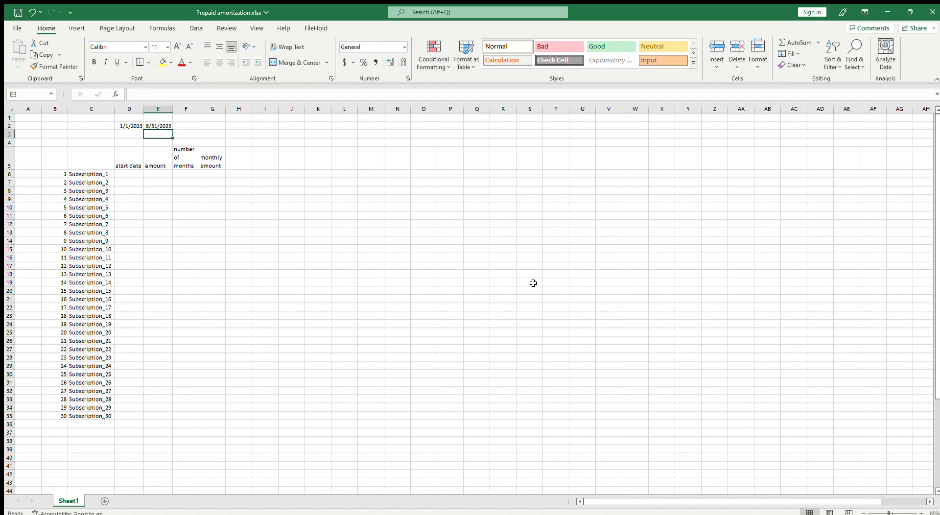
# Generate a random start date in D6 with =RANDBETWEEN($D$2,$E$2), using absolute references to the two date limits
pyautogui.click(126, 177)
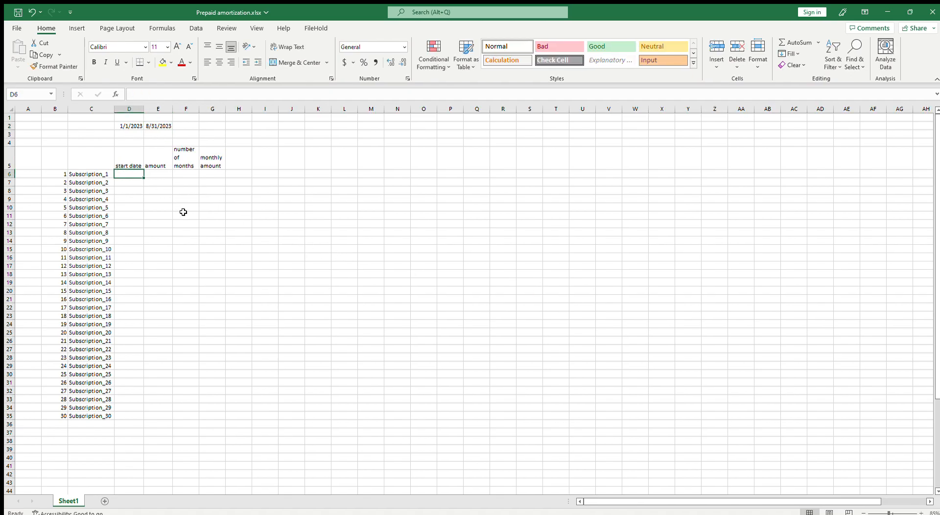
pyautogui.write('=rand')
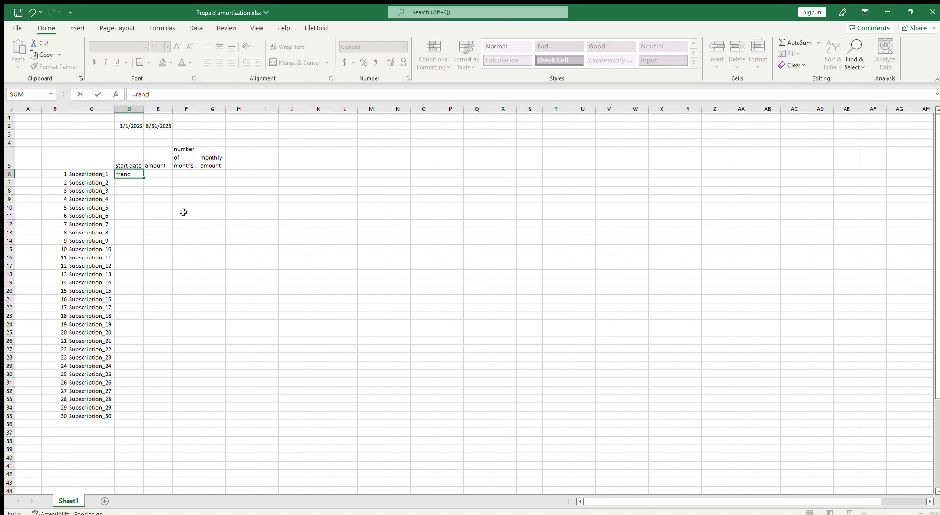
pyautogui.write('b')
pyautogui.press('Tab')
pyautogui.click(131, 128)
pyautogui.write(',')
pyautogui.click(158, 127)
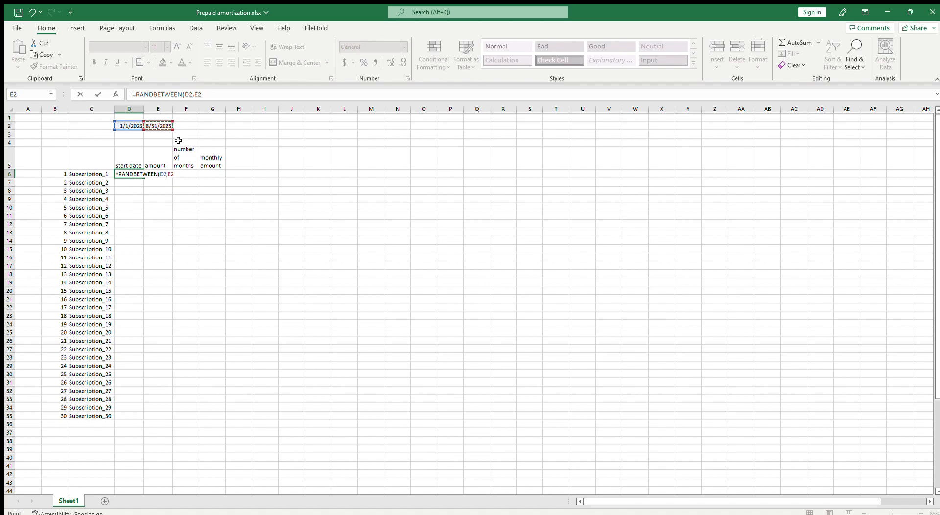
pyautogui.click(188, 95)
pyautogui.press('F4')
pyautogui.press('Right')
pyautogui.press('Right')
pyautogui.press('F4')
pyautogui.press('Return')
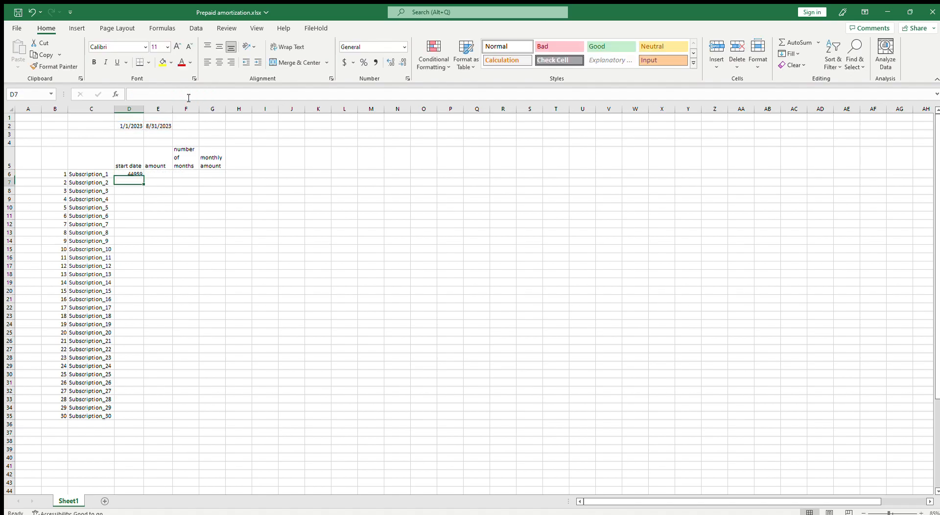
# Generate a random amount in E6 with RANDBETWEEN from 5000 to 25000
pyautogui.click(154, 175)
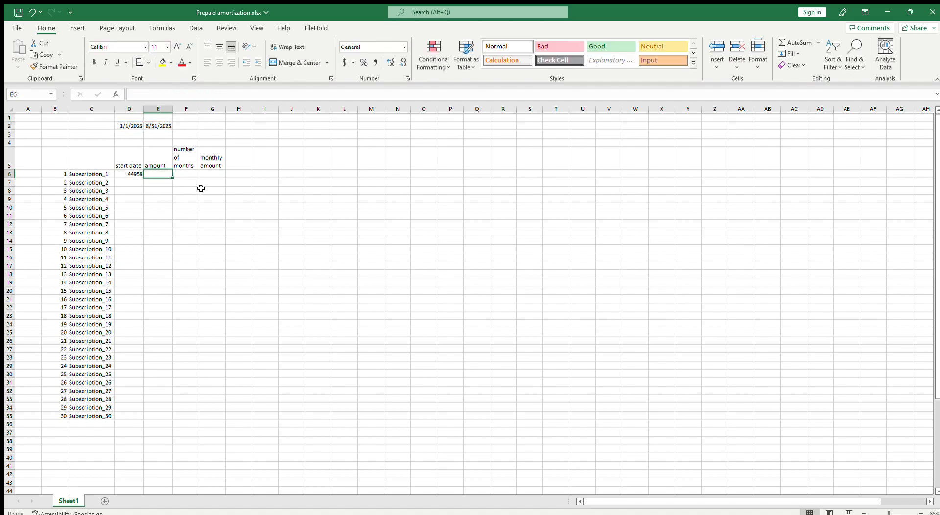
pyautogui.write('=ran')
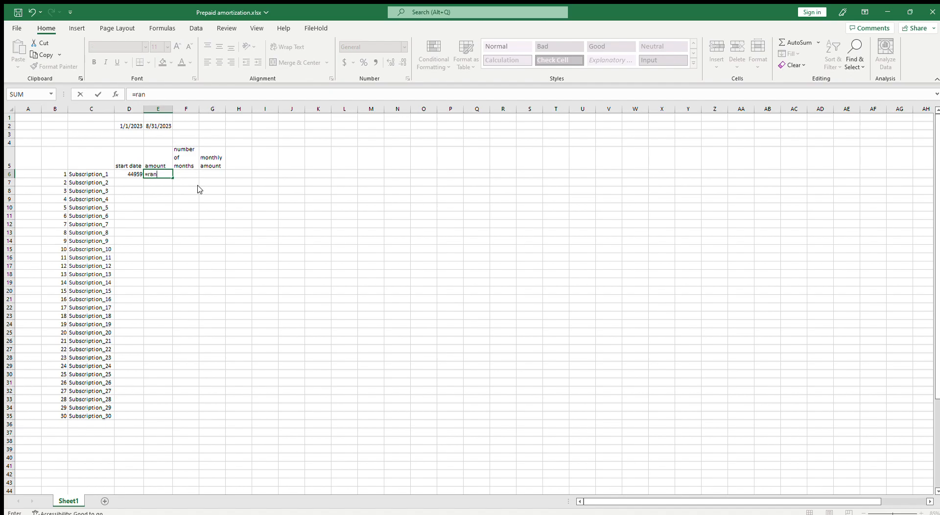
pyautogui.write('db')
pyautogui.press('Tab')
pyautogui.write('5000')
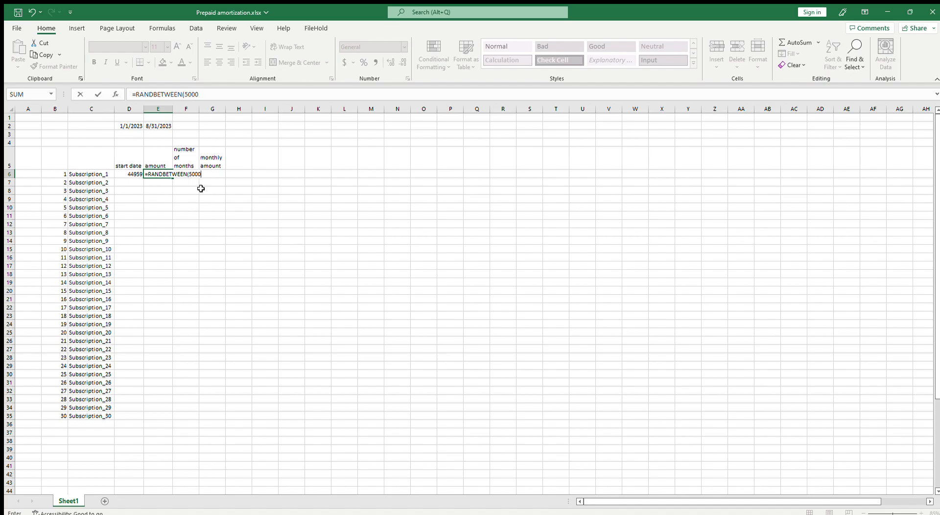
pyautogui.write(',25000')
pyautogui.hotkey('ctrl', 'Return')
# Generate a random number of months in F6 with RANDBETWEEN from 3 to 12
pyautogui.press('Right')
pyautogui.write('=rad')
pyautogui.press('BackSpace')
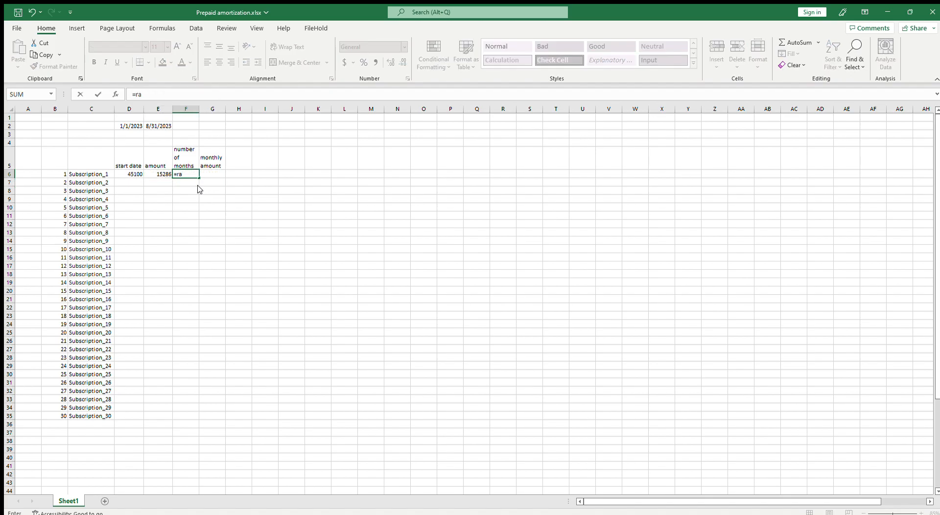
pyautogui.press('Tab')
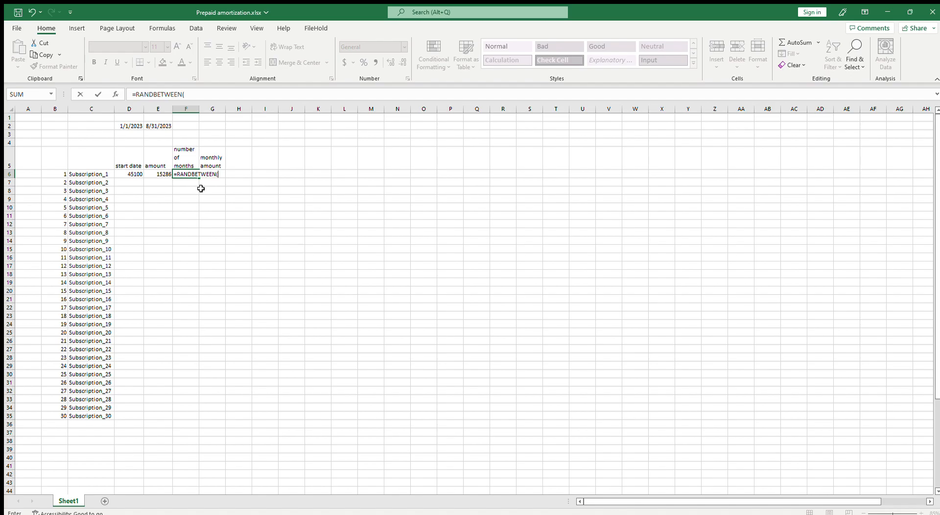
pyautogui.write('3,12')
pyautogui.press('Return')
# Calculate the monthly amount in G6 by dividing the amount in E6 by the number of months in F6
pyautogui.press('Up')
pyautogui.press('Right')
pyautogui.write('=')
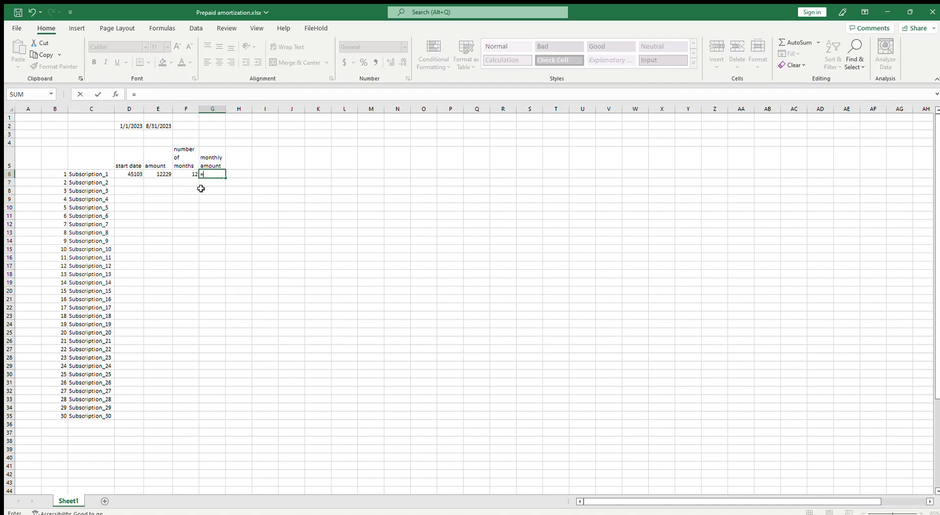
pyautogui.press('Left')
pyautogui.press('Left')
pyautogui.write('/')
pyautogui.press('Left')
pyautogui.press('Return')
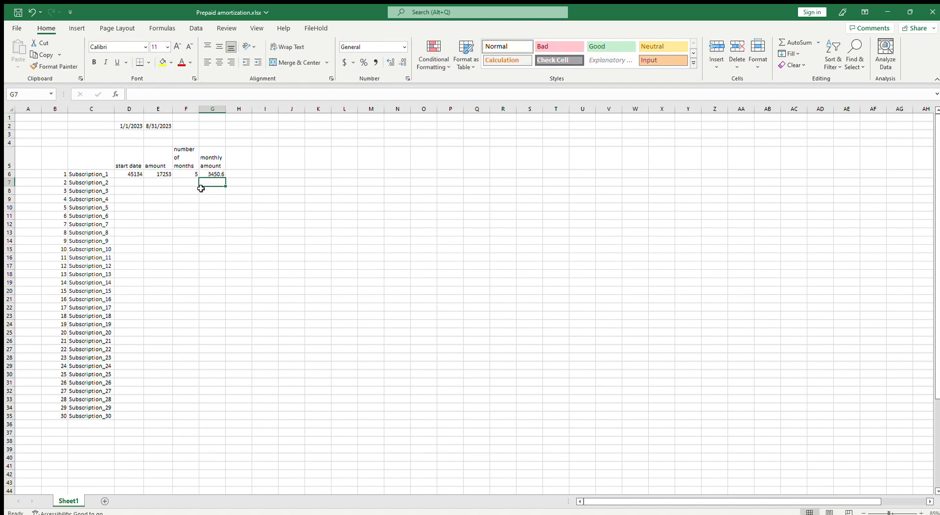
# Fill the D6:G6 formulas down to row 35 and replace the formulas in D6:G35 with their values
pyautogui.moveTo(132, 174); pyautogui.dragTo(215, 176)
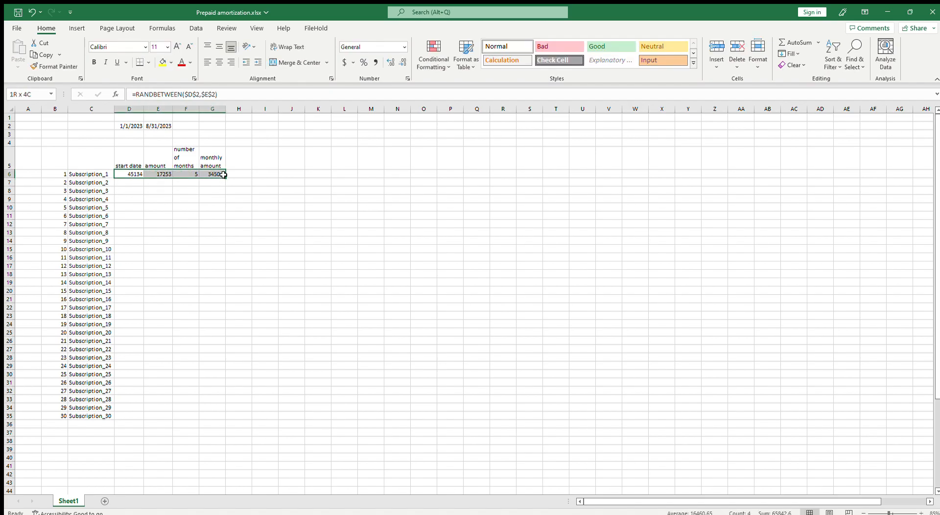
pyautogui.doubleClick(226, 180)
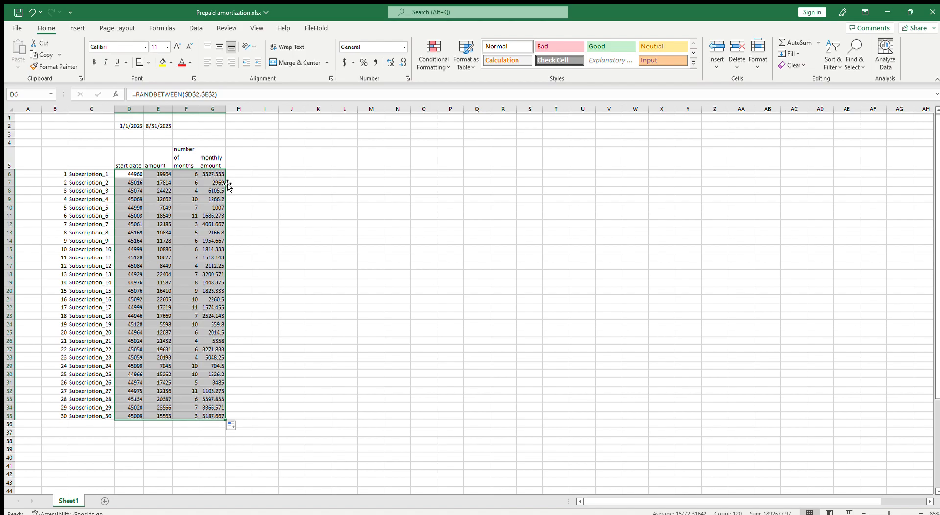
pyautogui.hotkey('ctrl', 'c')
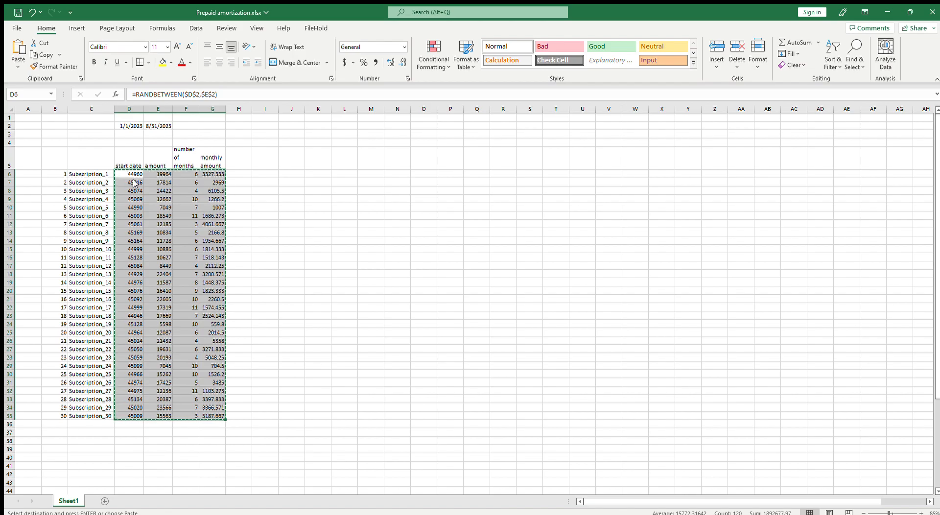
pyautogui.hotkey('ctrl', 'shift', 'v')
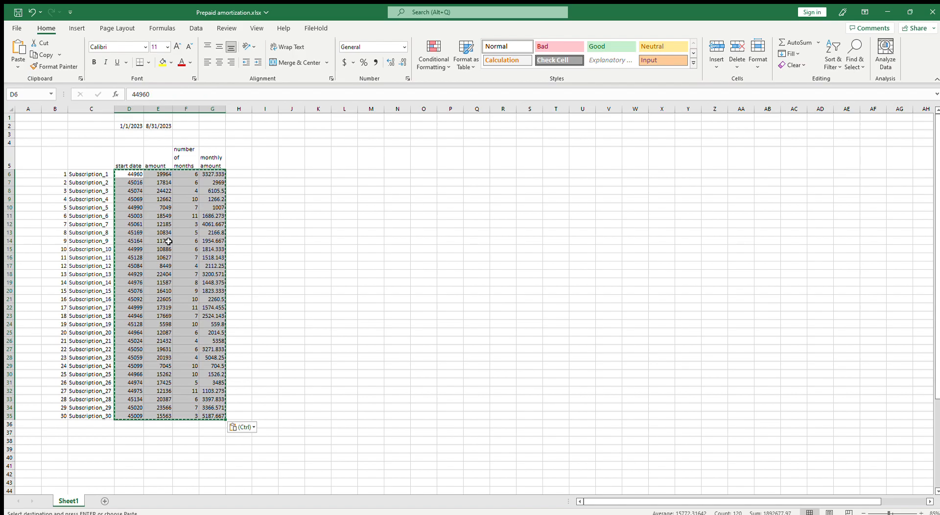
# Format the start dates in D6:D35 as short dates
pyautogui.click(133, 174)
pyautogui.moveTo(133, 174); pyautogui.dragTo(129, 415)
pyautogui.click(403, 47)
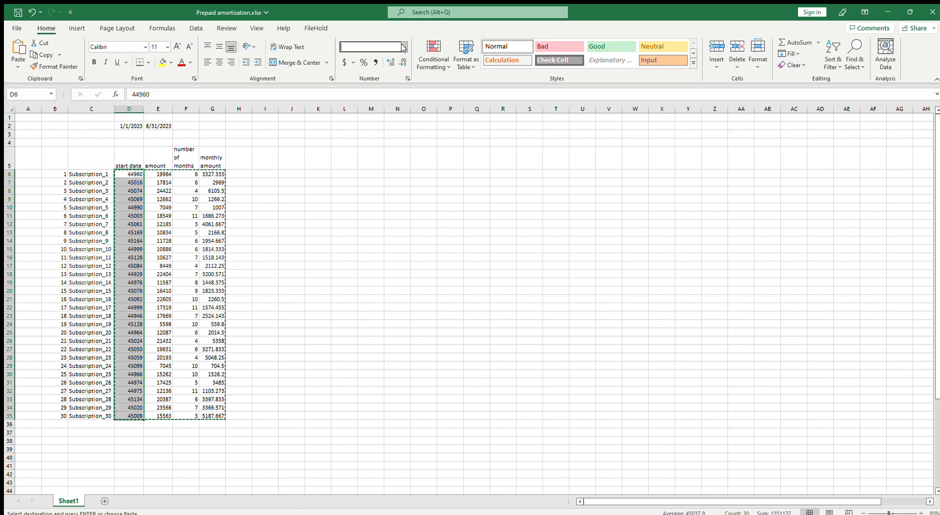
pyautogui.click(391, 157)
# Apply comma style to the amounts in E6:E35 without decimals and to the monthly amounts in G6:G35 with two decimals
pyautogui.moveTo(173, 417); pyautogui.dragTo(162, 175)
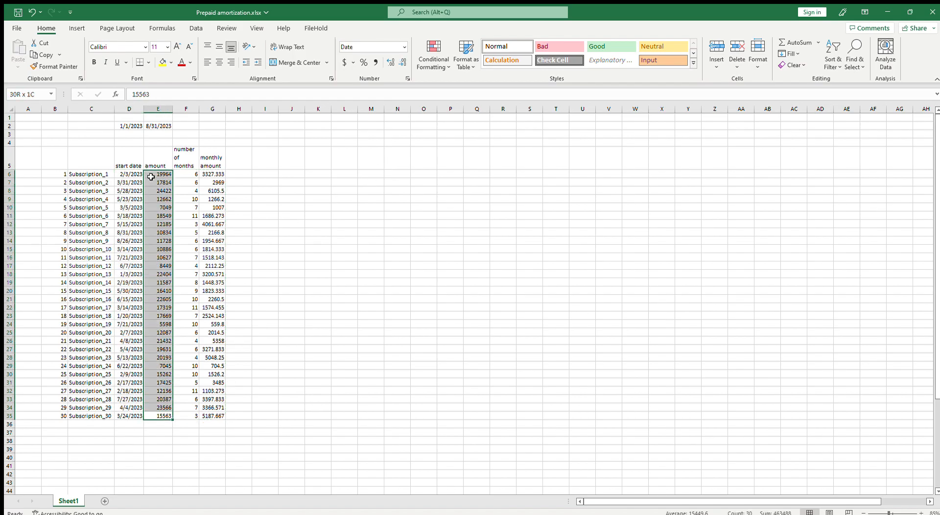
pyautogui.click(375, 61)
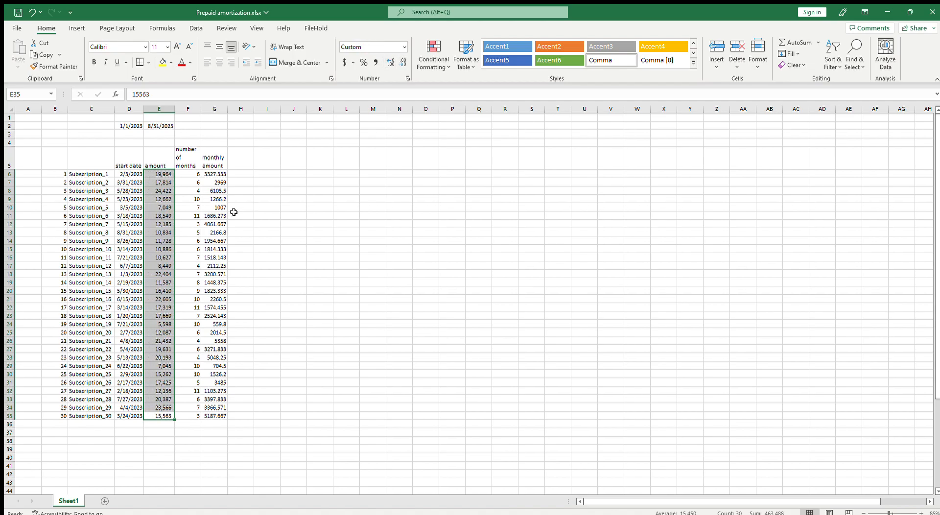
pyautogui.moveTo(211, 175); pyautogui.dragTo(215, 416)
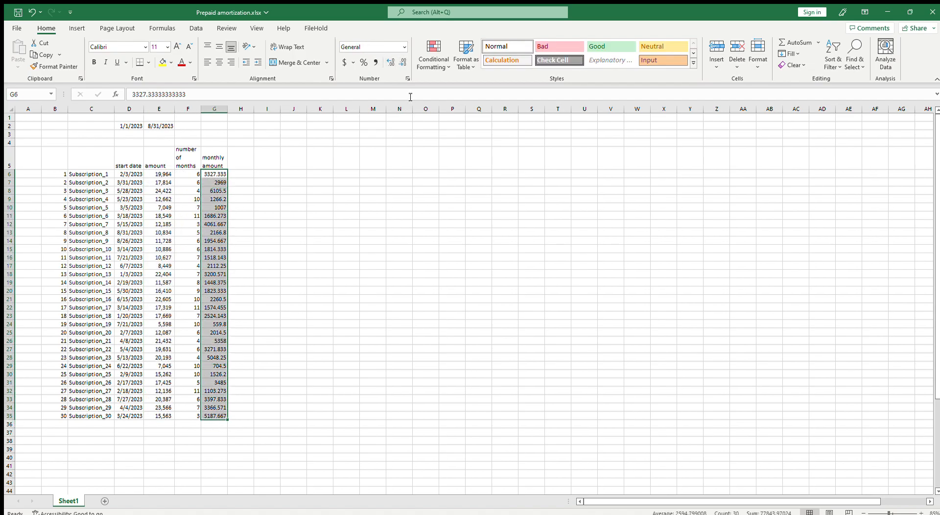
pyautogui.click(375, 62)
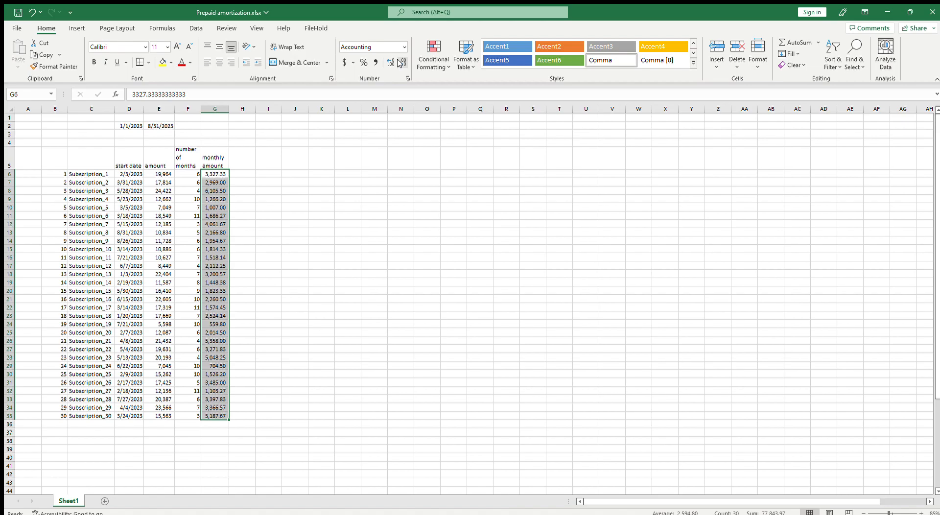
# Enter 1/1/2023 in J5 as the first month header of the schedule
pyautogui.click(273, 183)
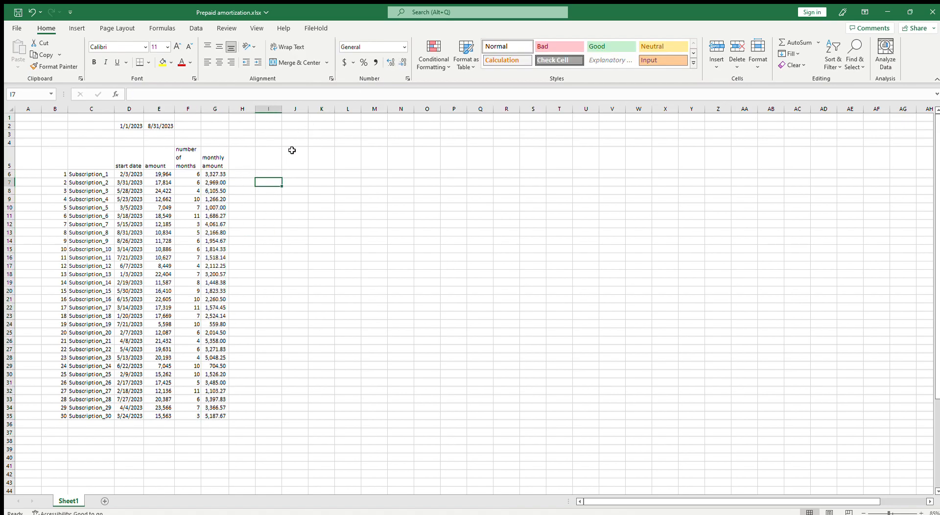
pyautogui.click(275, 159)
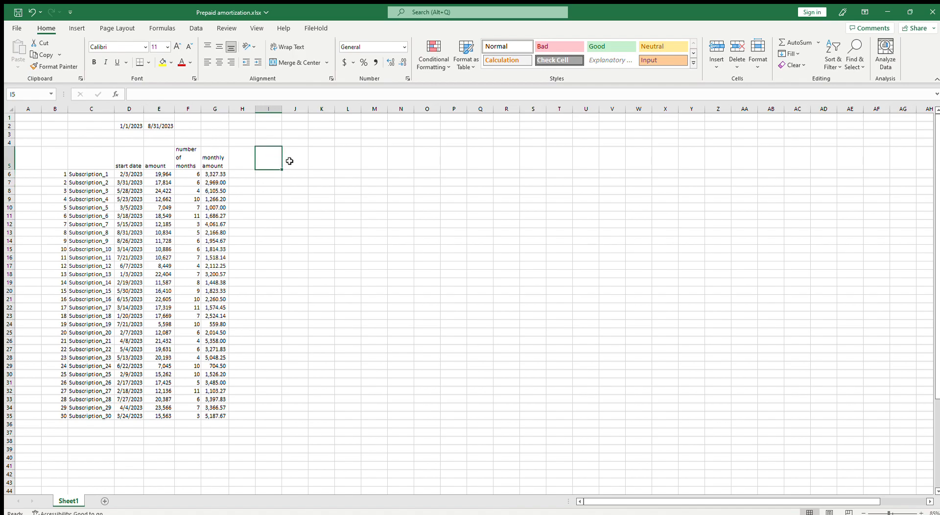
pyautogui.click(289, 161)
pyautogui.write('1')
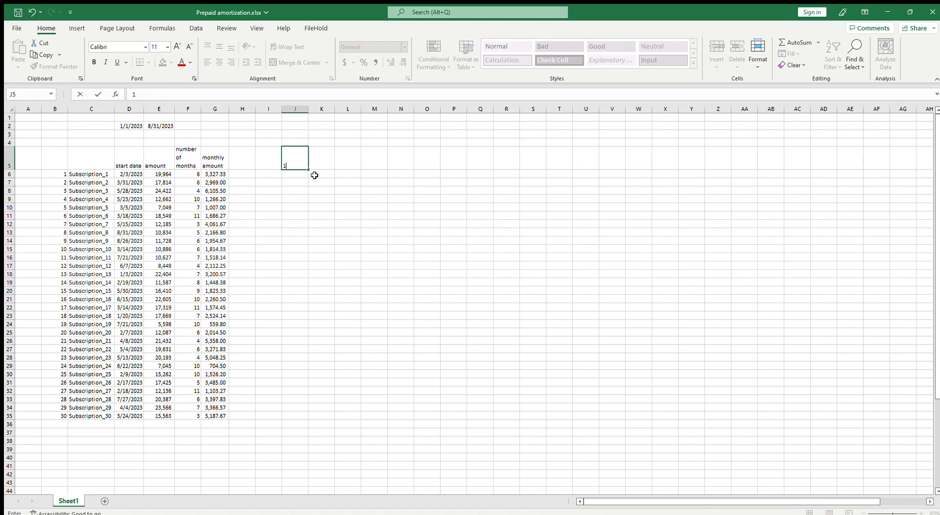
pyautogui.write('/1/23')
pyautogui.press('Up')
pyautogui.press('Down')
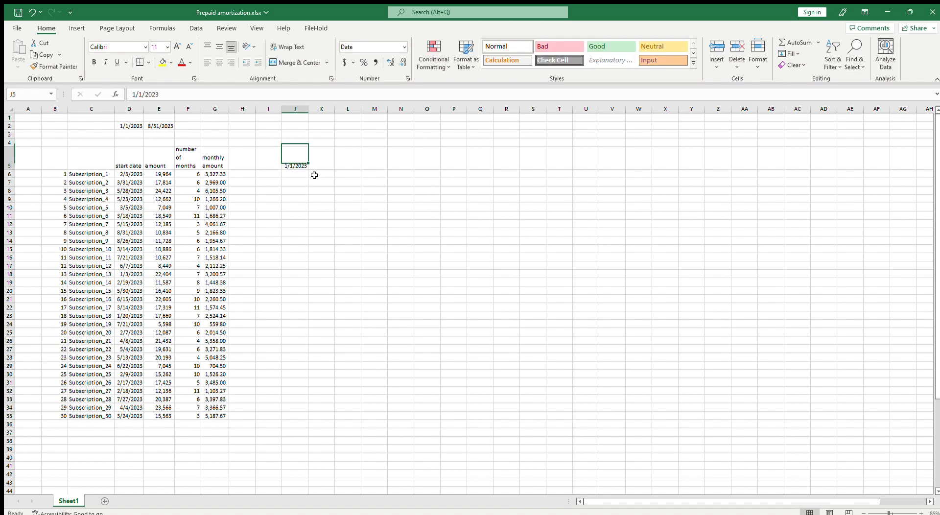
# Calculate the following month's header in K5 with =EDATE(J5,1)
pyautogui.press('Right')
pyautogui.write('=')
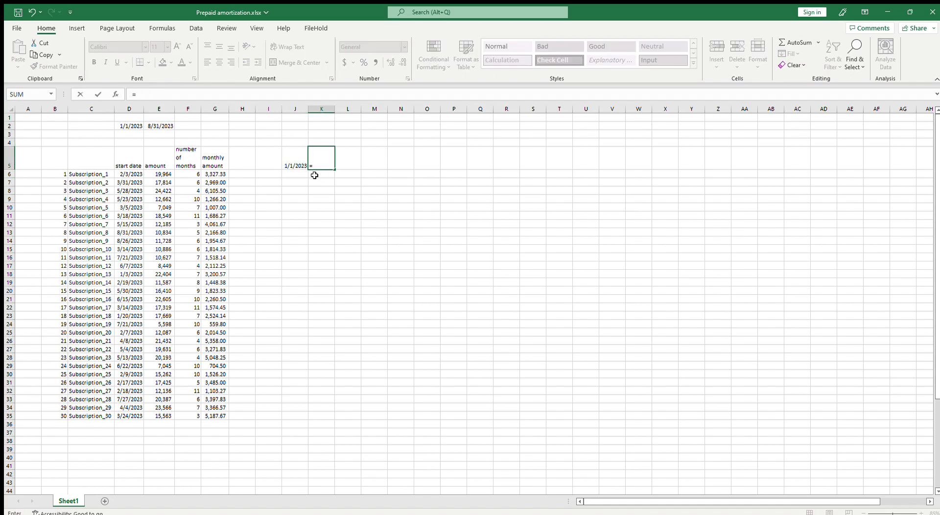
pyautogui.write('EDATE(')
pyautogui.press('Left')
pyautogui.write(',1')
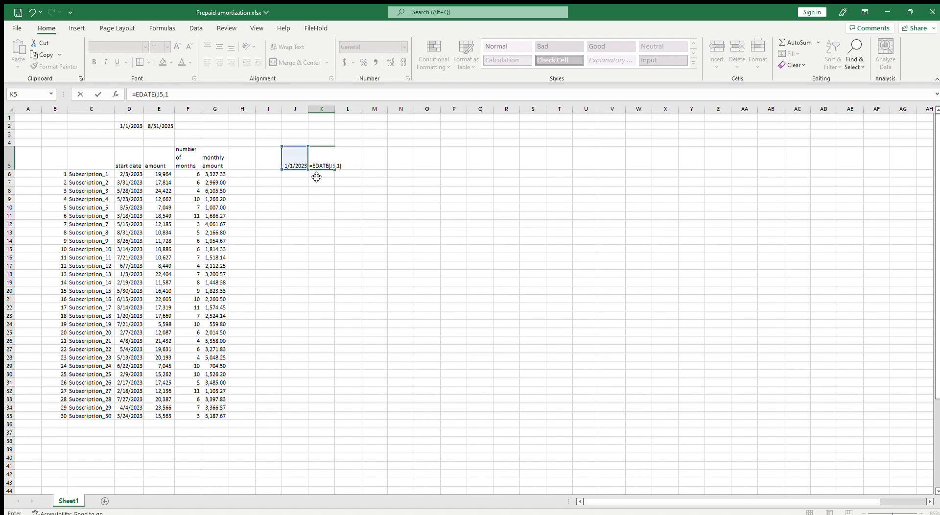
pyautogui.press('Return')
# Fill the K5 month formula across to AI5 and format the headers as short dates
pyautogui.click(323, 165)
pyautogui.moveTo(334, 169); pyautogui.dragTo(866, 166)
pyautogui.click(403, 48)
pyautogui.click(394, 154)
pyautogui.click(420, 246)
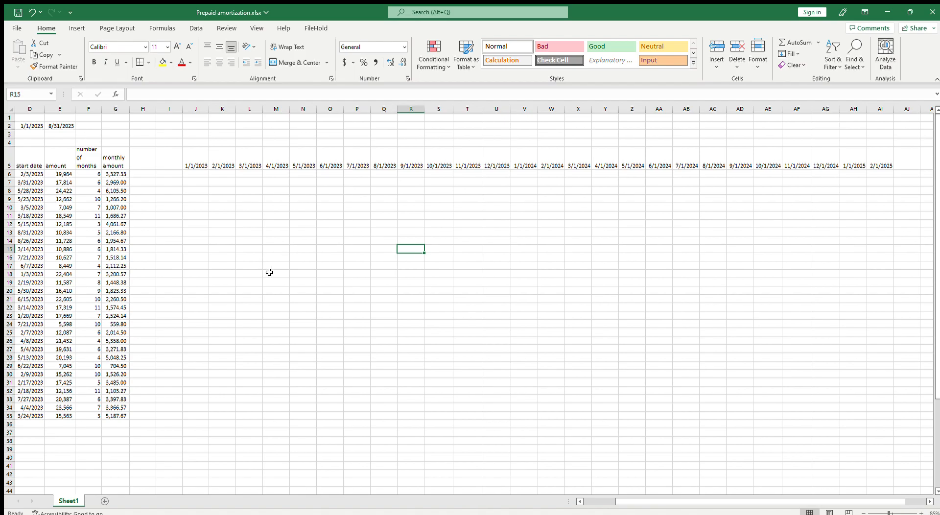
pyautogui.click(579, 502)
pyautogui.click(579, 501)
pyautogui.click(579, 501)
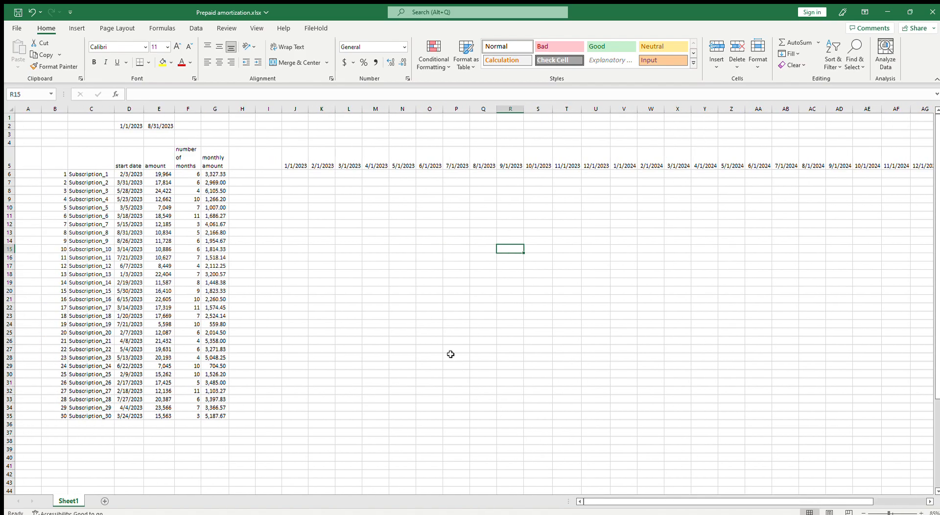
# Sort the subscription data in D6:G35 by start date from oldest to newest
pyautogui.click(128, 162)
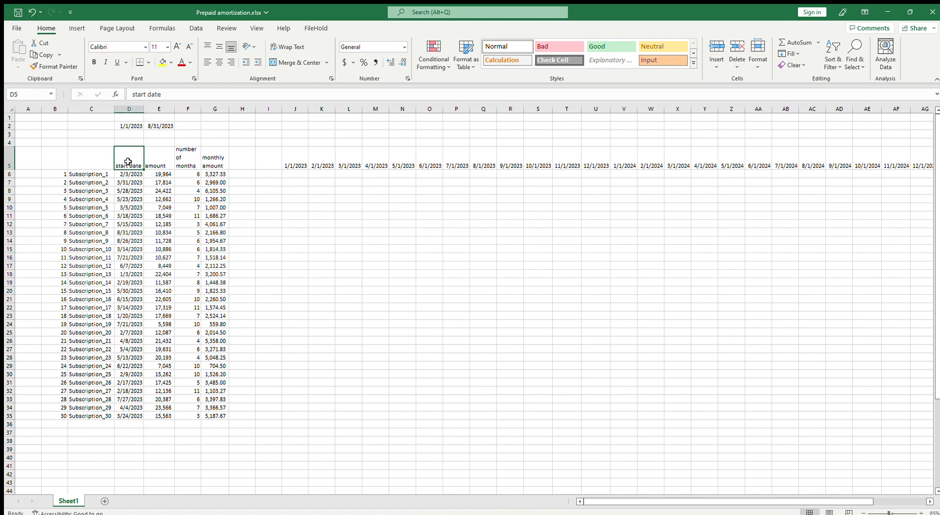
pyautogui.click(196, 28)
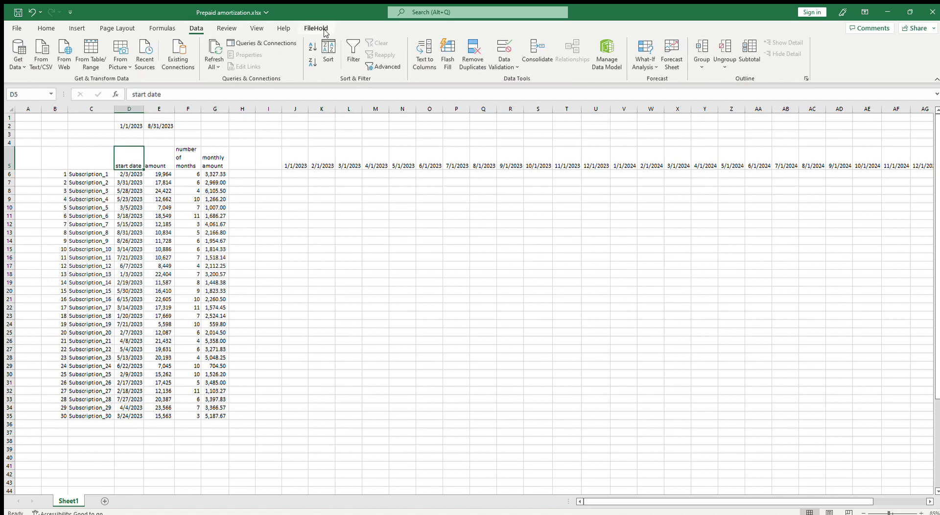
pyautogui.moveTo(129, 161); pyautogui.dragTo(210, 416)
pyautogui.click(327, 51)
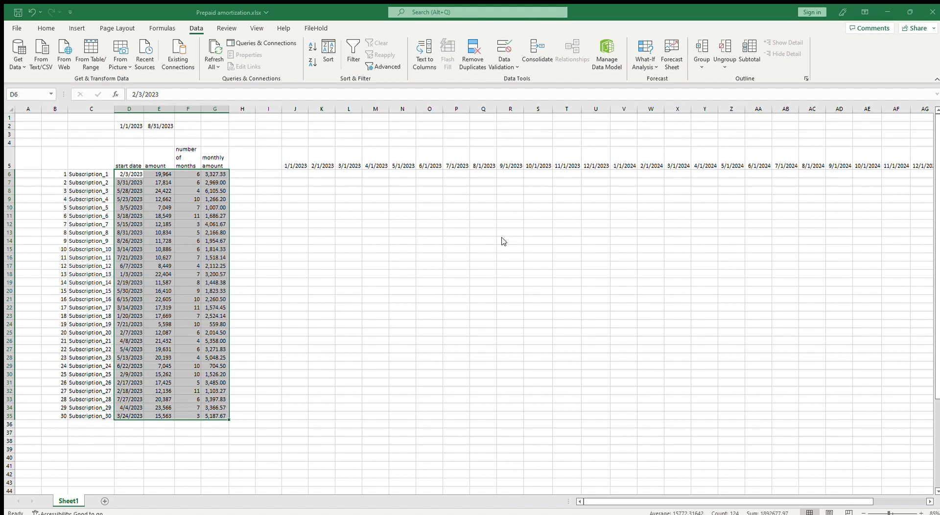
pyautogui.press('Return')
pyautogui.click(504, 300)
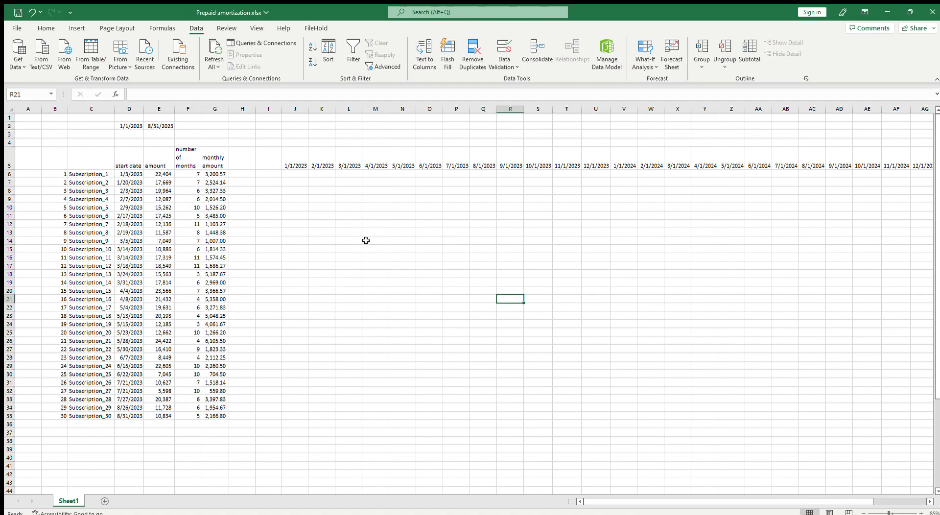
pyautogui.click(286, 174)
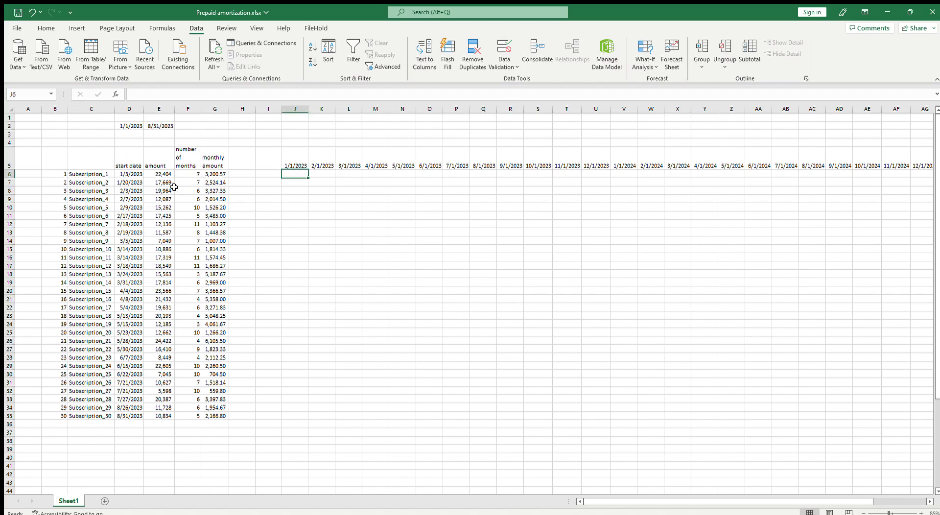
pyautogui.click(164, 175)
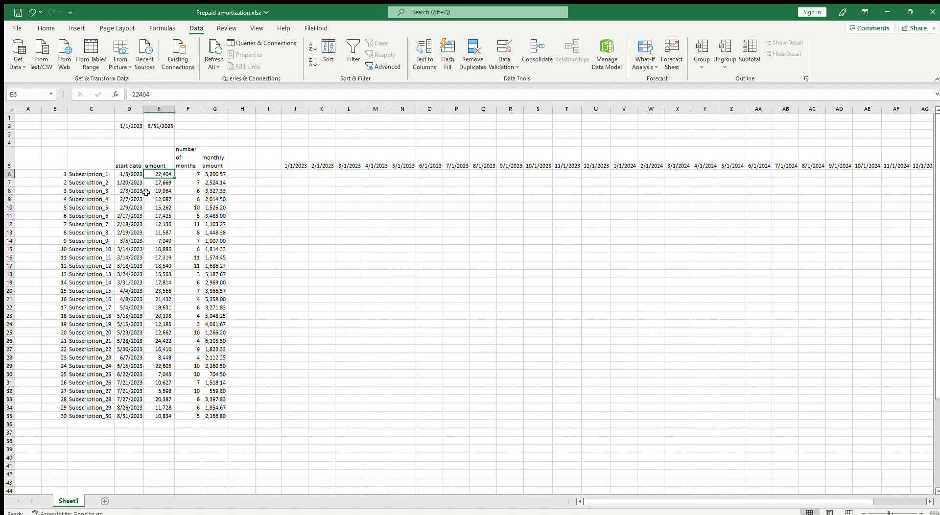
pyautogui.click(295, 165)
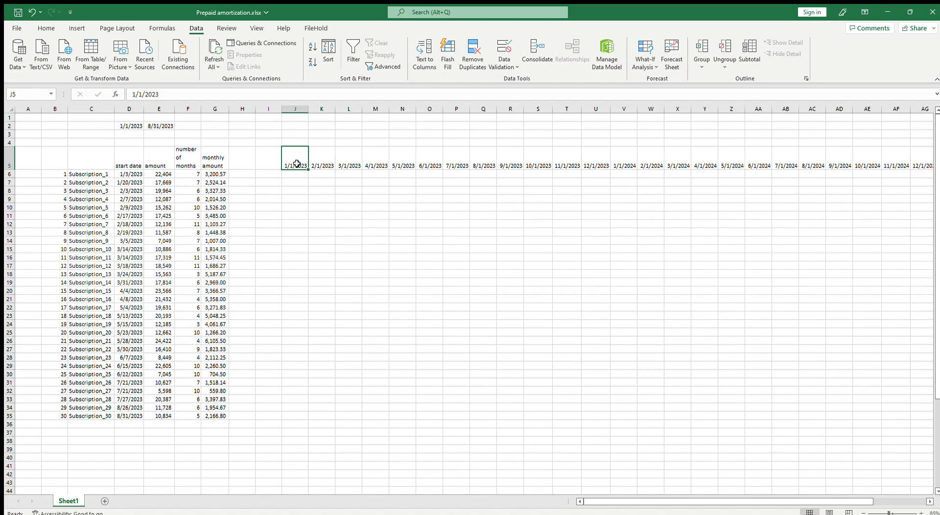
# Enter =IF(EOMONTH(J5,0)=EOMONTH(D6,0),1,0) in J6 to test whether the header month matches the start month
pyautogui.click(296, 174)
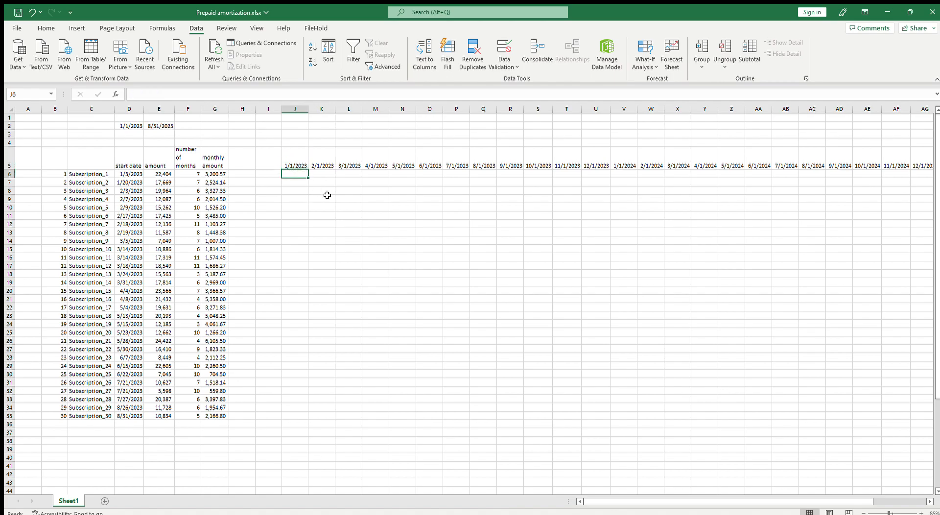
pyautogui.write('=')
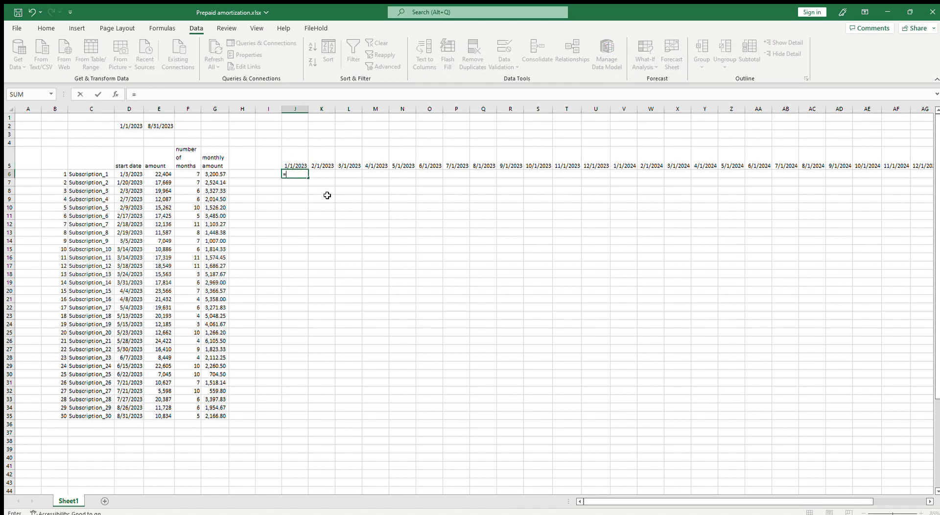
pyautogui.write('if(eo')
pyautogui.press('Tab')
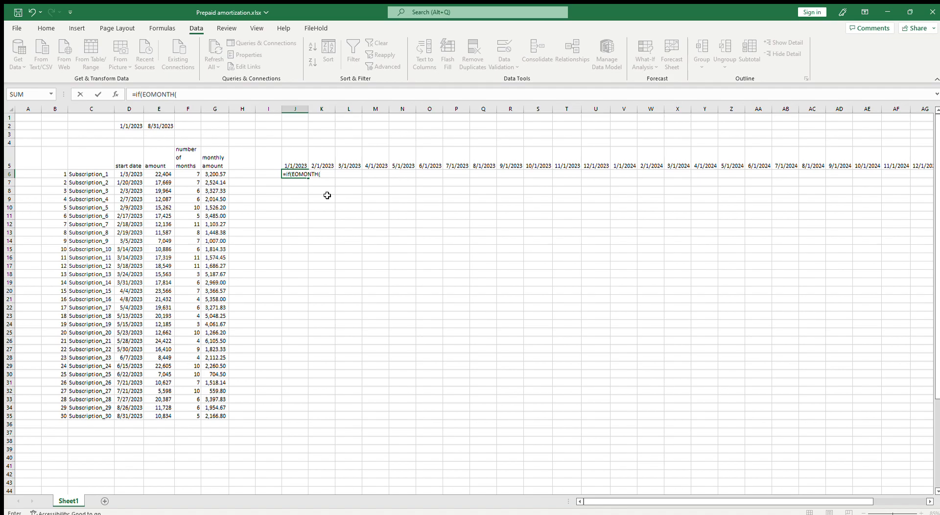
pyautogui.click(297, 162)
pyautogui.write(',0)=')
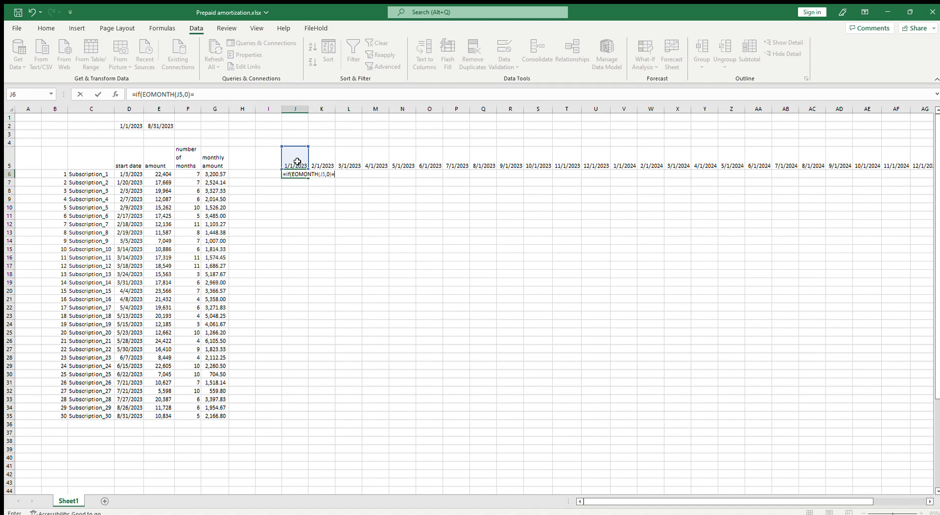
pyautogui.write('eo')
pyautogui.press('Tab')
pyautogui.click(128, 176)
pyautogui.write(',0),1,')
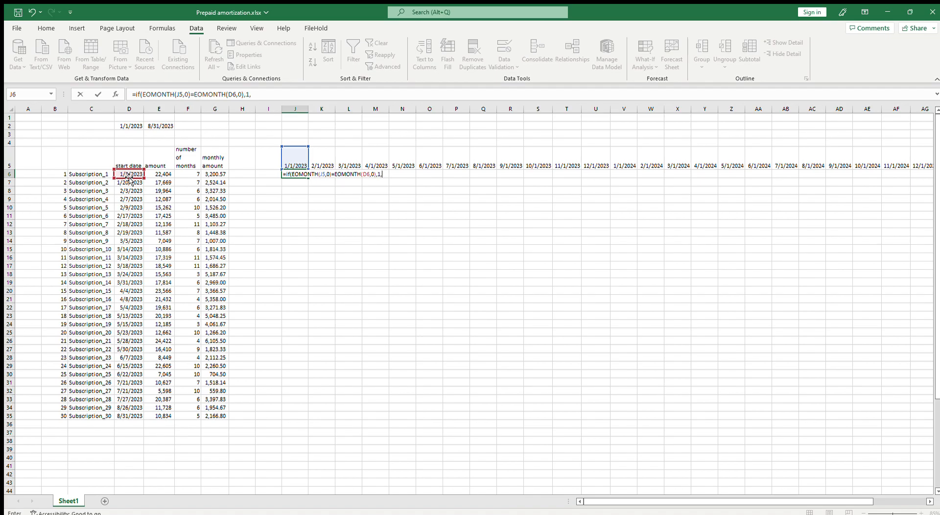
pyautogui.write('0)')
pyautogui.hotkey('ctrl', 'Return')
# Check the month test in J6 against the header in J5, the start date in D6 and the monthly amount in G6
pyautogui.click(296, 166)
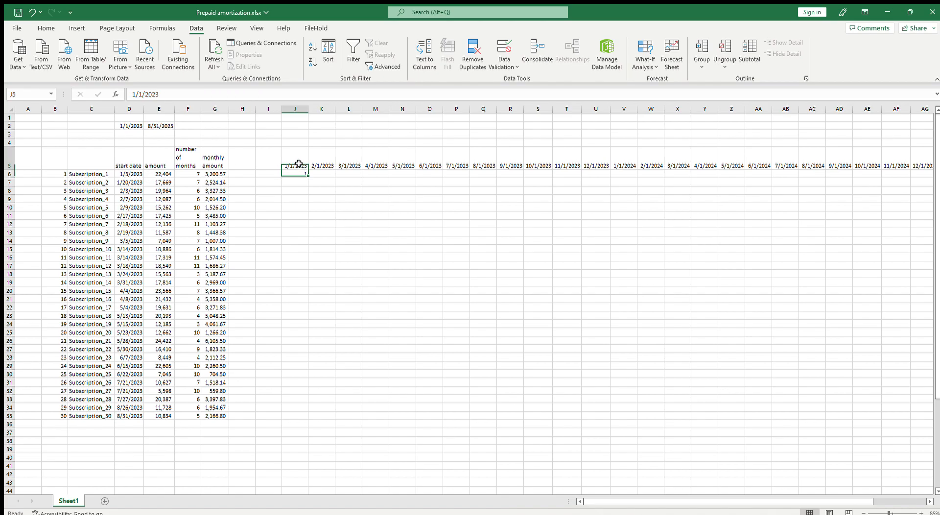
pyautogui.keyDown('ctrl'); pyautogui.click(129, 174); pyautogui.keyUp('ctrl')
pyautogui.click(291, 175)
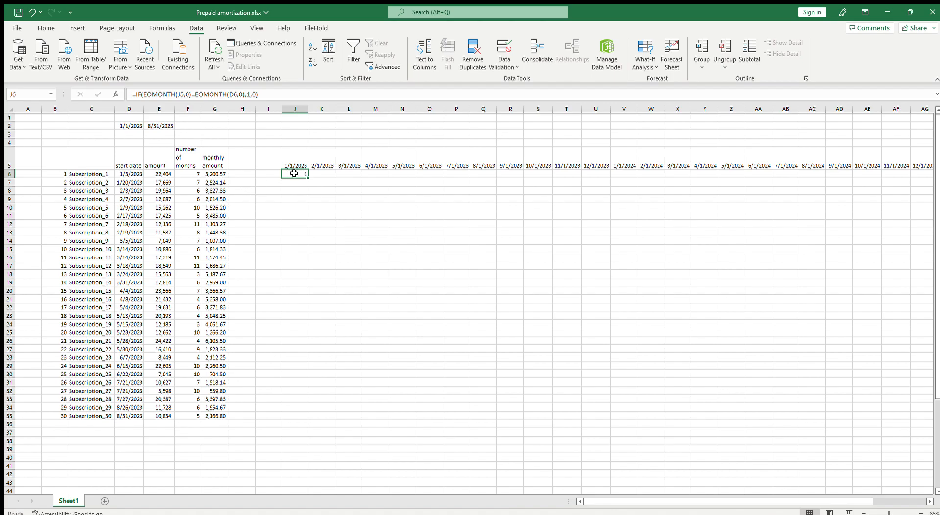
pyautogui.click(223, 174)
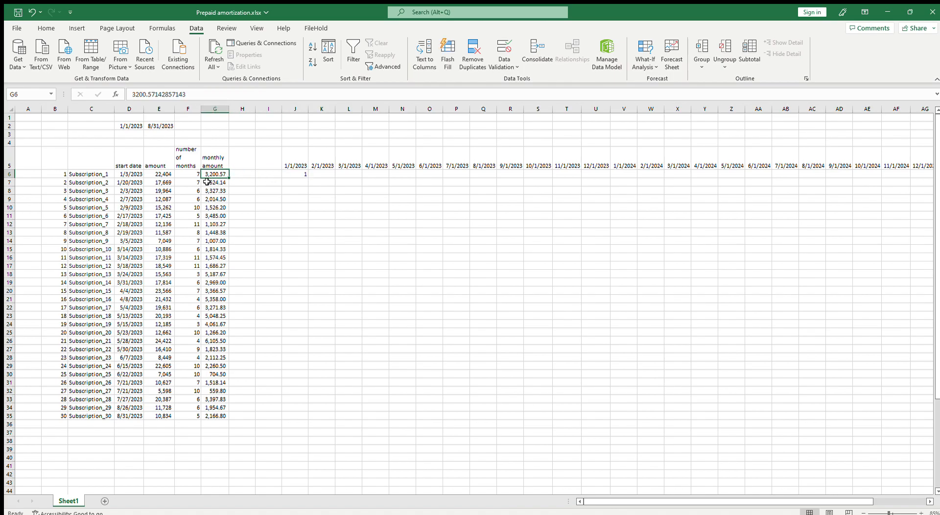
pyautogui.click(302, 177)
pyautogui.click(216, 174)
pyautogui.click(135, 177)
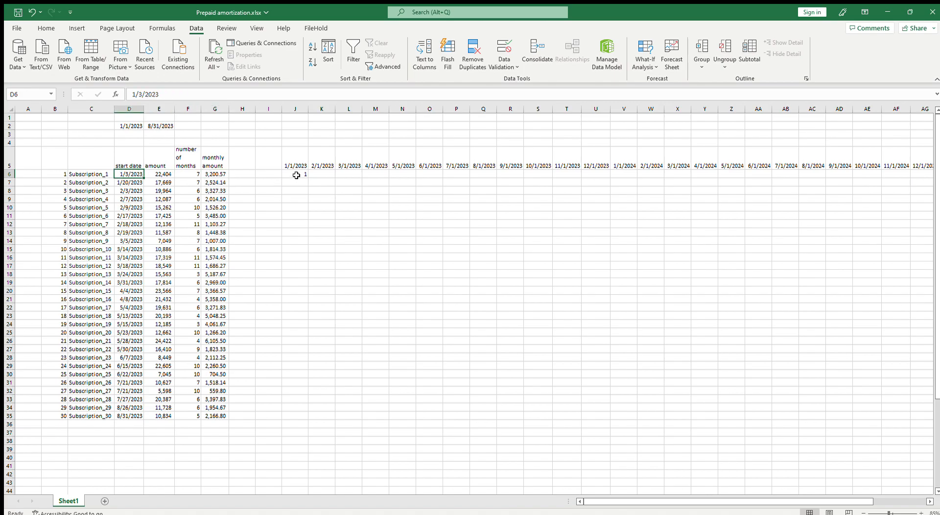
# Replace the true result of the IF formula in J6 with DAY(EOMONTH(J5,0)) to return the days in the month
pyautogui.click(298, 174)
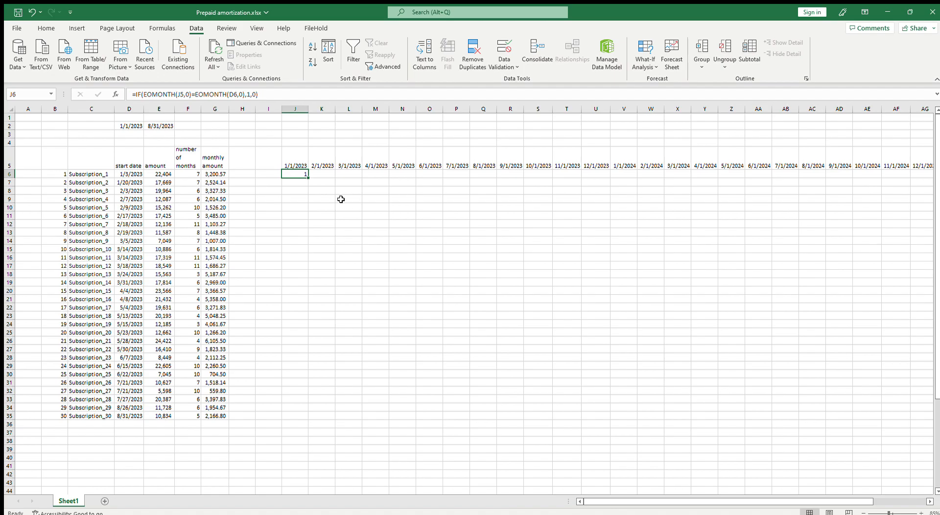
pyautogui.press('F2')
pyautogui.press('Left')
pyautogui.press('Left')
pyautogui.press('Left')
pyautogui.press('BackSpace')
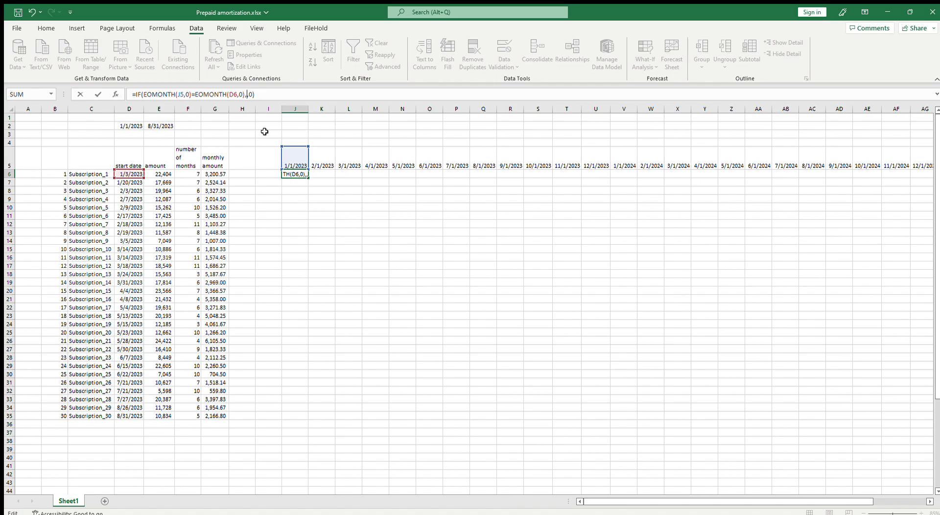
pyautogui.write('day')
pyautogui.write('()')
pyautogui.write('eo')
pyautogui.press('Tab')
pyautogui.click(295, 156)
pyautogui.write(',')
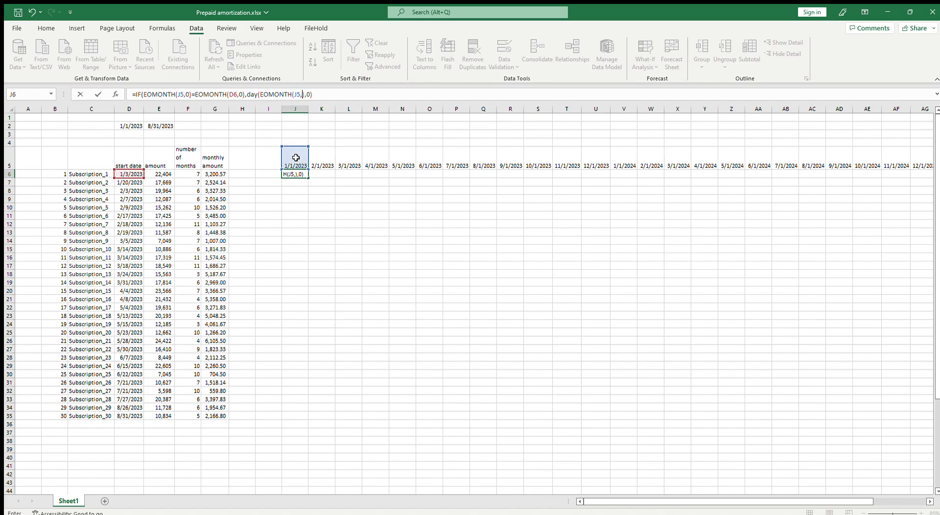
pyautogui.write('0)')
pyautogui.hotkey('ctrl', 'Return')
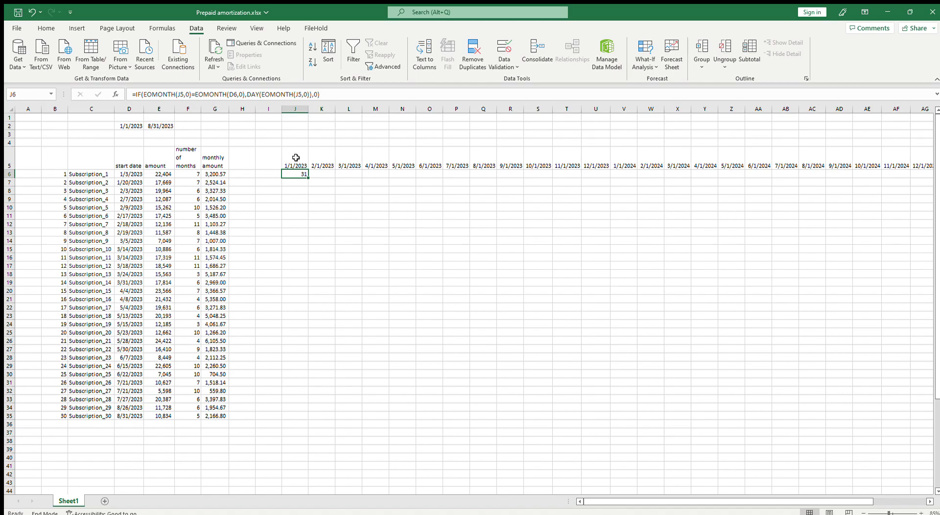
# Subtract DAY(D6) from the month's day count in the J6 formula
pyautogui.click(127, 174)
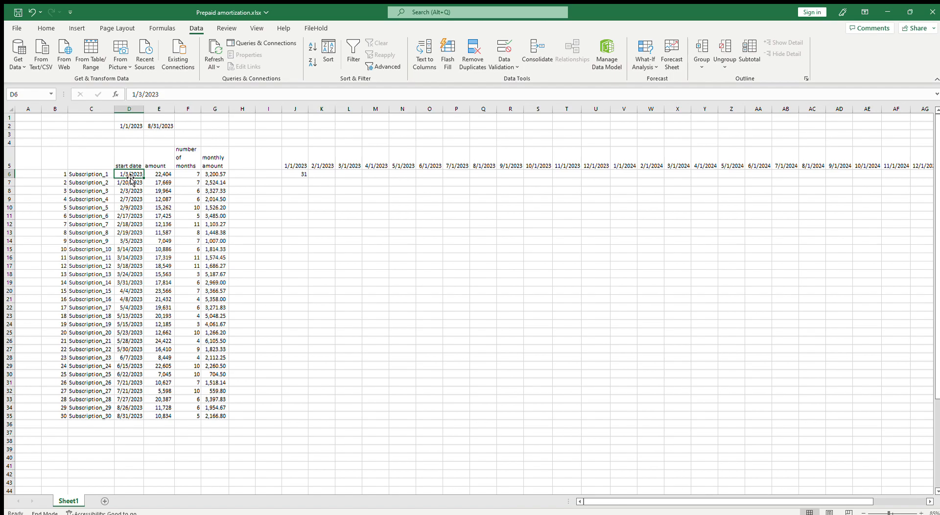
pyautogui.doubleClick(290, 171)
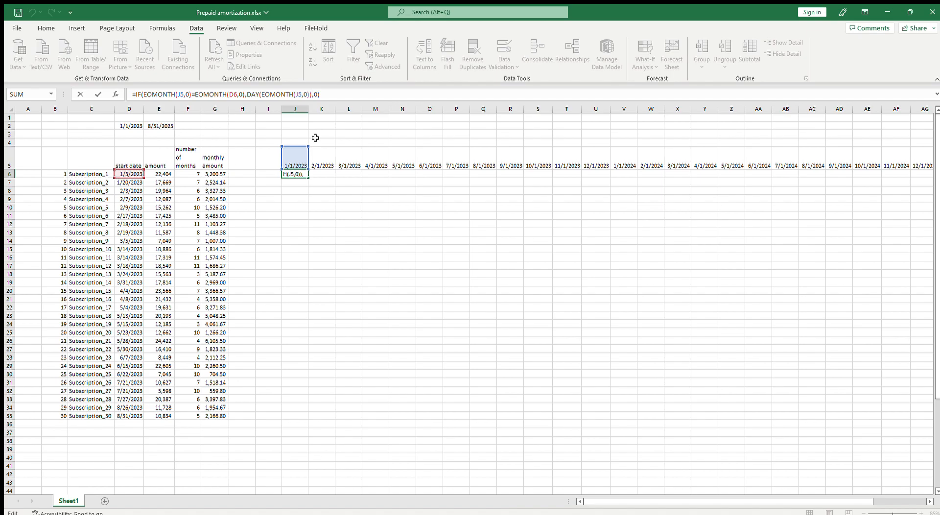
pyautogui.write('-day()')
pyautogui.click(124, 173)
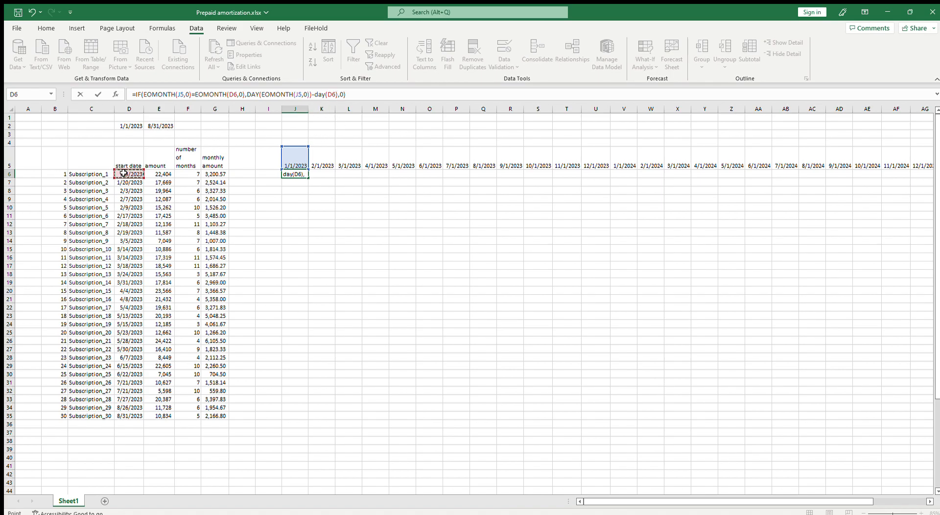
pyautogui.hotkey('ctrl', 'Return')
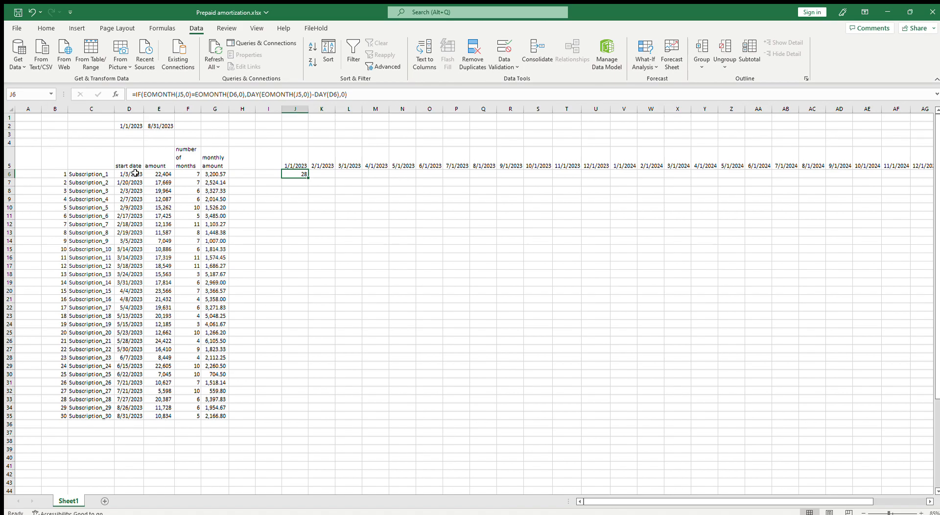
# Add +1 after DAY(D6) in the J6 formula to include the start day
pyautogui.click(343, 94)
pyautogui.write('+1')
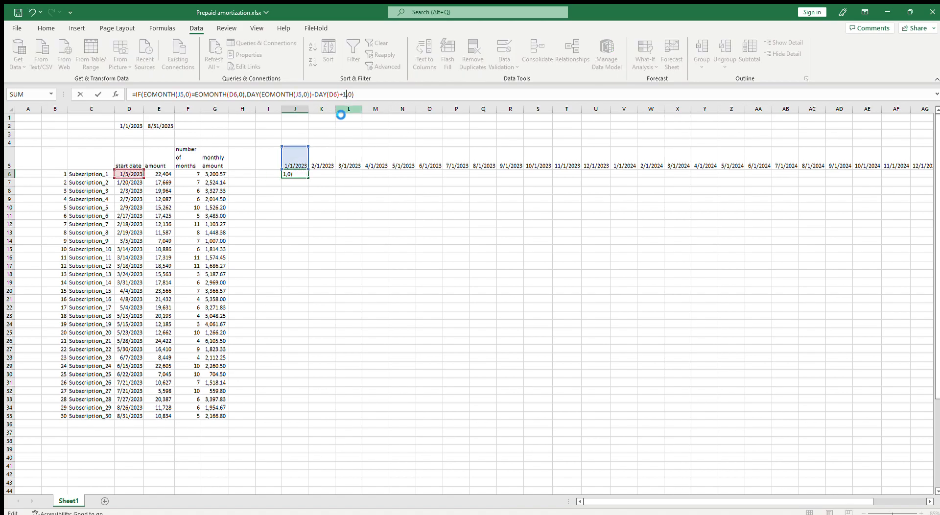
pyautogui.press('Return')
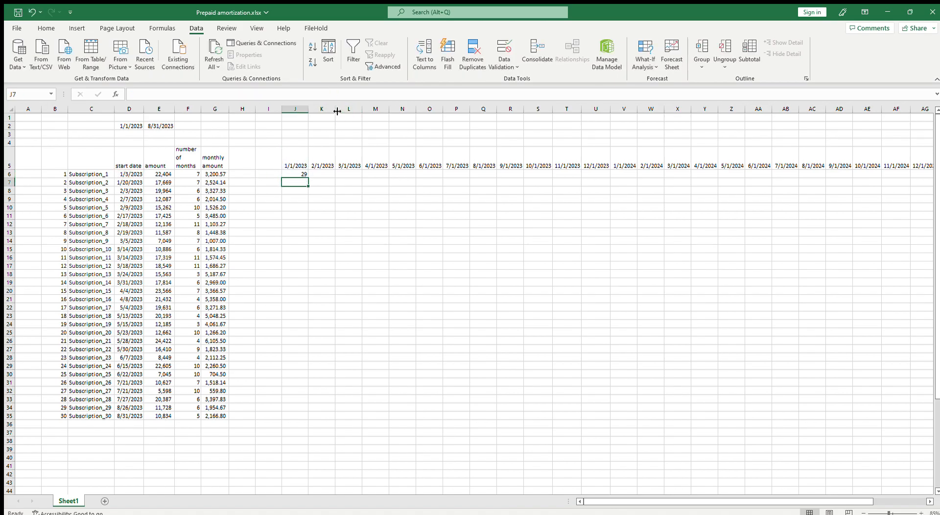
# Enter =29/31*G6 in I6 as a manual check of the first month's prorated amount
pyautogui.click(312, 179)
pyautogui.click(304, 174)
pyautogui.click(218, 173)
pyautogui.click(276, 167)
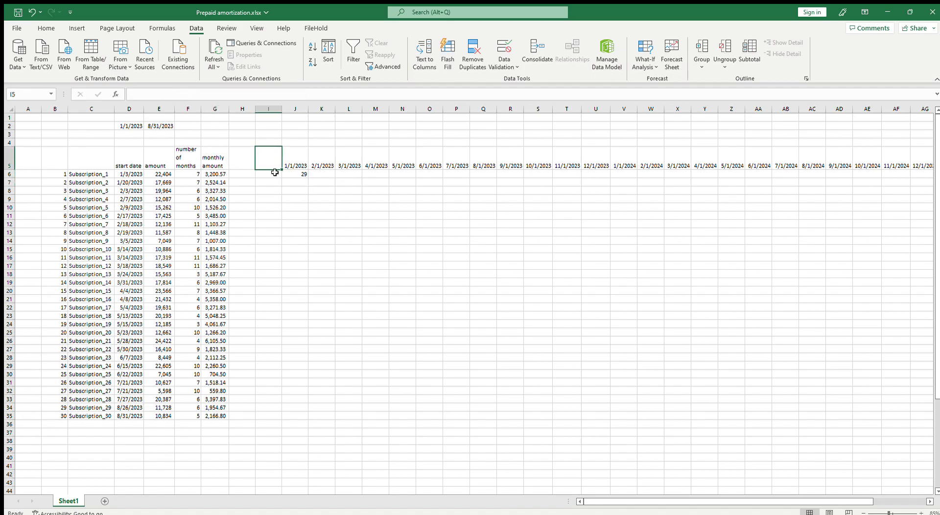
pyautogui.click(269, 176)
pyautogui.write('=')
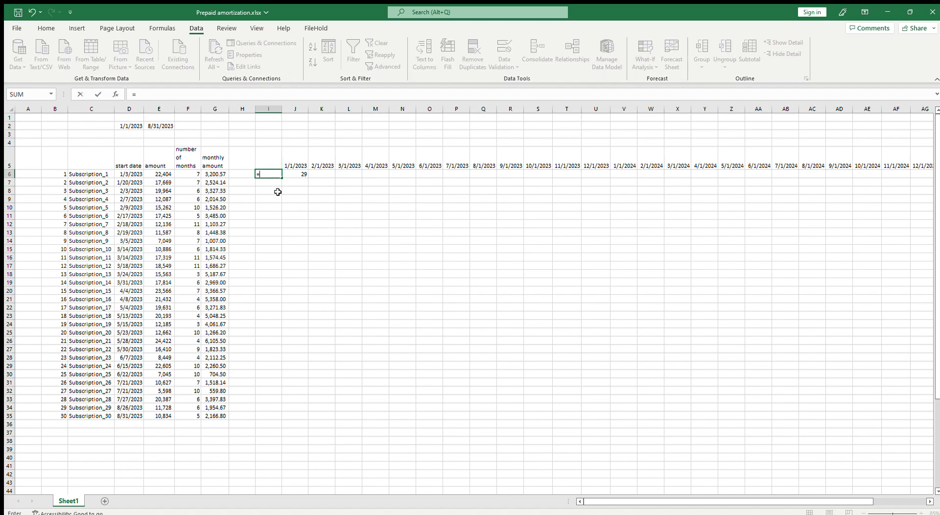
pyautogui.write('29/31*')
pyautogui.click(221, 175)
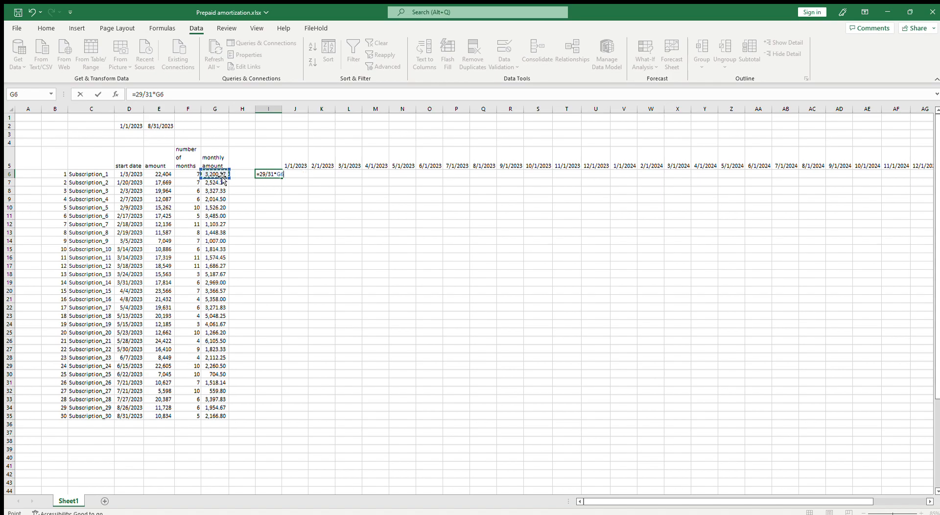
pyautogui.press('Return')
pyautogui.press('Up')
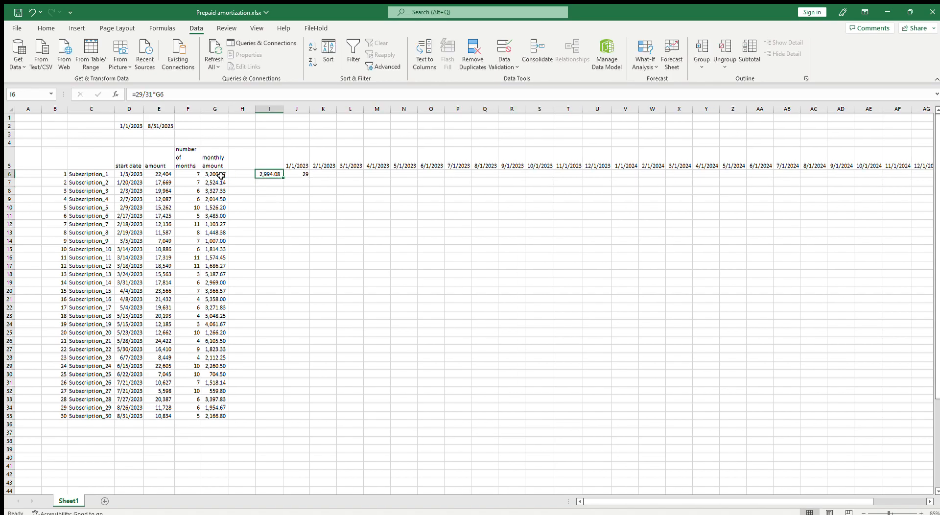
# Enclose the day difference in J6 in parentheses and divide it by DAY(EOMONTH(J5,0))
pyautogui.click(304, 174)
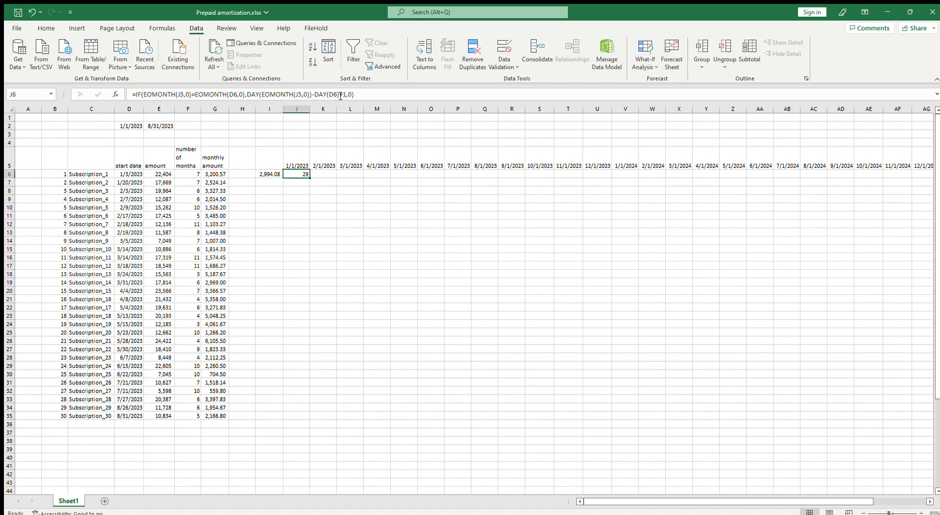
pyautogui.click(249, 95)
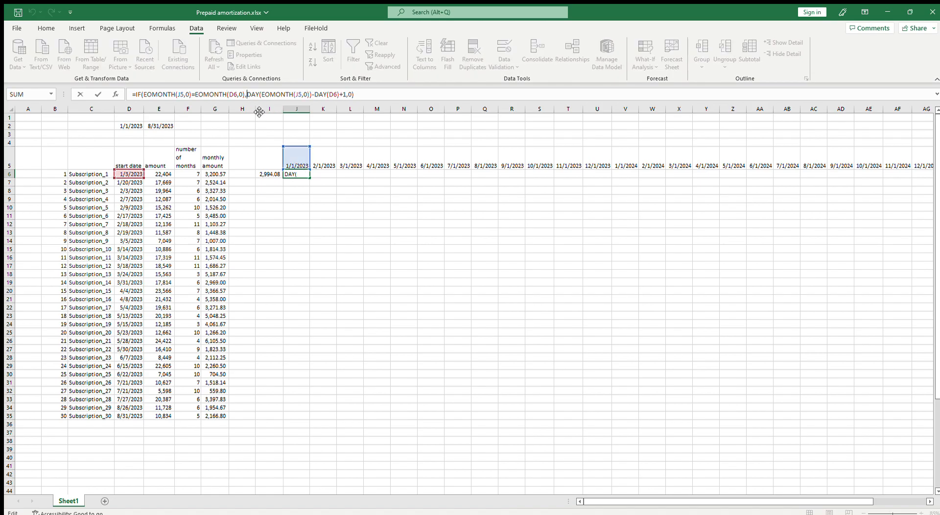
pyautogui.click(343, 96)
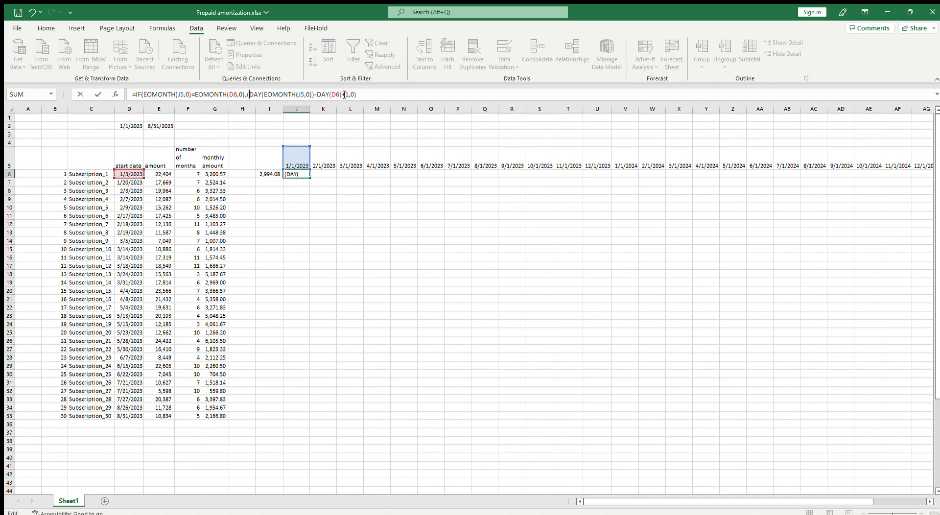
pyautogui.write(')')
pyautogui.write('/')
pyautogui.write('31')
pyautogui.press('BackSpace')
pyautogui.press('BackSpace')
pyautogui.write('eo')
pyautogui.press('BackSpace')
pyautogui.press('BackSpace')
pyautogui.write('day(')
pyautogui.write(')')
pyautogui.press('BackSpace')
pyautogui.write('eo')
pyautogui.press('Tab')
pyautogui.click(294, 152)
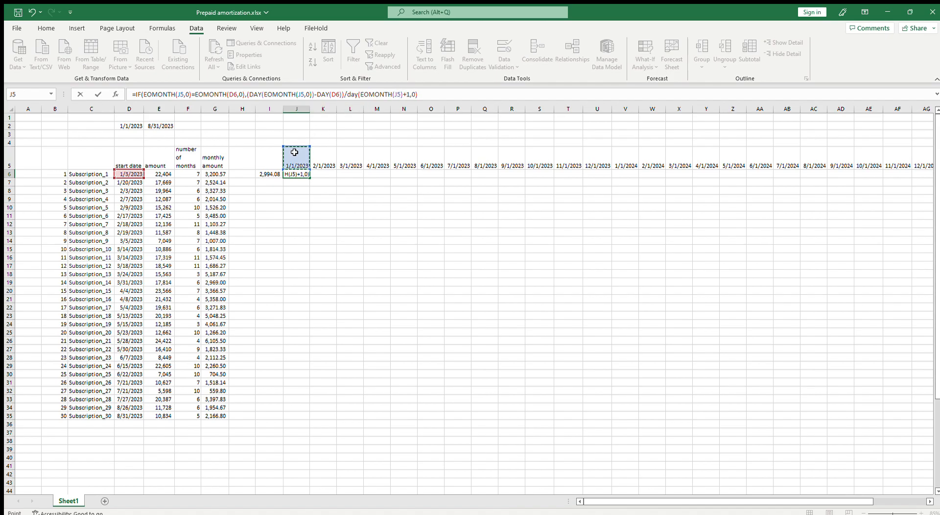
pyautogui.write(',0')
pyautogui.press('Return')
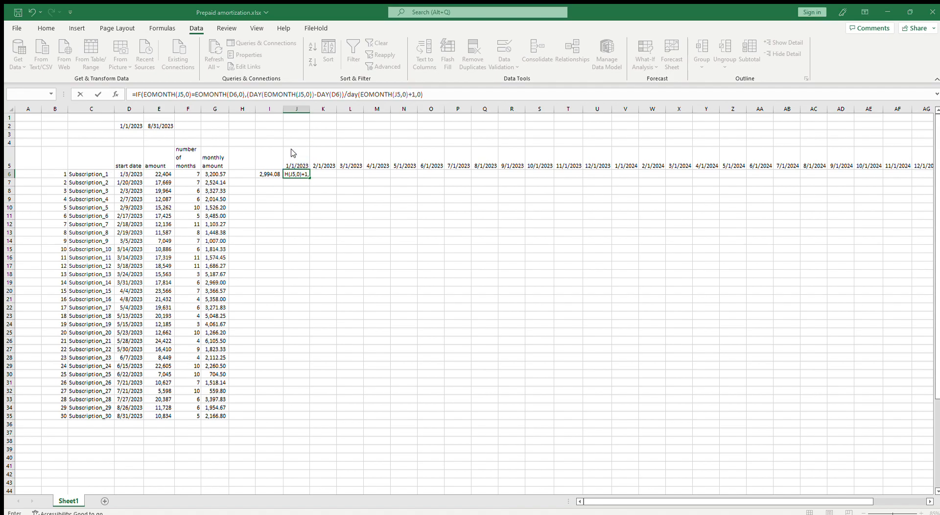
pyautogui.press('Return')
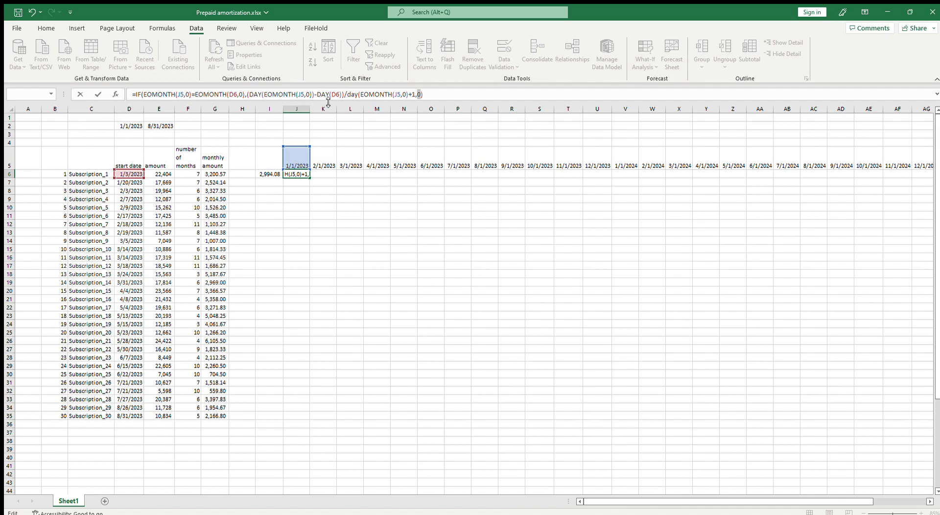
# Correct J6 so that +1 sits inside the parentheses, giving (DAY(EOMONTH(J5,0))-DAY(D6)+1)/DAY(EOMONTH(J5,0)) as the true result
pyautogui.click(345, 94)
pyautogui.press('Left')
pyautogui.write('+1')
pyautogui.click(415, 94)
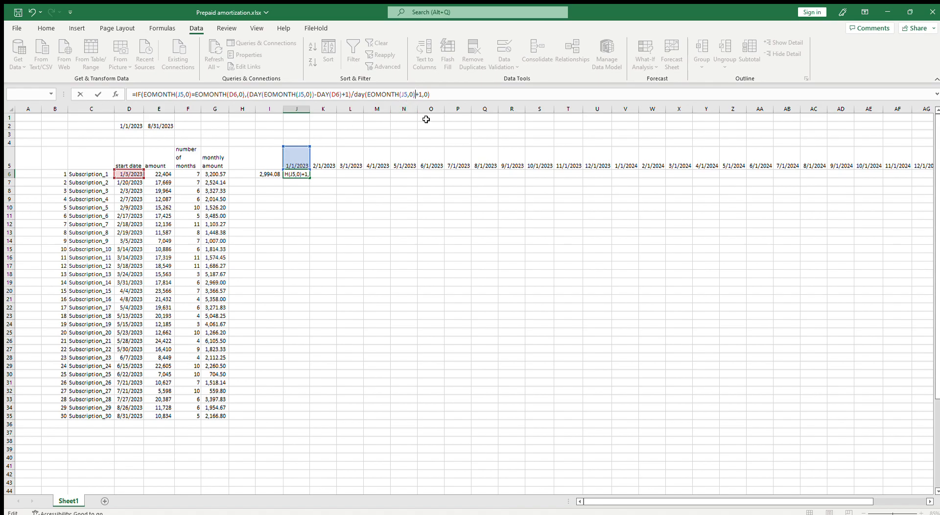
pyautogui.press('Delete')
pyautogui.press('Delete')
pyautogui.write(')')
pyautogui.press('Right')
pyautogui.hotkey('ctrl', 'Return')
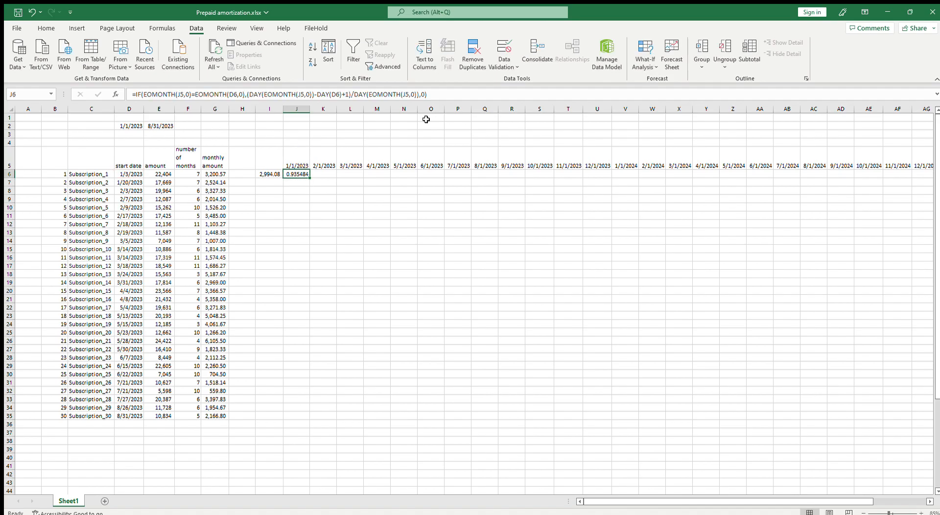
# Multiply the prorated day fraction in J6 by the monthly amount in G6
pyautogui.click(418, 94)
pyautogui.write(')*')
pyautogui.click(216, 174)
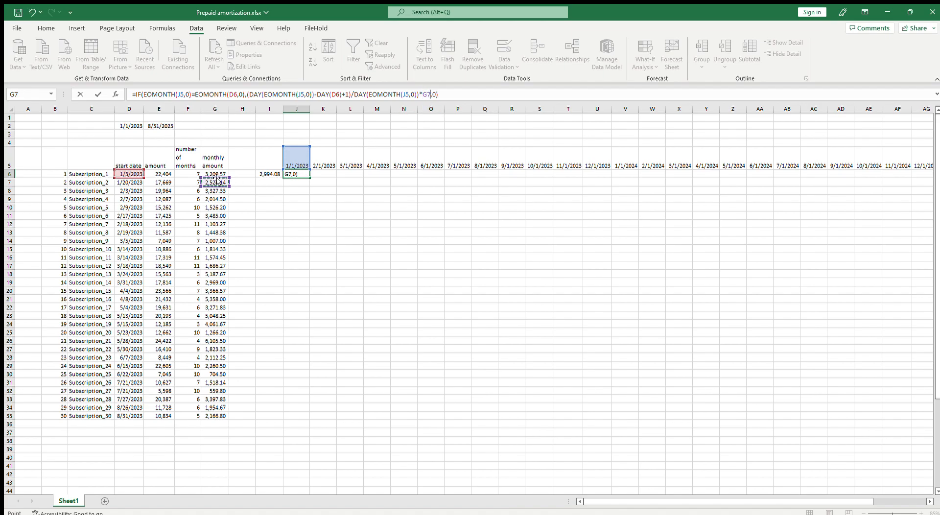
pyautogui.press('Return')
pyautogui.press('Up')
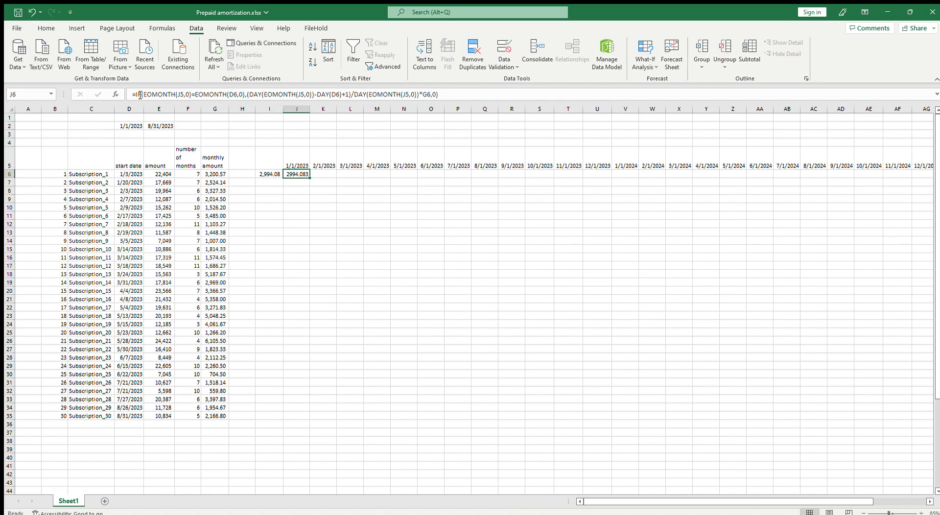
# Change the references in the month test of J6 to J$5 and $D6
pyautogui.click(178, 95)
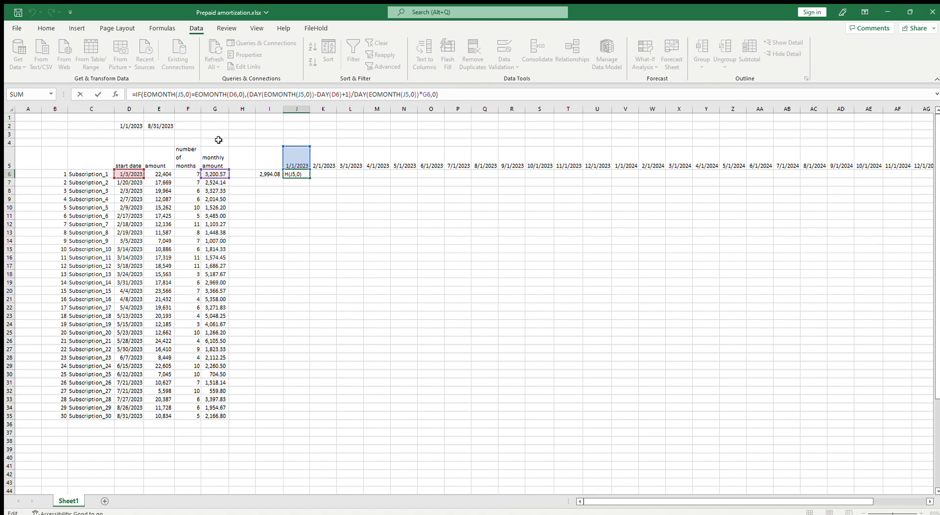
pyautogui.press('F4')
pyautogui.press('F4')
pyautogui.press('Right')
pyautogui.press('Right')
pyautogui.press('Right')
pyautogui.press('Right')
pyautogui.press('Right')
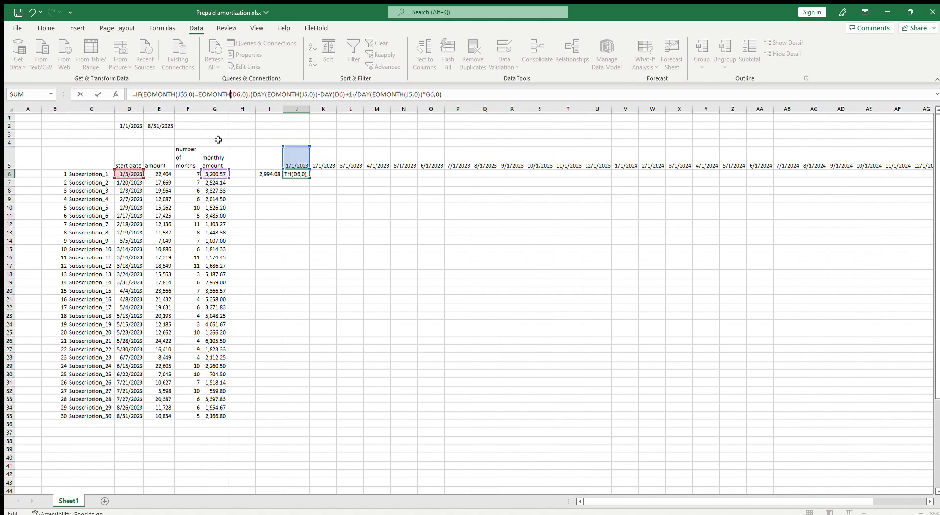
pyautogui.write('$')
# Change the references in the day-fraction part of J6 to J$5 and $D6, leaving G6 relative
pyautogui.press('Right')
pyautogui.press('Right')
pyautogui.press('Right')
pyautogui.press('Right')
pyautogui.press('Right')
pyautogui.press('Right')
pyautogui.press('Right')
pyautogui.press('Right')
pyautogui.press('Right')
pyautogui.press('Right')
pyautogui.press('Right')
pyautogui.press('Right')
pyautogui.press('Right')
pyautogui.press('Right')
pyautogui.press('Right')
pyautogui.press('Right')
pyautogui.press('Right')
pyautogui.press('Right')
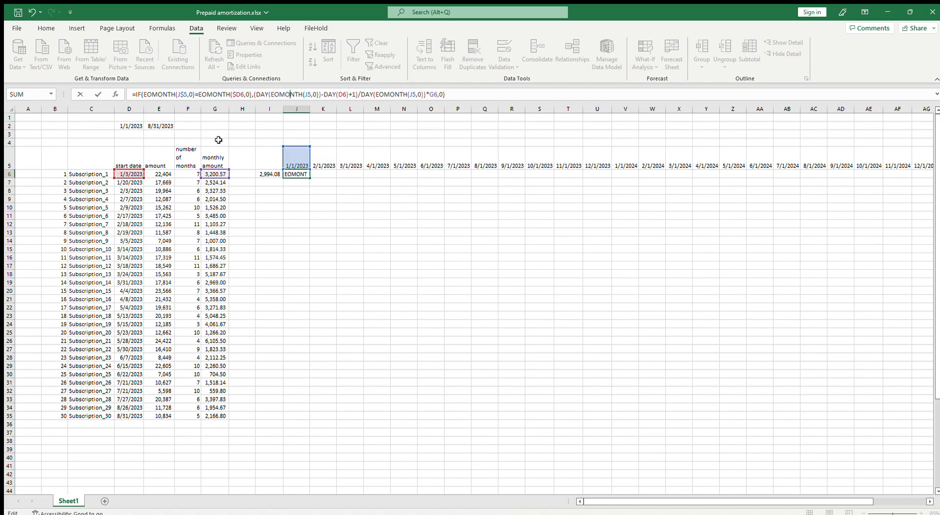
pyautogui.write('$')
pyautogui.press('Right')
pyautogui.press('Right')
pyautogui.press('Right')
pyautogui.press('Right')
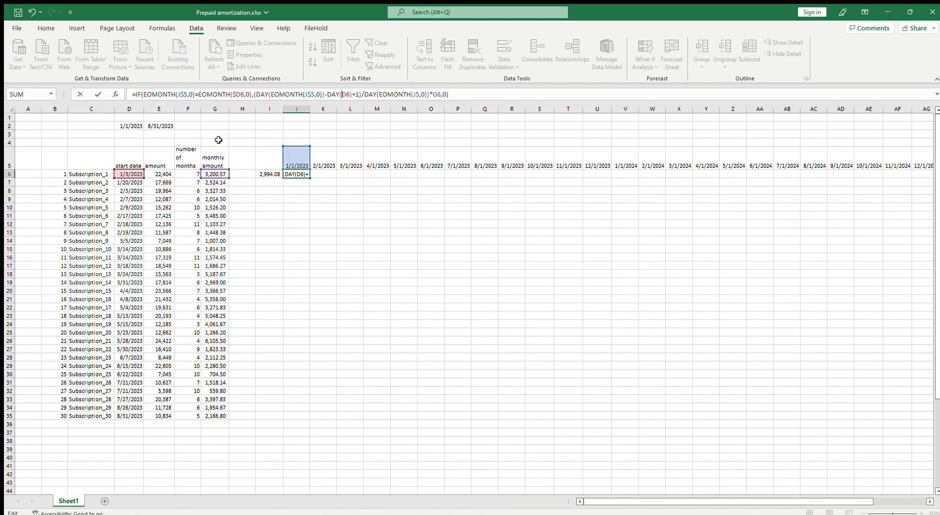
pyautogui.press('Left')
pyautogui.write('$')
pyautogui.press('Right')
pyautogui.press('Right')
pyautogui.press('Right')
pyautogui.press('Right')
pyautogui.press('Right')
pyautogui.press('Right')
pyautogui.press('Right')
pyautogui.press('Right')
pyautogui.press('Right')
pyautogui.press('Right')
pyautogui.press('Right')
pyautogui.press('Right')
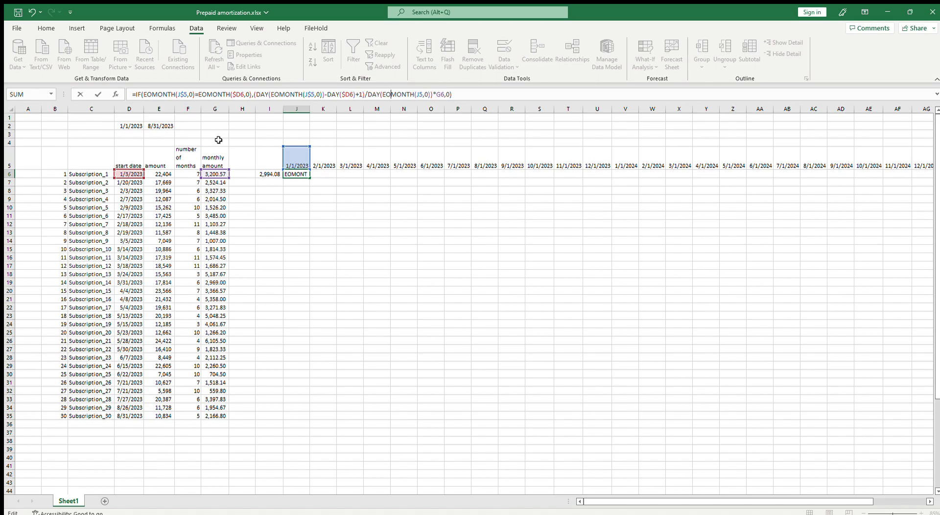
pyautogui.press('Right')
pyautogui.press('Right')
pyautogui.press('Right')
pyautogui.press('Right')
pyautogui.write('$')
pyautogui.press('Return')
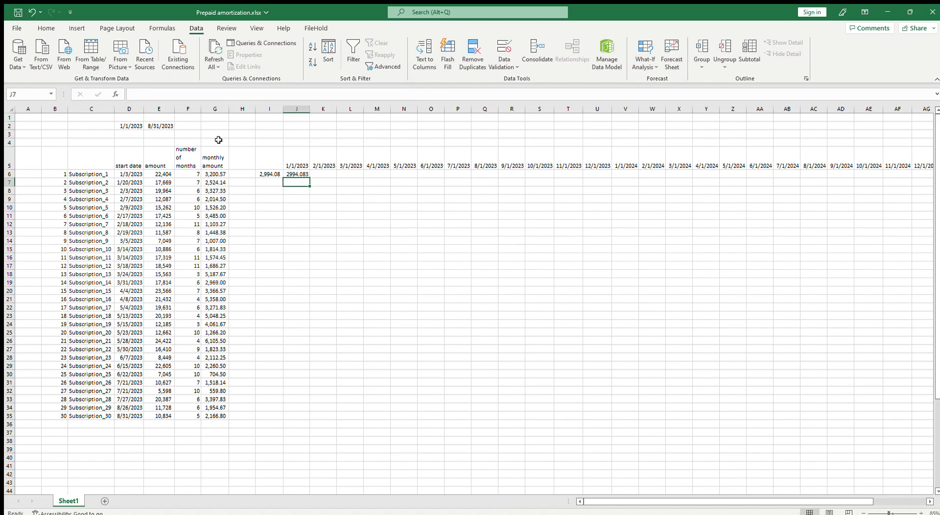
# Copy the number format of I6 to J6 with Format Painter and autofit column J
pyautogui.click(272, 174)
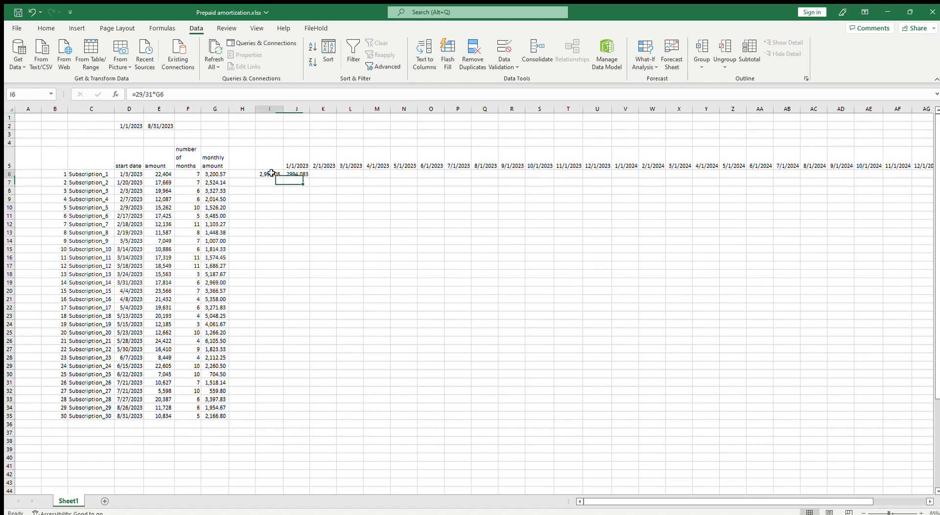
pyautogui.click(46, 28)
pyautogui.click(54, 66)
pyautogui.click(300, 174)
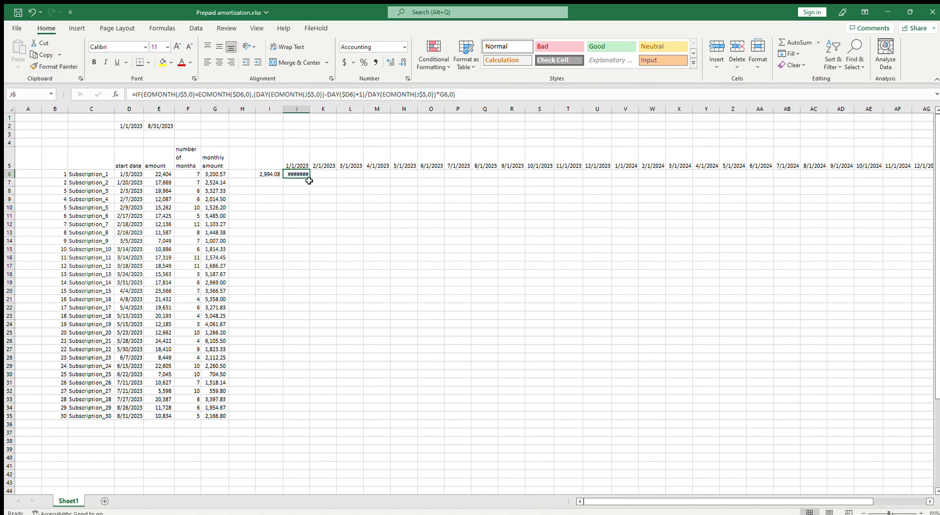
pyautogui.doubleClick(311, 108)
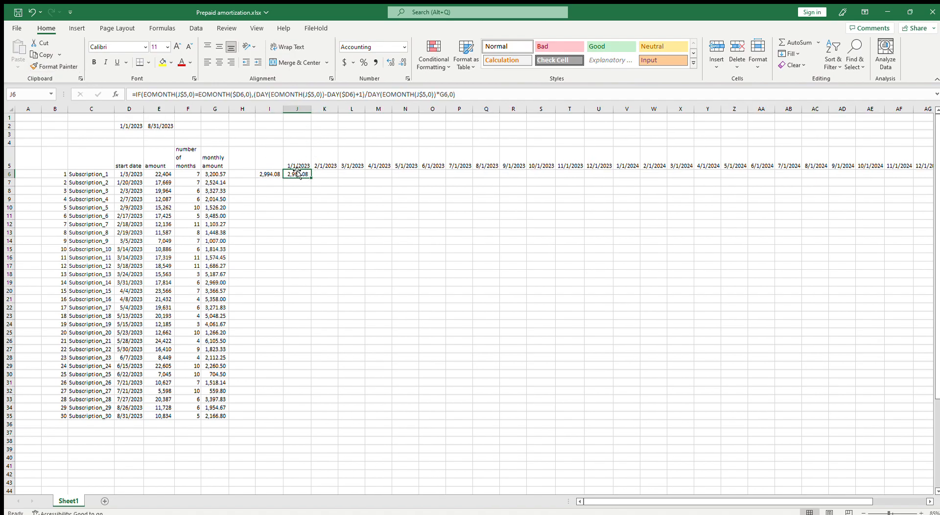
# Replace the manual check formula in I6 with 0
pyautogui.click(271, 173)
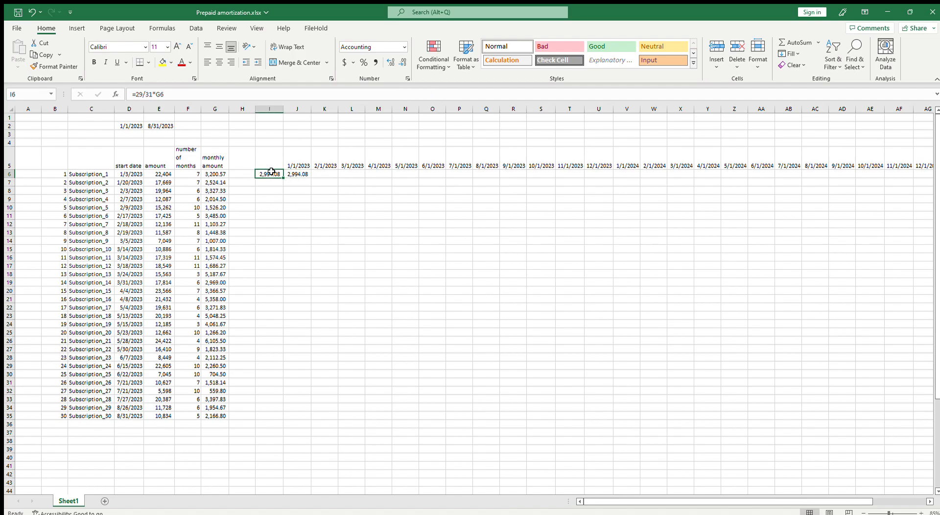
pyautogui.write('0')
pyautogui.press('Return')
pyautogui.click(292, 173)
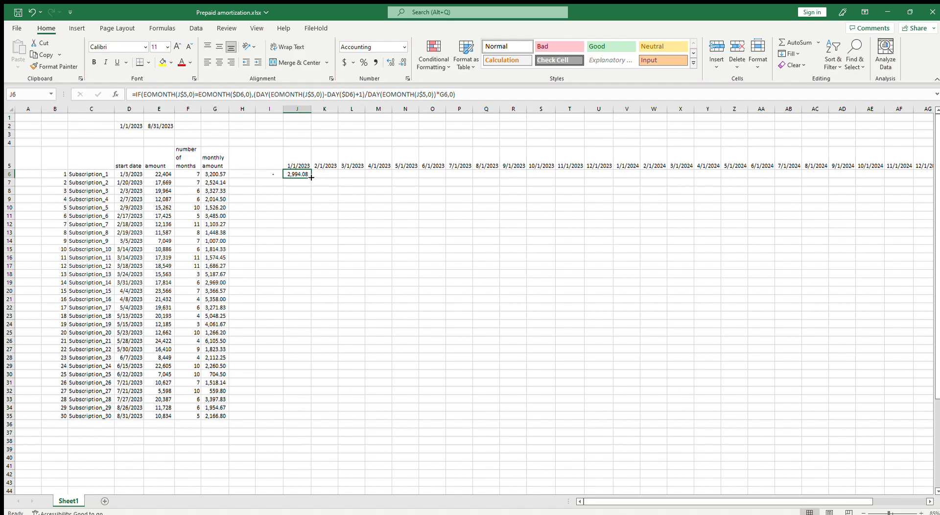
# Fill the proration formula from J6 into K6 and check its references against the start date and the February header
pyautogui.moveTo(312, 177); pyautogui.dragTo(332, 180)
pyautogui.click(329, 173)
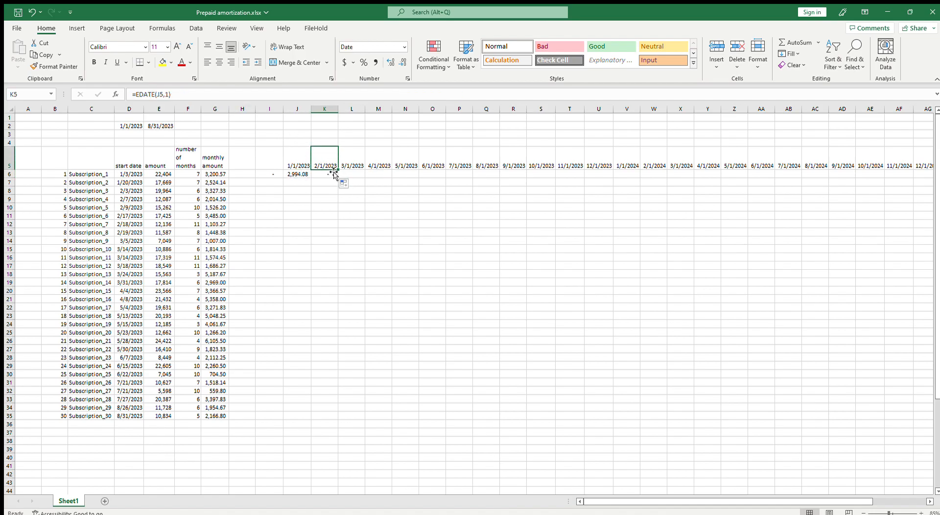
pyautogui.click(124, 173)
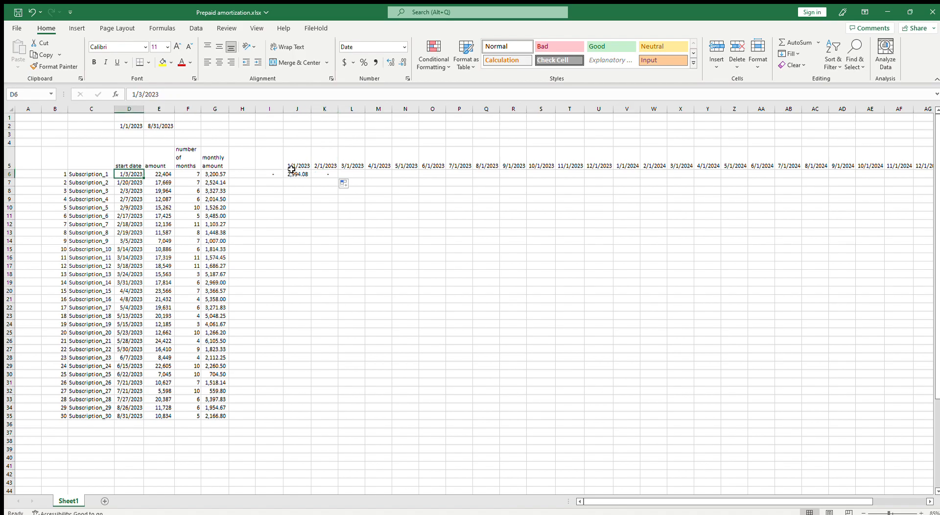
pyautogui.click(327, 165)
pyautogui.click(133, 173)
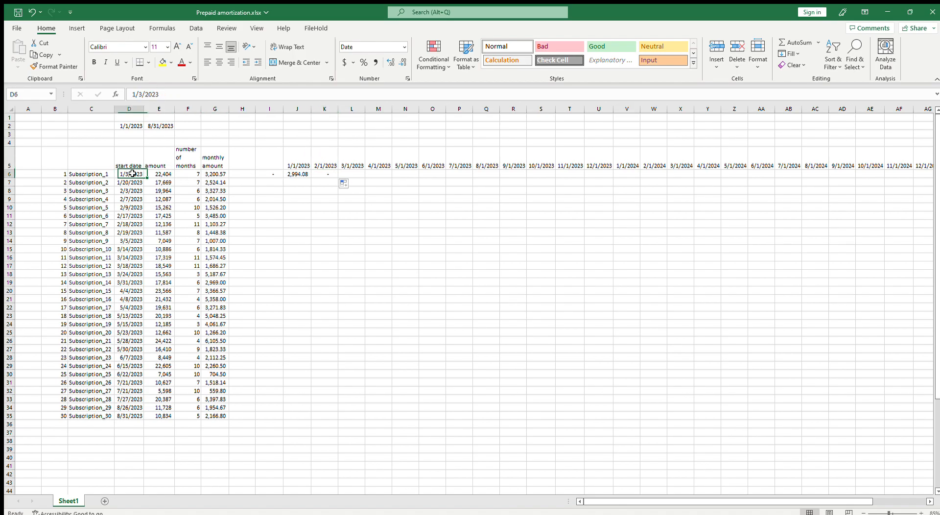
pyautogui.click(319, 163)
pyautogui.click(301, 174)
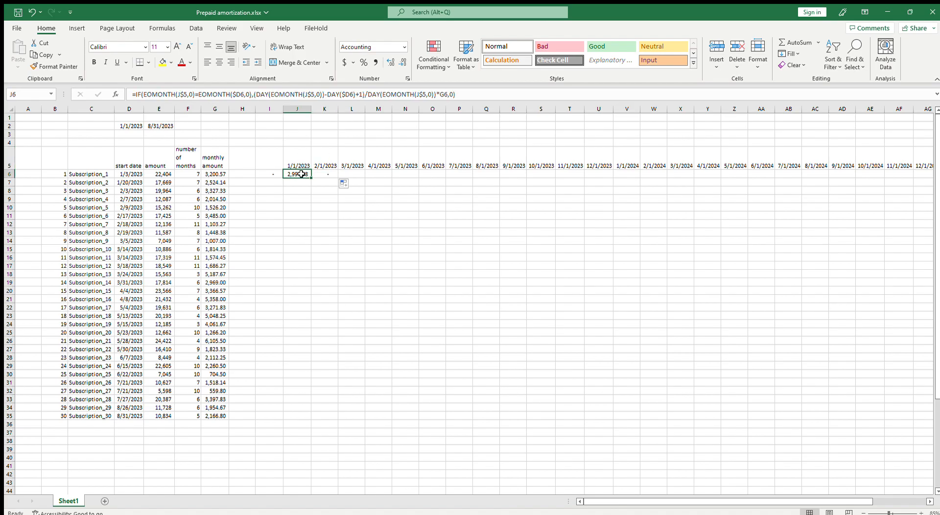
pyautogui.click(324, 174)
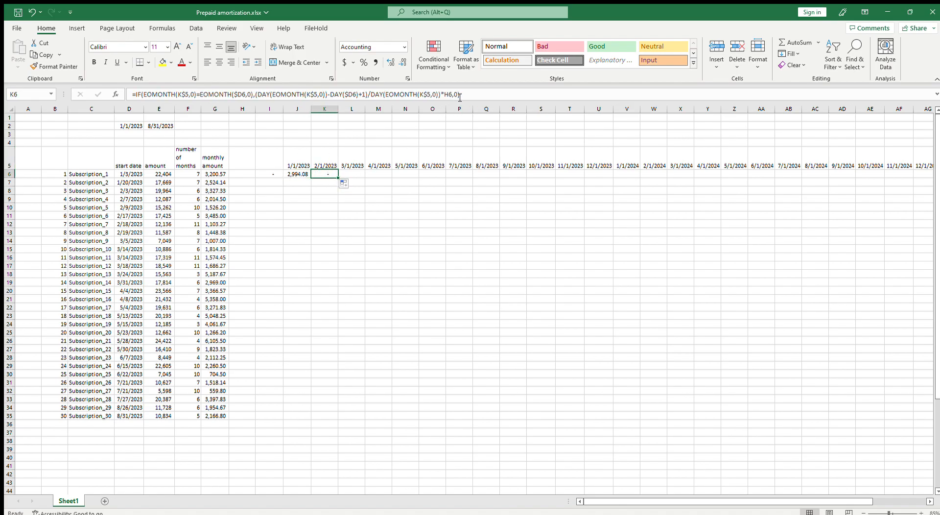
pyautogui.press('F2')
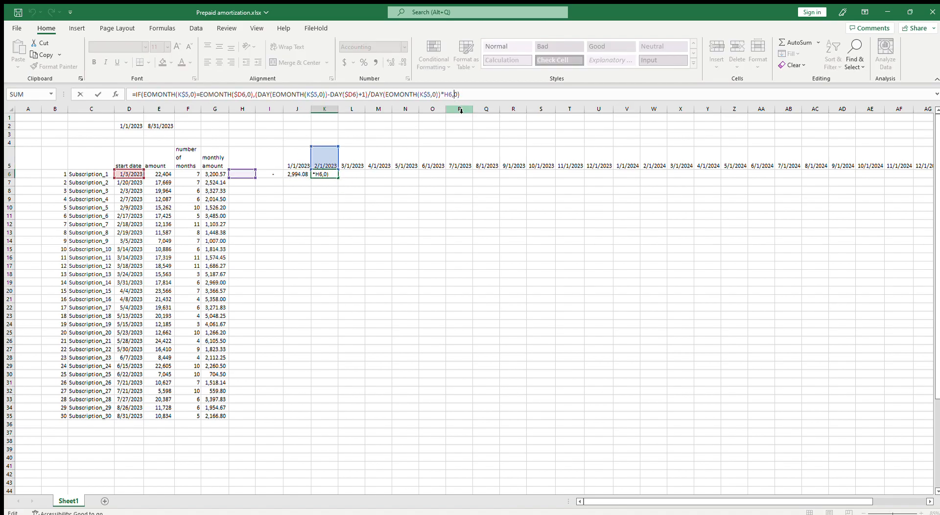
pyautogui.hotkey('ctrl', 'Return')
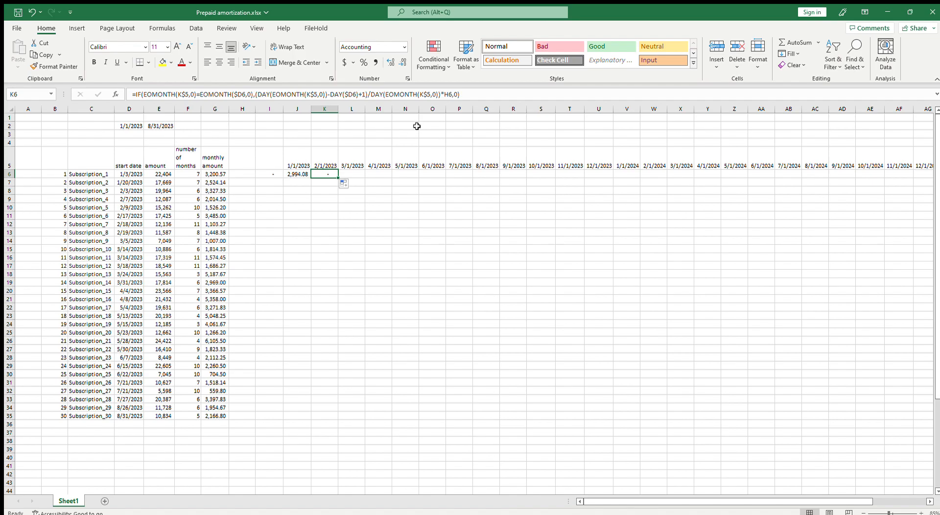
pyautogui.click(456, 95)
pyautogui.press('Left')
pyautogui.press('BackSpace')
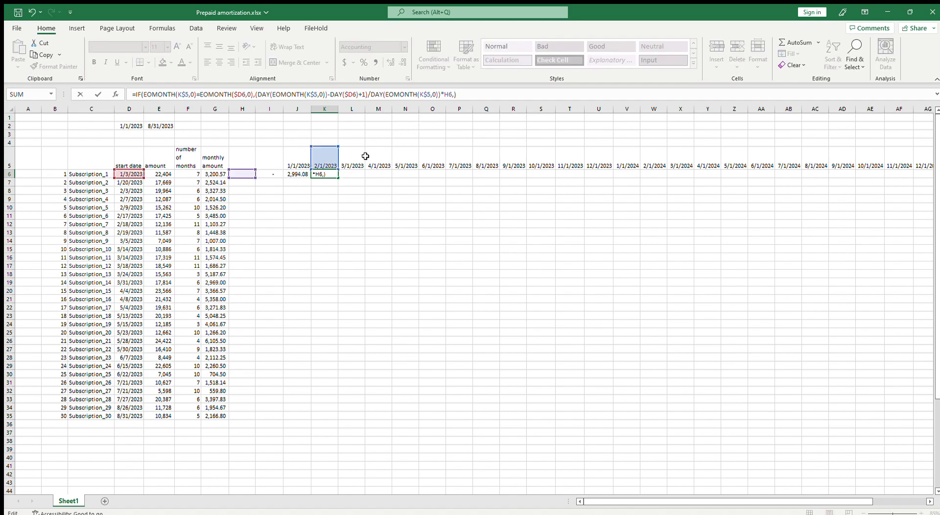
pyautogui.click(220, 175)
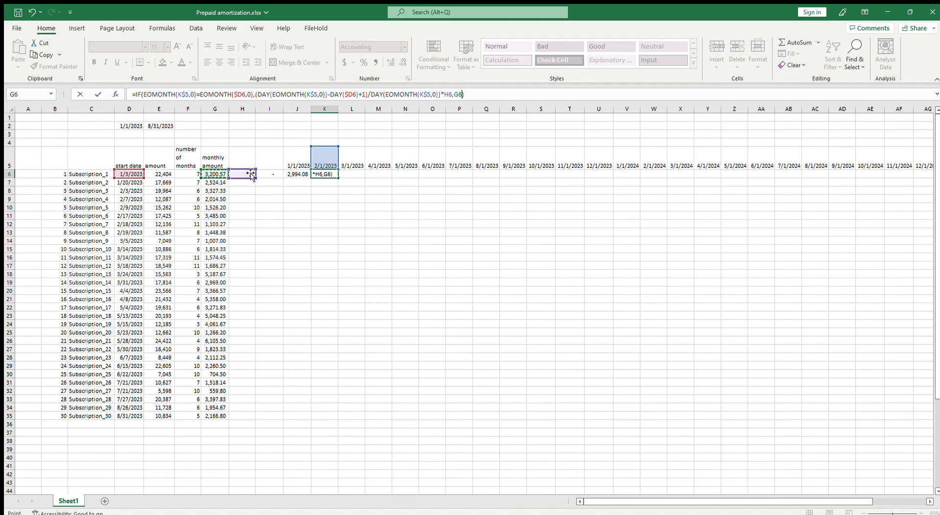
pyautogui.press('BackSpace')
pyautogui.press('BackSpace')
pyautogui.write('0')
pyautogui.hotkey('ctrl', 'Return')
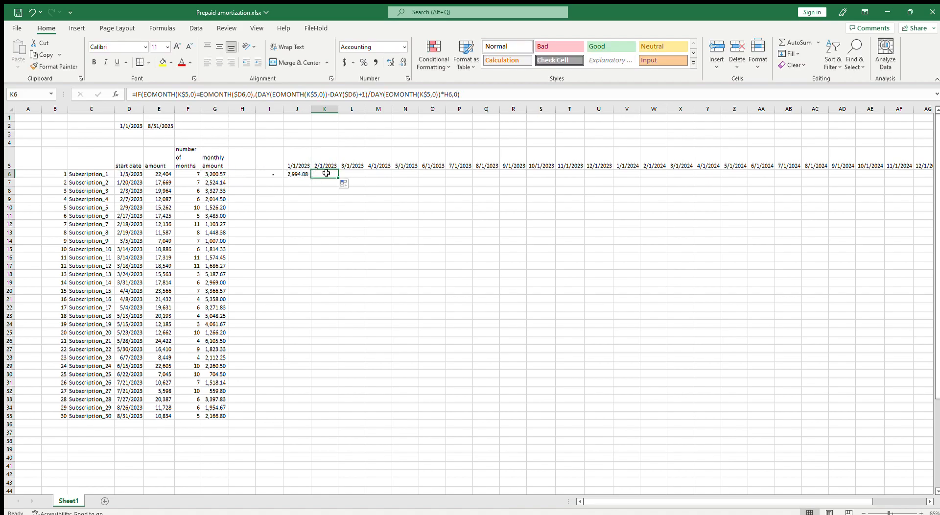
# Change the multiplier reference in the K6 formula to $G6 so the monthly amount column stays fixed
pyautogui.click(445, 94)
pyautogui.press('BackSpace')
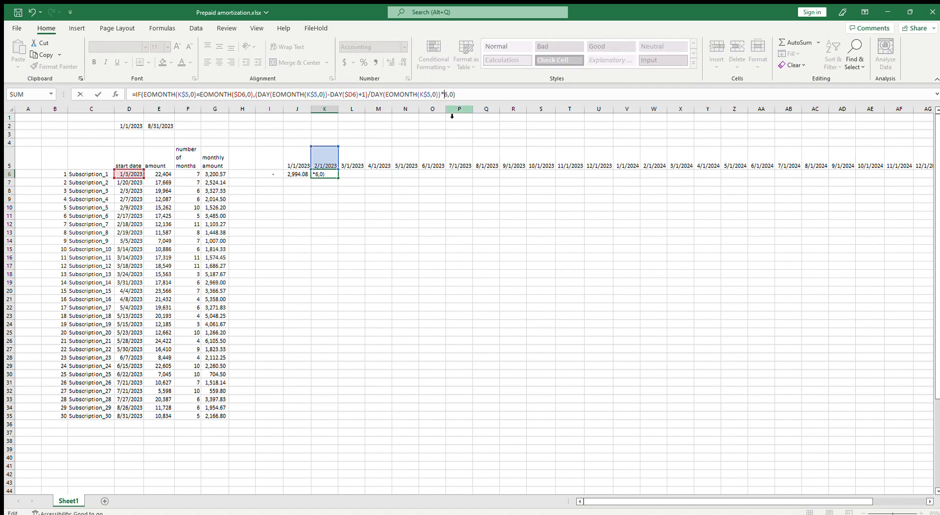
pyautogui.write('$G')
pyautogui.press('Return')
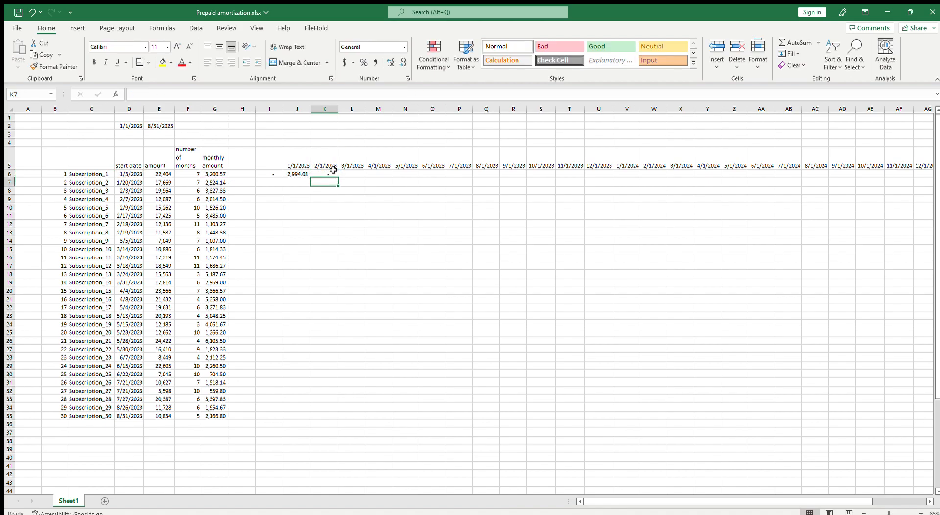
# Replace the value-if-false argument of the K6 formula with $G6 to return the full monthly amount
pyautogui.click(333, 172)
pyautogui.press('F2')
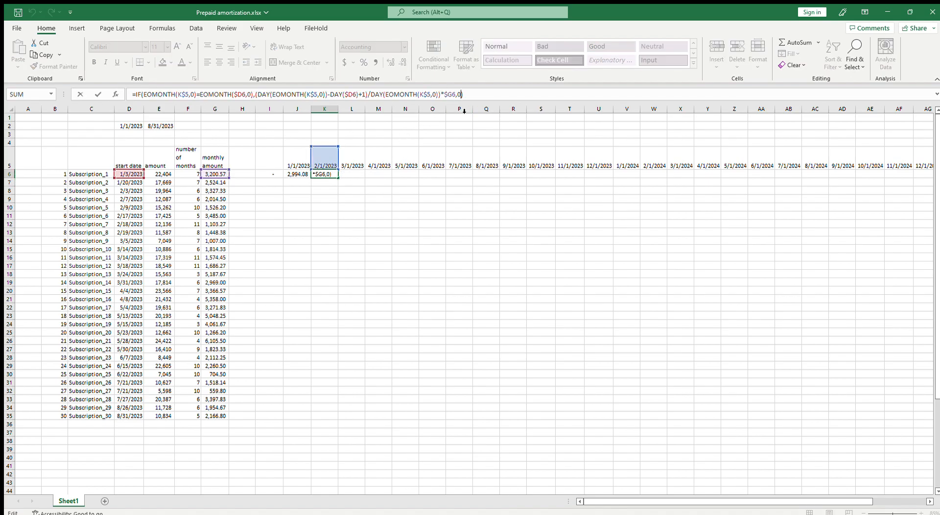
pyautogui.press('Left')
pyautogui.press('BackSpace')
pyautogui.click(215, 175)
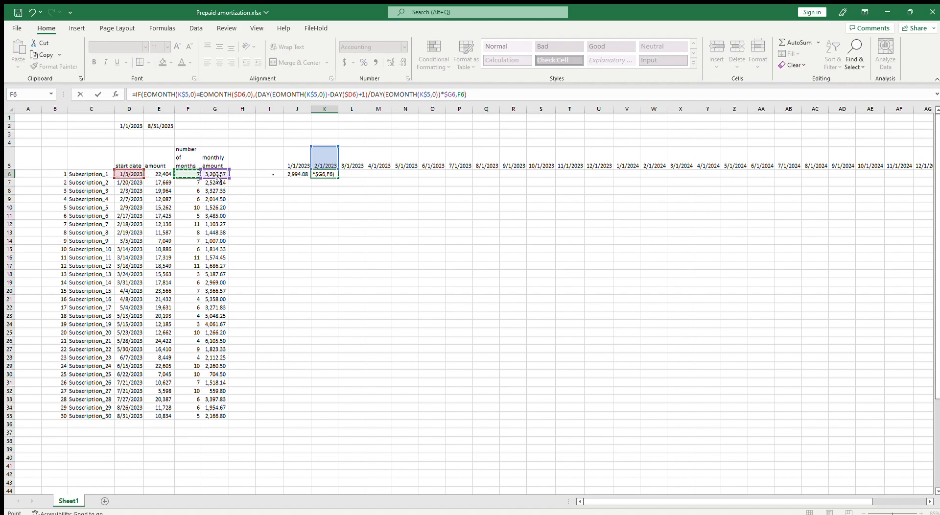
pyautogui.click(458, 95)
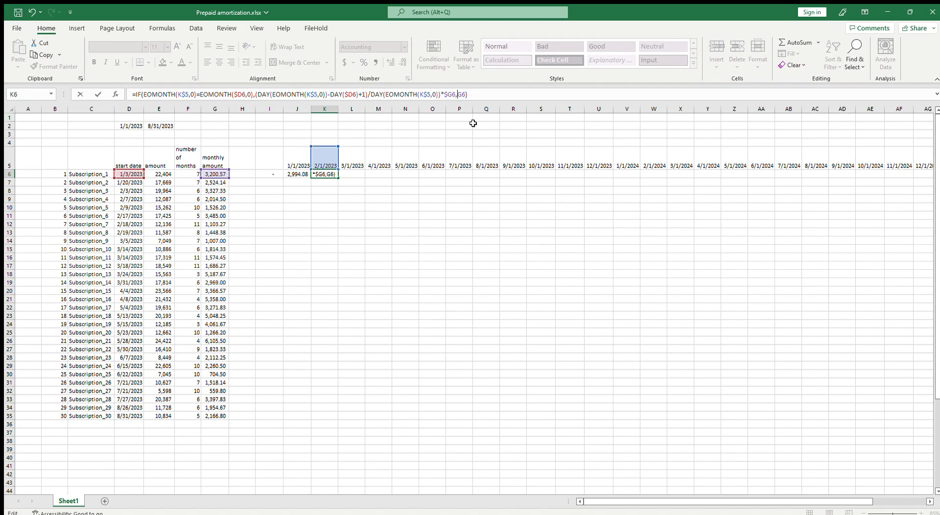
pyautogui.write('$')
pyautogui.press('Return')
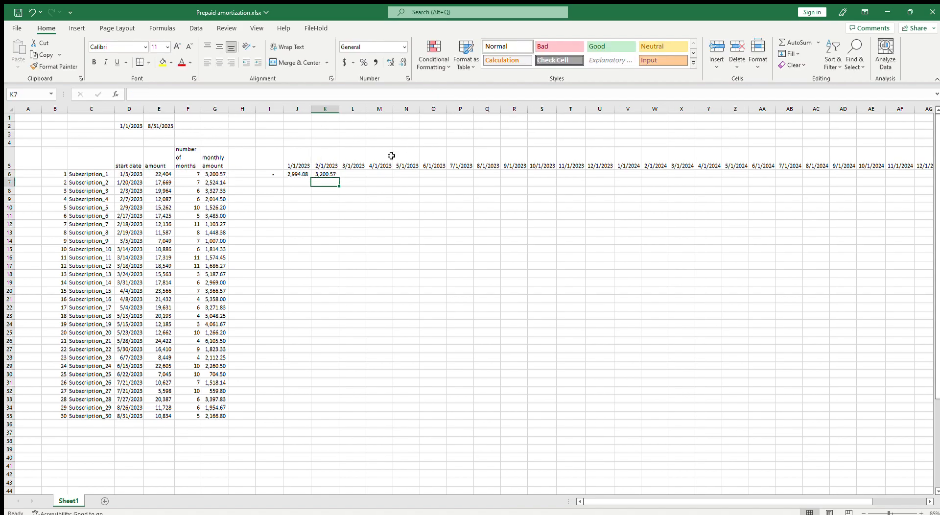
# Fill the corrected K6 formula back into J6 and check the references there
pyautogui.click(331, 172)
pyautogui.moveTo(337, 177); pyautogui.dragTo(305, 185)
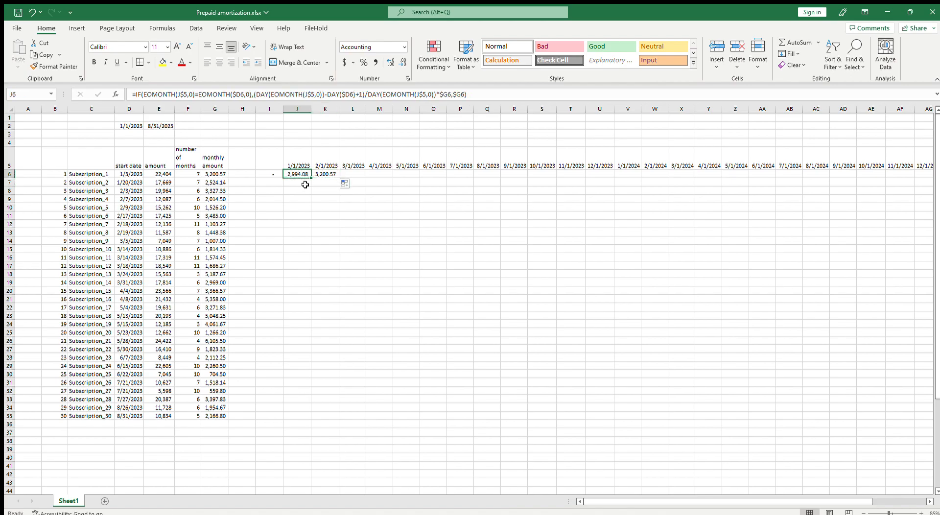
pyautogui.press('F2')
pyautogui.press('Escape')
# Fill the Subscription_1 formula across row 6 through the 2/1/2025 column
pyautogui.moveTo(308, 177); pyautogui.dragTo(838, 232)
pyautogui.click(329, 176)
pyautogui.moveTo(349, 172); pyautogui.dragTo(896, 178)
pyautogui.click(822, 174)
pyautogui.click(771, 232)
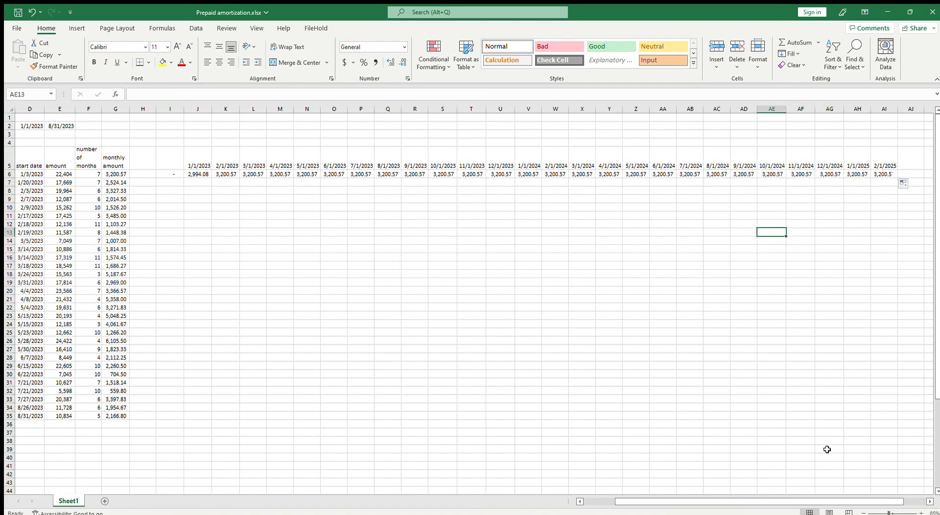
pyautogui.moveTo(811, 501); pyautogui.dragTo(778, 501)
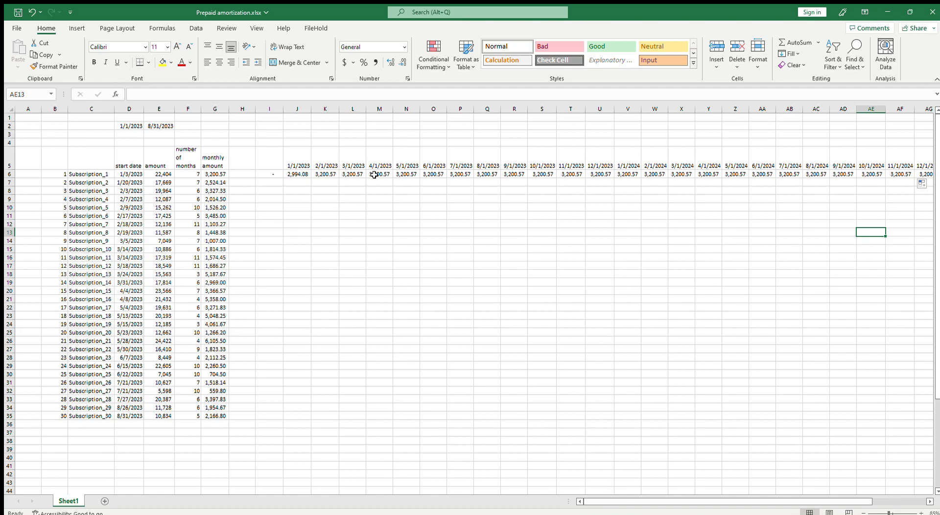
pyautogui.click(291, 173)
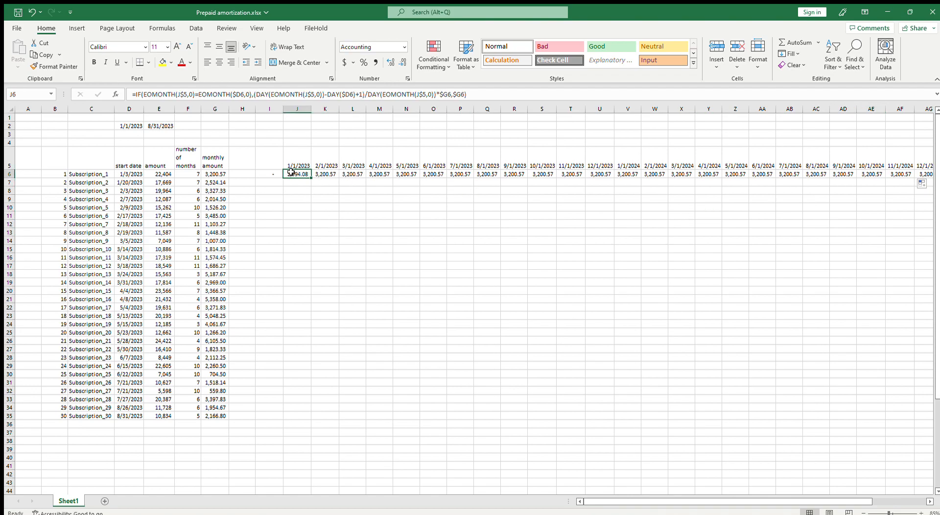
pyautogui.click(164, 175)
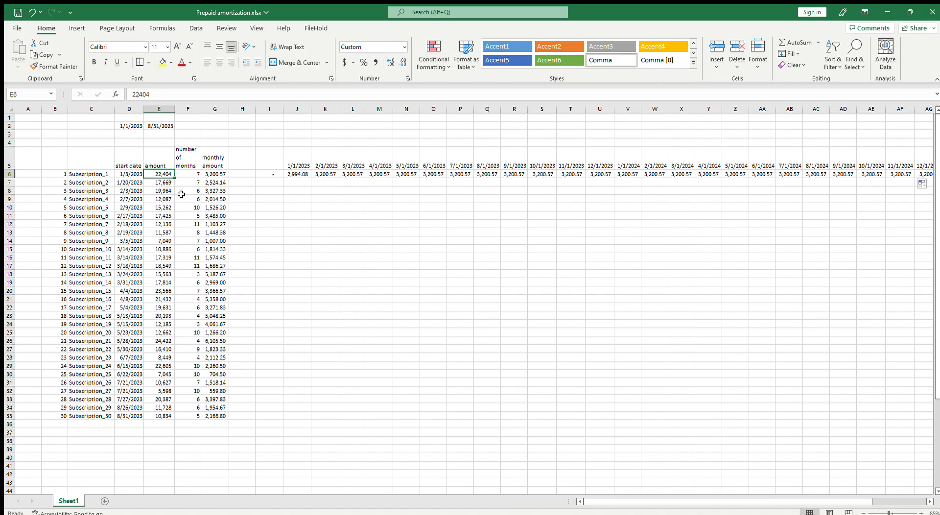
pyautogui.click(297, 175)
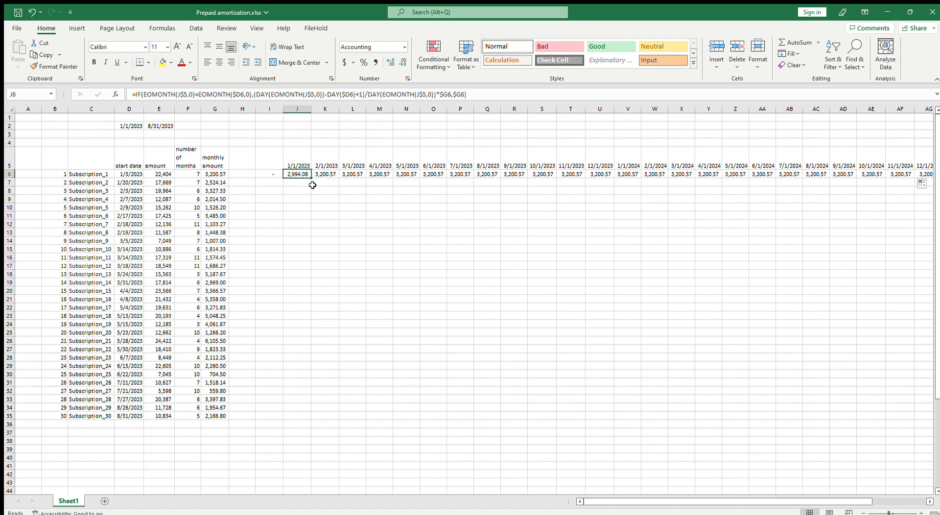
pyautogui.click(465, 95)
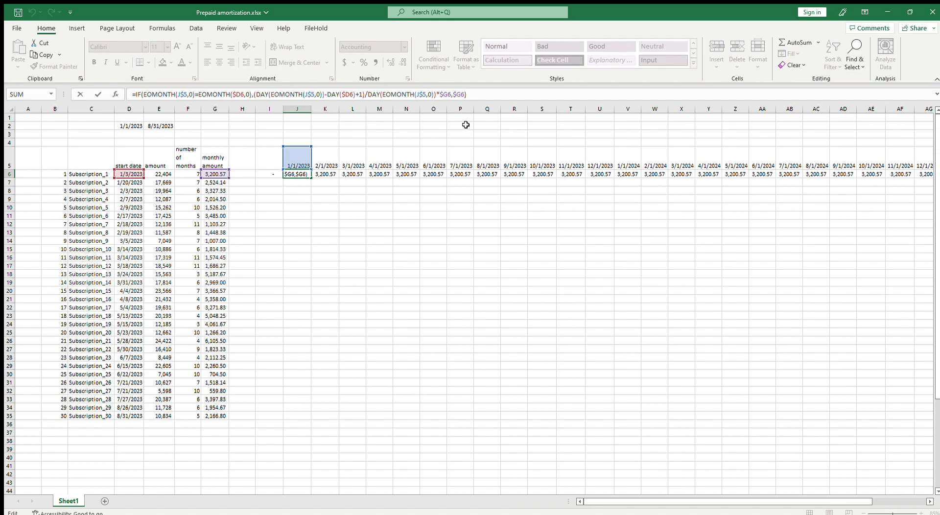
pyautogui.press('BackSpace')
pyautogui.press('BackSpace')
pyautogui.press('BackSpace')
pyautogui.hotkey('ctrl', 'z')
pyautogui.hotkey('ctrl', 'Return')
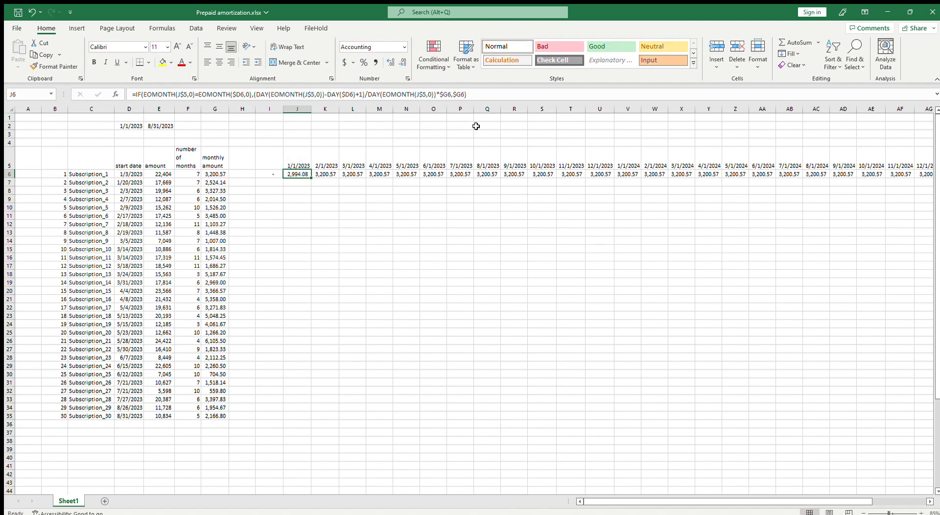
# Examine the K6 formula alongside Subscription_1's total amount in E6 and monthly amount in G6
pyautogui.press('Right')
pyautogui.press('F2')
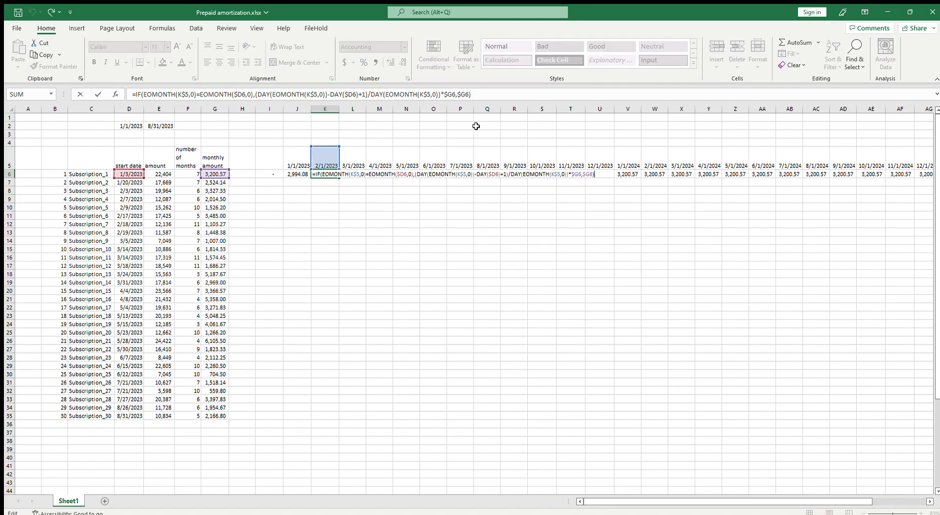
pyautogui.hotkey('ctrl', 'Return')
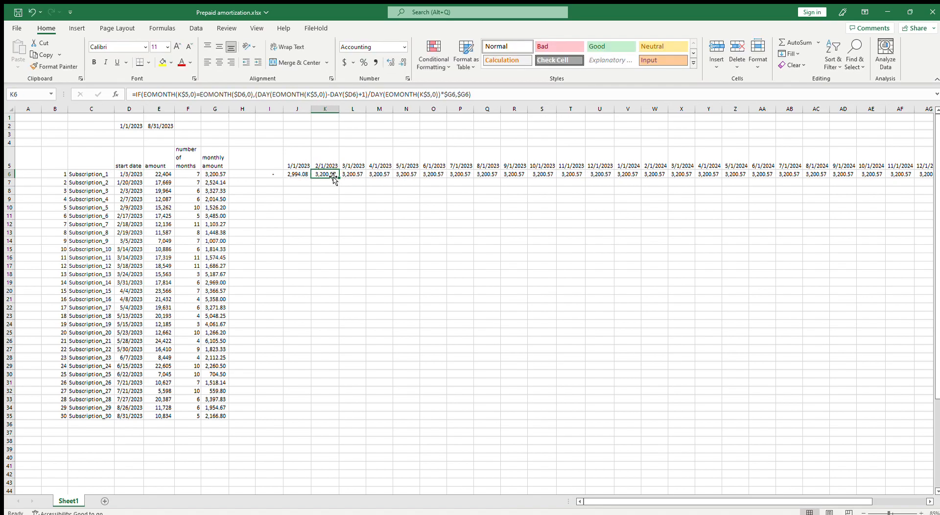
pyautogui.click(153, 175)
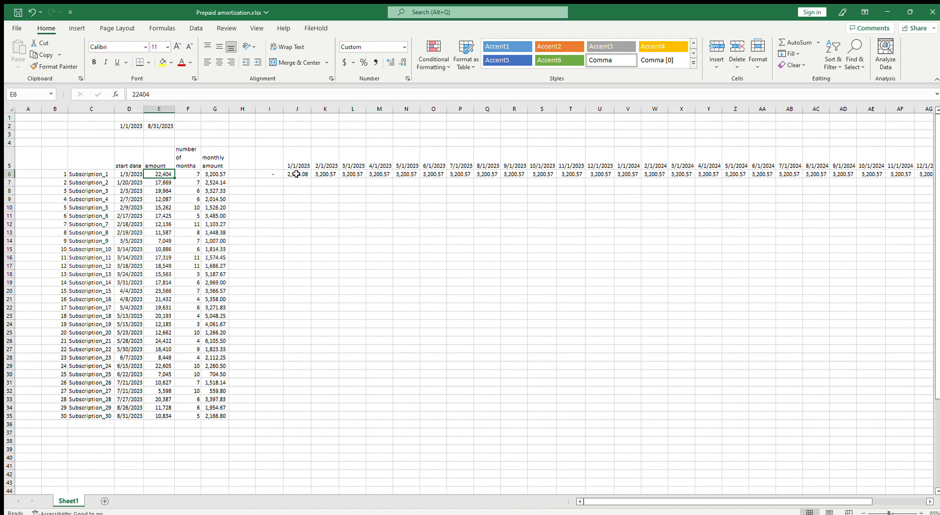
pyautogui.click(216, 174)
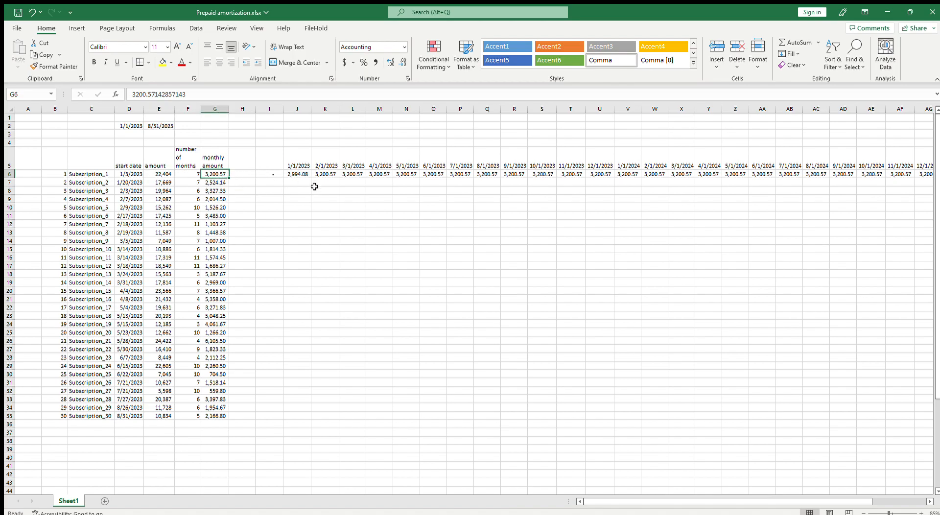
pyautogui.click(356, 172)
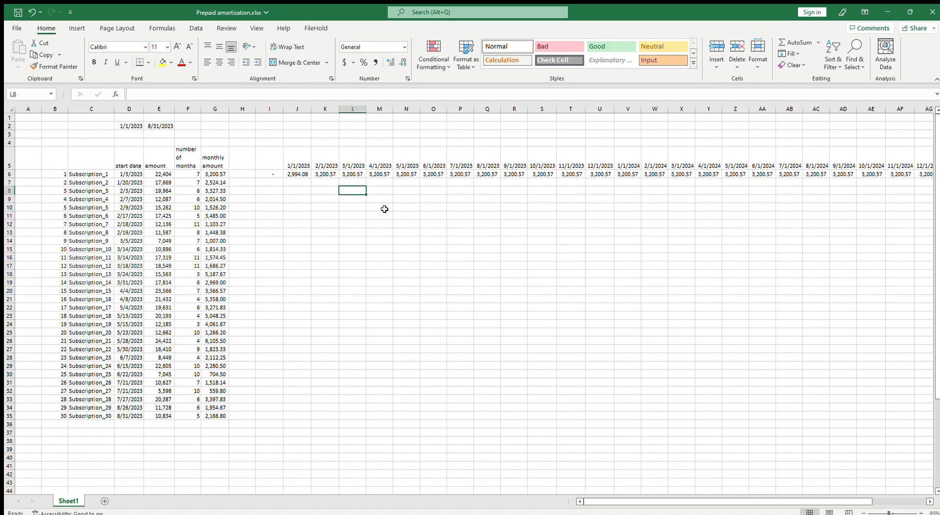
pyautogui.write('=sum(')
# Enter a SUM formula in L8 totalling Subscription_1's row 6 amortization through February 2023
pyautogui.click(291, 174)
pyautogui.moveTo(275, 173); pyautogui.dragTo(322, 176)
pyautogui.press('Return')
pyautogui.press('Up')
pyautogui.press('Down')
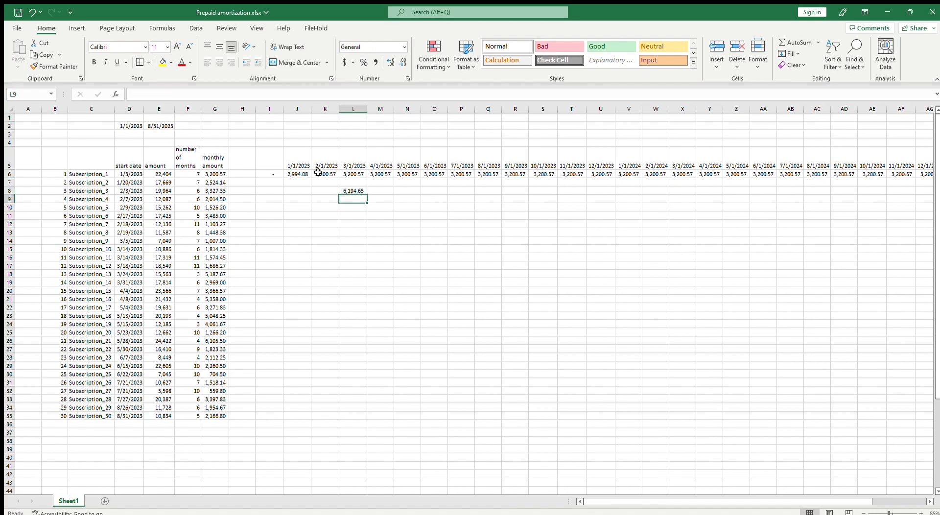
pyautogui.write('=')
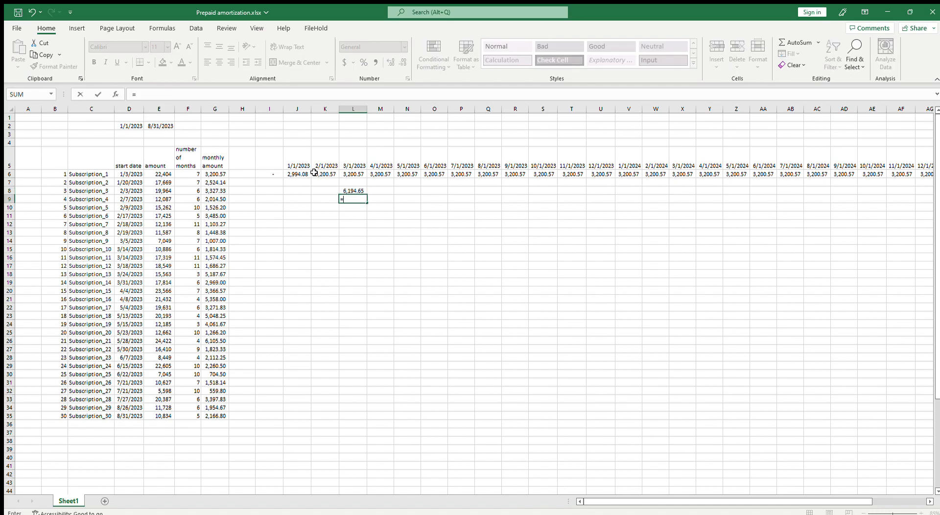
# Calculate Subscription_1's remaining prepaid balance in L9 with =E6-L8 and compare it with the monthly amount
pyautogui.click(163, 175)
pyautogui.write('-')
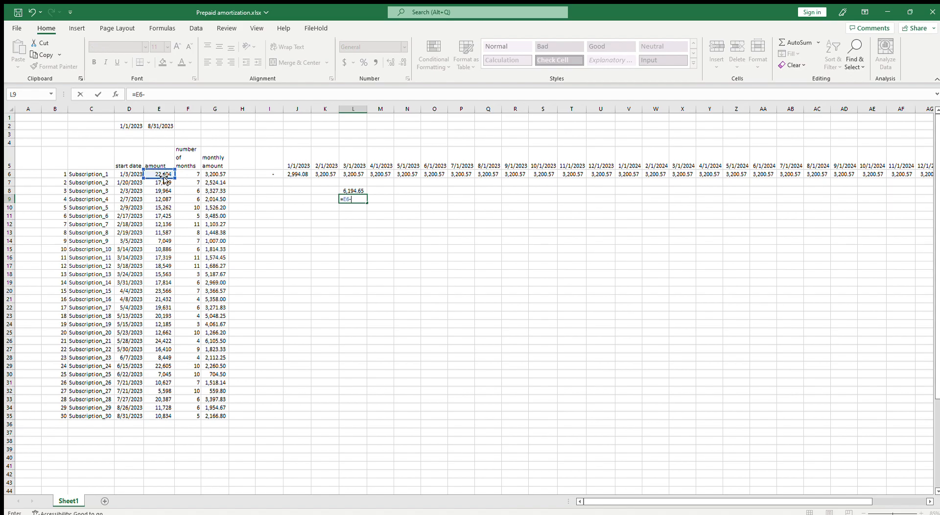
pyautogui.click(359, 190)
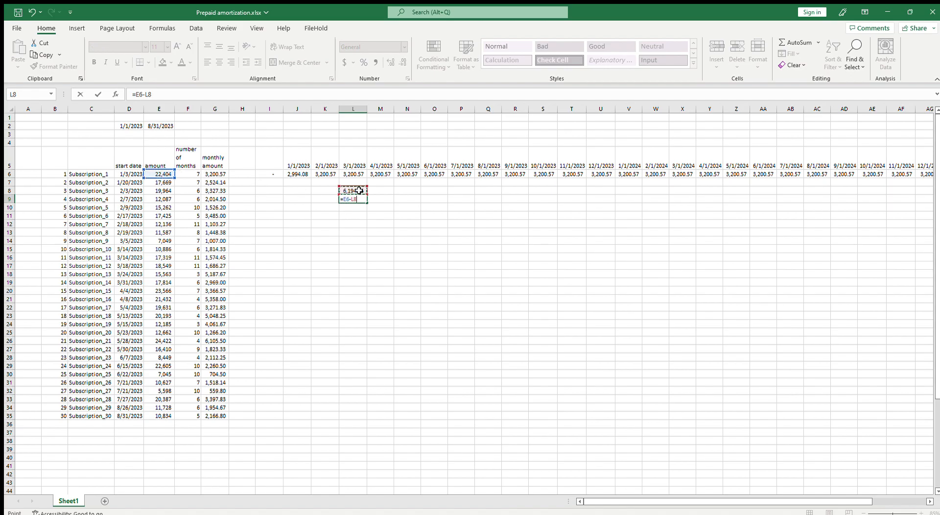
pyautogui.hotkey('ctrl', 'Return')
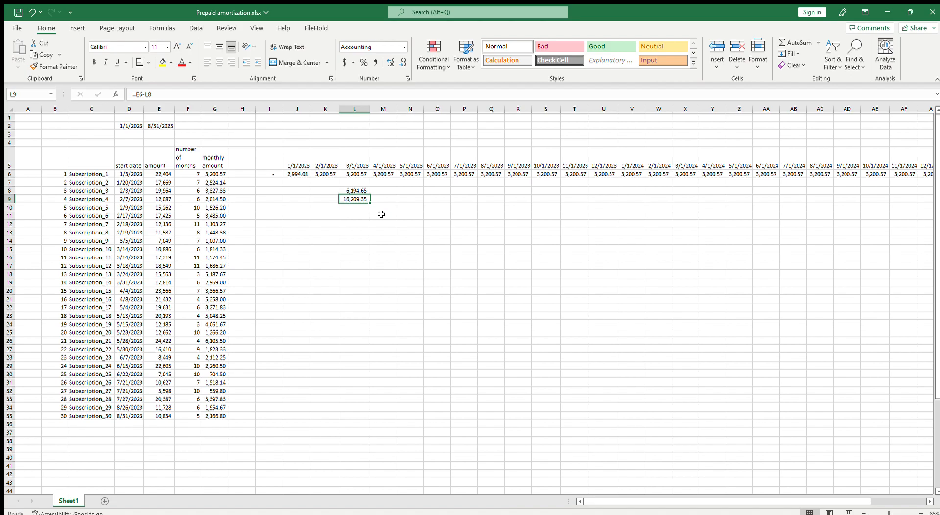
pyautogui.click(216, 177)
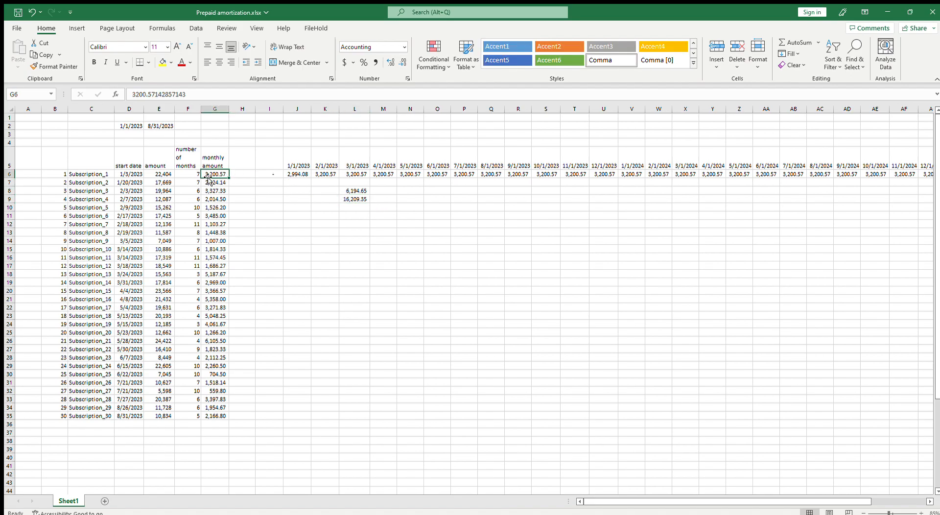
pyautogui.click(351, 201)
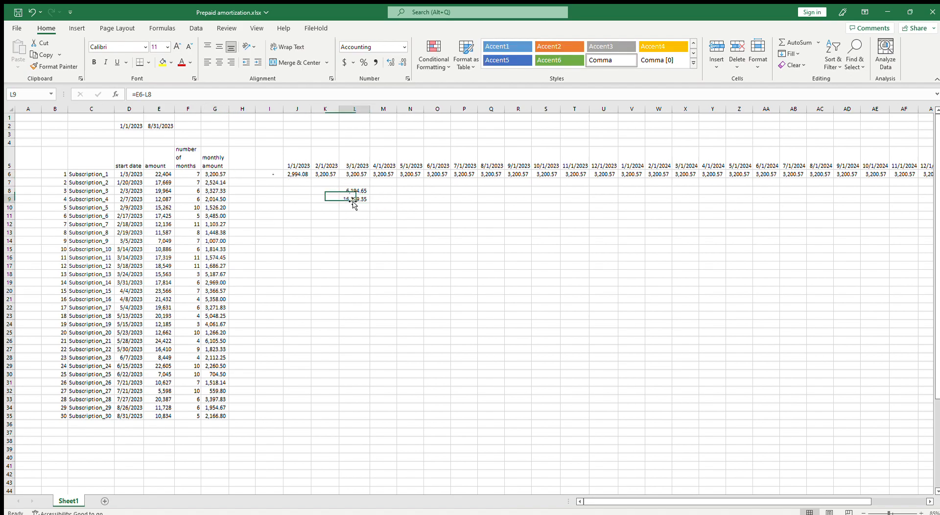
# Compare Subscription_1's monthly amount in G6 with the March–July 2023 amortization in row 6 and the remaining balance in L9
pyautogui.click(221, 176)
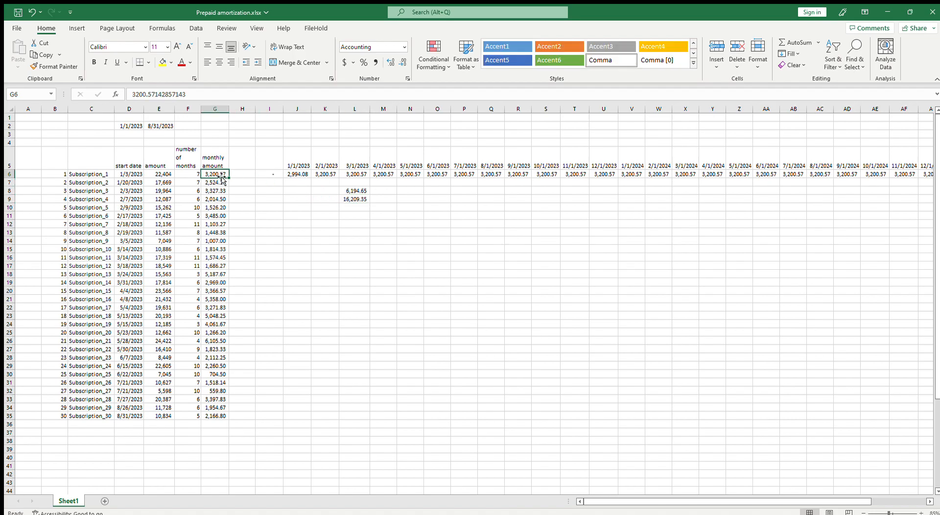
pyautogui.click(360, 176)
pyautogui.click(386, 176)
pyautogui.click(402, 175)
pyautogui.click(435, 175)
pyautogui.click(473, 175)
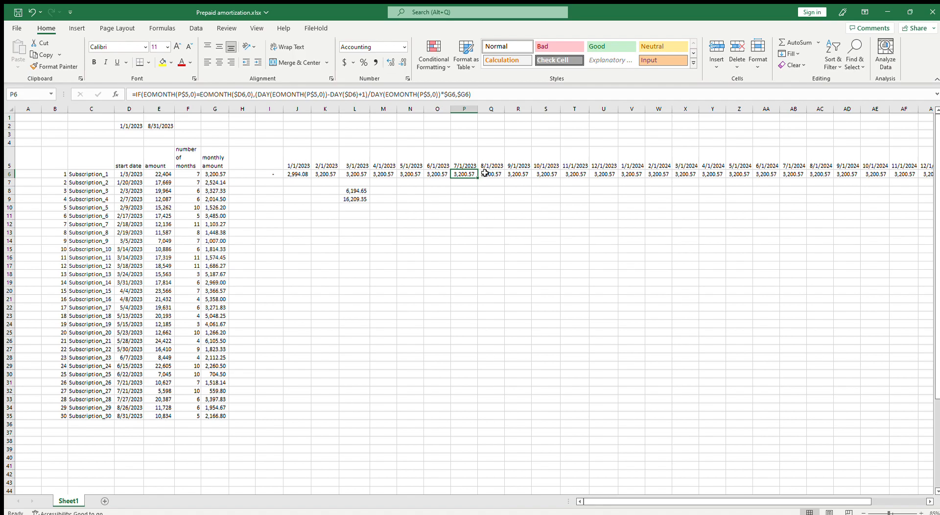
pyautogui.click(355, 198)
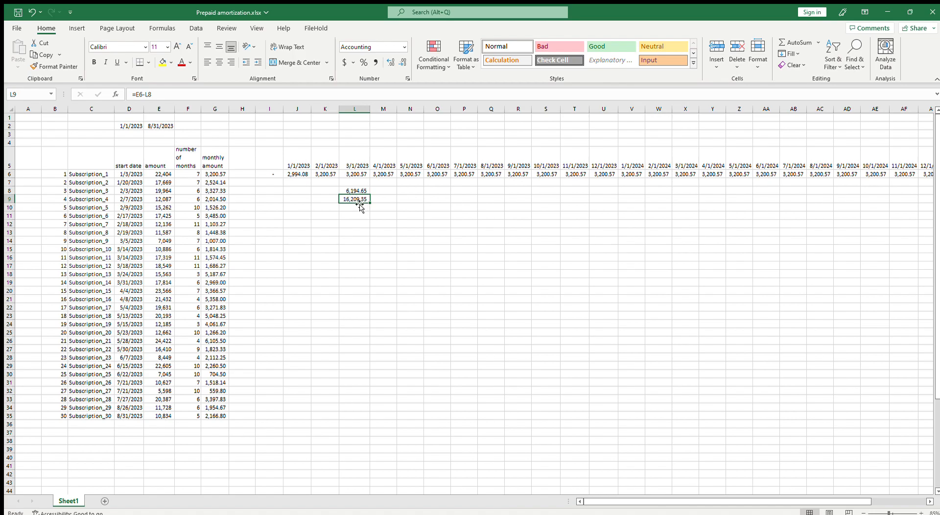
pyautogui.click(216, 175)
pyautogui.click(349, 199)
# Extend the L8 total to sum I6:S6, through October 2023, and check it against Subscription_1's amount in E6
pyautogui.doubleClick(359, 191)
pyautogui.moveTo(342, 180); pyautogui.dragTo(554, 182)
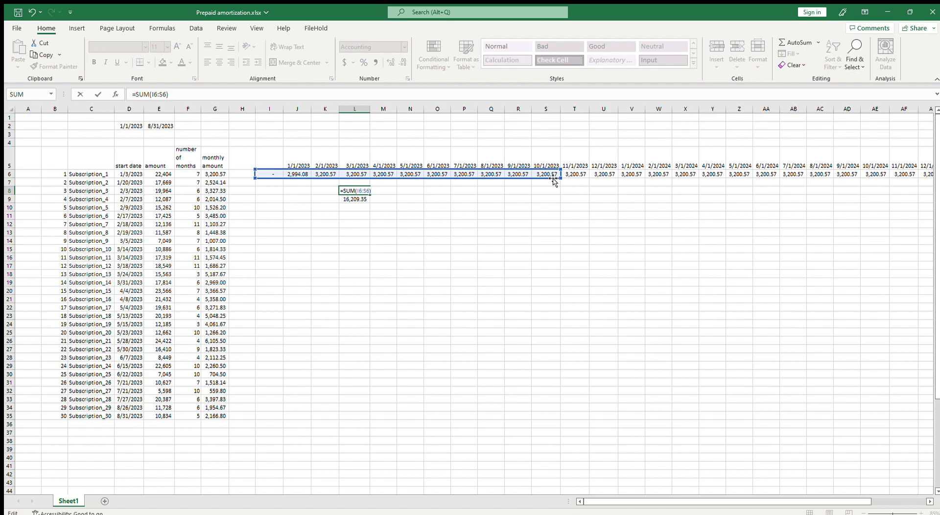
pyautogui.press('Return')
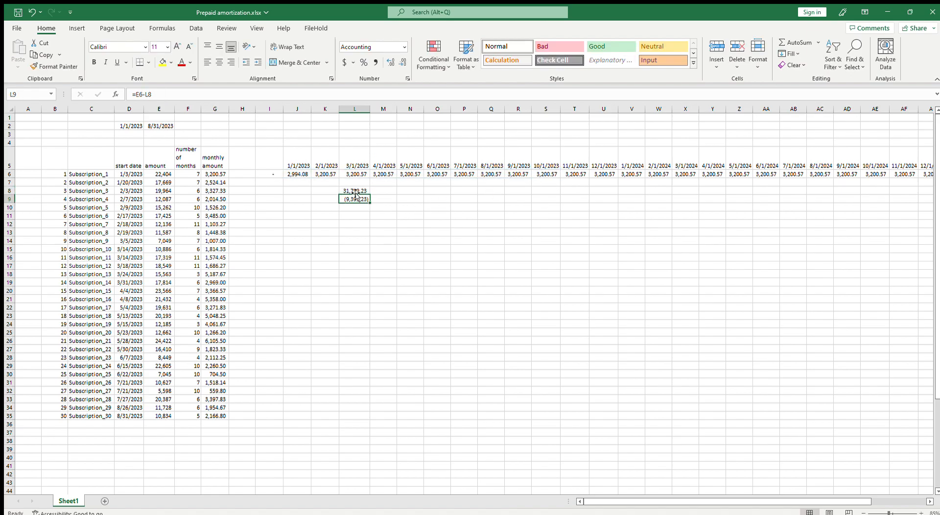
pyautogui.click(171, 176)
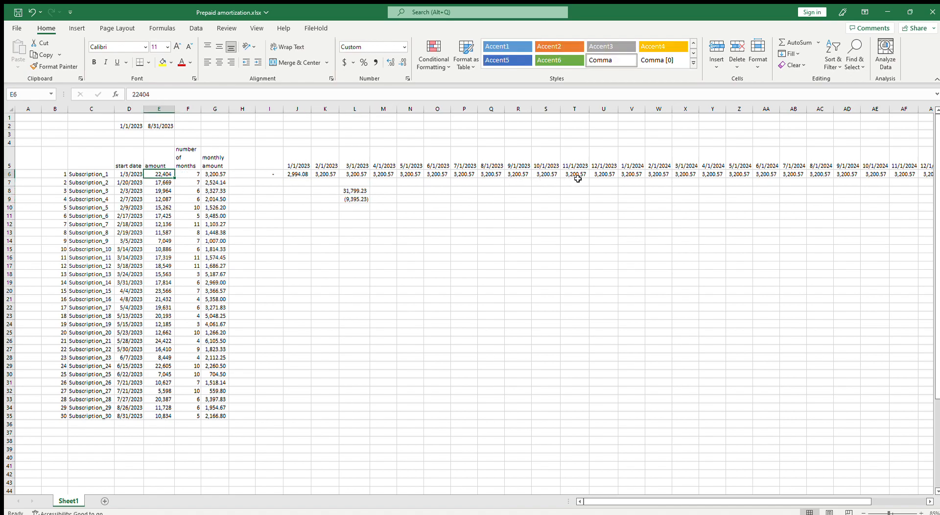
# Shorten the L8 total to =SUM(I6:P6) so it covers Subscription_1's amortization through July 2023
pyautogui.click(355, 192)
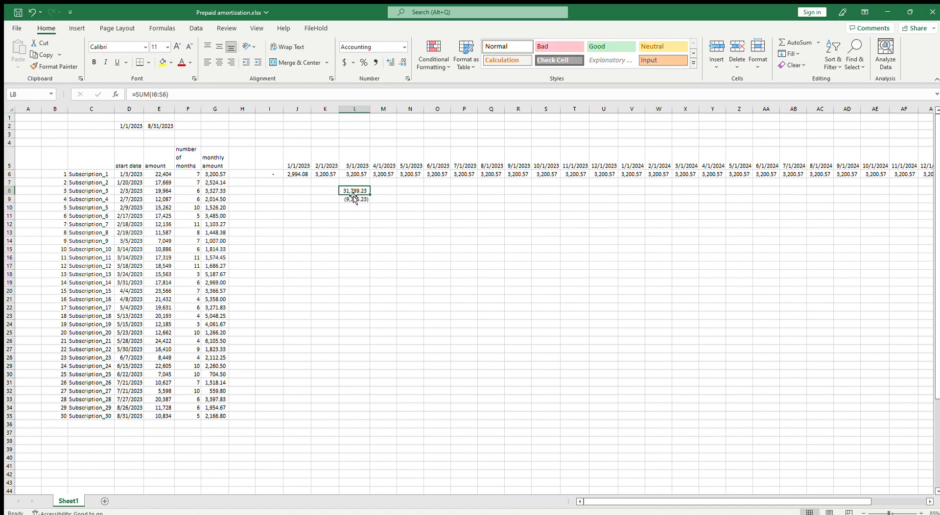
pyautogui.press('F2')
pyautogui.moveTo(564, 181); pyautogui.dragTo(473, 178)
pyautogui.press('Return')
pyautogui.press('Up')
pyautogui.doubleClick(362, 190)
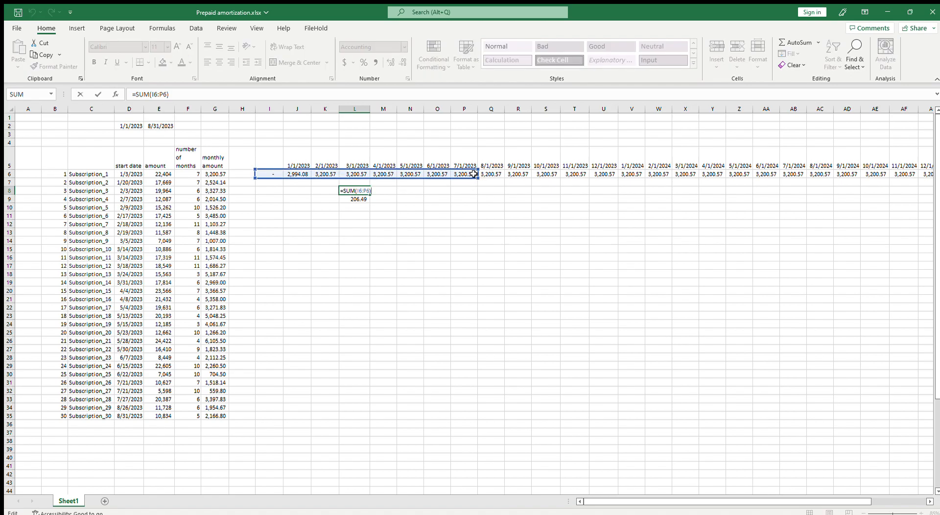
pyautogui.press('Escape')
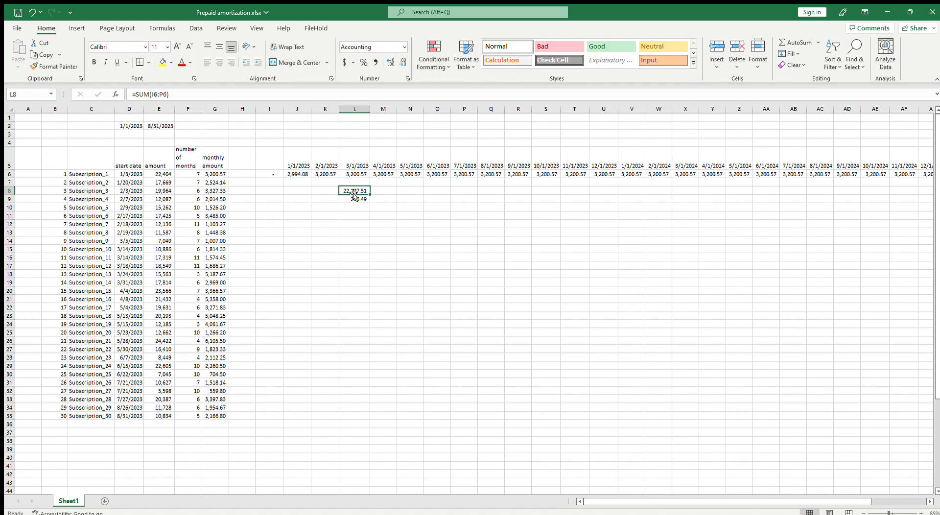
# Compare the remaining balance in L9 with the August 2023 amortization in Q6 and the monthly amount in G6
pyautogui.click(361, 200)
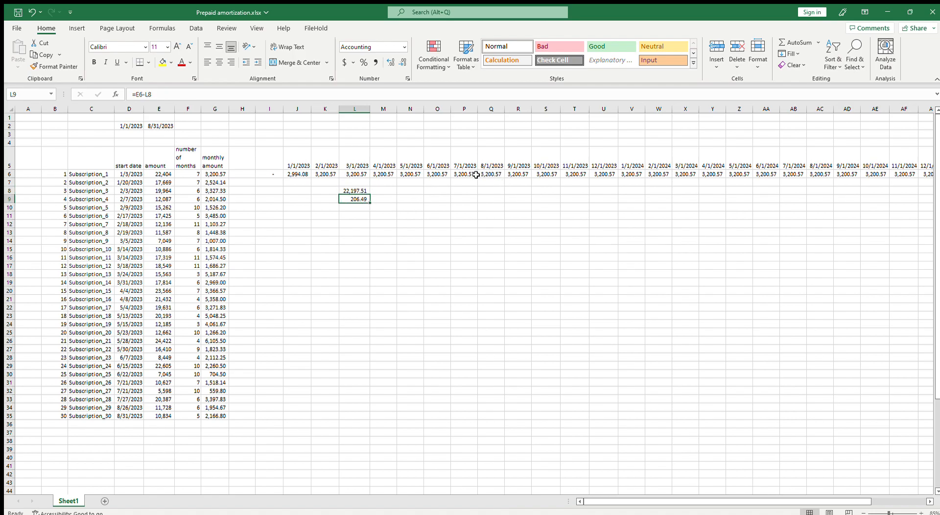
pyautogui.doubleClick(358, 191)
pyautogui.click(487, 175)
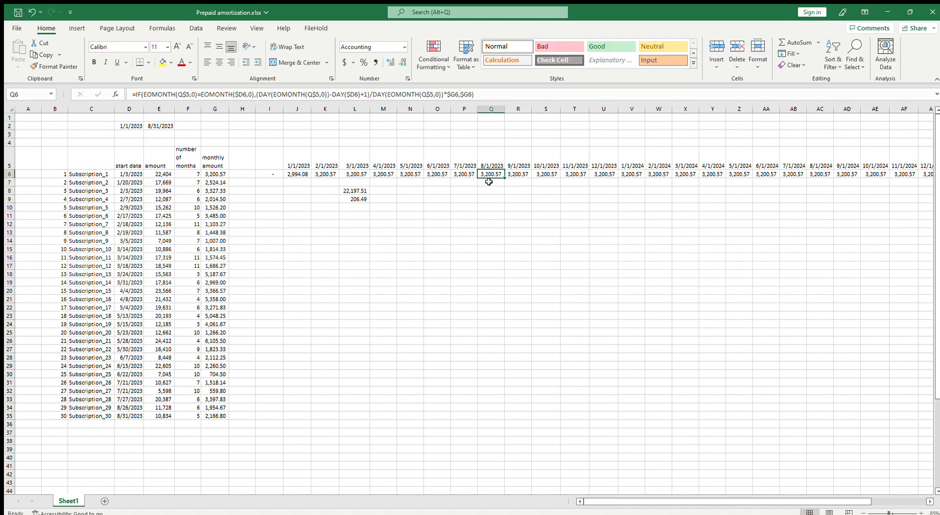
pyautogui.click(354, 200)
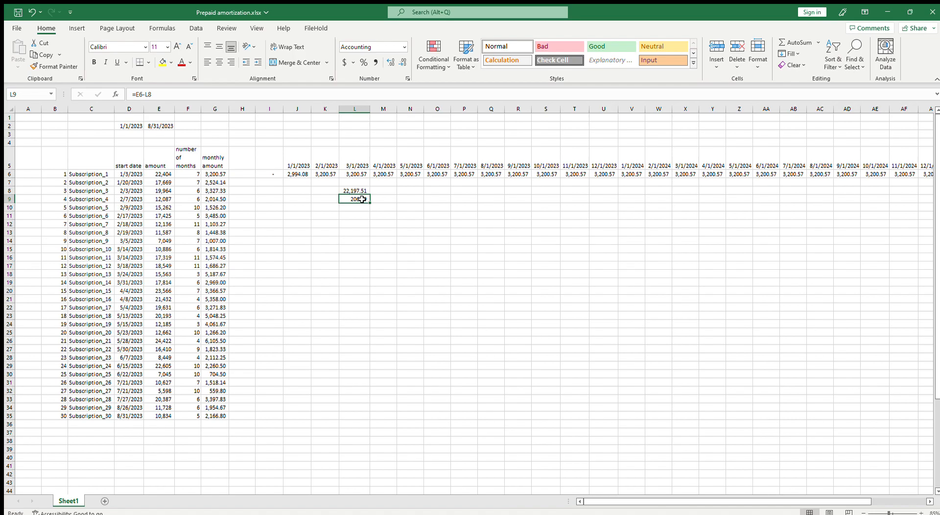
pyautogui.click(220, 175)
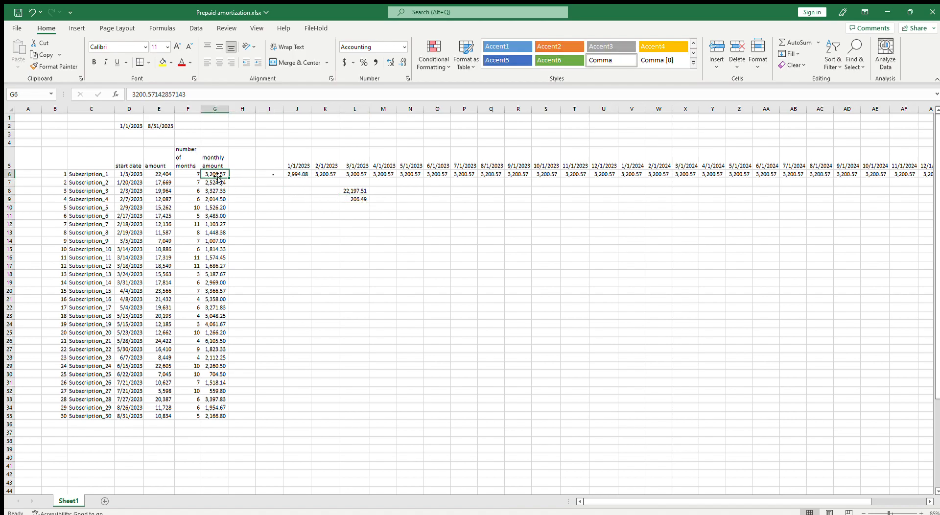
pyautogui.click(355, 200)
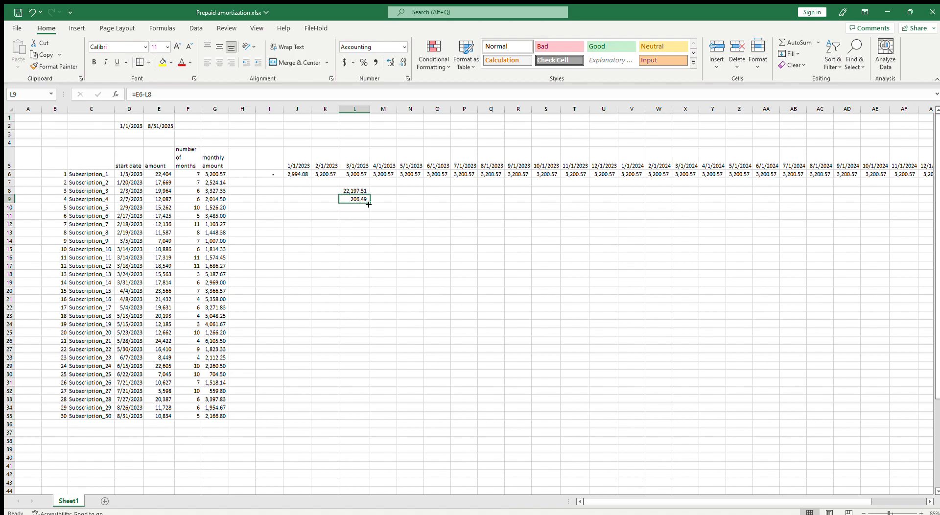
# Nest an IF function in L6's formula for the months after the start month, with $G6 as its value if true
pyautogui.click(357, 174)
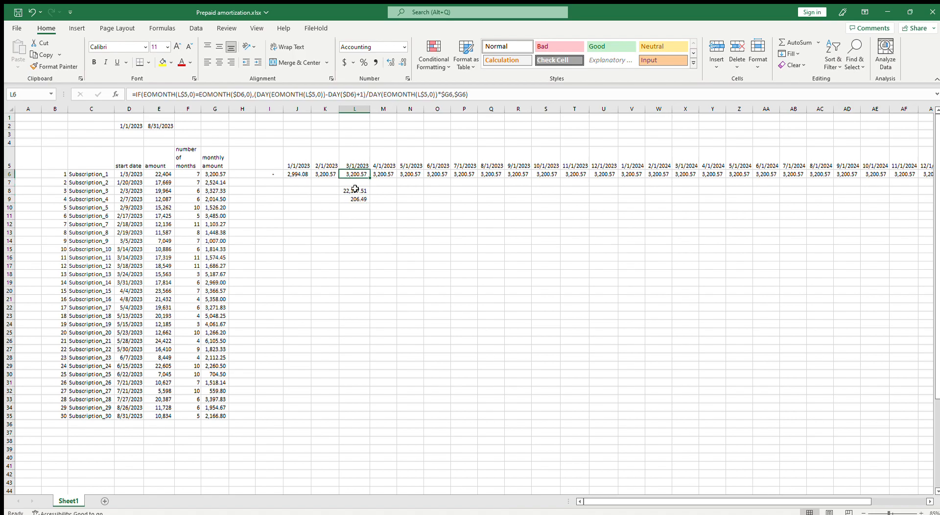
pyautogui.click(455, 94)
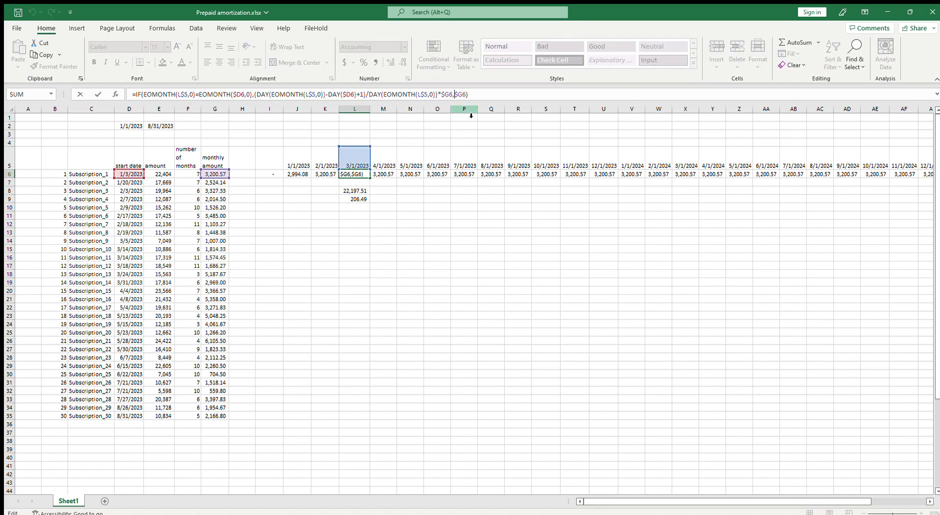
pyautogui.write('if(')
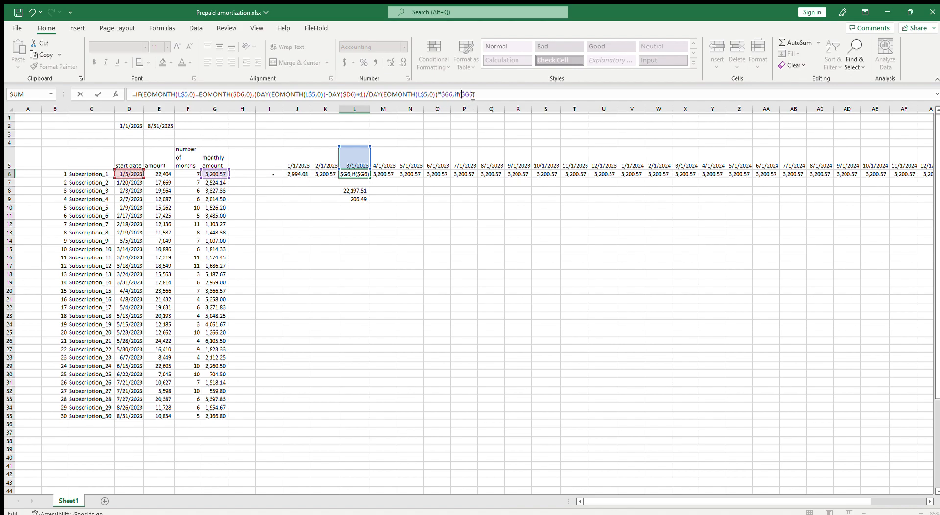
pyautogui.write(',,')
pyautogui.press('Left')
pyautogui.press('BackSpace')
pyautogui.write(',')
# Add SUM($I6:K6) to the nested IF's condition in L6, anchoring the first column of the range
pyautogui.click(464, 100)
pyautogui.write('sum()')
pyautogui.moveTo(269, 173); pyautogui.dragTo(326, 174)
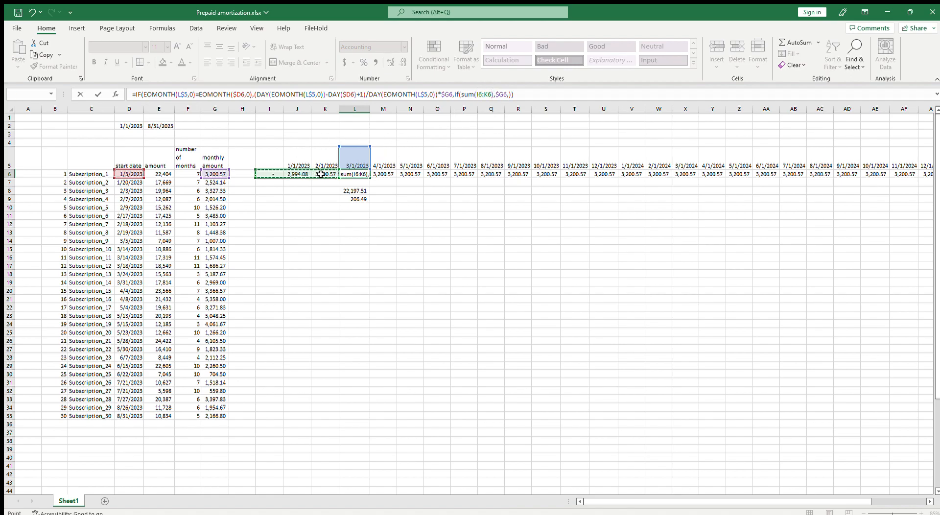
pyautogui.click(476, 94)
pyautogui.write('$')
pyautogui.press('Right')
pyautogui.press('Right')
pyautogui.press('Right')
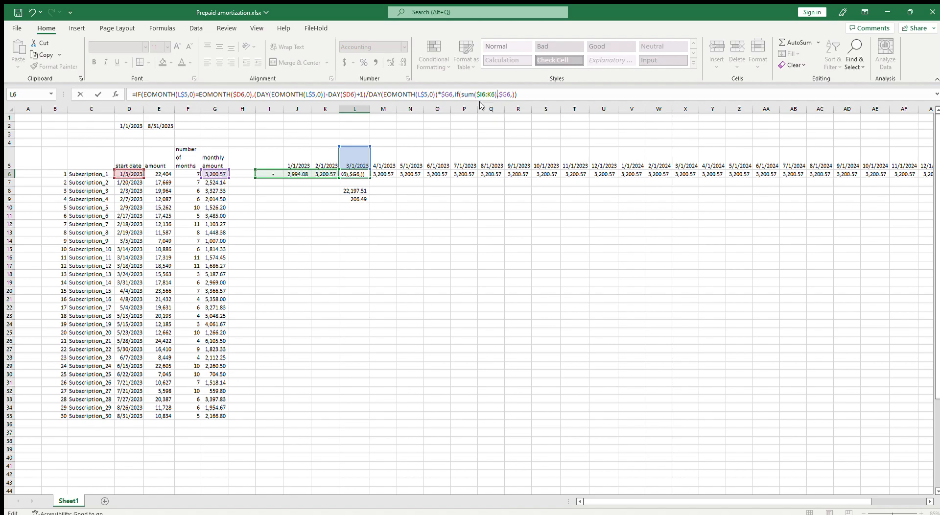
# Subtract the SUM from $D6 in the nested IF's condition in L6 and enclose the condition in parentheses
pyautogui.click(462, 95)
pyautogui.click(135, 175)
pyautogui.click(461, 94)
pyautogui.write('$D6')
pyautogui.click(473, 94)
pyautogui.write('-')
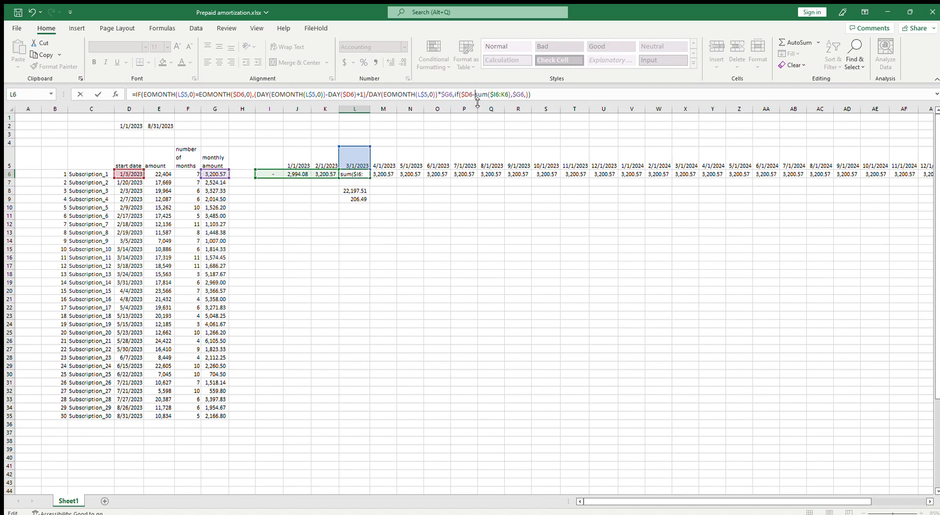
pyautogui.click(510, 94)
pyautogui.write(')')
pyautogui.click(458, 94)
pyautogui.write('(')
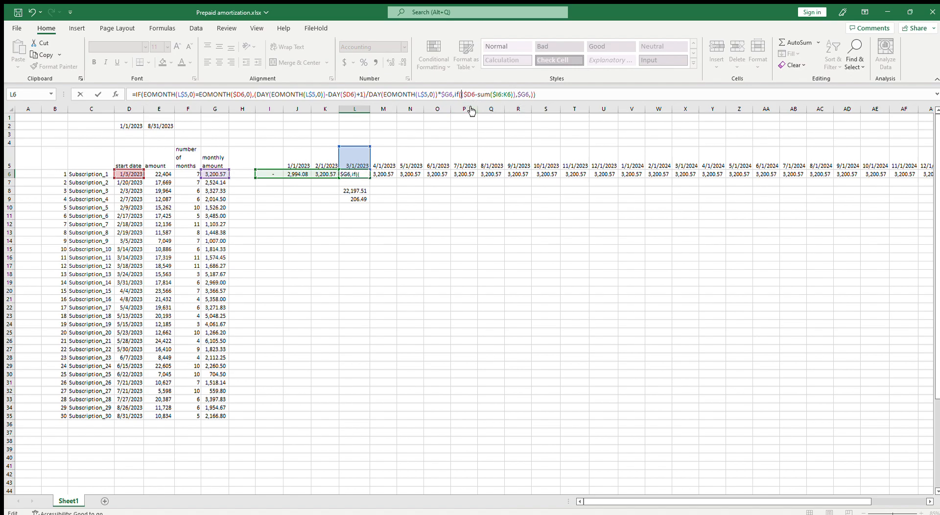
# Complete the nested IF's condition in L6 by testing whether $D6-SUM($I6:K6) is greater than $G6
pyautogui.click(513, 94)
pyautogui.write('>')
pyautogui.click(225, 176)
pyautogui.click(517, 94)
pyautogui.write('$G6')
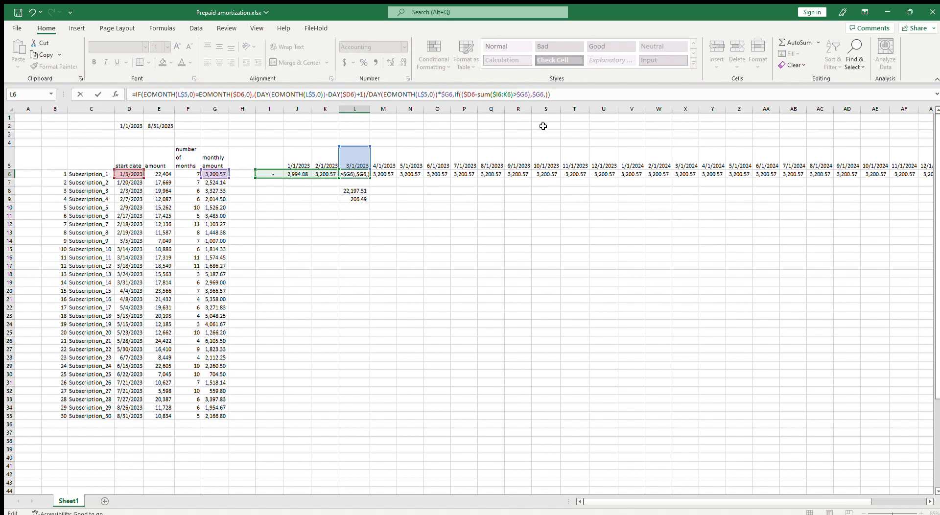
pyautogui.click(533, 94)
pyautogui.press('Right')
# Copy the $D6-SUM($I6:K6) expression from the condition in L6 into the nested IF's value if false
pyautogui.moveTo(461, 95); pyautogui.dragTo(513, 95)
pyautogui.hotkey('ctrl', 'c')
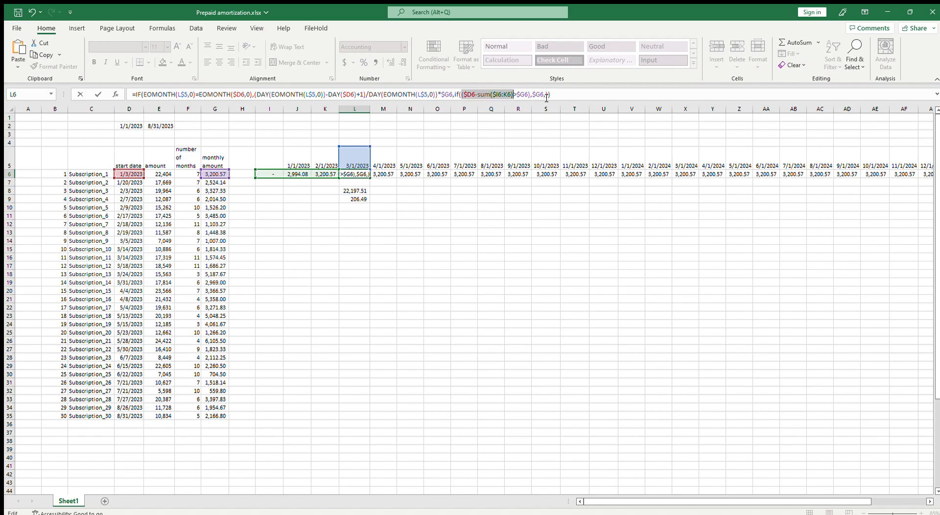
pyautogui.click(544, 94)
pyautogui.hotkey('ctrl', 'v')
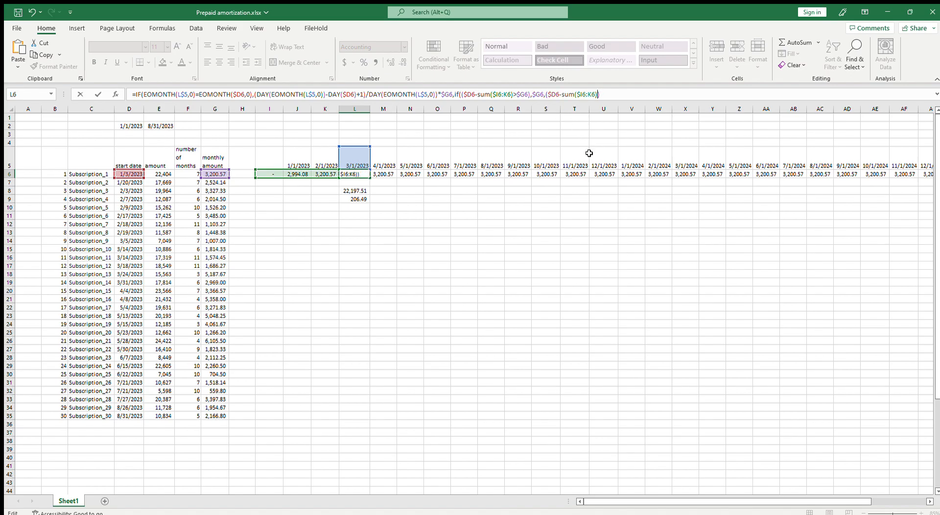
pyautogui.press('Left')
# Add the missing closing parentheses to the L6 formula and enter it
pyautogui.click(452, 94)
pyautogui.press('Right')
pyautogui.press('Right')
pyautogui.press('Right')
pyautogui.press('Right')
pyautogui.press('Right')
pyautogui.press('Right')
pyautogui.press('Right')
pyautogui.press('Right')
pyautogui.press('Right')
pyautogui.press('Right')
pyautogui.press('Right')
pyautogui.press('Right')
pyautogui.press('Right')
pyautogui.press('Right')
pyautogui.press('Right')
pyautogui.press('Right')
pyautogui.press('Right')
pyautogui.press('Right')
pyautogui.press('Right')
pyautogui.press('Right')
pyautogui.press('Right')
pyautogui.press('Right')
pyautogui.press('Right')
pyautogui.press('Right')
pyautogui.press('Right')
pyautogui.write(')))')
pyautogui.press('Return')
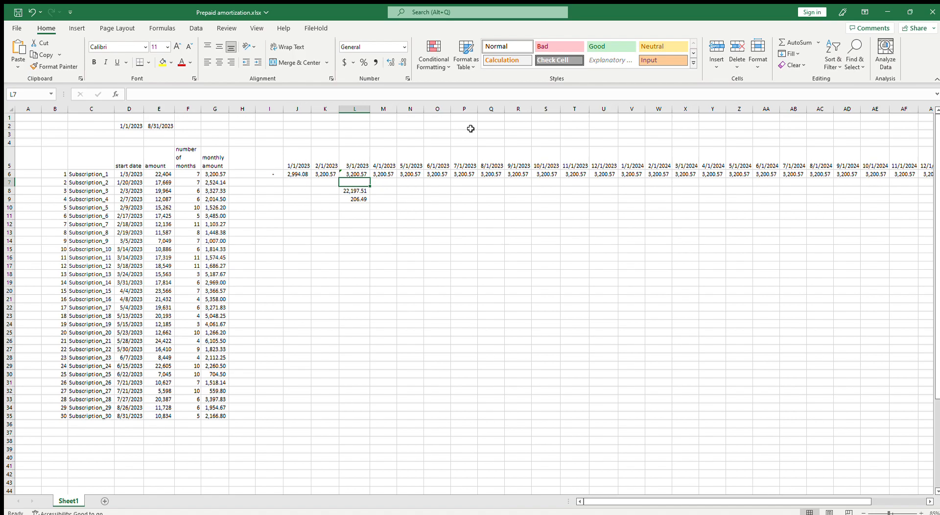
# Fill the L6 formula across row 6 through the 8/1/2023 column and review the nested IF in L6
pyautogui.click(361, 174)
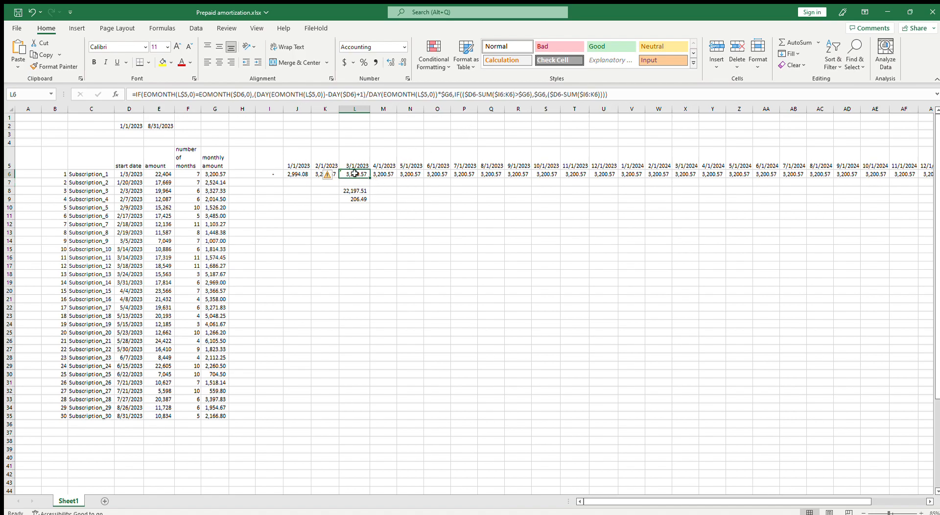
pyautogui.moveTo(370, 178); pyautogui.dragTo(496, 180)
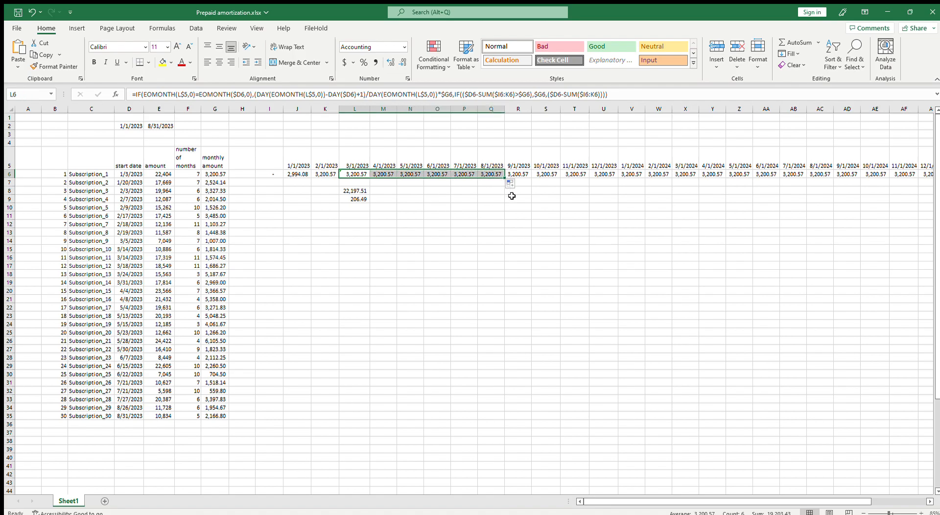
pyautogui.click(350, 174)
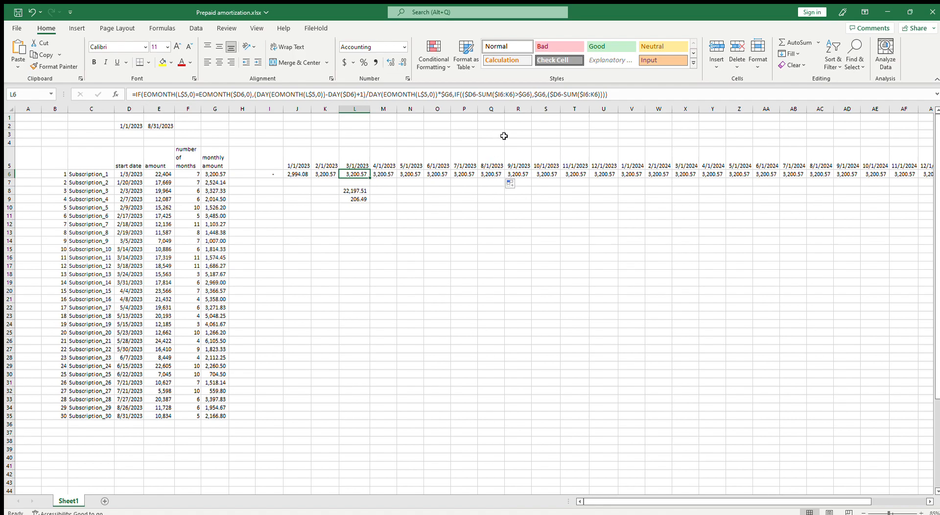
pyautogui.click(546, 94)
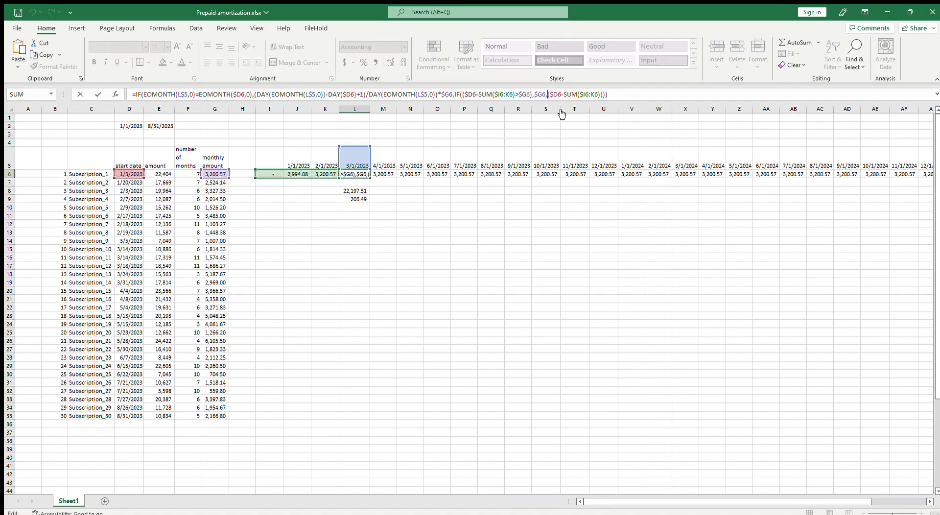
pyautogui.press('Escape')
# Check the cell references of the filled formulas, then fill the O6 formula across row 6 through the 4/1/2024 column
pyautogui.click(391, 176)
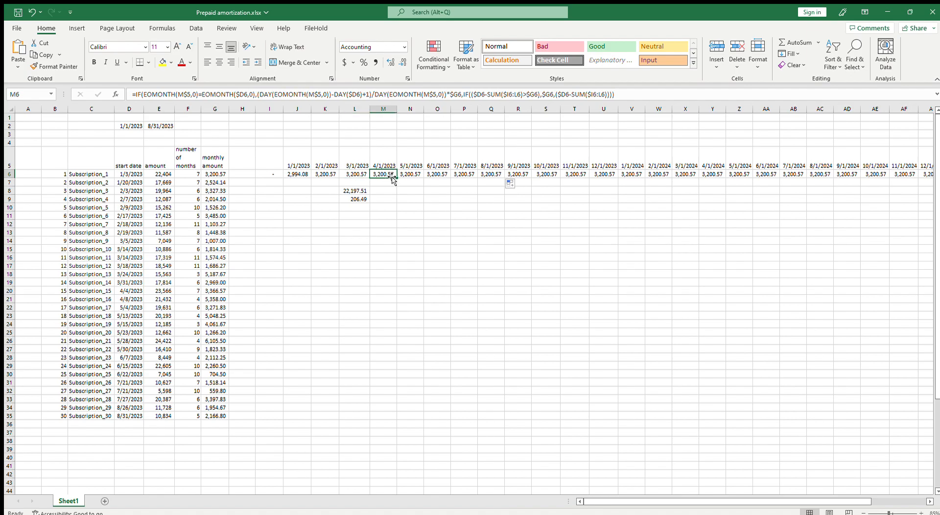
pyautogui.press('F2')
pyautogui.press('Escape')
pyautogui.click(427, 177)
pyautogui.press('F2')
pyautogui.press('Escape')
pyautogui.moveTo(450, 178); pyautogui.dragTo(726, 207)
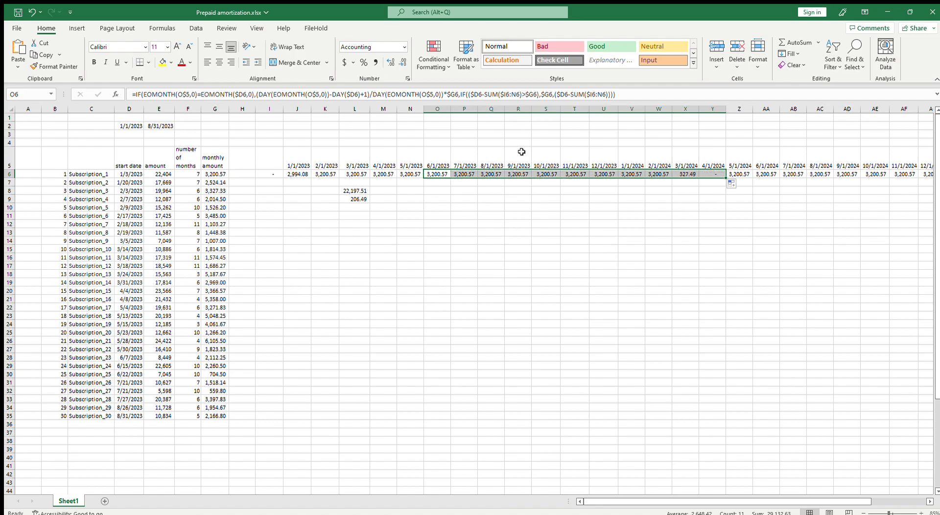
# Remove the extra parentheses around the nested IF's condition in O6, leaving $D6-SUM($I6:N6)>$G6
pyautogui.click(460, 94)
pyautogui.press('Right')
pyautogui.press('Right')
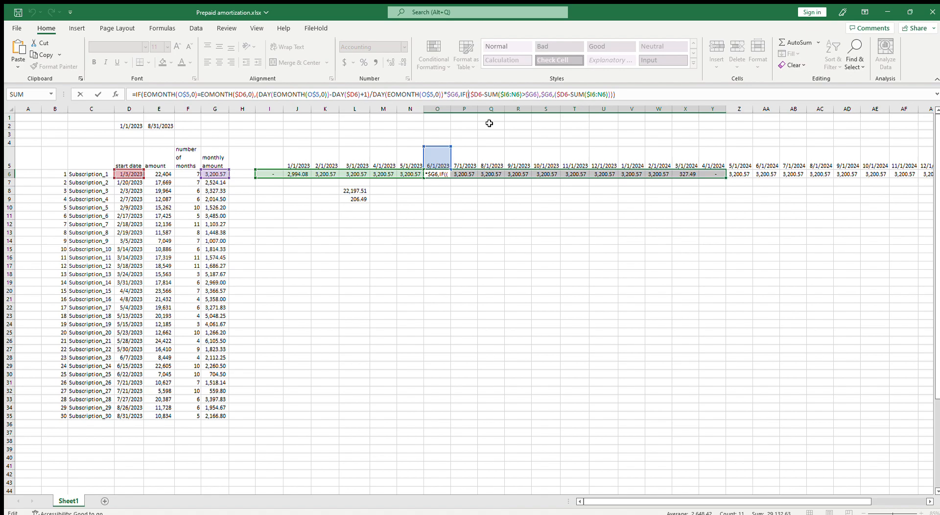
pyautogui.click(538, 95)
pyautogui.press('Delete')
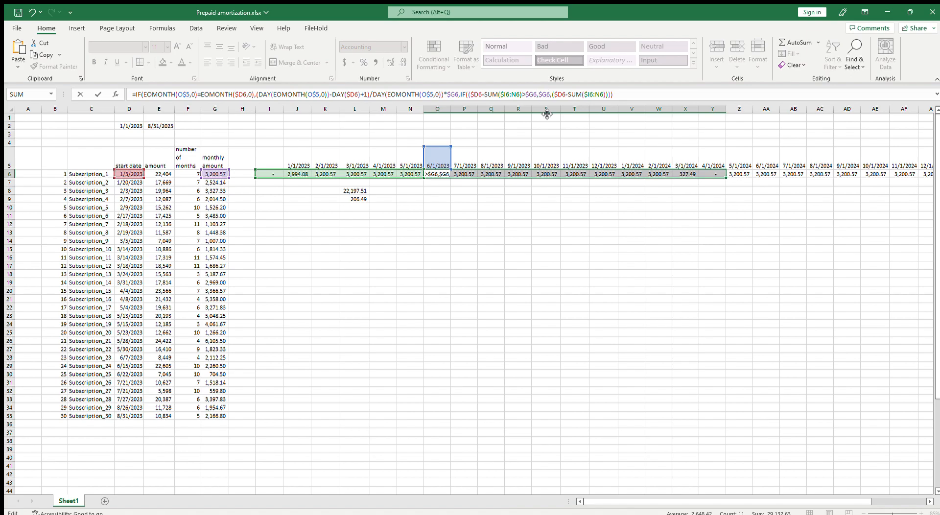
pyautogui.press('Left')
pyautogui.press('Left')
pyautogui.press('Left')
pyautogui.press('Left')
pyautogui.press('Left')
pyautogui.press('Left')
pyautogui.press('Left')
pyautogui.press('Left')
pyautogui.press('Left')
pyautogui.press('Left')
pyautogui.press('Left')
pyautogui.press('Left')
pyautogui.press('Left')
pyautogui.press('Left')
pyautogui.press('Left')
pyautogui.press('Left')
pyautogui.press('Left')
pyautogui.press('Left')
pyautogui.press('BackSpace')
pyautogui.write('(')
pyautogui.press('Right')
pyautogui.press('Right')
pyautogui.press('Right')
pyautogui.press('Right')
pyautogui.press('Right')
pyautogui.press('Right')
pyautogui.press('Right')
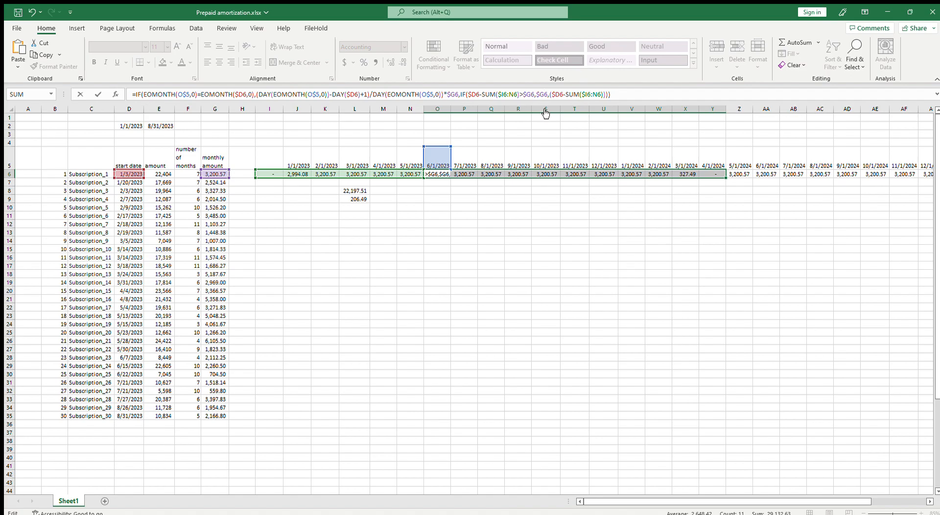
# Remove the extra parentheses around $D6-SUM($I6:N6) in the O6 nested IF's last argument and enter the formula
pyautogui.press('Right')
pyautogui.press('Delete')
pyautogui.press('Right')
pyautogui.press('Right')
pyautogui.press('Right')
pyautogui.press('Right')
pyautogui.press('Right')
pyautogui.press('Right')
pyautogui.press('Right')
pyautogui.press('Right')
pyautogui.press('Right')
pyautogui.press('Right')
pyautogui.press('Right')
pyautogui.press('Right')
pyautogui.press('Right')
pyautogui.press('Right')
pyautogui.press('Right')
pyautogui.write(')')
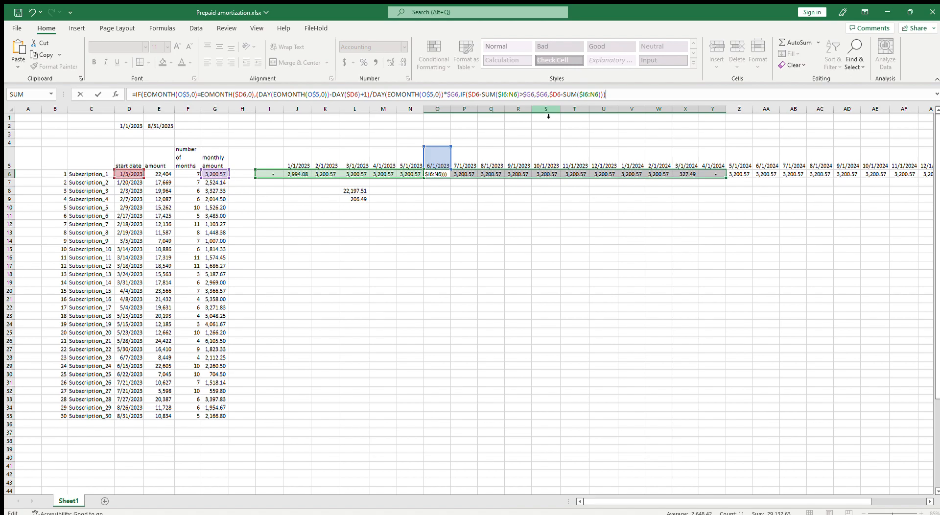
pyautogui.press('Return')
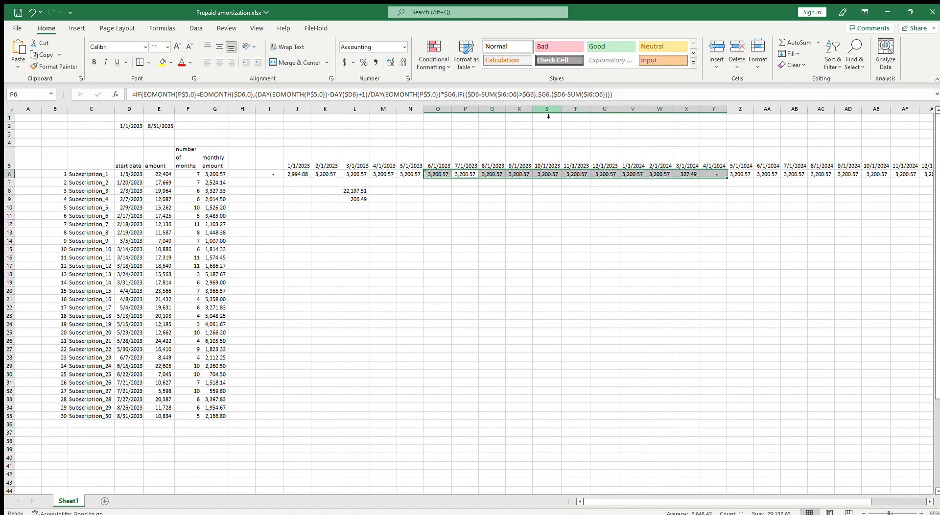
# Fill the corrected O6 formula across row 6 through the 9/1/2024 column
pyautogui.click(436, 174)
pyautogui.moveTo(453, 179); pyautogui.dragTo(698, 182)
pyautogui.click(689, 175)
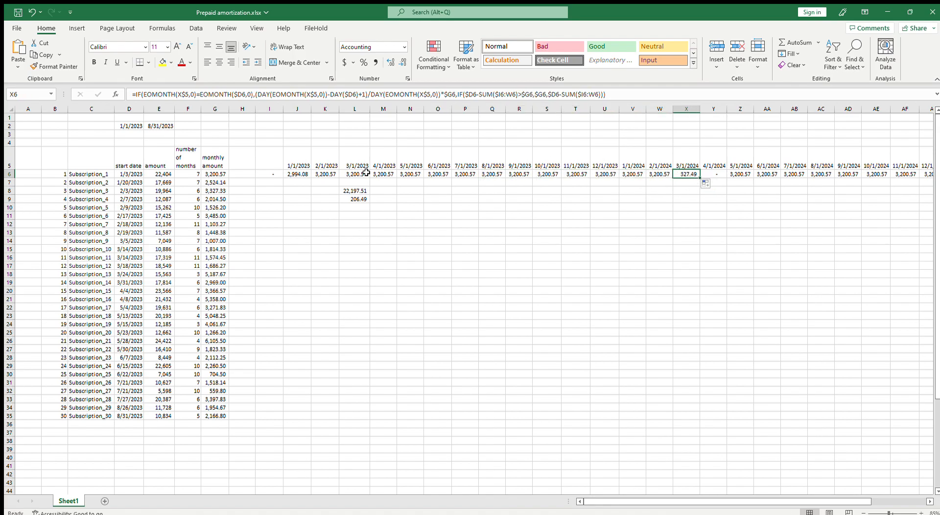
pyautogui.click(277, 173)
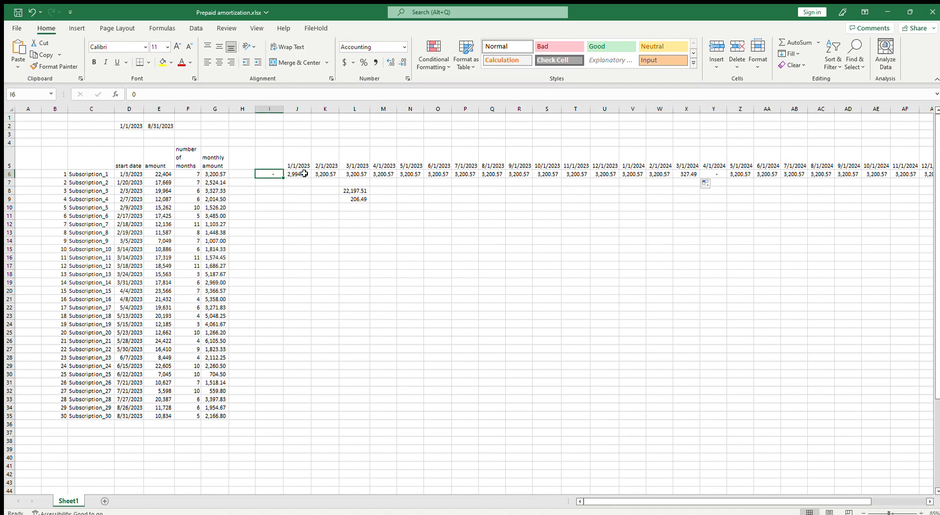
pyautogui.click(673, 177)
pyautogui.moveTo(700, 178); pyautogui.dragTo(861, 179)
# Examine the cell references in the Y6 formula and the total of row 6 from 1/1/2023 through 3/1/2024
pyautogui.click(741, 175)
pyautogui.click(713, 176)
pyautogui.doubleClick(714, 176)
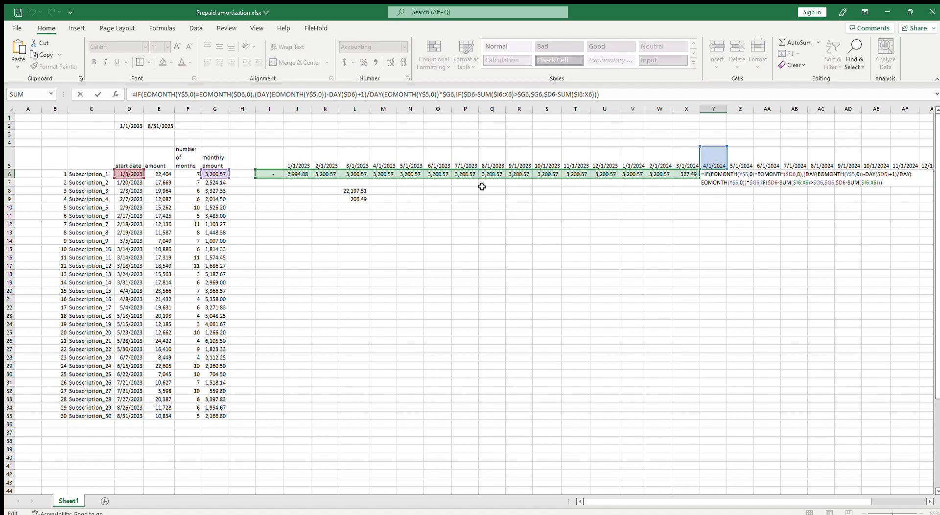
pyautogui.press('Escape')
pyautogui.moveTo(290, 174); pyautogui.dragTo(682, 173)
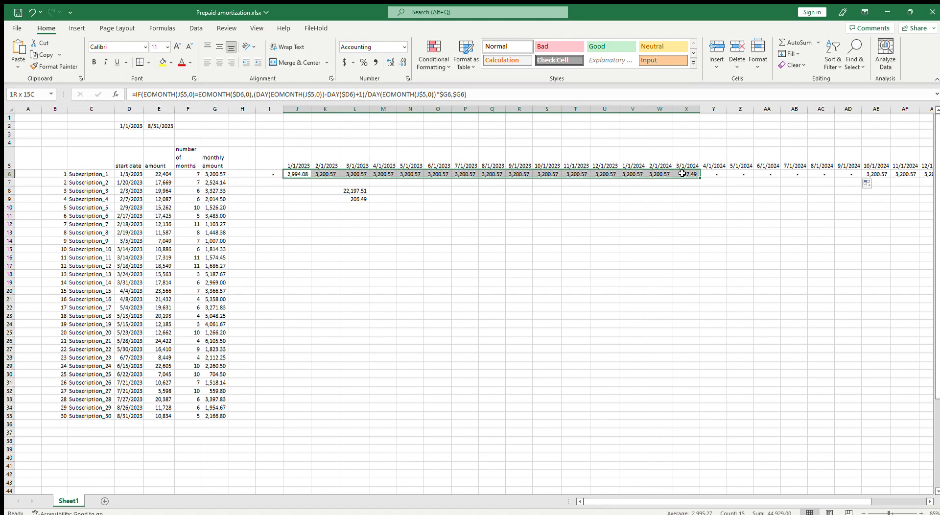
pyautogui.click(713, 175)
pyautogui.doubleClick(713, 175)
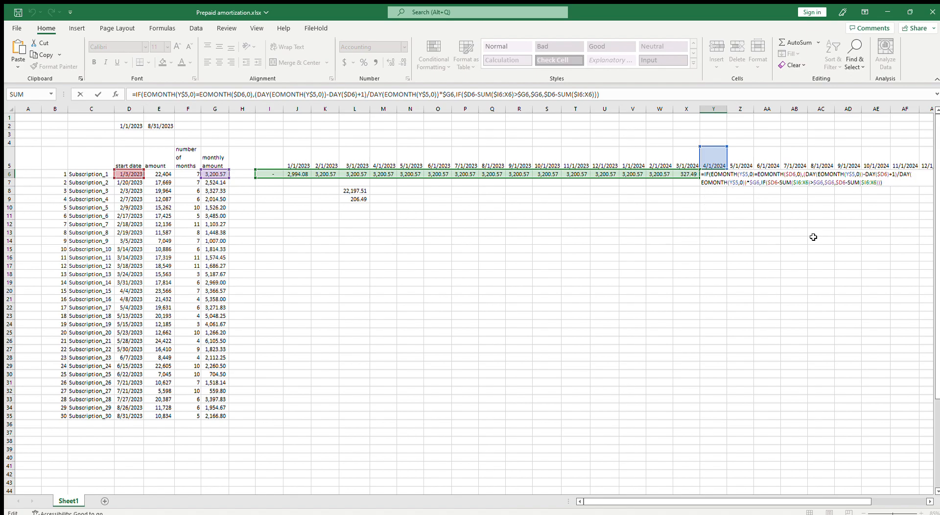
pyautogui.press('Escape')
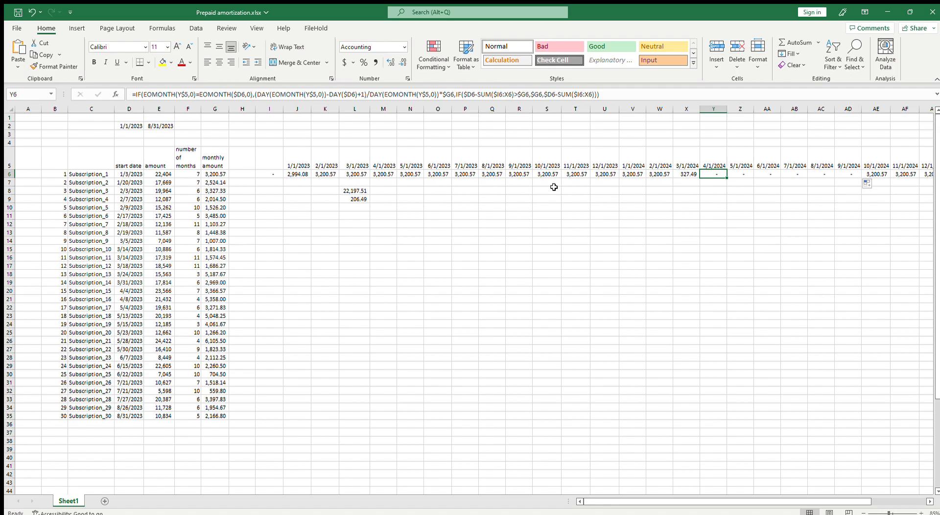
# Fill the Y6 formula back across row 6 to J6, then change both $D6 references in J6's nested IF to $E6
pyautogui.moveTo(727, 176); pyautogui.dragTo(302, 174)
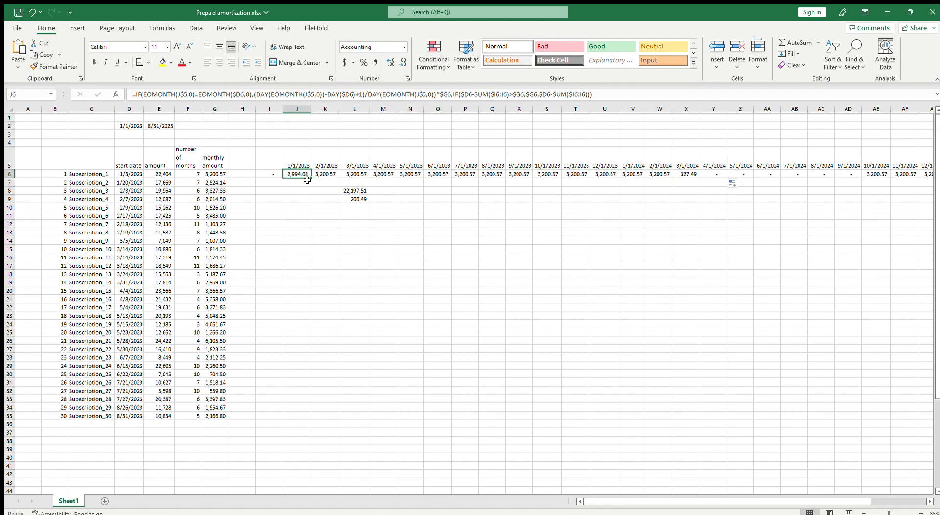
pyautogui.doubleClick(304, 175)
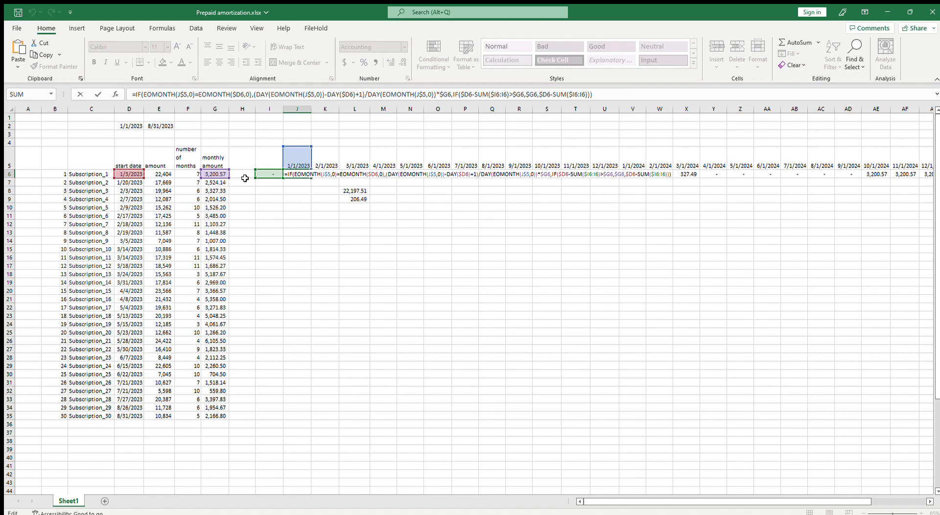
pyautogui.moveTo(147, 180); pyautogui.dragTo(175, 178)
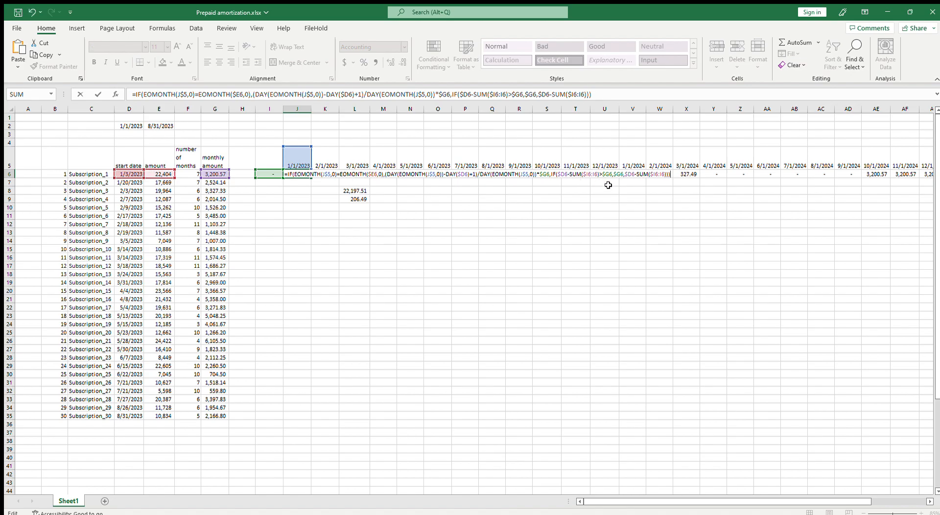
pyautogui.hotkey('ctrl', 'z')
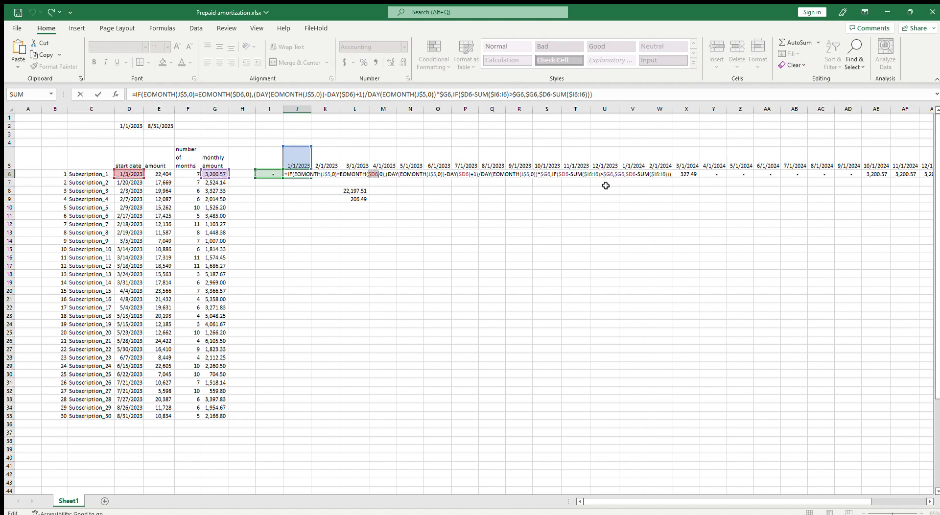
pyautogui.click(565, 175)
pyautogui.press('BackSpace')
pyautogui.write('e')
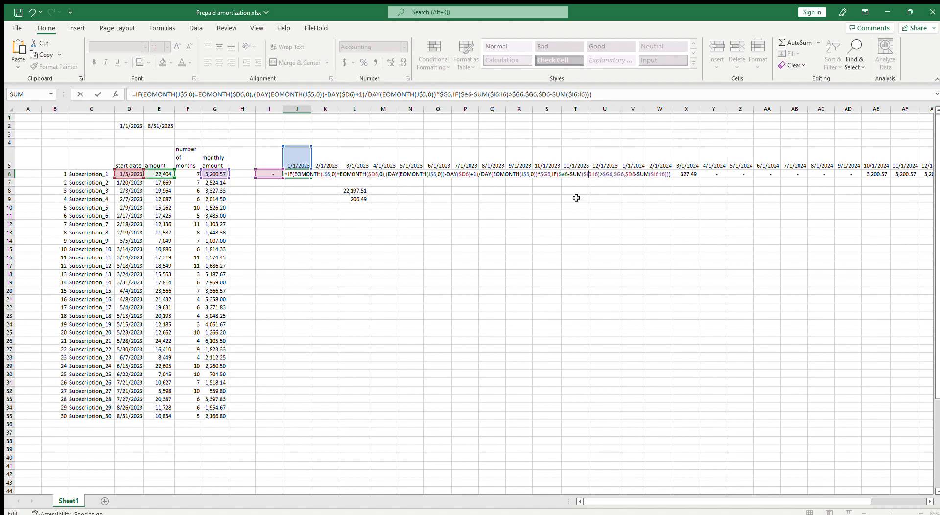
pyautogui.press('Delete')
pyautogui.write('e')
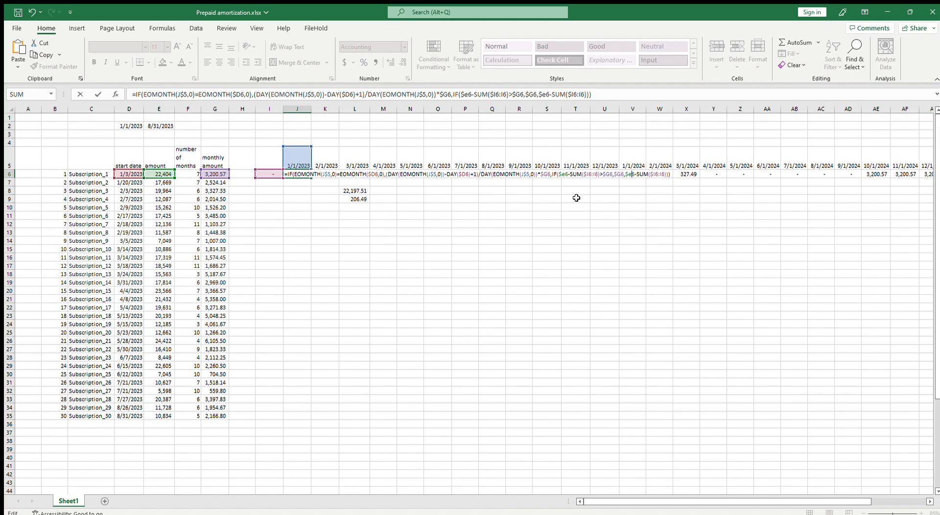
pyautogui.press('Return')
# Fill the corrected J6 formula across row 6 through the 2/1/2025 column
pyautogui.click(305, 174)
pyautogui.moveTo(312, 178); pyautogui.dragTo(703, 193)
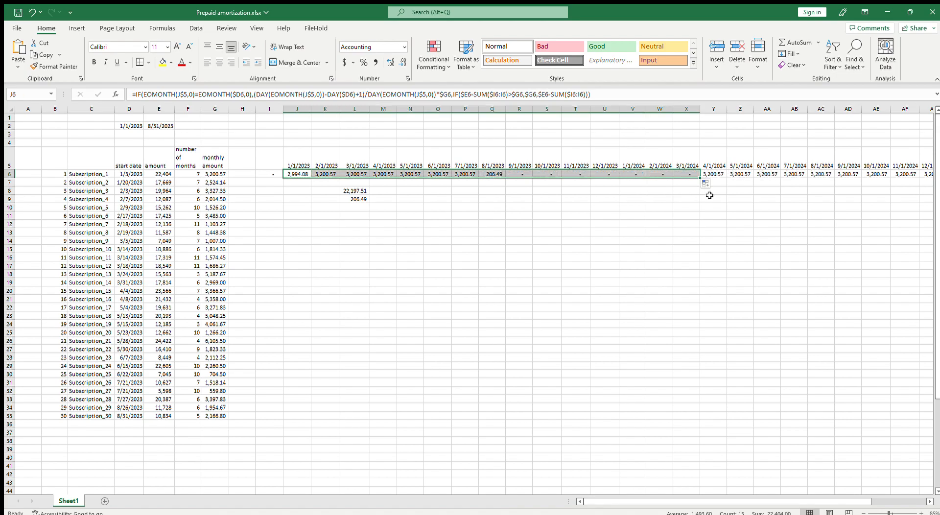
pyautogui.click(528, 174)
pyautogui.click(555, 174)
pyautogui.moveTo(560, 178); pyautogui.dragTo(902, 178)
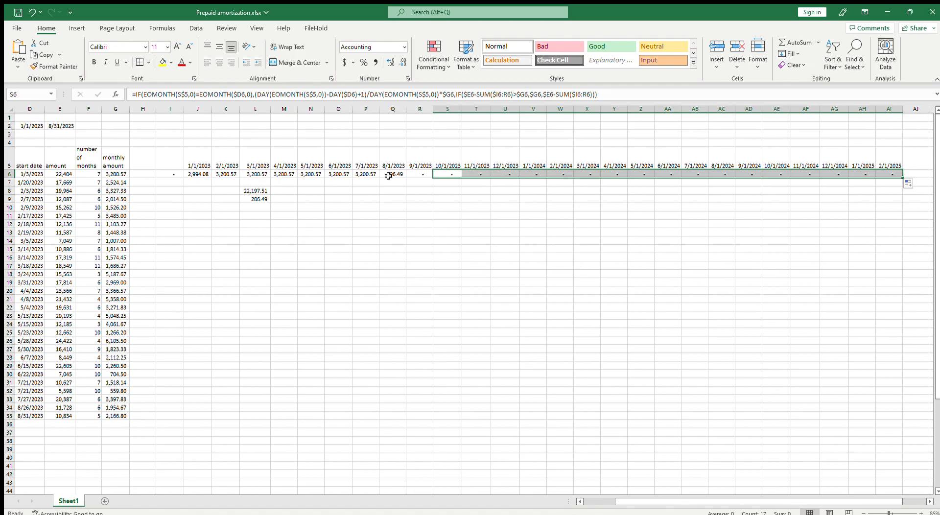
# Check the total of J6:Q6, then delete the scratch calculations below row 6 in column L
pyautogui.click(447, 175)
pyautogui.moveTo(201, 174); pyautogui.dragTo(395, 174)
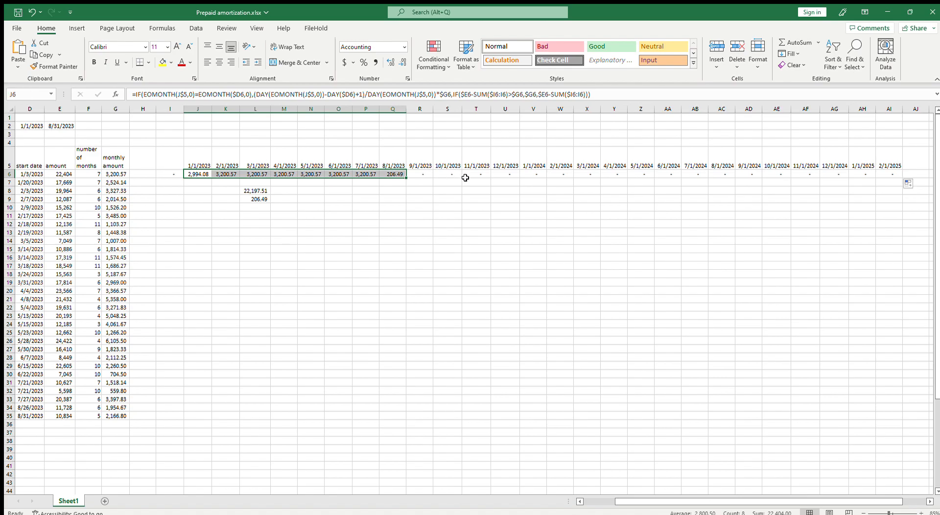
pyautogui.click(423, 173)
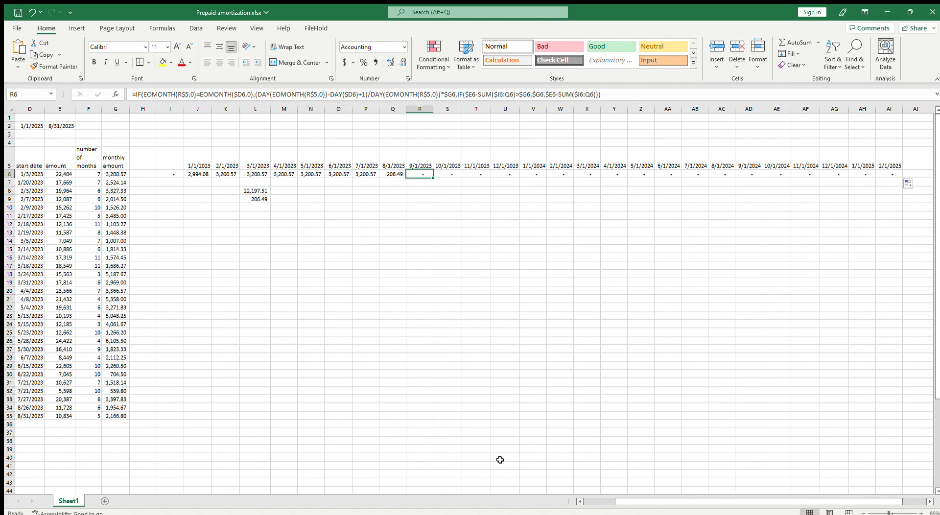
pyautogui.moveTo(630, 499); pyautogui.dragTo(597, 499)
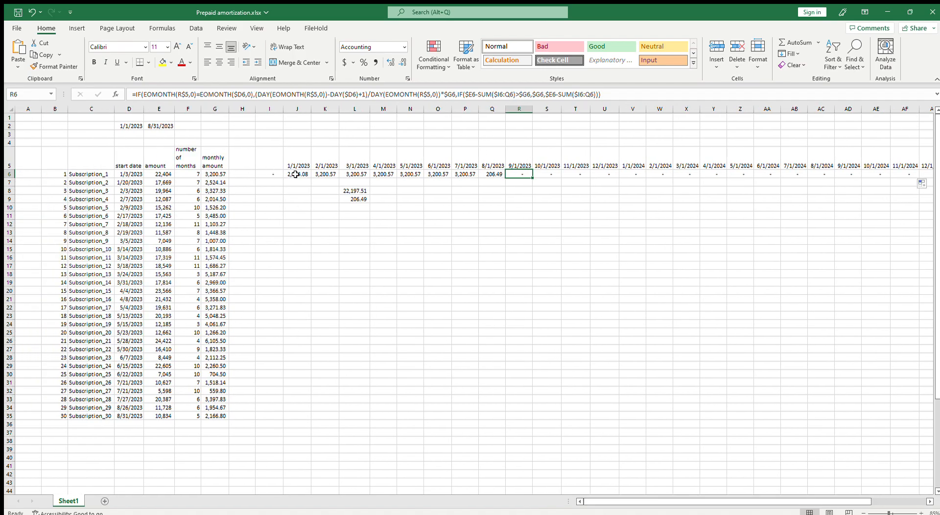
pyautogui.moveTo(354, 182); pyautogui.dragTo(378, 242)
pyautogui.press('Delete')
pyautogui.click(485, 242)
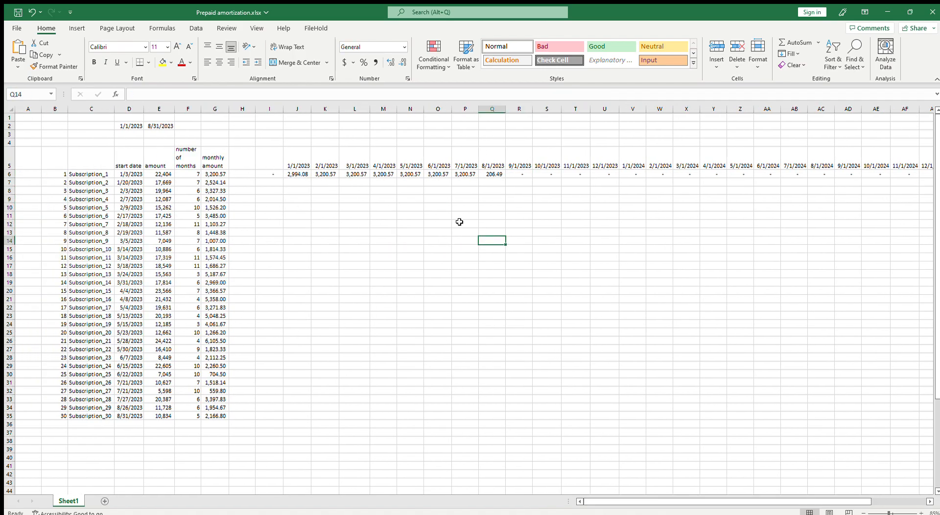
# Copy the row 6 formulas from 1/1/2023 through 11/1/2024 into row 7, starting at J7
pyautogui.click(289, 172)
pyautogui.moveTo(291, 173); pyautogui.dragTo(913, 175)
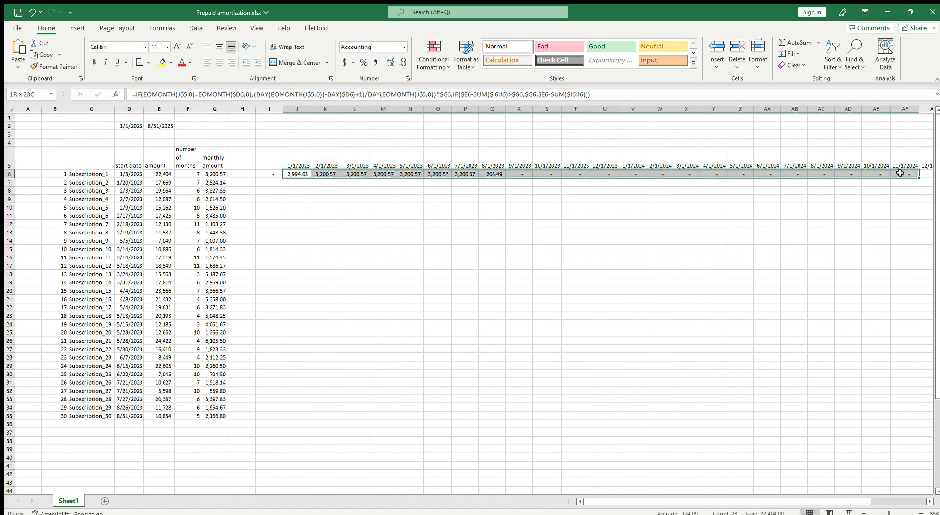
pyautogui.hotkey('ctrl', 'c')
pyautogui.click(291, 184)
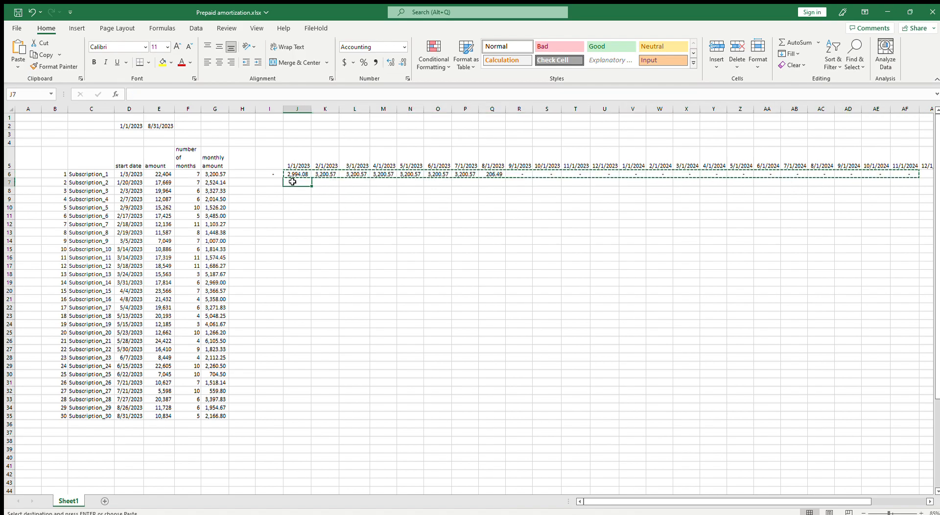
pyautogui.hotkey('ctrl', 'v')
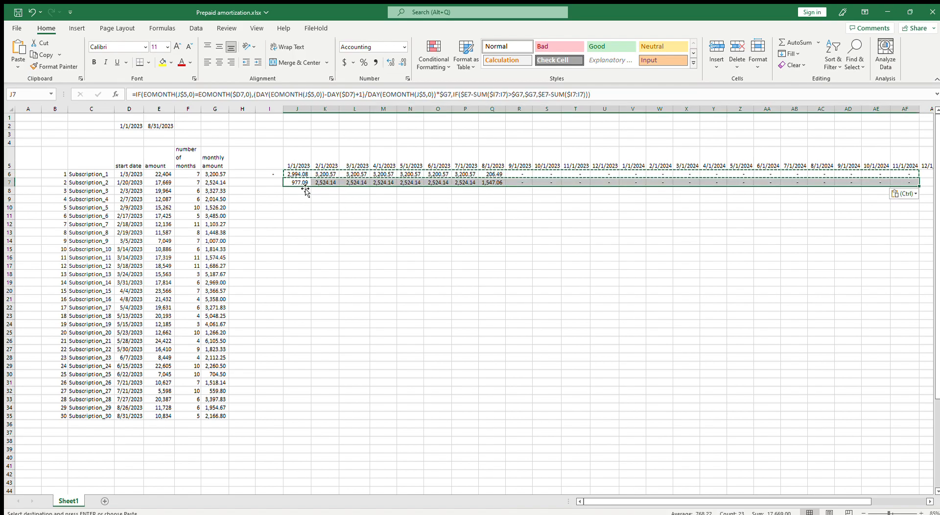
# Add the heading "Check" in H5 and enter =$E6-SUM(J6:AI6) in H6
pyautogui.click(245, 163)
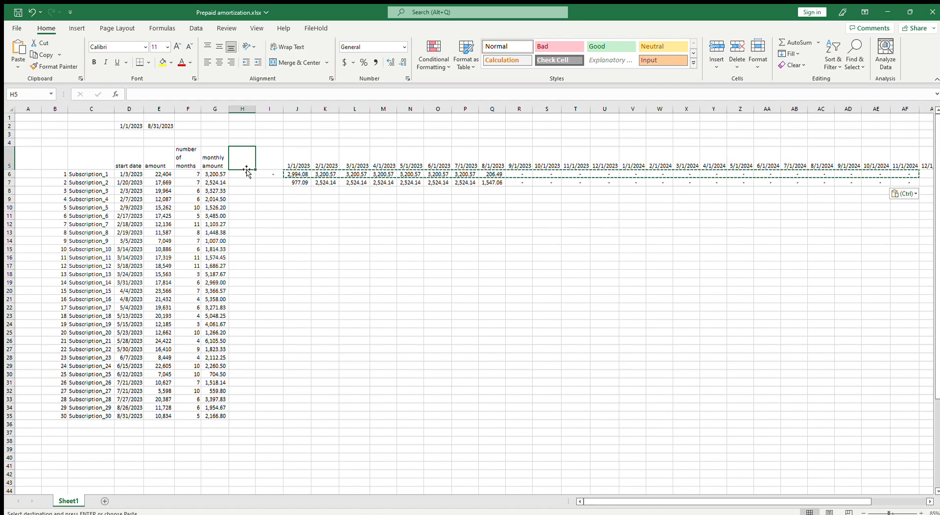
pyautogui.write('Check')
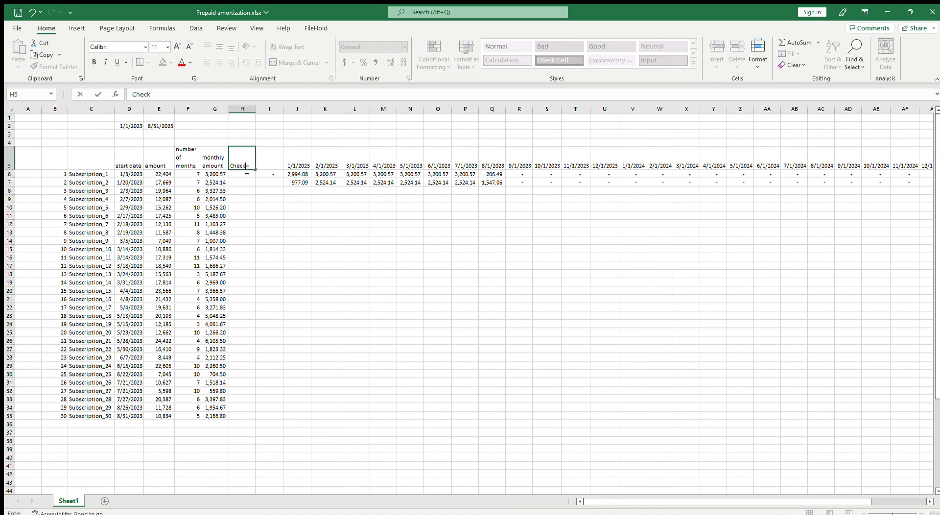
pyautogui.press('Return')
pyautogui.write('=')
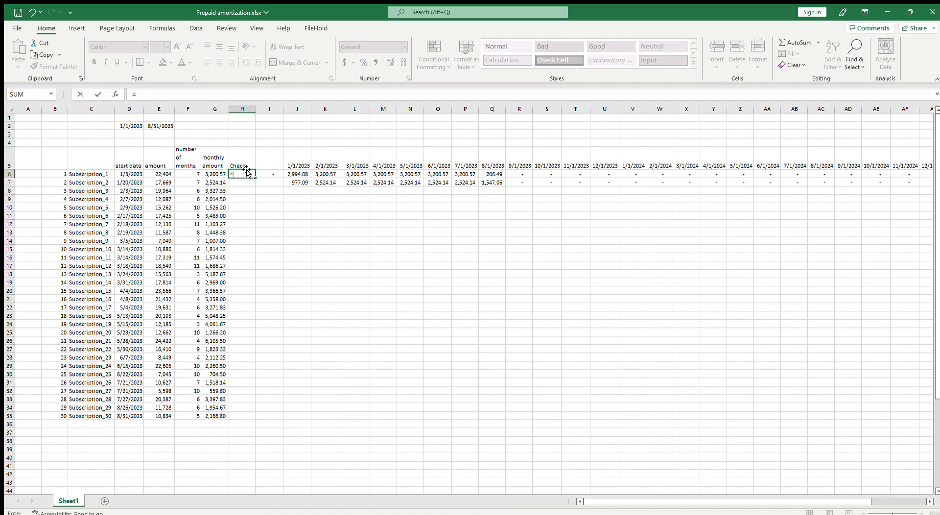
pyautogui.click(161, 174)
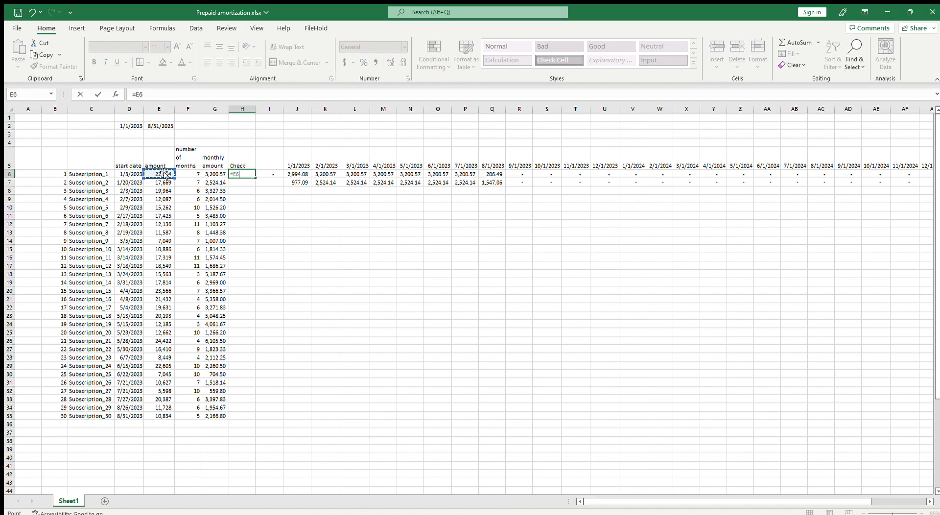
pyautogui.click(236, 174)
pyautogui.write('$E6-sum(')
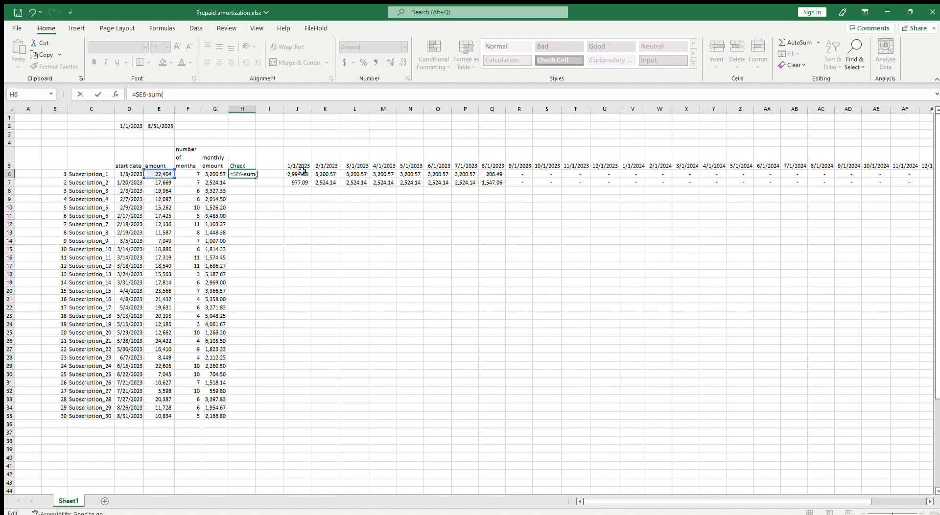
pyautogui.moveTo(296, 174); pyautogui.dragTo(900, 175)
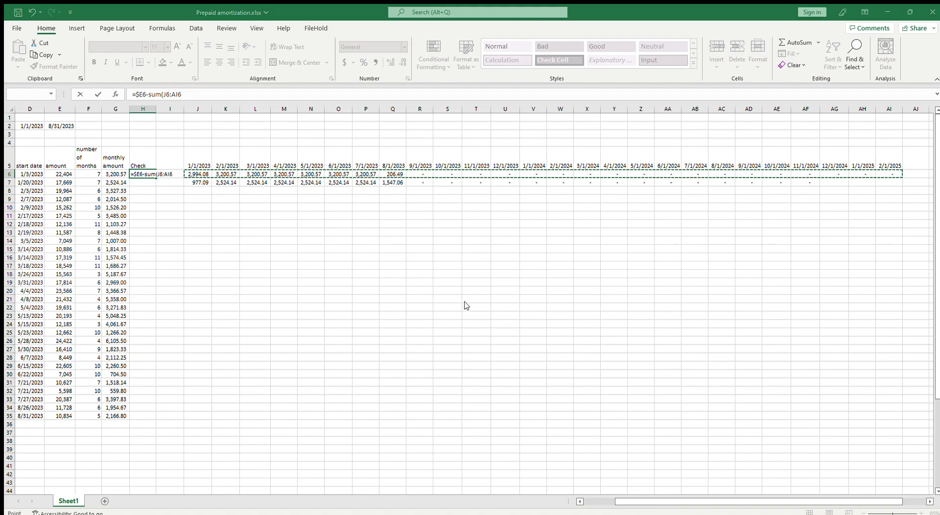
pyautogui.press('Return')
# Fill the H6 check formula down column H through row 26
pyautogui.click(152, 175)
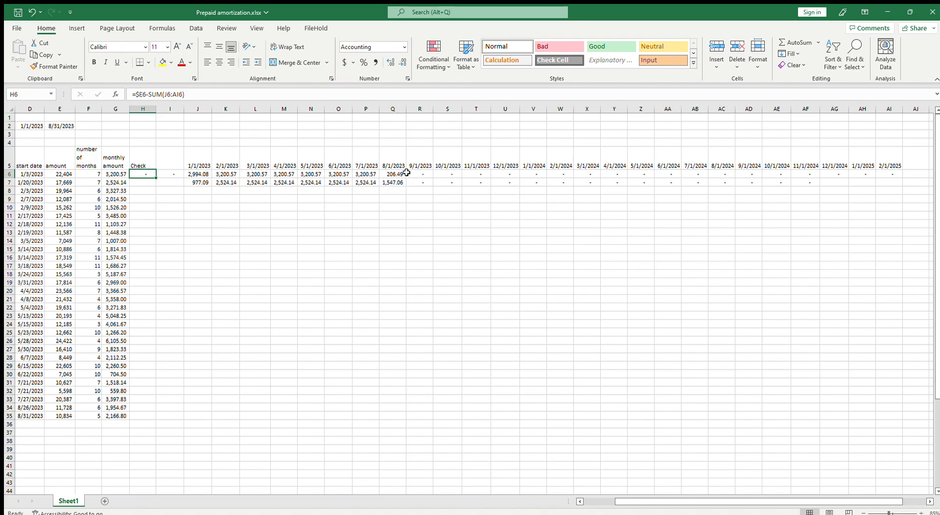
pyautogui.moveTo(156, 178); pyautogui.dragTo(158, 343)
pyautogui.click(143, 215)
pyautogui.click(144, 184)
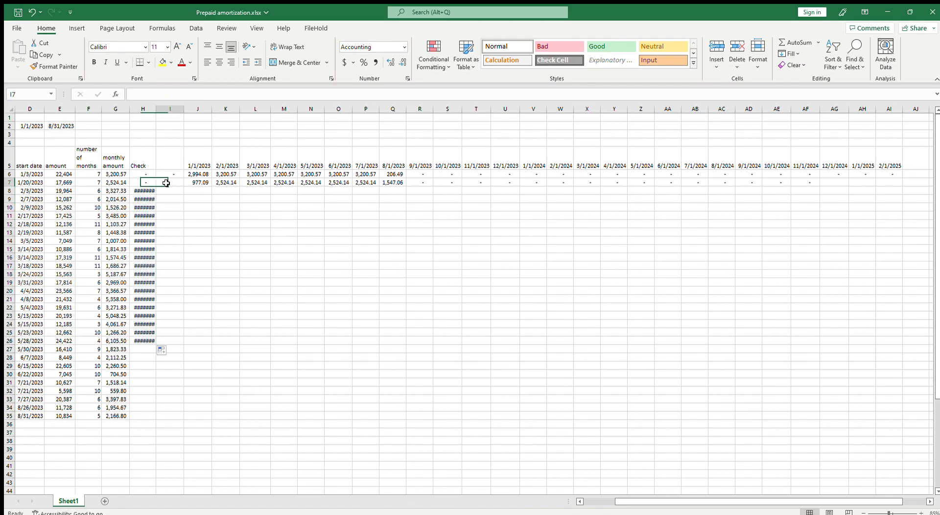
# Copy the row 7 formulas from 1/1/2023 through 7/1/2024 into row 8, starting at J8
pyautogui.click(193, 182)
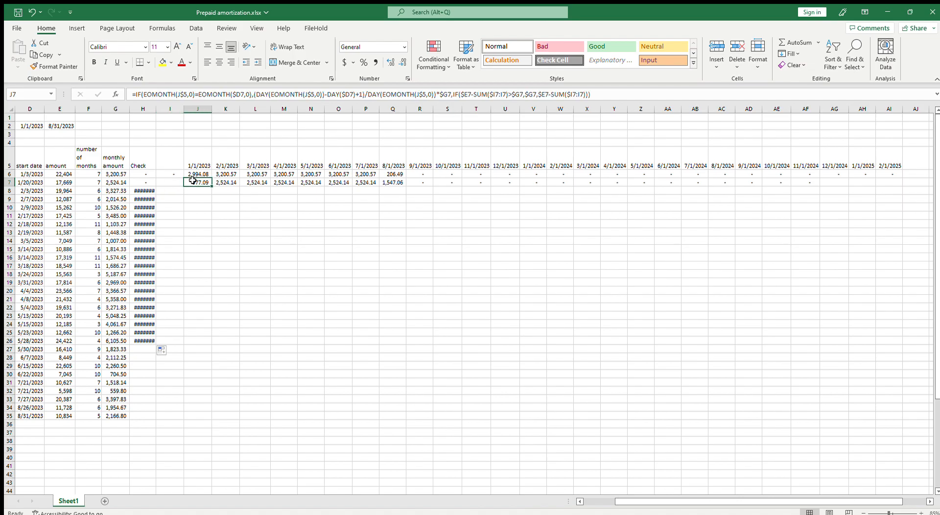
pyautogui.click(415, 174)
pyautogui.moveTo(433, 178); pyautogui.dragTo(681, 182)
pyautogui.click(201, 175)
pyautogui.hotkey('ctrl', 'c')
pyautogui.hotkey('ctrl', 'v')
pyautogui.press('Escape')
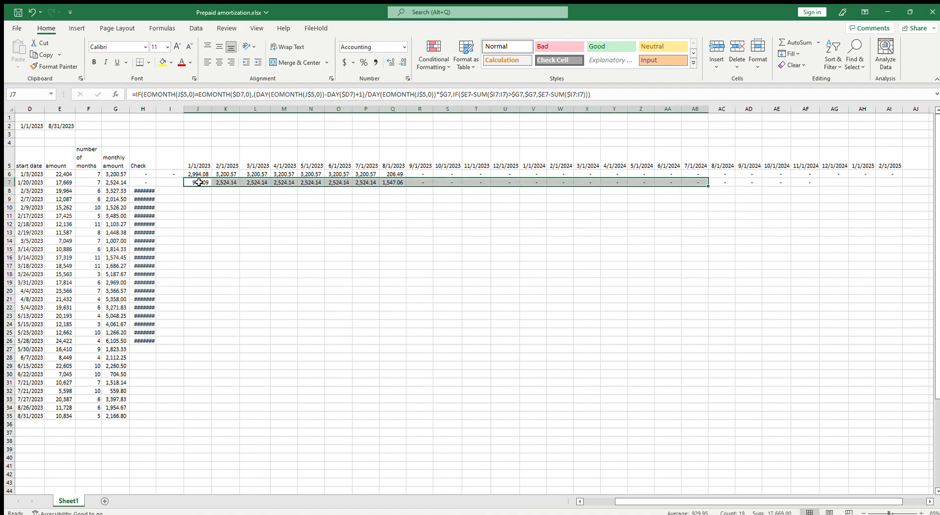
pyautogui.hotkey('ctrl', 'c')
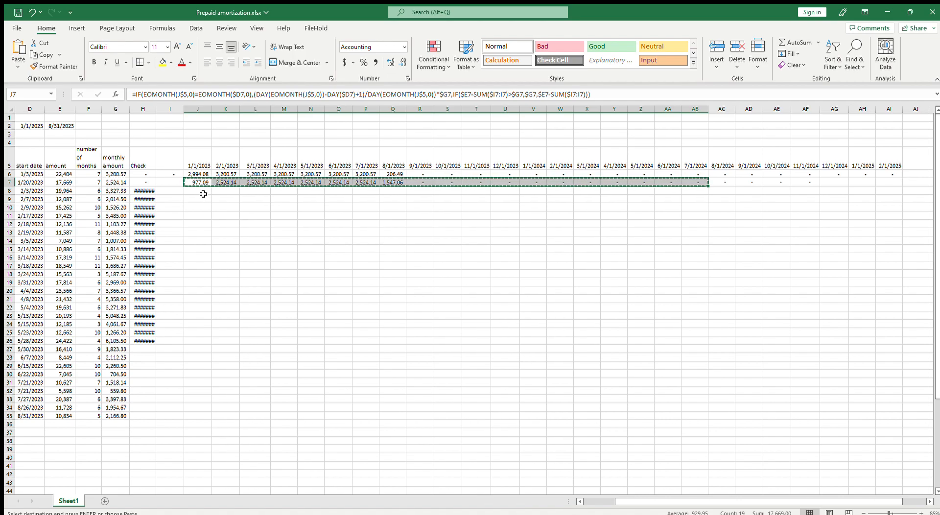
pyautogui.click(200, 192)
pyautogui.hotkey('ctrl', 'v')
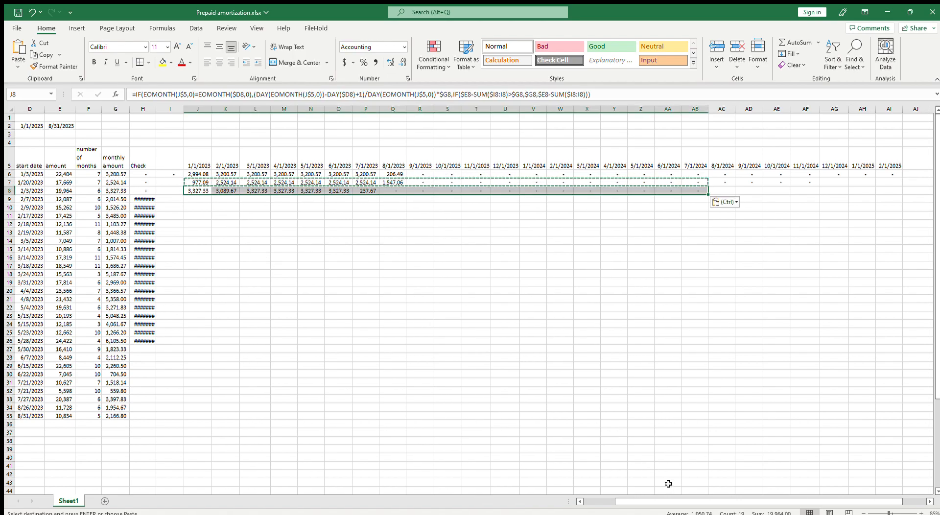
# Compare the January 2023 amortization formula in J8 with Subscription_3's start date in D8 and the month header in J5
pyautogui.hscroll(-1, 563, 474)
pyautogui.press('Escape')
pyautogui.click(432, 323)
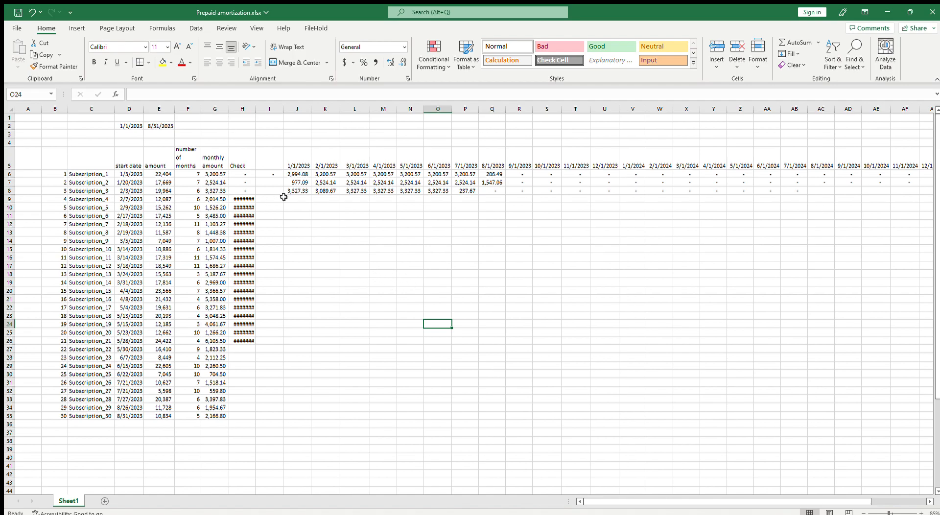
pyautogui.click(299, 192)
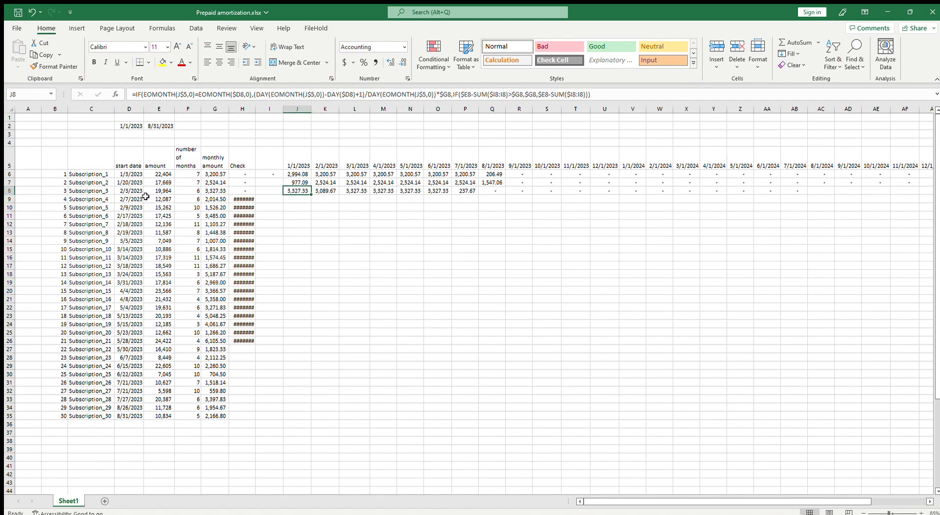
pyautogui.click(129, 192)
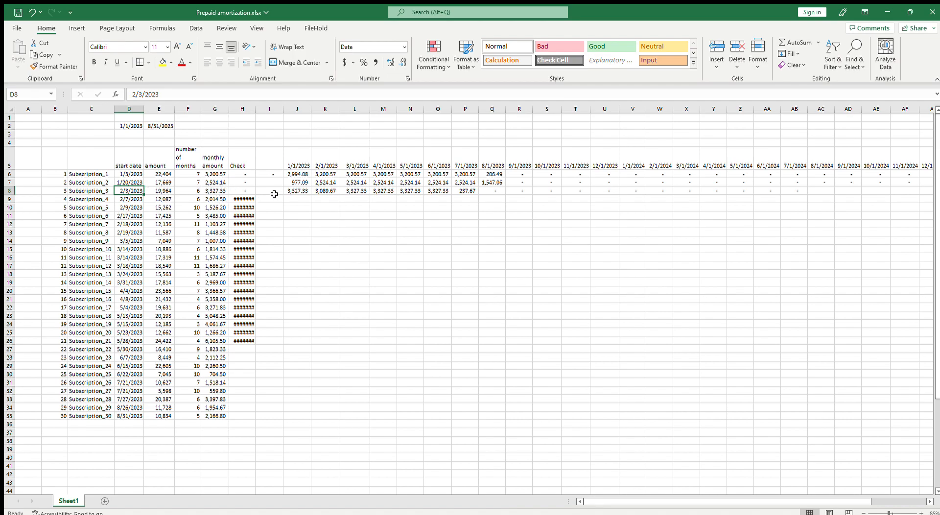
pyautogui.click(299, 196)
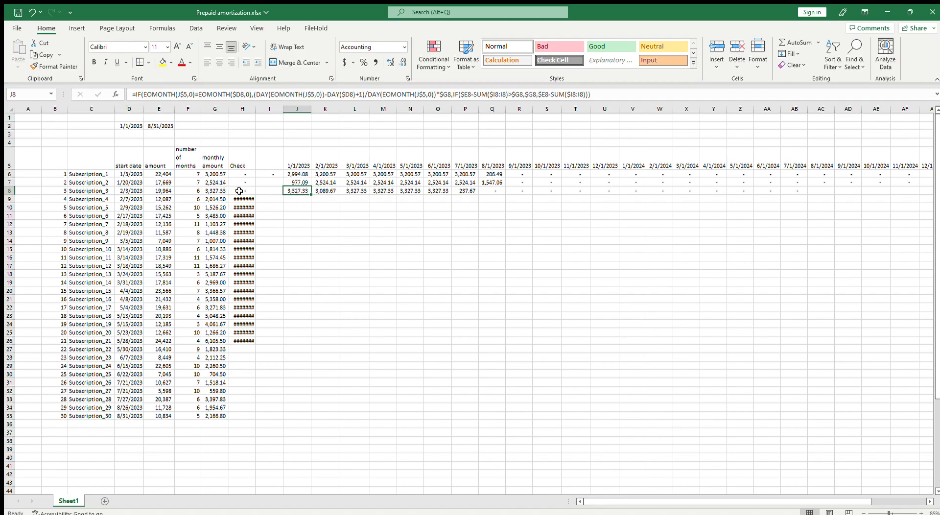
pyautogui.click(300, 164)
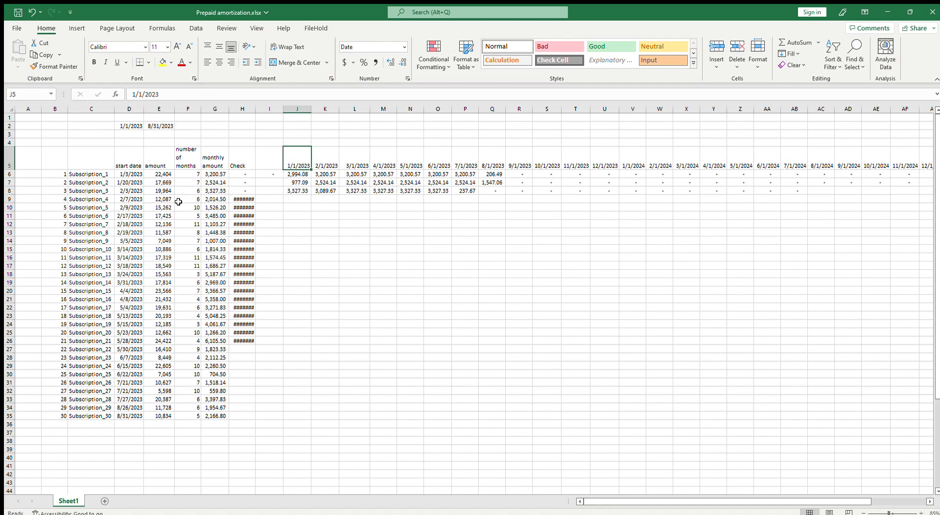
pyautogui.click(130, 192)
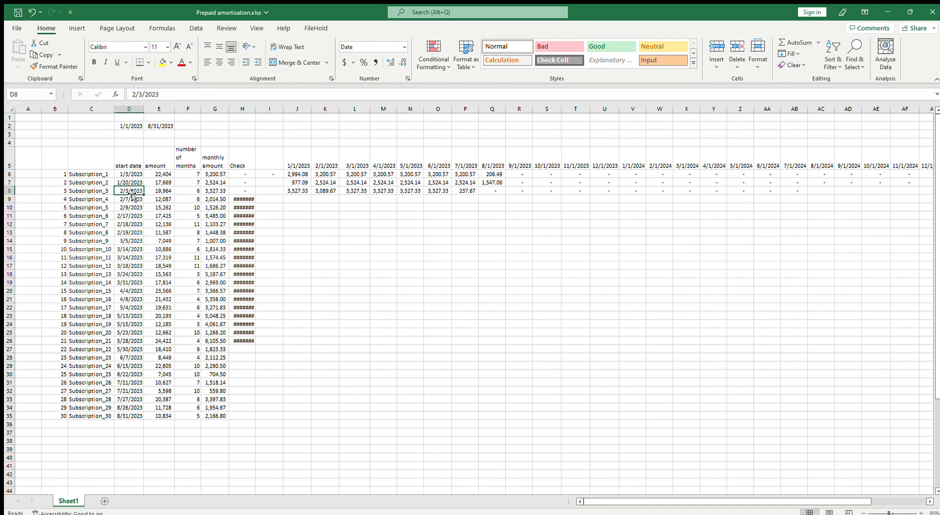
# Wrap the J8 formula in an outer IF that returns 0 when true and the existing IF formula otherwise
pyautogui.click(302, 192)
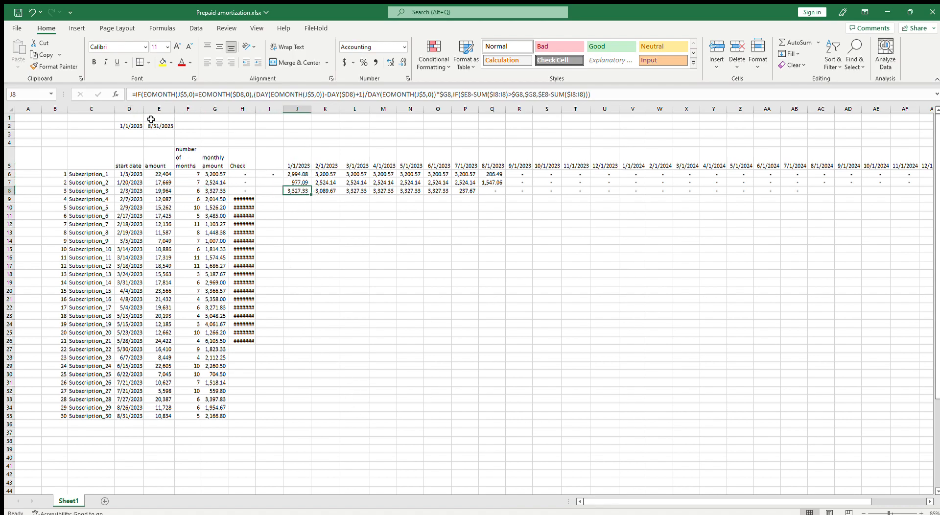
pyautogui.click(143, 95)
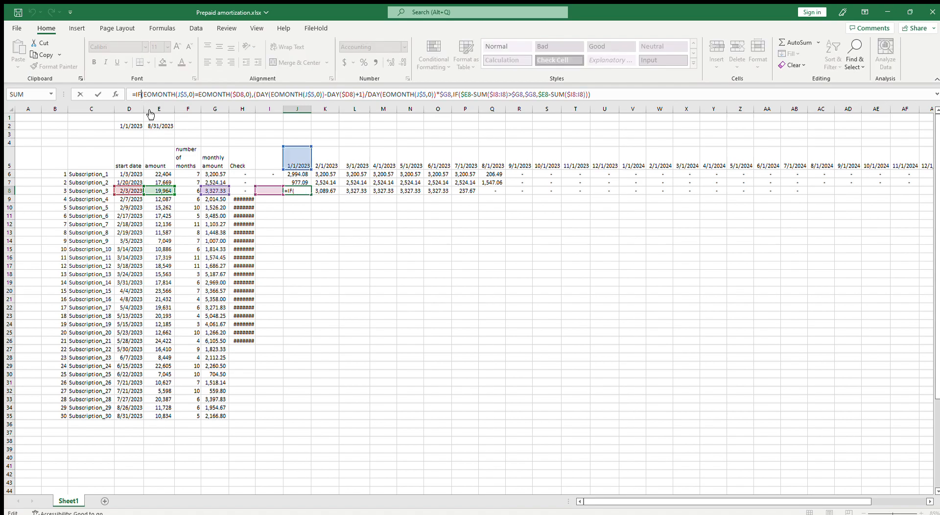
pyautogui.click(134, 95)
pyautogui.write('if(')
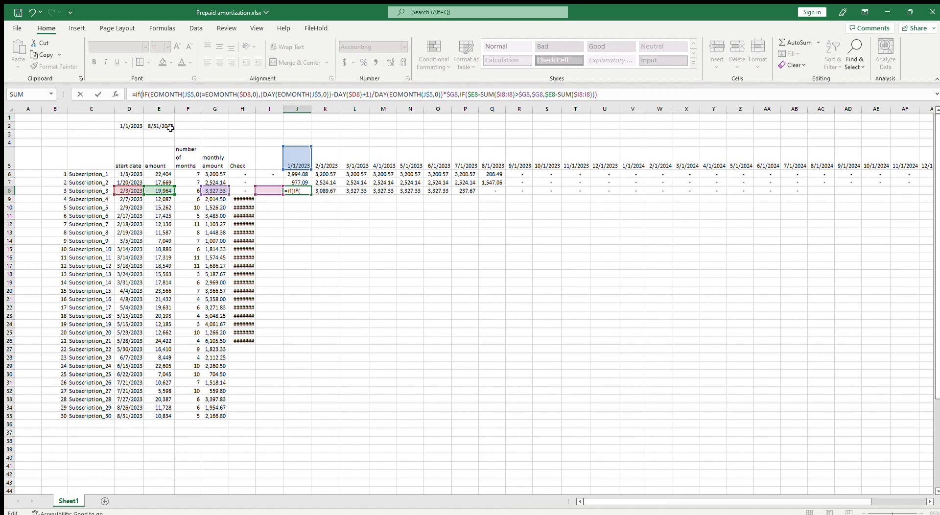
pyautogui.click(610, 96)
pyautogui.click(143, 94)
pyautogui.write(',,')
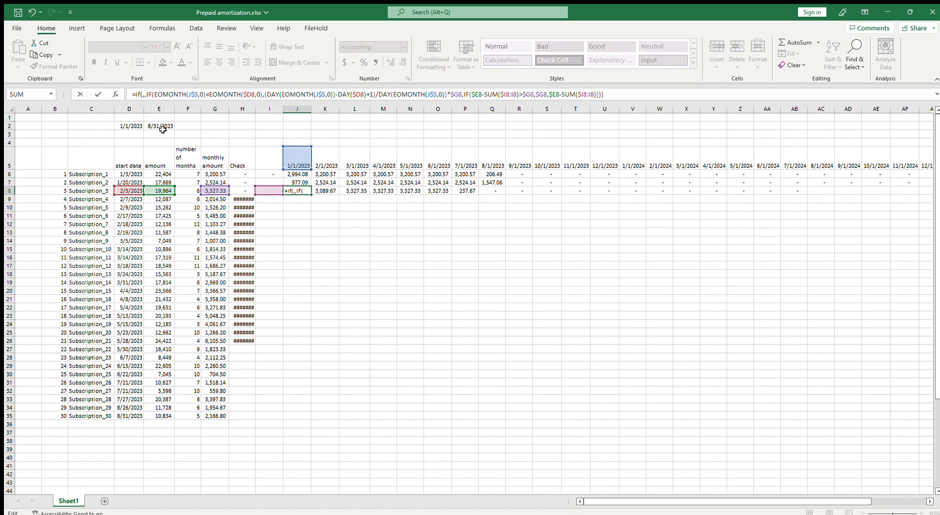
pyautogui.press('Left')
pyautogui.write('0')
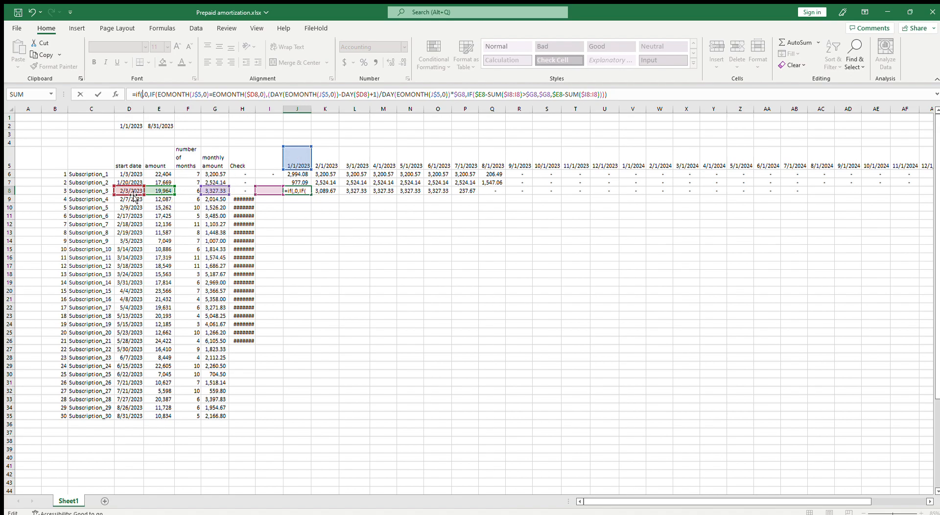
# Begin the outer IF condition in J8 with EOMONTH(J$5,0) followed by a less-than comparison
pyautogui.write('eo,')
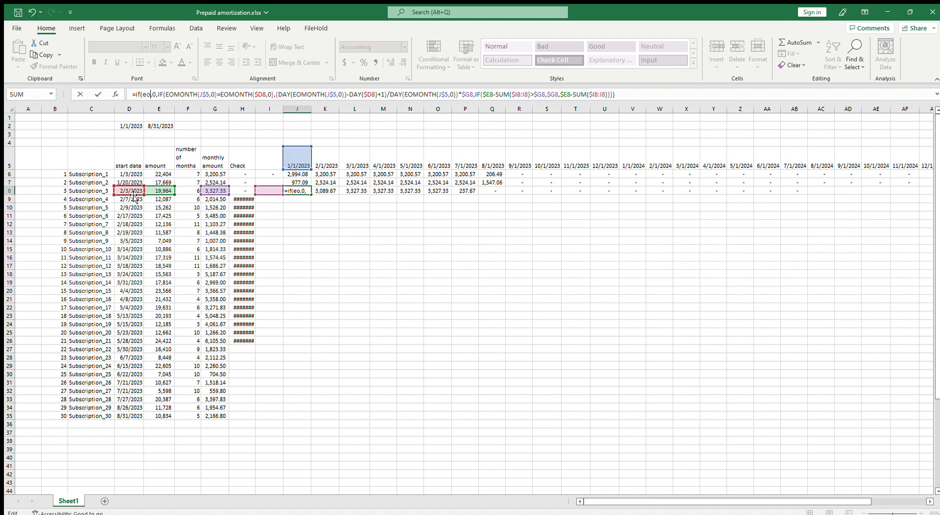
pyautogui.press('Tab')
pyautogui.click(293, 155)
pyautogui.click(180, 95)
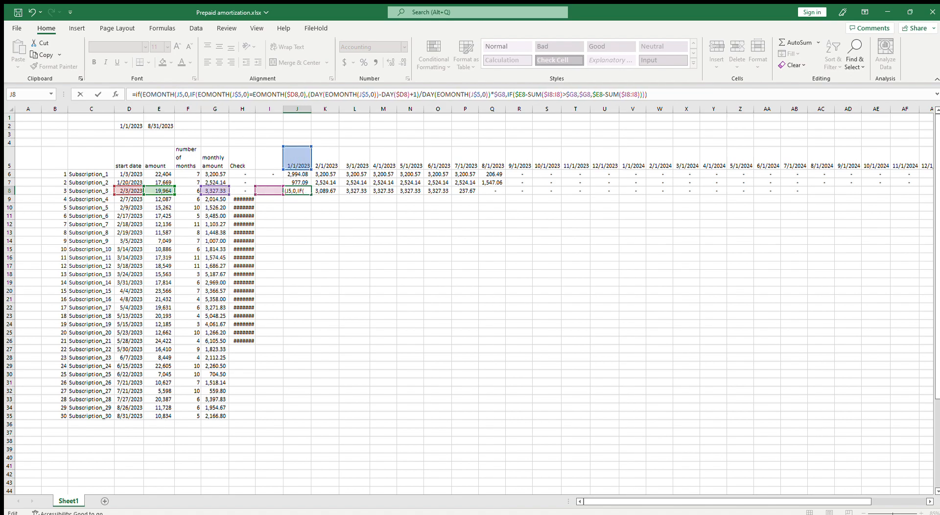
pyautogui.write('$')
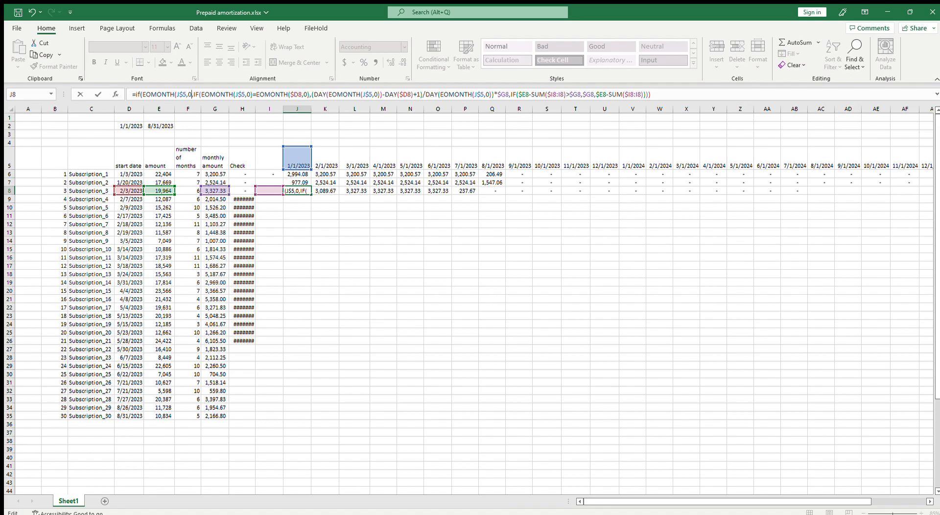
pyautogui.write(')=')
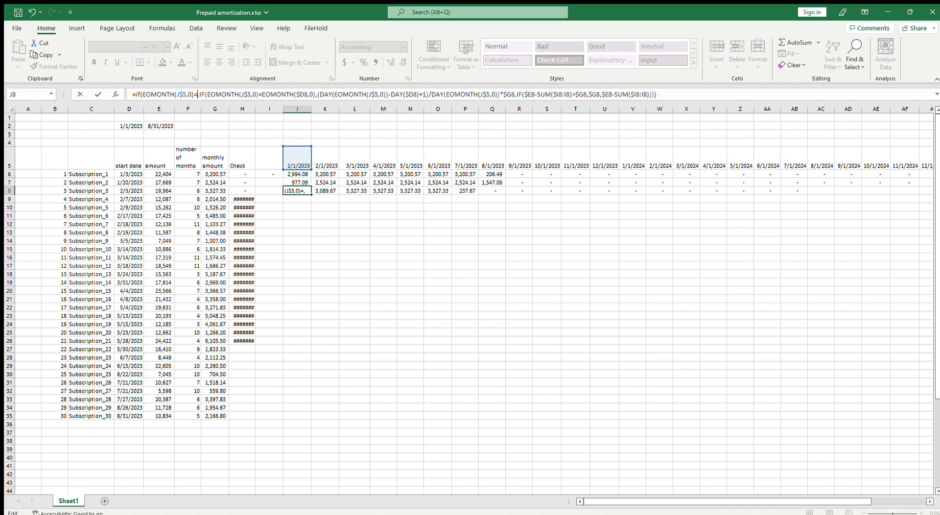
pyautogui.press('BackSpace')
pyautogui.write(',')
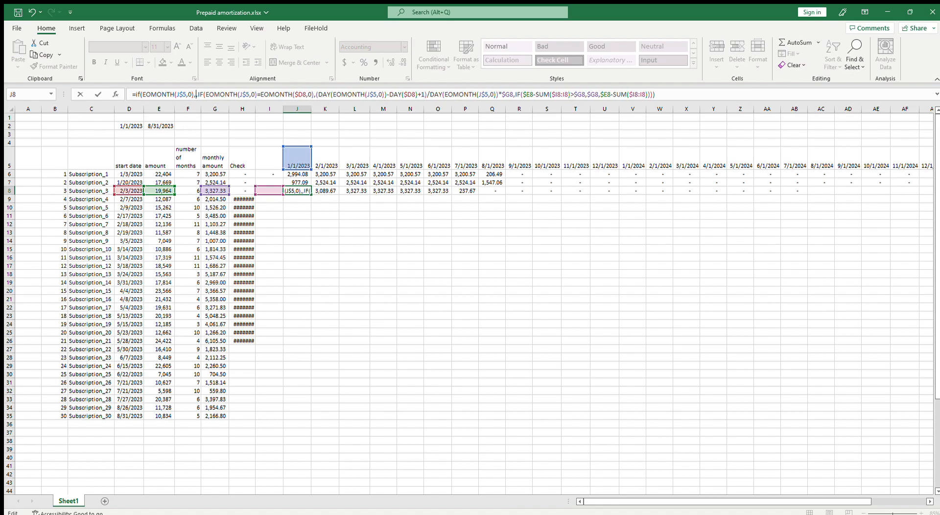
pyautogui.press('BackSpace')
pyautogui.write('<')
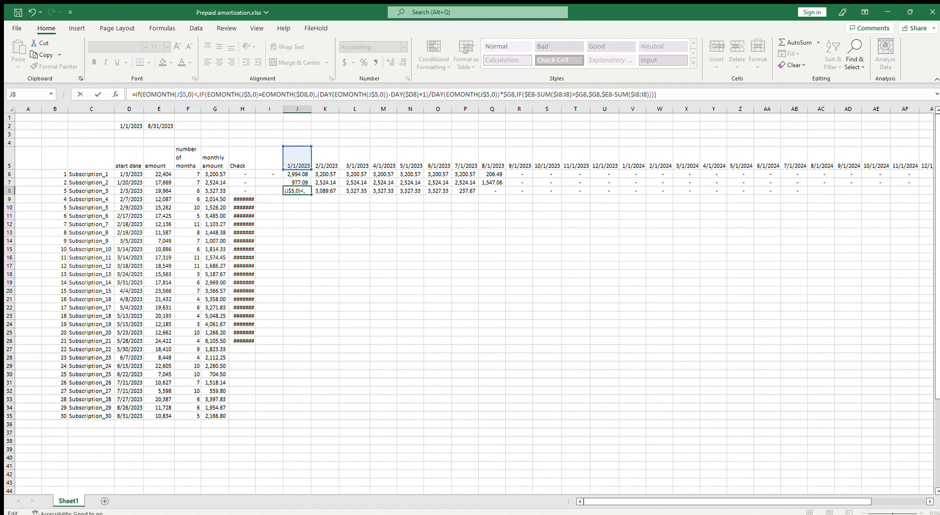
pyautogui.write('EOMONTH(')
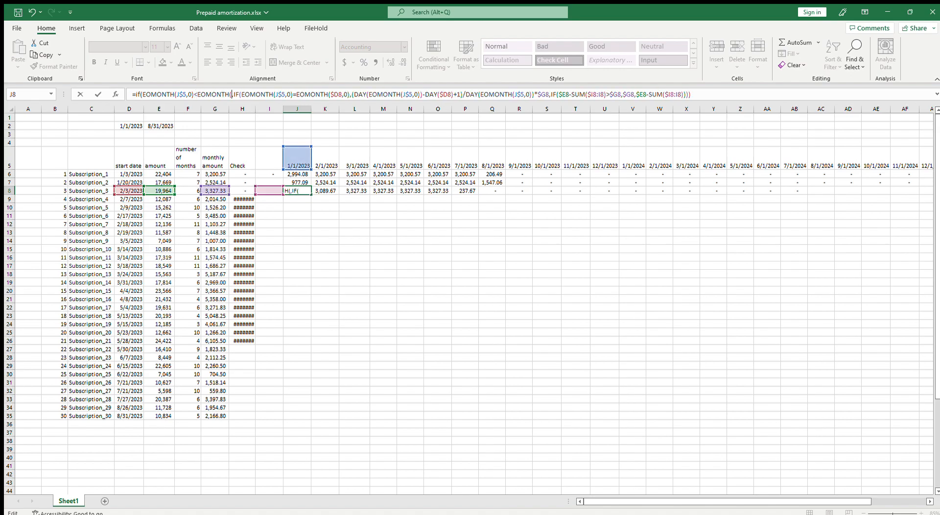
# Complete the outer IF condition in J8 by comparing against EOMONTH($D8,0), and commit the formula
pyautogui.click(138, 196)
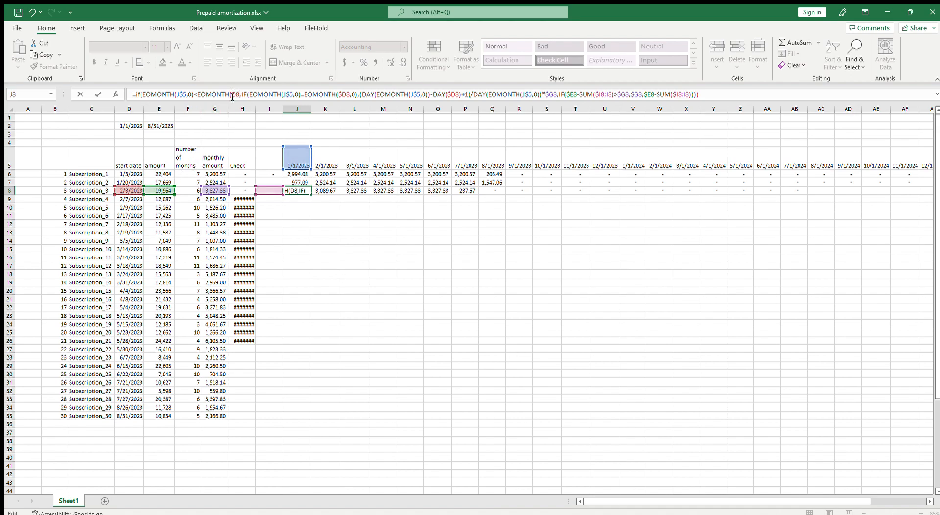
pyautogui.write('$')
pyautogui.press('Right')
pyautogui.press('Right')
pyautogui.write(',0)')
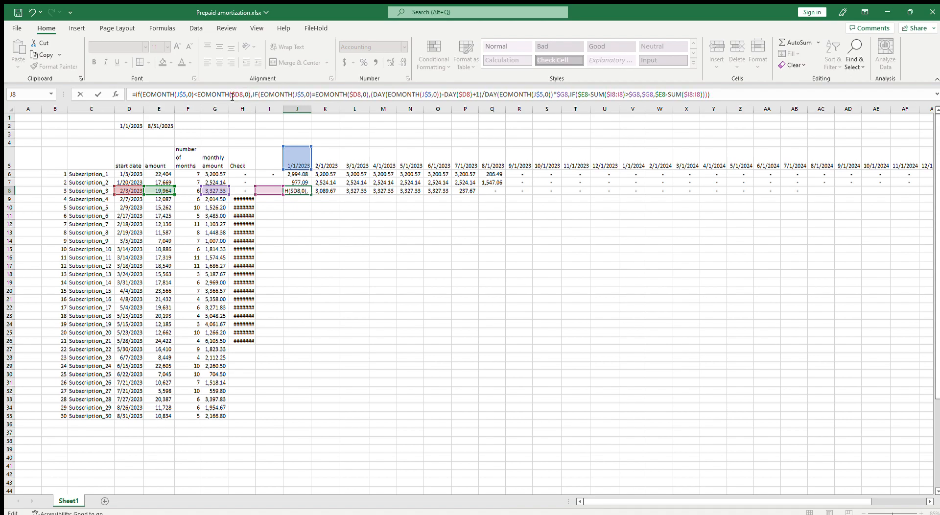
pyautogui.press('End')
pyautogui.hotkey('ctrl', 'Return')
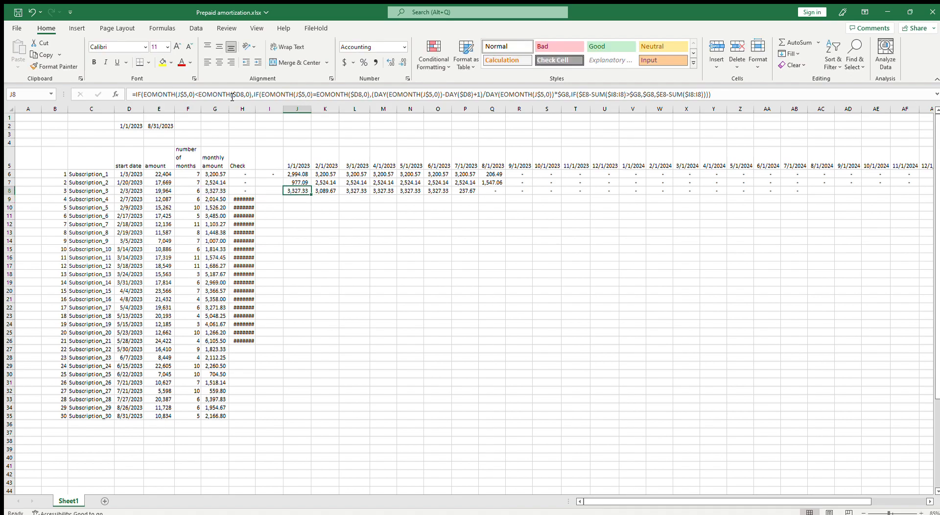
# Try a greater-than comparison between the two month-end dates in J8's outer IF
pyautogui.click(194, 94)
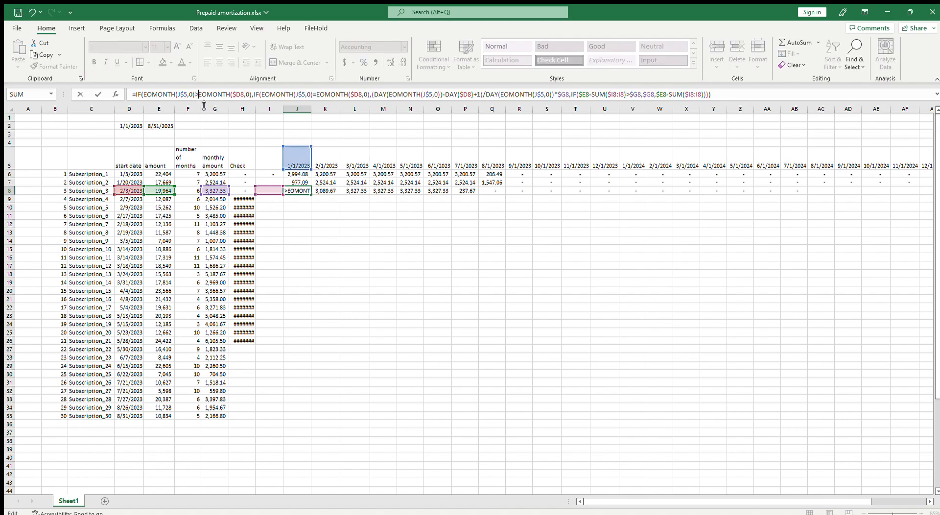
pyautogui.press('Return')
pyautogui.press('Up')
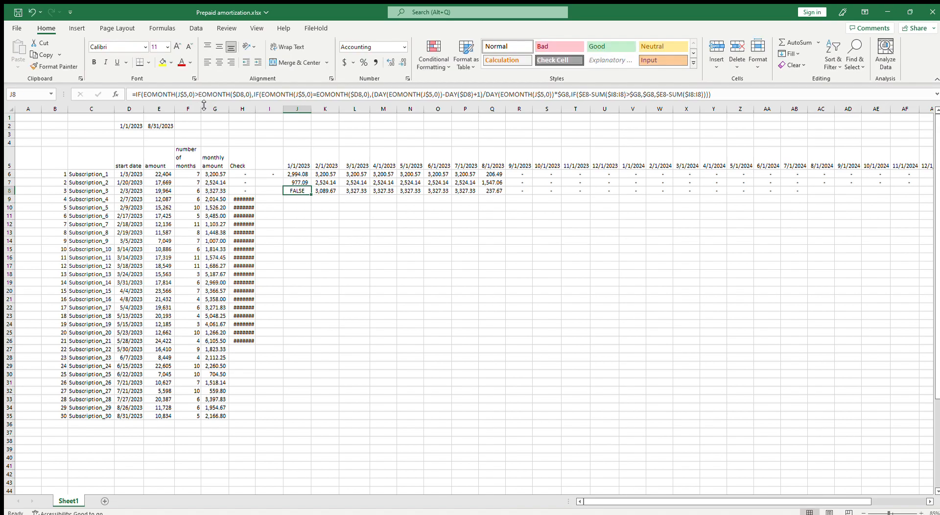
# Insert 0 as the value-if-true argument of J8's outer IF, before the nested IF
pyautogui.click(248, 93)
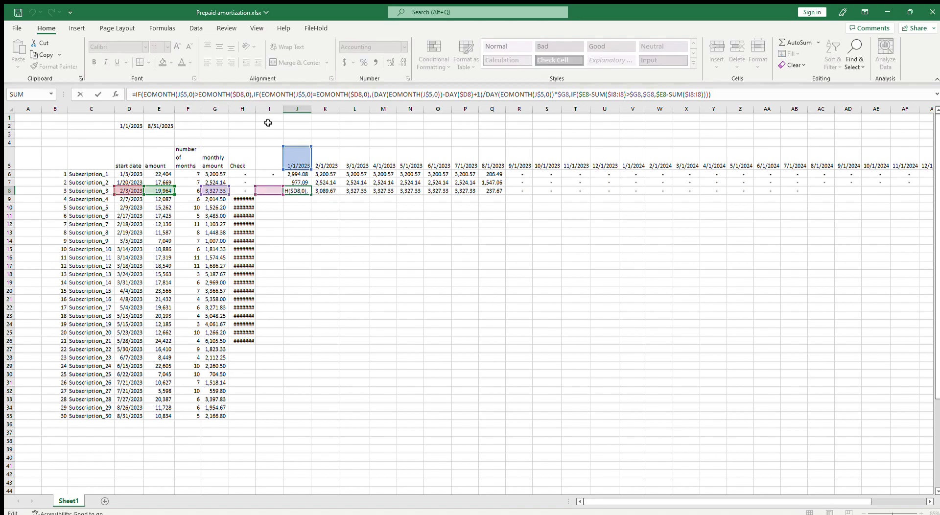
pyautogui.press('Left')
pyautogui.write('0,')
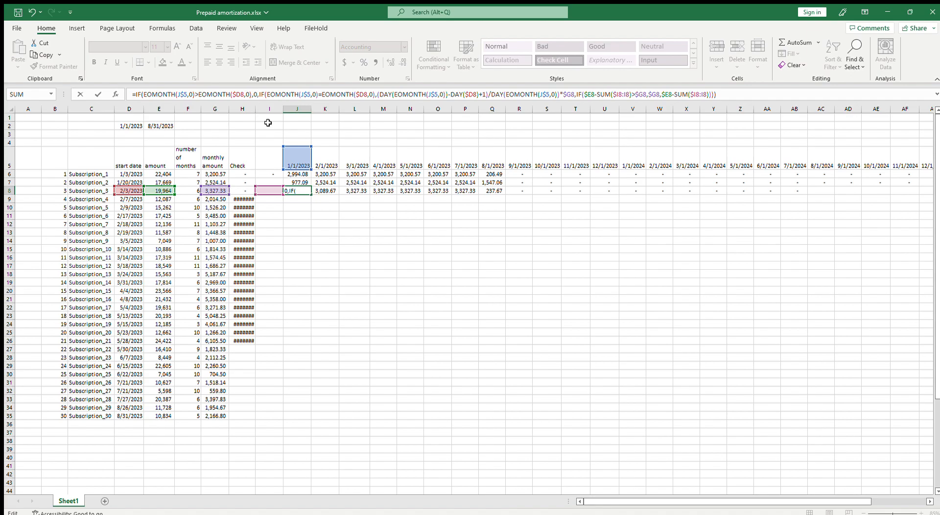
pyautogui.press('Return')
pyautogui.press('Up')
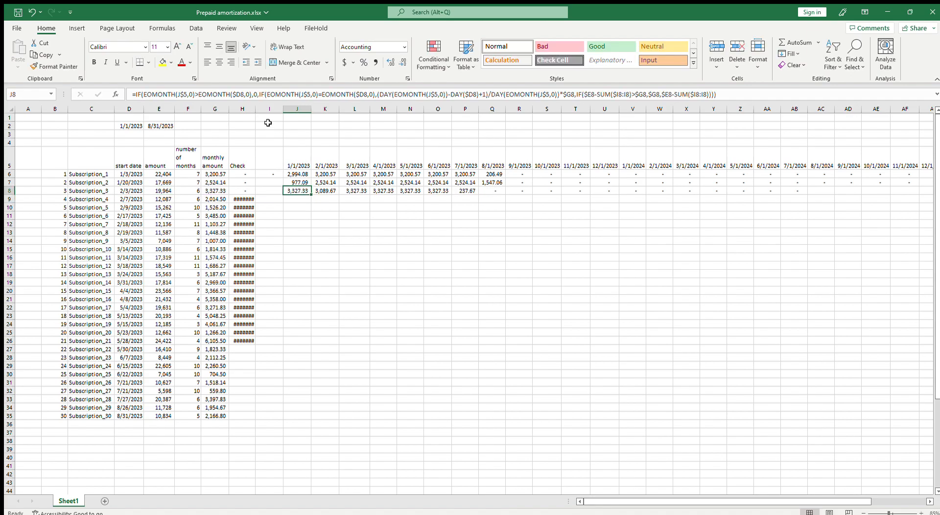
# Set the outer IF comparison in J8 to less than, and fill the formula into K8
pyautogui.press('F2')
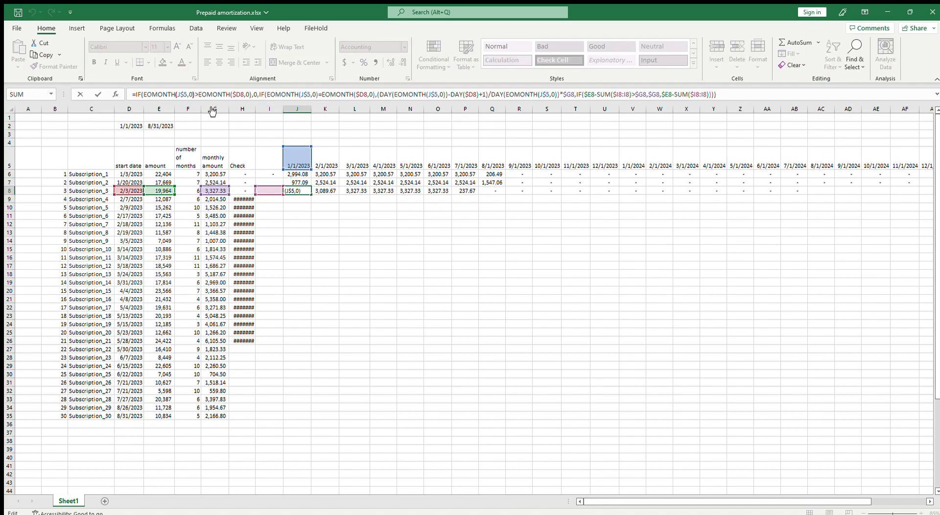
pyautogui.press('Delete')
pyautogui.write('<')
pyautogui.press('Return')
pyautogui.press('Up')
pyautogui.moveTo(312, 195); pyautogui.dragTo(334, 196)
pyautogui.click(328, 192)
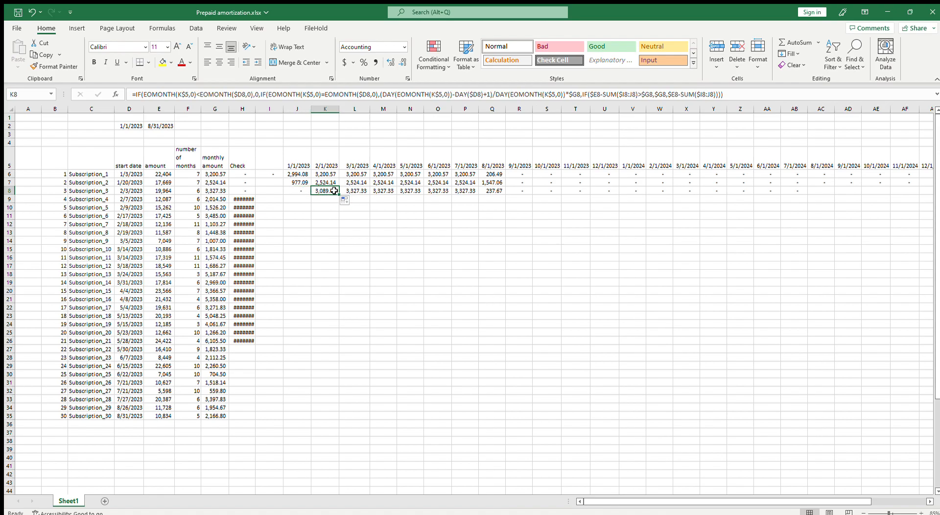
# Calculate the end of Subscription_3's start month in scratch cell I8 with =EOMONTH(D8,0)
pyautogui.click(130, 192)
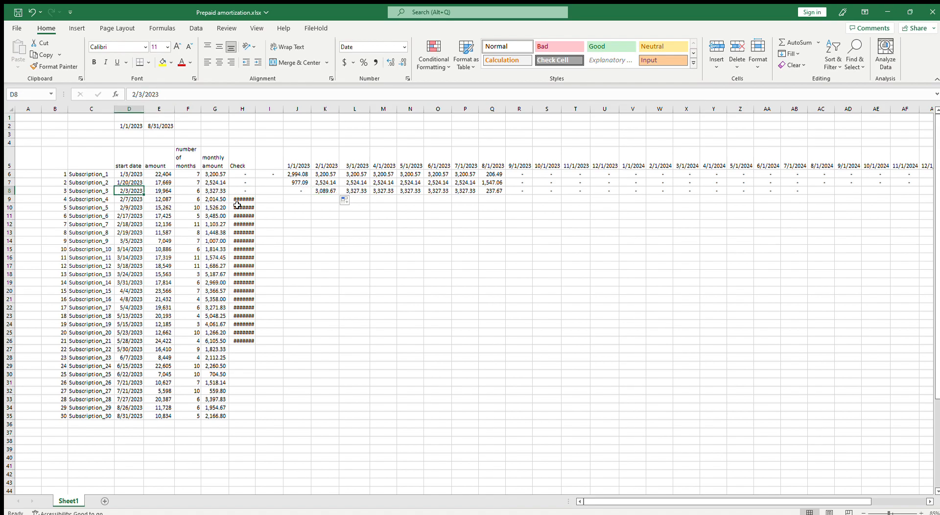
pyautogui.click(270, 191)
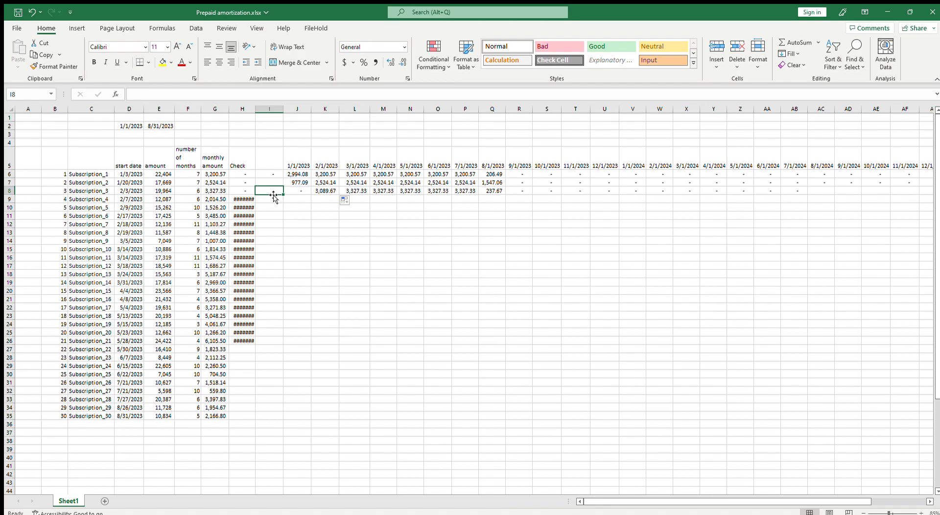
pyautogui.write('=eo')
pyautogui.press('Tab')
pyautogui.press('Left')
pyautogui.press('Left')
pyautogui.press('Left')
pyautogui.press('Left')
pyautogui.press('Left')
pyautogui.write(',0)')
pyautogui.press('Return')
pyautogui.press('Up')
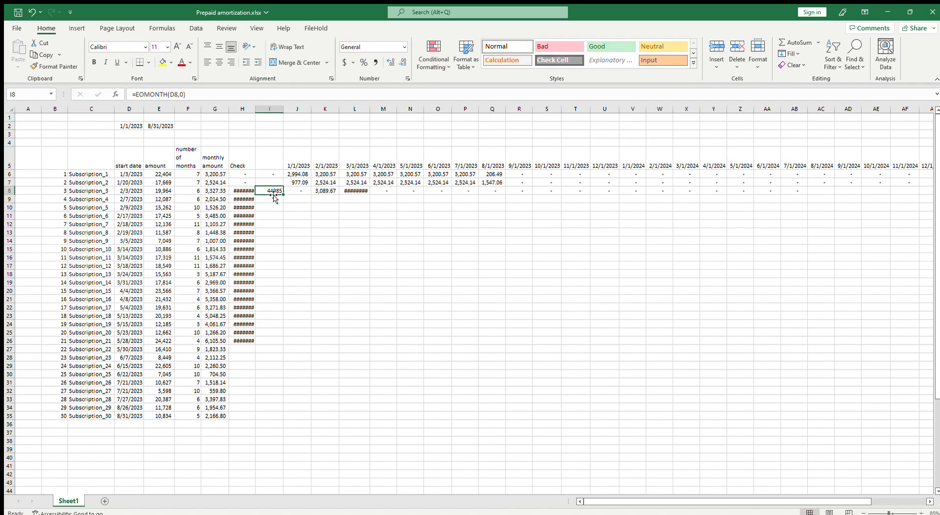
# Wrap the I8 formula in DAY to make =DAY(EOMONTH(D8,0)), giving the number of days in the start month
pyautogui.click(135, 94)
pyautogui.write('day*')
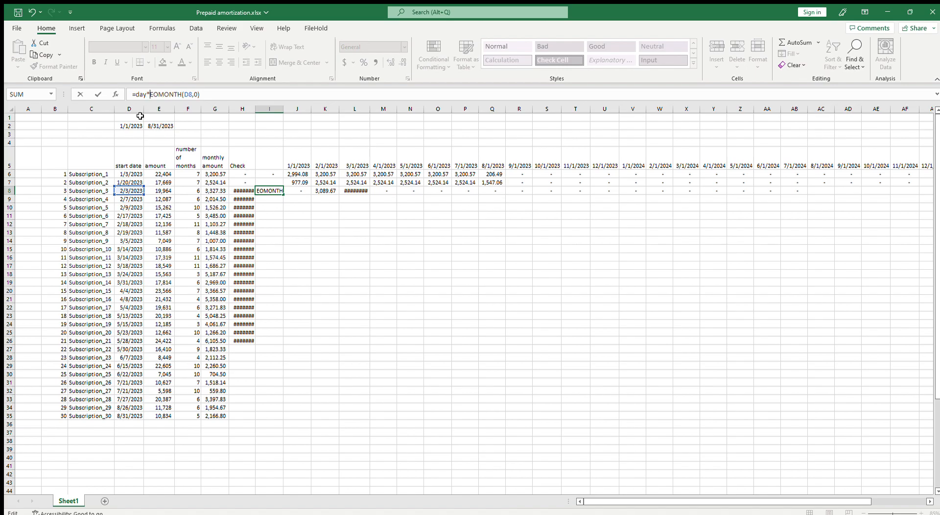
pyautogui.press('BackSpace')
pyautogui.write('(')
pyautogui.press('End')
pyautogui.write(')')
pyautogui.hotkey('ctrl', 'Return')
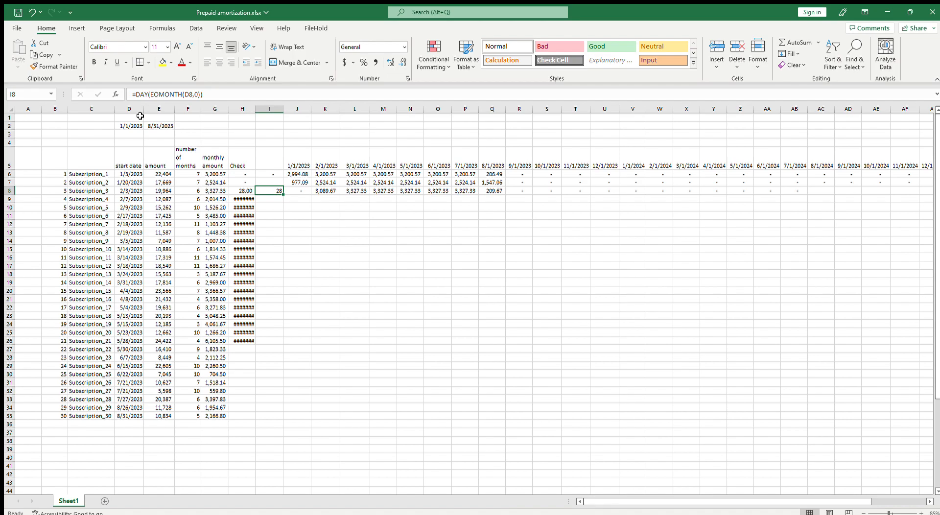
# Check K8's prorated February amount by calculating =26/28*G8 in I8, and clear that scratch cell
pyautogui.write('=236')
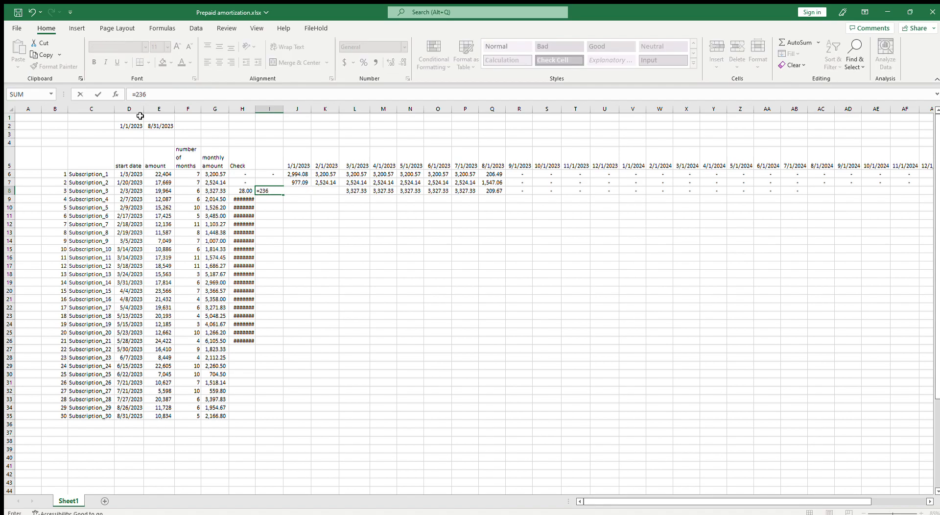
pyautogui.press('BackSpace')
pyautogui.press('BackSpace')
pyautogui.write('6/28*')
pyautogui.click(218, 191)
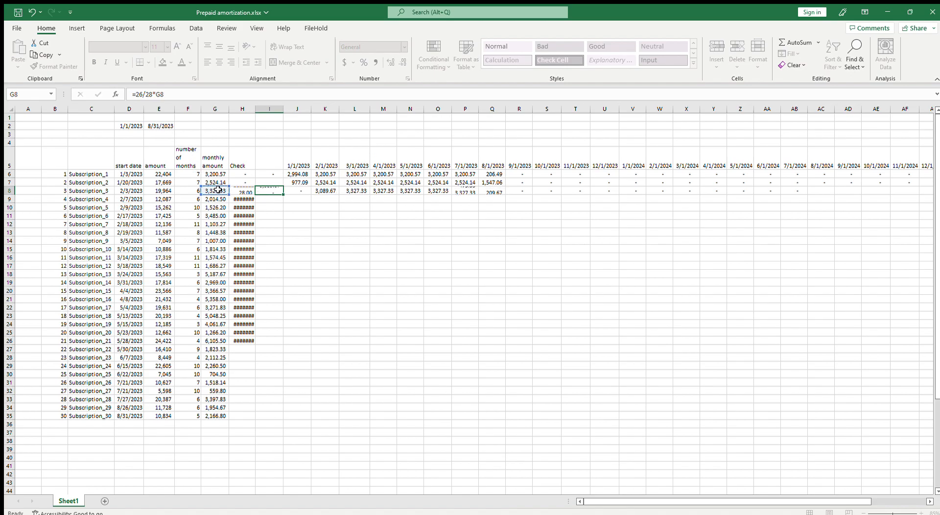
pyautogui.press('Return')
pyautogui.click(327, 192)
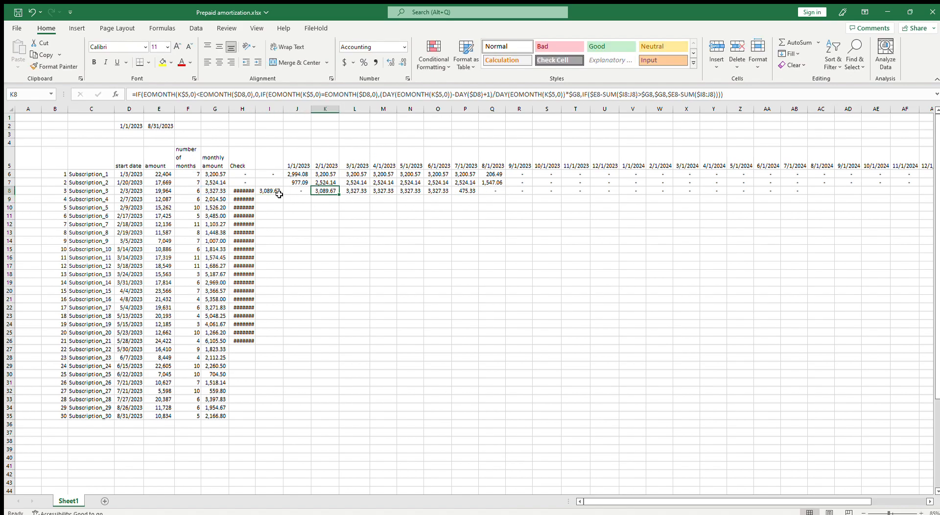
pyautogui.click(262, 192)
pyautogui.press('Delete')
# Fill the J8 formula across row 8 through AJ8 and check Subscription_3's total over K8:Q8
pyautogui.click(295, 190)
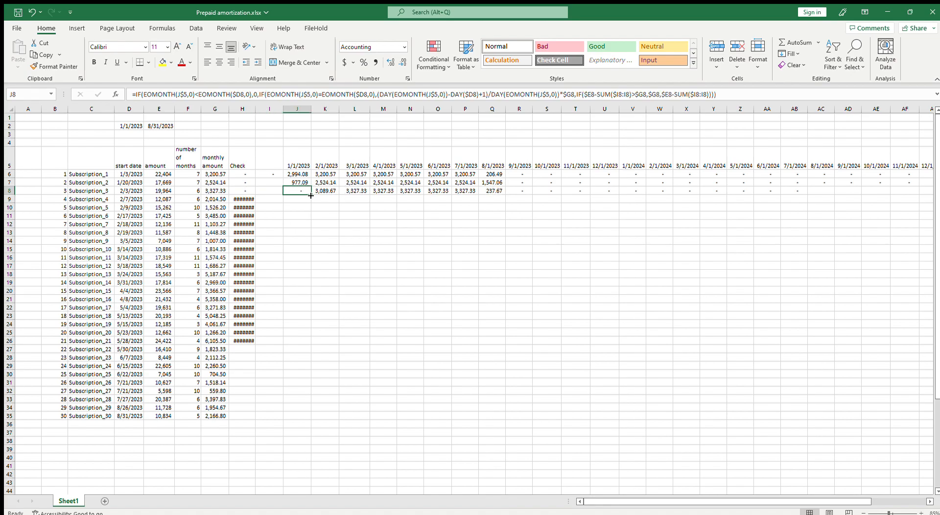
pyautogui.moveTo(311, 194); pyautogui.dragTo(898, 190)
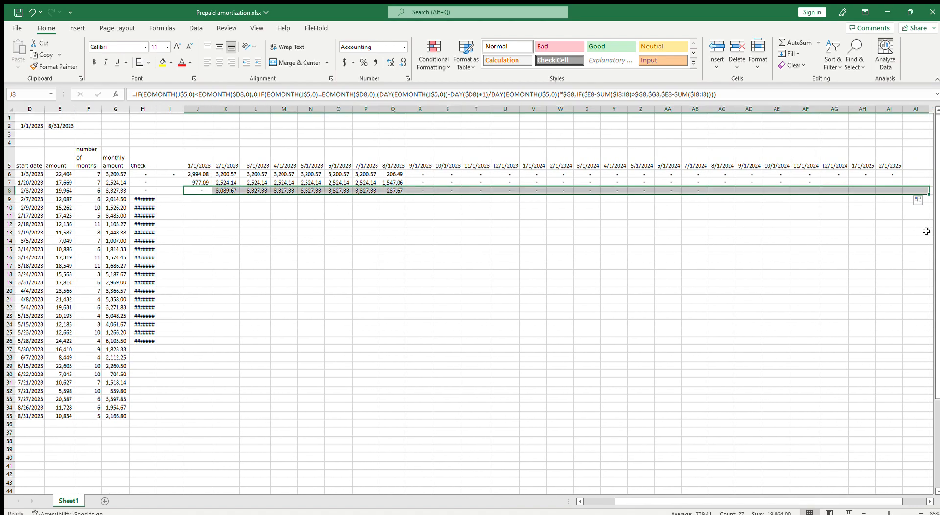
pyautogui.click(153, 191)
pyautogui.moveTo(222, 191); pyautogui.dragTo(396, 191)
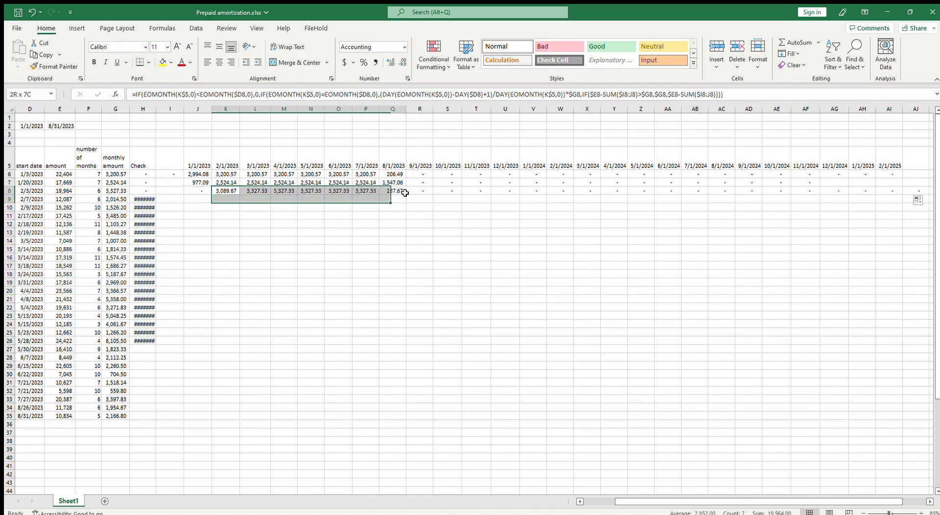
# Copy the J8 formula over the amortization cells J6:AI7 for Subscription_1 and Subscription_2
pyautogui.click(199, 191)
pyautogui.hotkey('ctrl', 'c')
pyautogui.moveTo(201, 174); pyautogui.dragTo(885, 185)
pyautogui.hotkey('ctrl', 'v')
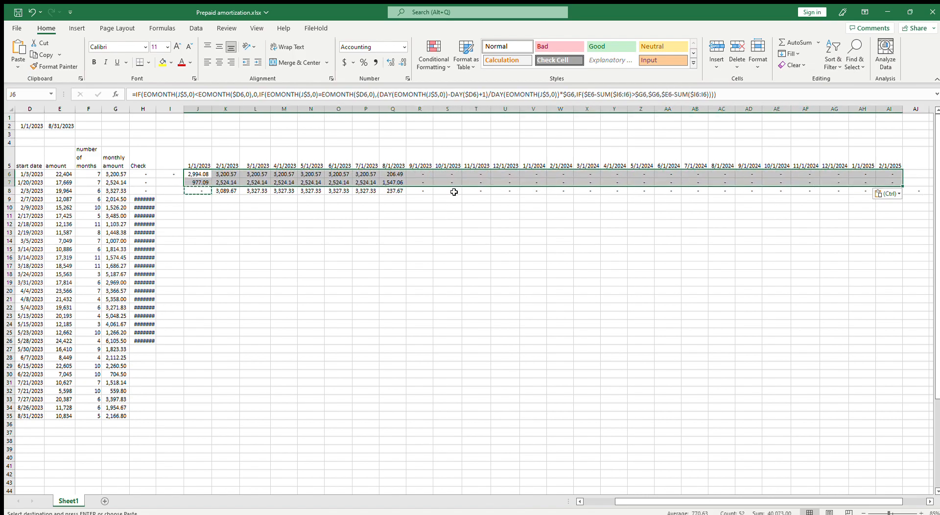
pyautogui.press('Escape')
# Copy the row 8 formulas in J8:AI8 down to rows 9 through 35 for the remaining subscriptions
pyautogui.moveTo(199, 191); pyautogui.dragTo(894, 191)
pyautogui.hotkey('ctrl', 'c')
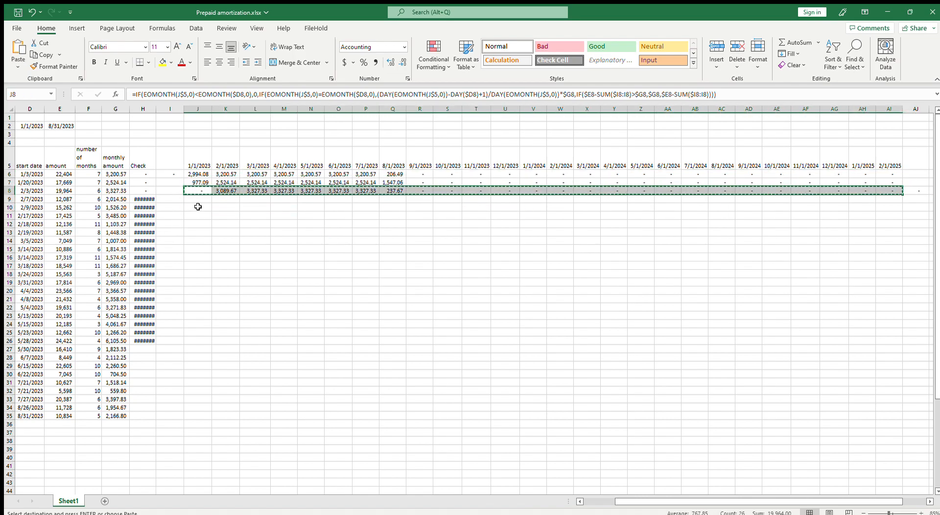
pyautogui.moveTo(199, 201); pyautogui.dragTo(200, 411)
pyautogui.hotkey('ctrl', 'v')
pyautogui.click(197, 299)
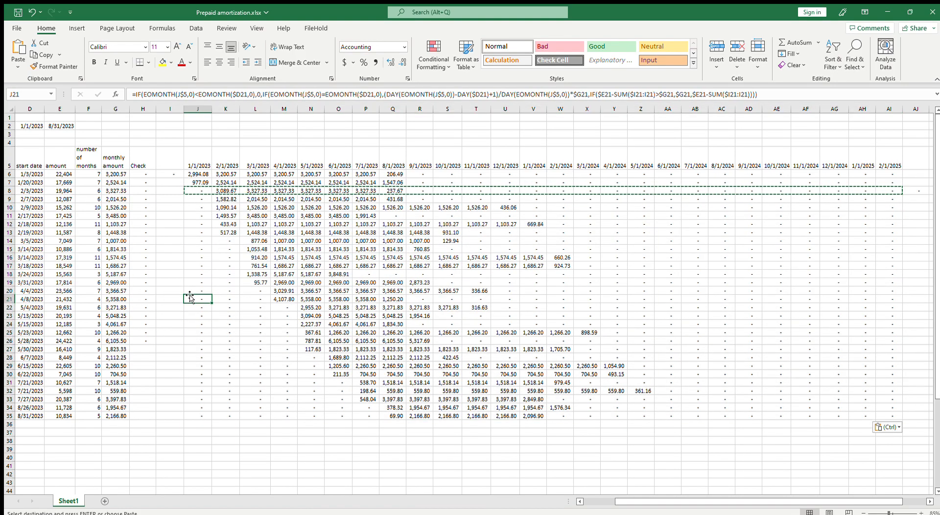
# Review the filled schedule, checking Subscription_30's amortization from 8/1/2023 through 1/1/2024 in Q35:V35
pyautogui.scroll(-4, 228, 299)
pyautogui.scroll(4, 228, 298)
pyautogui.hscroll(-3, 522, 480)
pyautogui.doubleClick(494, 416)
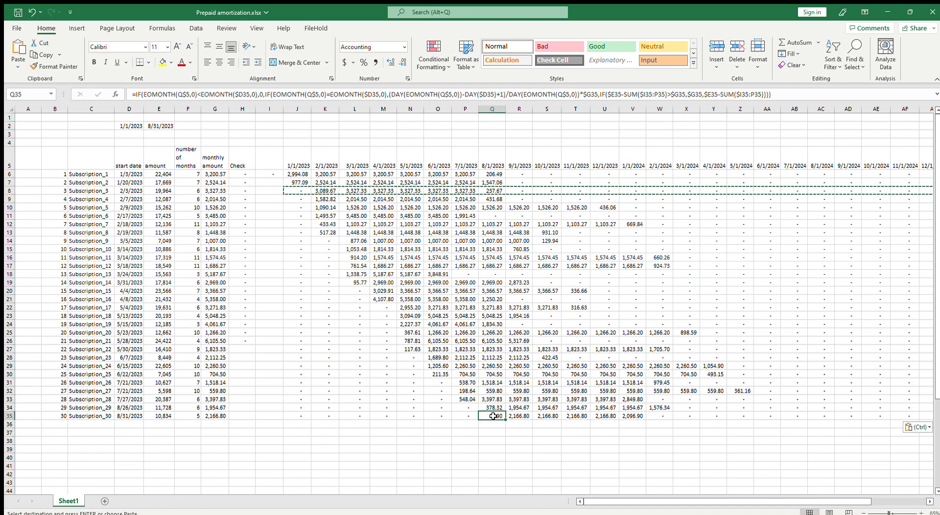
pyautogui.press('Escape')
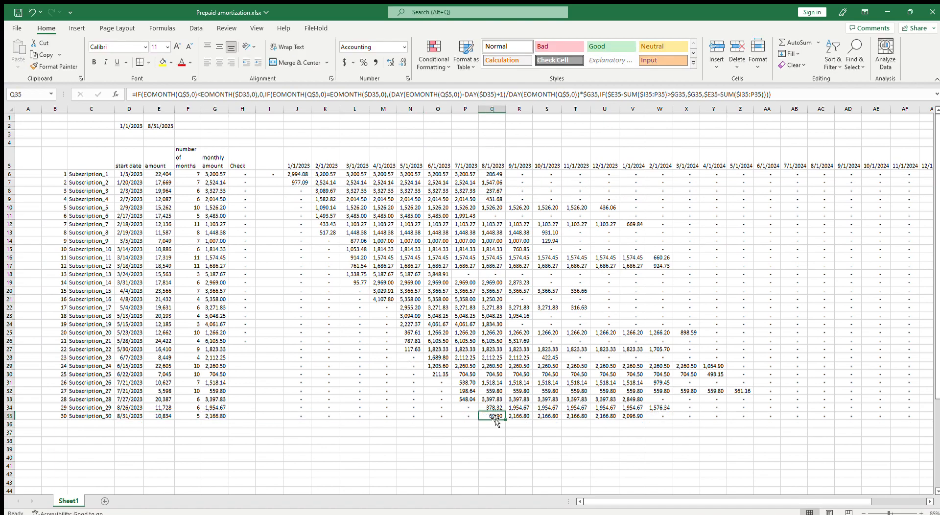
pyautogui.moveTo(495, 416); pyautogui.dragTo(639, 419)
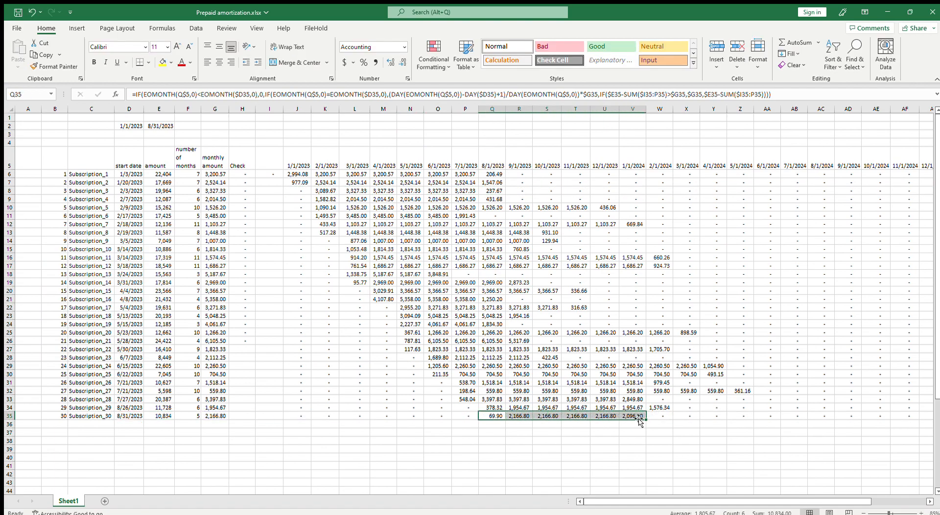
pyautogui.click(361, 316)
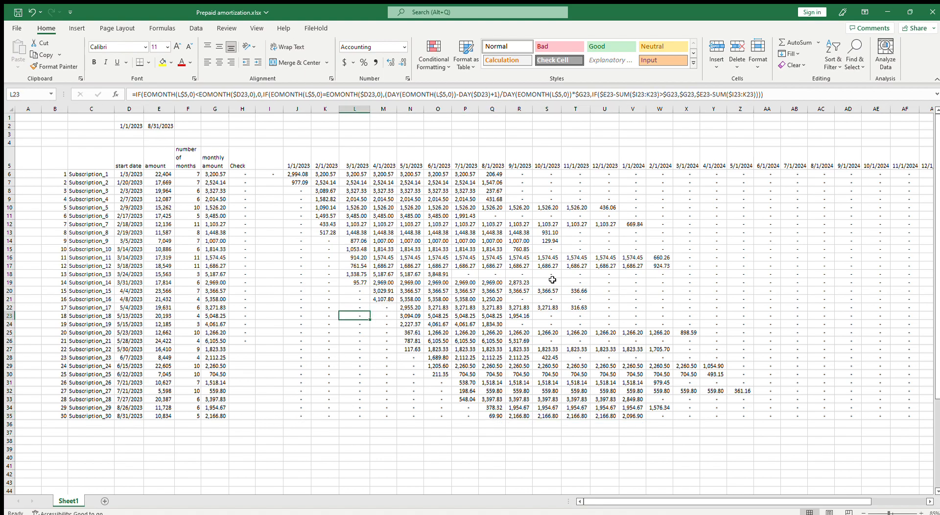
# Review the start dates in D6:D35 against the January amortization in J6:J7 and the amounts in E6:E7
pyautogui.moveTo(129, 175); pyautogui.dragTo(129, 416)
pyautogui.scroll(-2, 193, 384)
pyautogui.scroll(2, 193, 384)
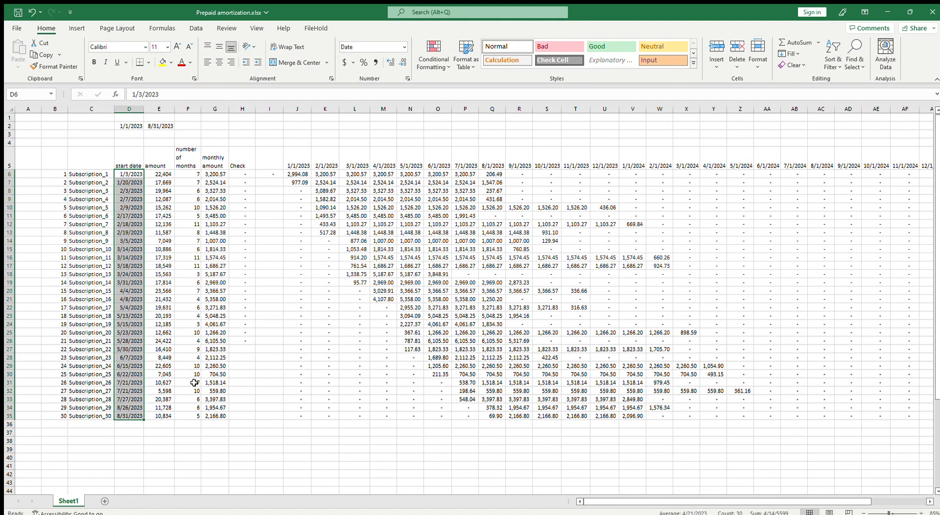
pyautogui.click(298, 174)
pyautogui.moveTo(298, 174); pyautogui.dragTo(298, 182)
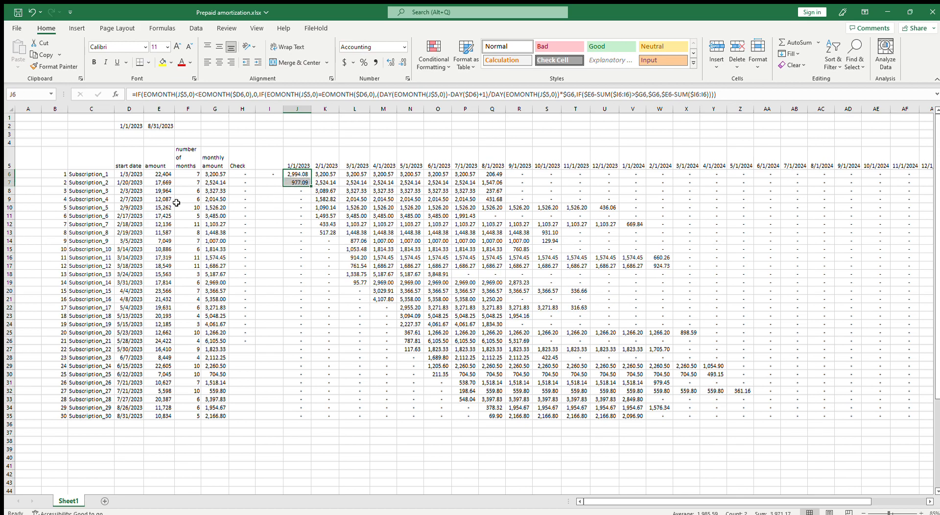
pyautogui.click(166, 172)
pyautogui.moveTo(166, 172); pyautogui.dragTo(163, 180)
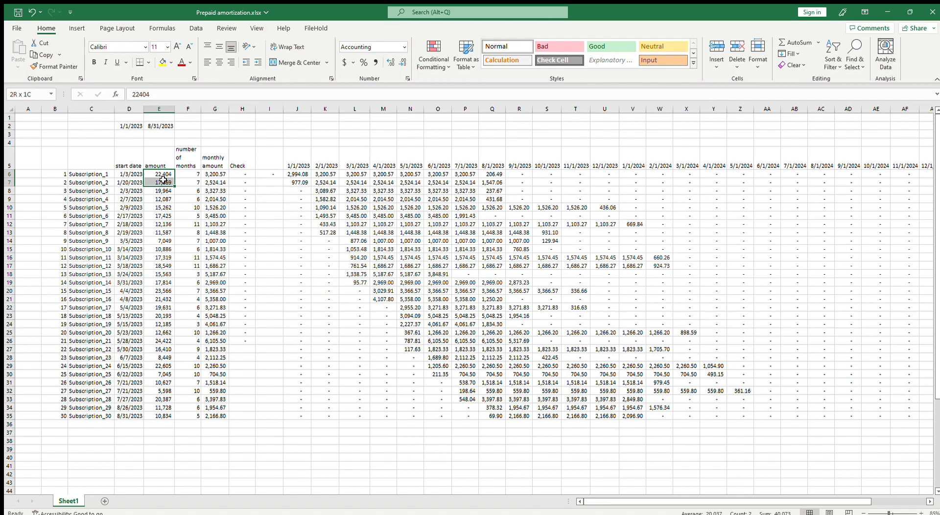
# Label cell I37 "amortization", right-align it, and copy its formatting to the label cells below
pyautogui.click(299, 431)
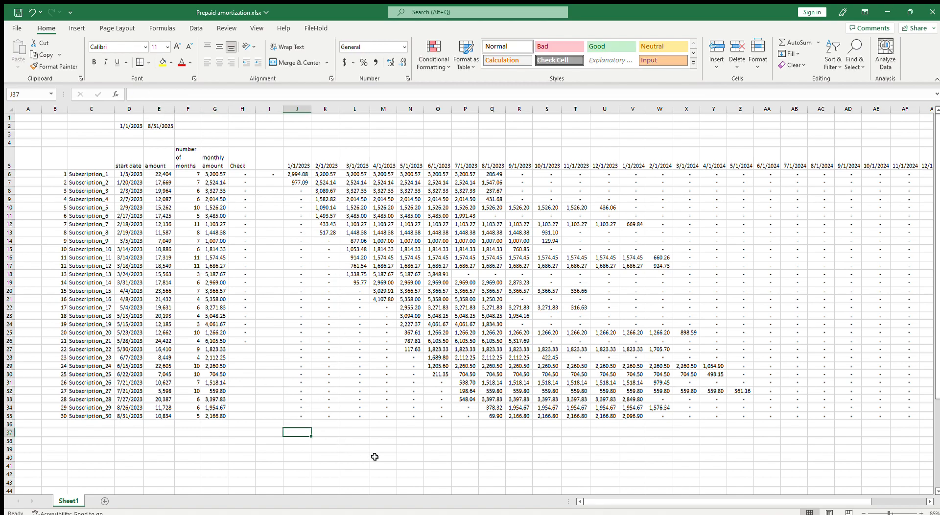
pyautogui.press('Left')
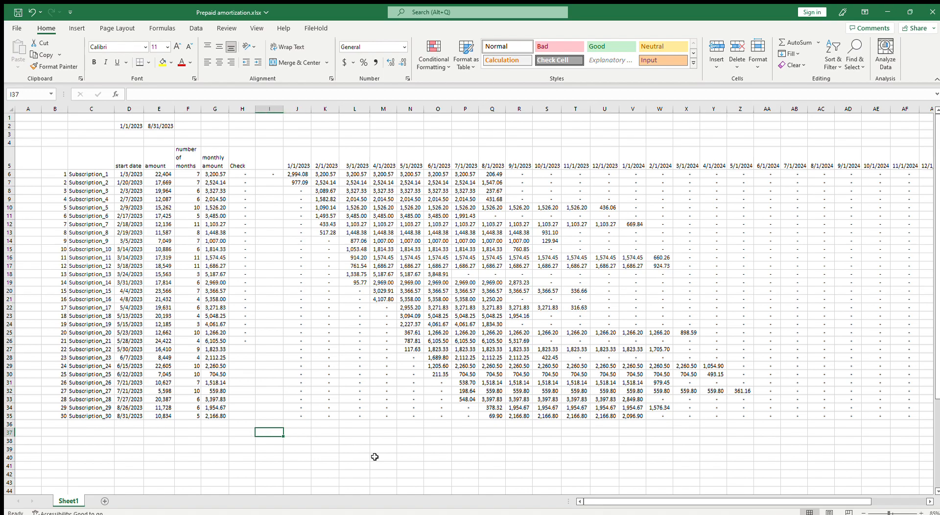
pyautogui.write('amor')
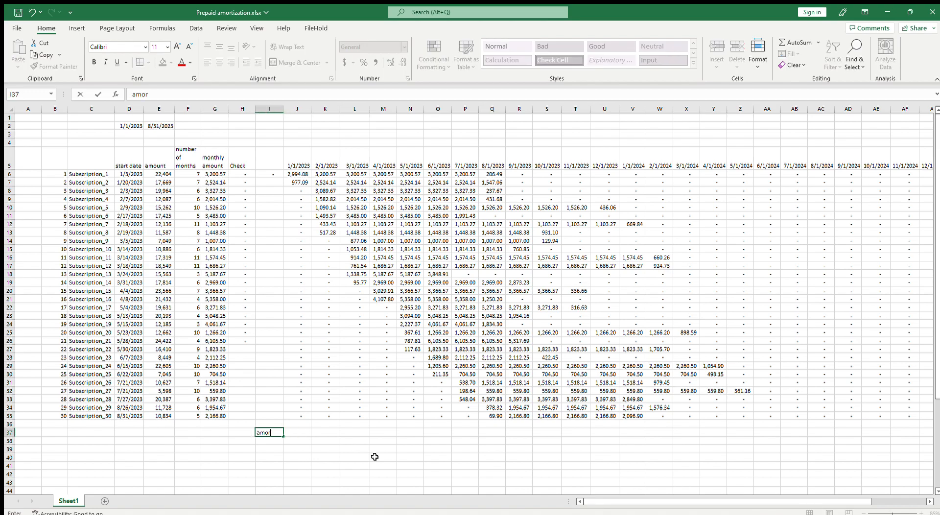
pyautogui.write('tization')
pyautogui.hotkey('ctrl', 'Return')
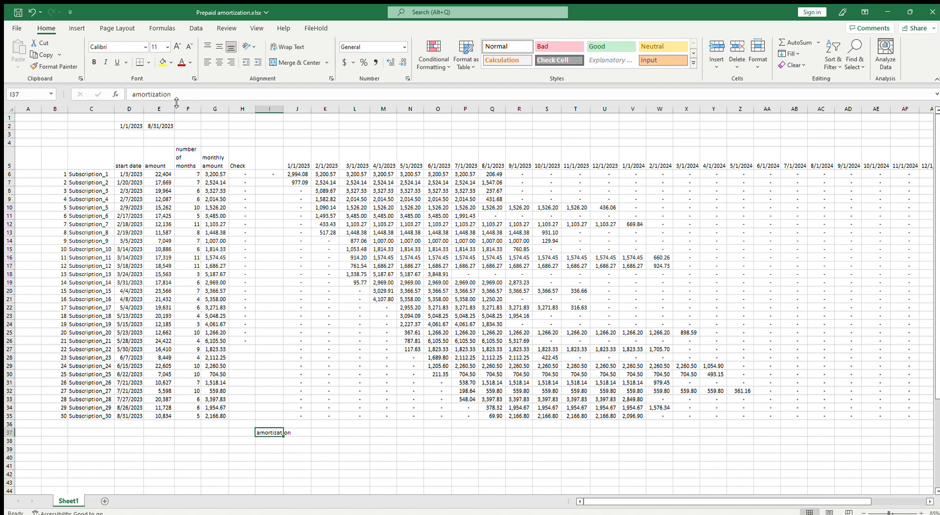
pyautogui.click(231, 62)
pyautogui.hotkey('ctrl', 'c')
pyautogui.click(54, 66)
pyautogui.click(270, 449)
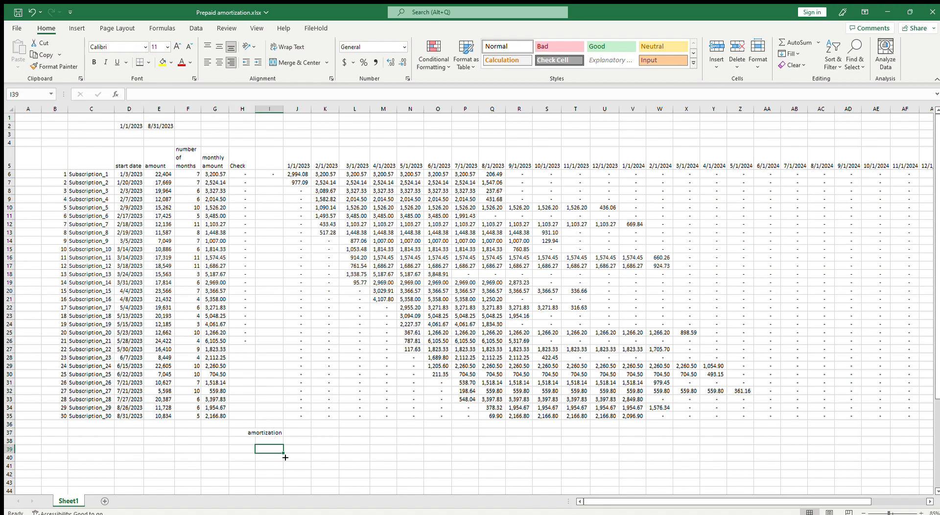
# Total the 1/1/2023 amortization in J37 with =SUM(J6:J35)
pyautogui.click(295, 433)
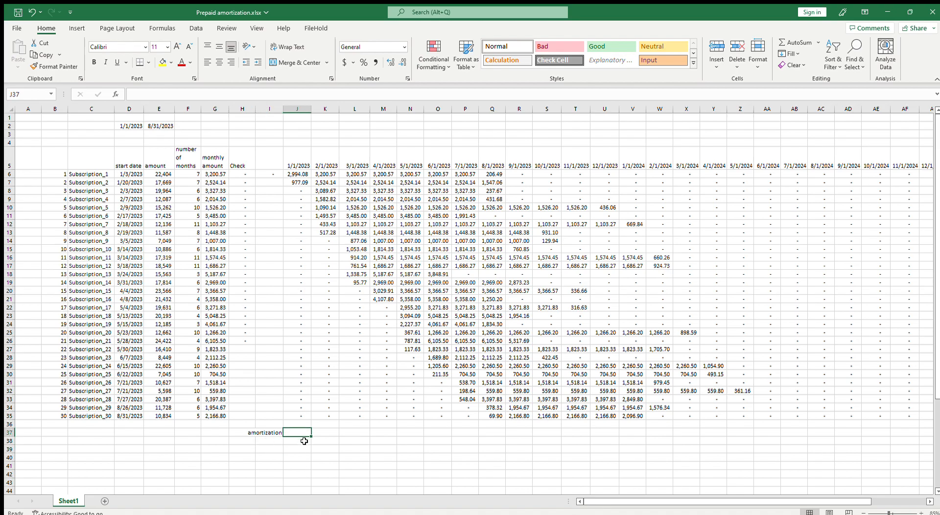
pyautogui.write('=s')
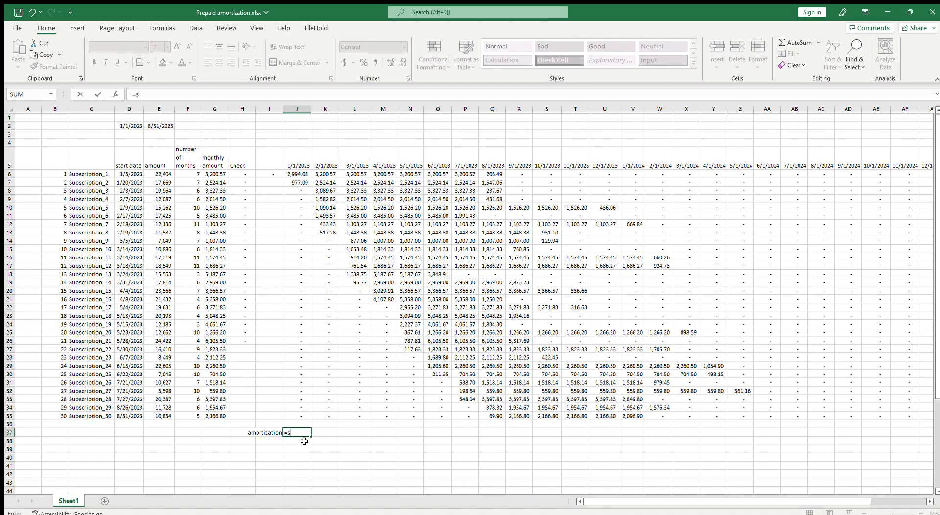
pyautogui.write('u')
pyautogui.press('Tab')
pyautogui.press('BackSpace')
pyautogui.press('BackSpace')
pyautogui.press('BackSpace')
pyautogui.press('BackSpace')
pyautogui.press('BackSpace')
pyautogui.press('BackSpace')
pyautogui.press('BackSpace')
pyautogui.press('BackSpace')
pyautogui.press('BackSpace')
pyautogui.write('m(')
pyautogui.moveTo(291, 173); pyautogui.dragTo(299, 416)
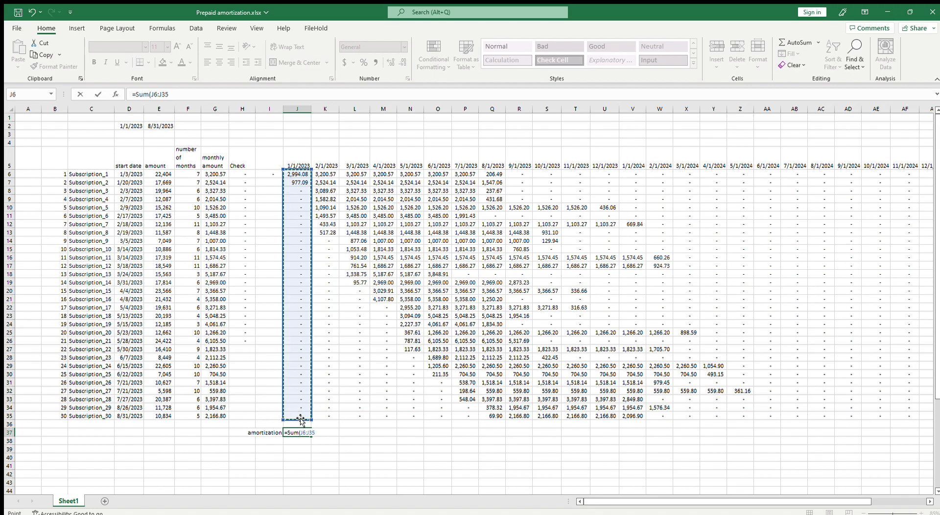
pyautogui.press('Return')
# Fill the J37 total across row 37 through Z37 and autofit columns K through Z
pyautogui.click(298, 433)
pyautogui.moveTo(311, 437); pyautogui.dragTo(754, 436)
pyautogui.moveTo(323, 109); pyautogui.dragTo(742, 120)
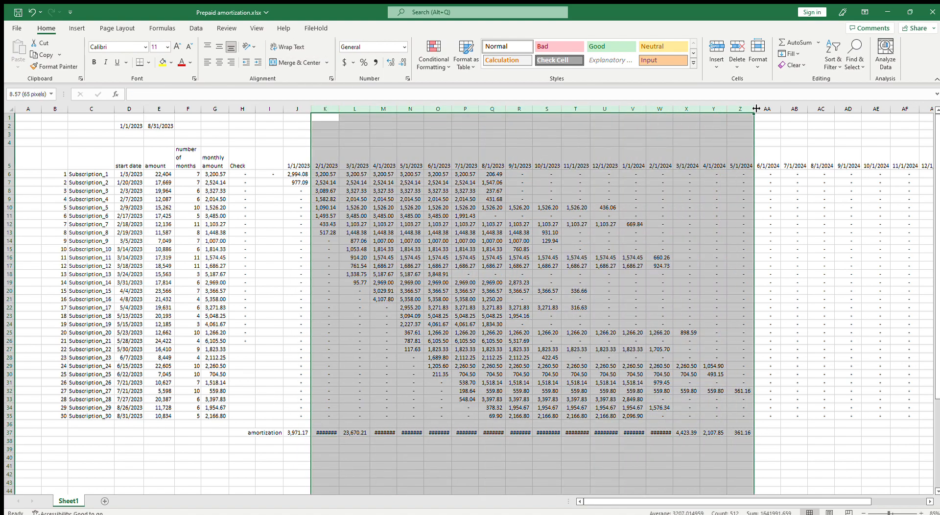
pyautogui.doubleClick(754, 109)
pyautogui.click(321, 433)
pyautogui.click(353, 433)
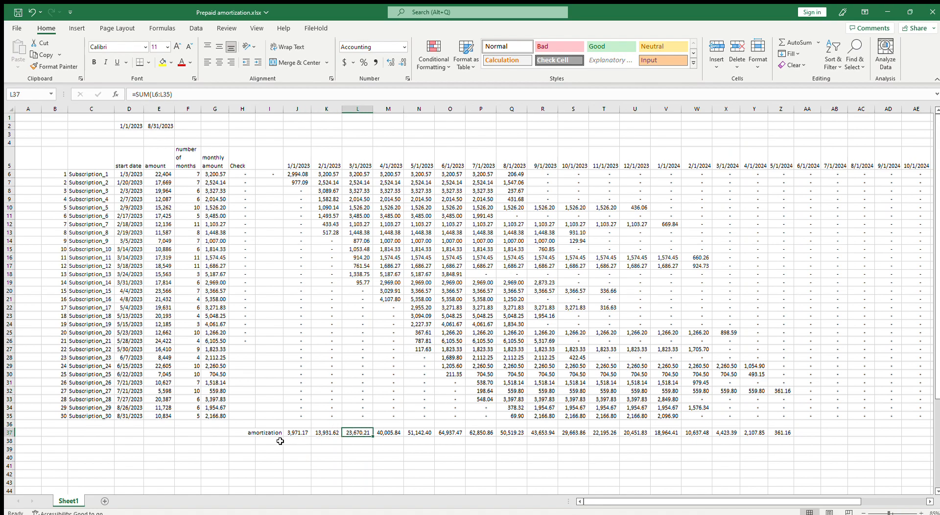
# Label cell I38 "additions" and check the January subscription amounts in E6:E7
pyautogui.click(280, 442)
pyautogui.write('add')
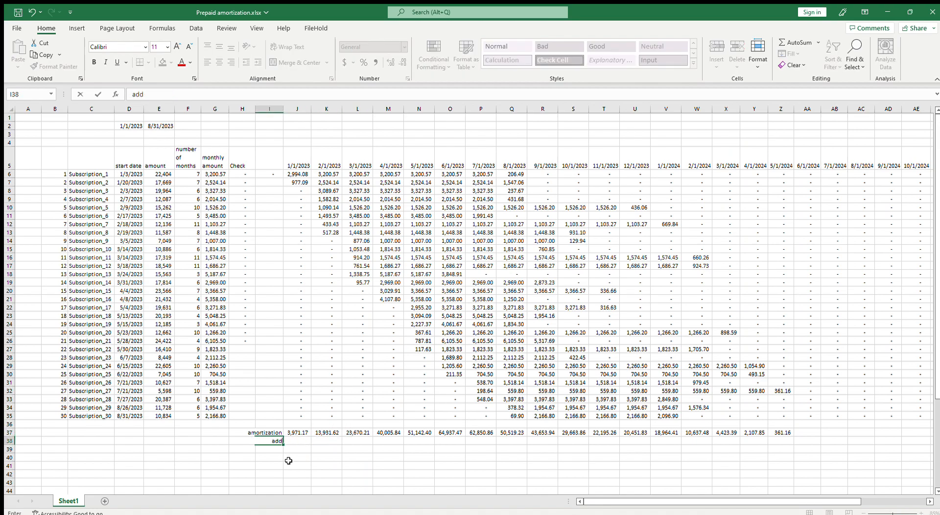
pyautogui.write('itions')
pyautogui.press('Tab')
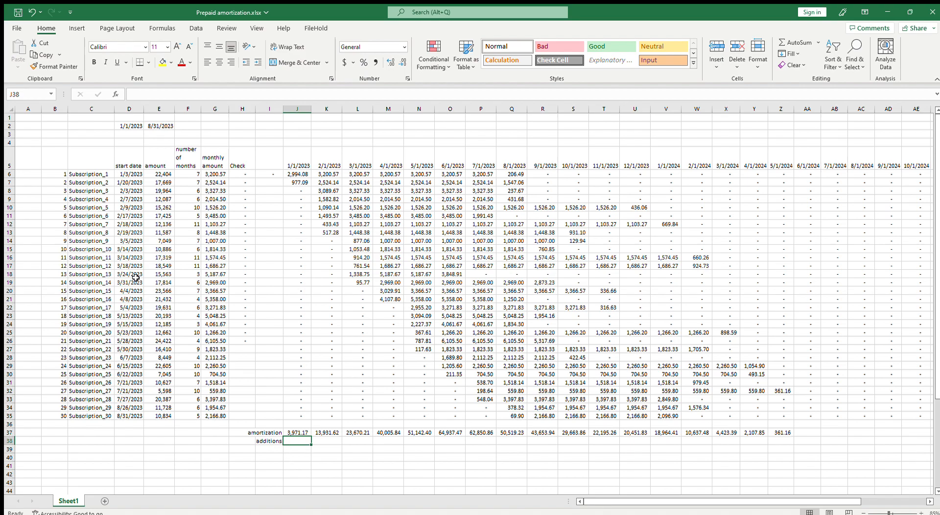
pyautogui.moveTo(157, 175); pyautogui.dragTo(156, 180)
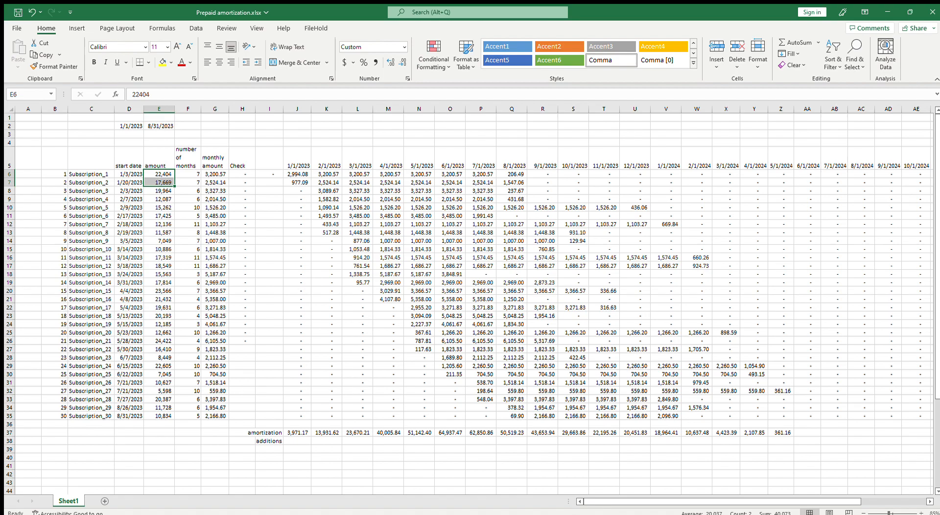
# Start a SUMIFS formula in J38 that sums column E where the column D start date is ">="&J5
pyautogui.click(294, 442)
pyautogui.write('=')
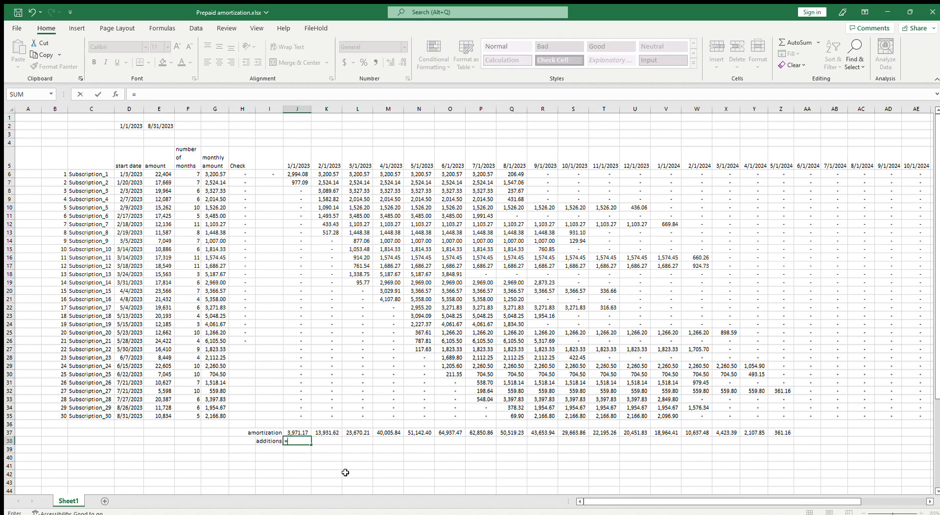
pyautogui.write('sumif')
pyautogui.click(156, 109)
pyautogui.write(',')
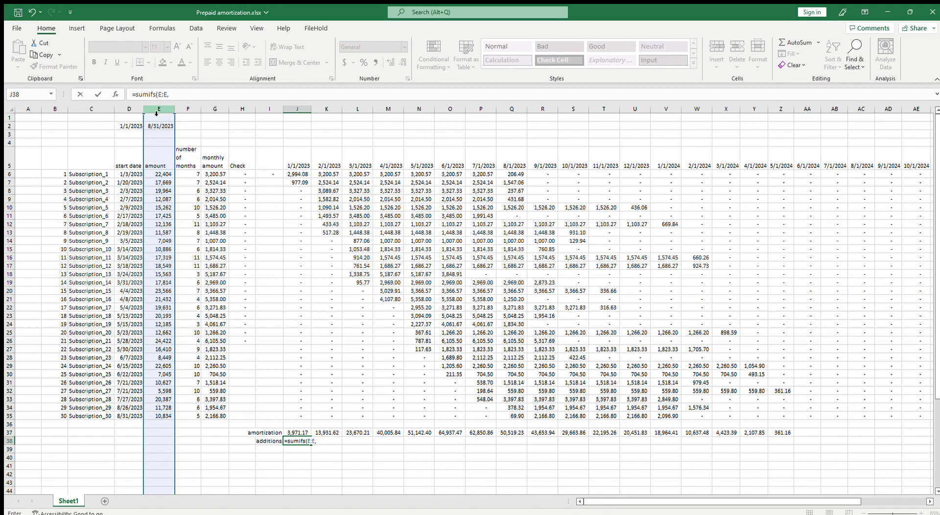
pyautogui.click(130, 110)
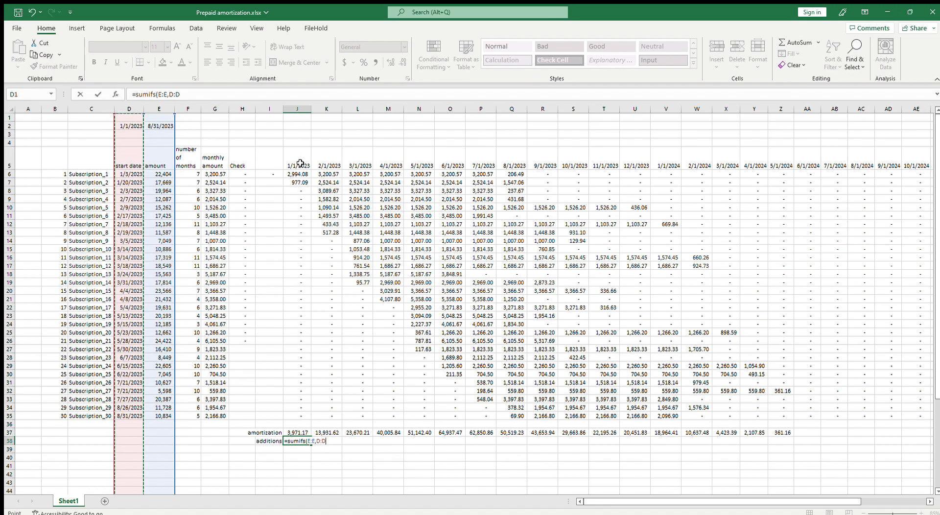
pyautogui.click(187, 96)
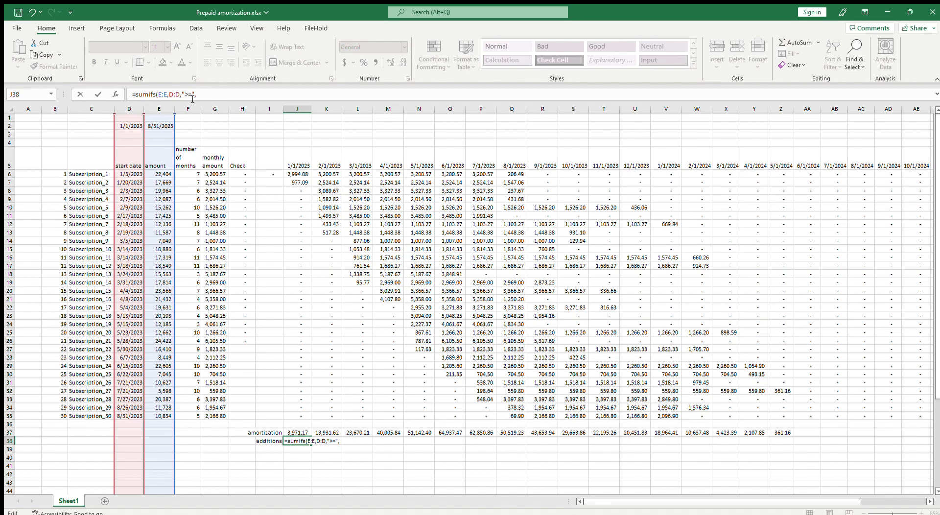
pyautogui.write('&')
pyautogui.click(302, 166)
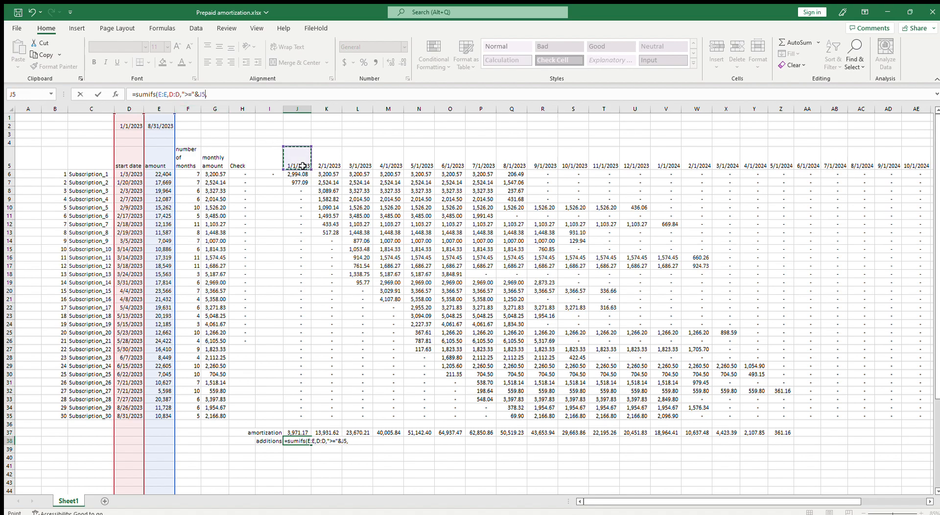
# Complete the J38 SUMIFS formula with a second column D criterion, "<="&EOMONTH(J5,0)
pyautogui.click(225, 100)
pyautogui.click(131, 110)
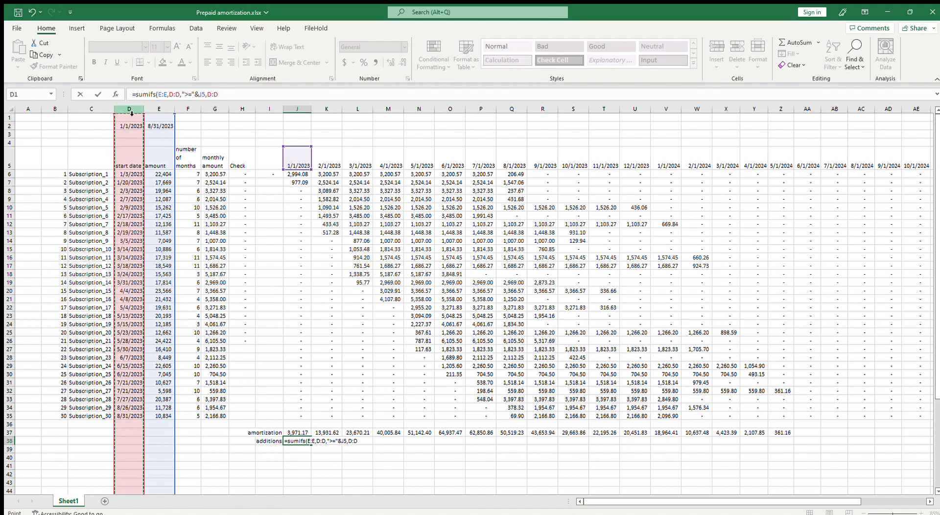
pyautogui.write(',"<=')
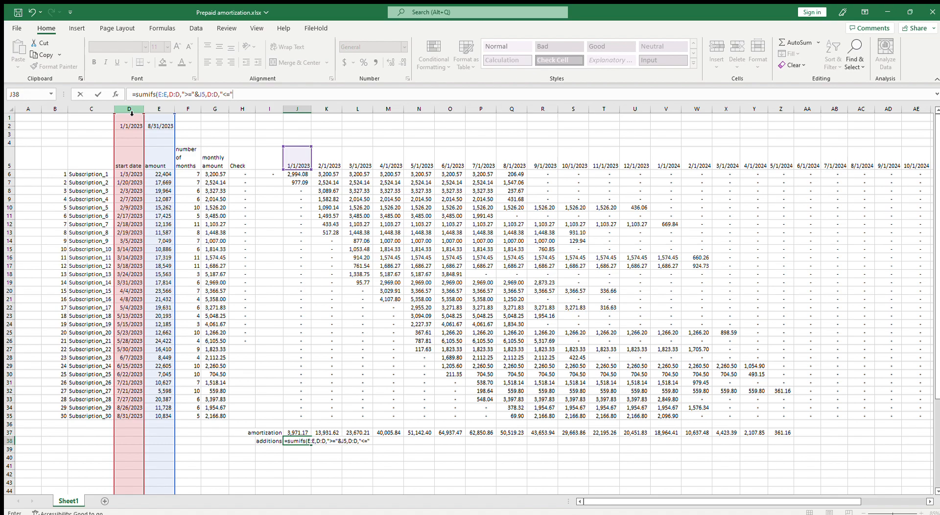
pyautogui.write('eod')
pyautogui.press('Tab')
pyautogui.click(298, 157)
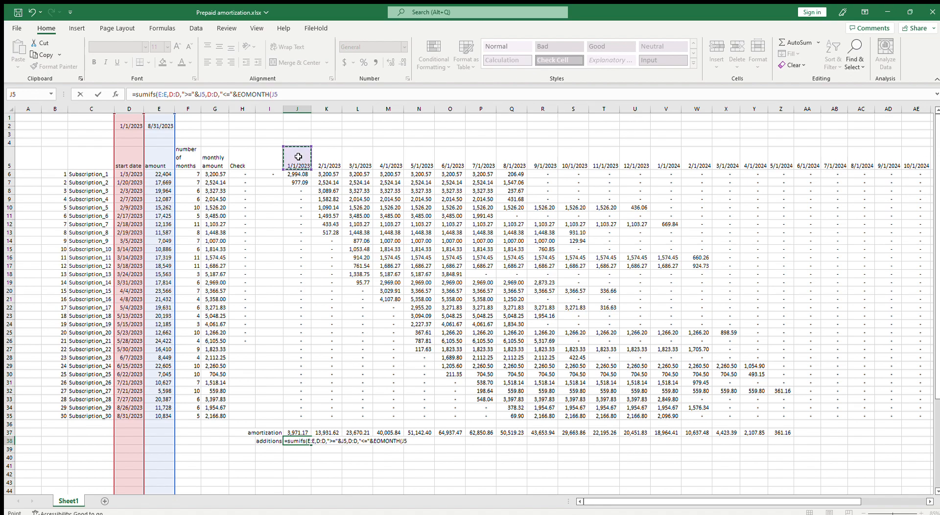
pyautogui.write(',0))')
pyautogui.press('Return')
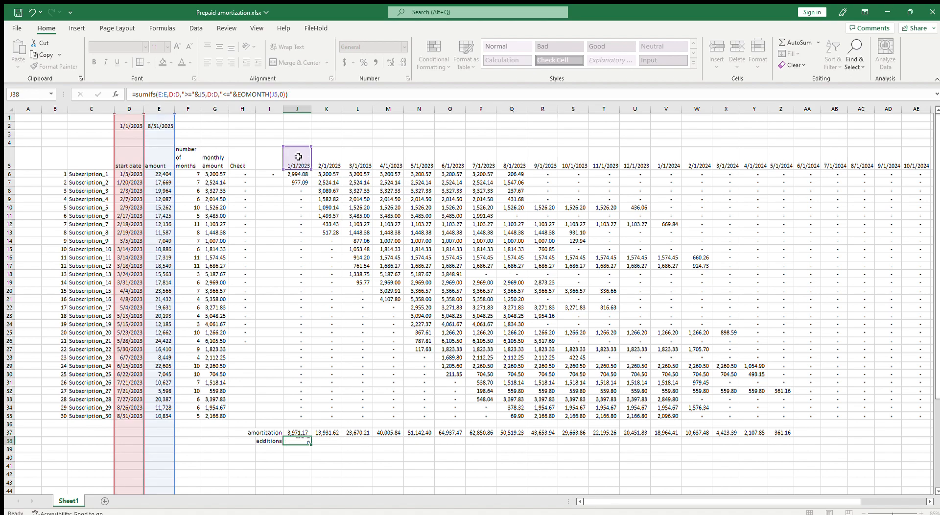
pyautogui.press('Up')
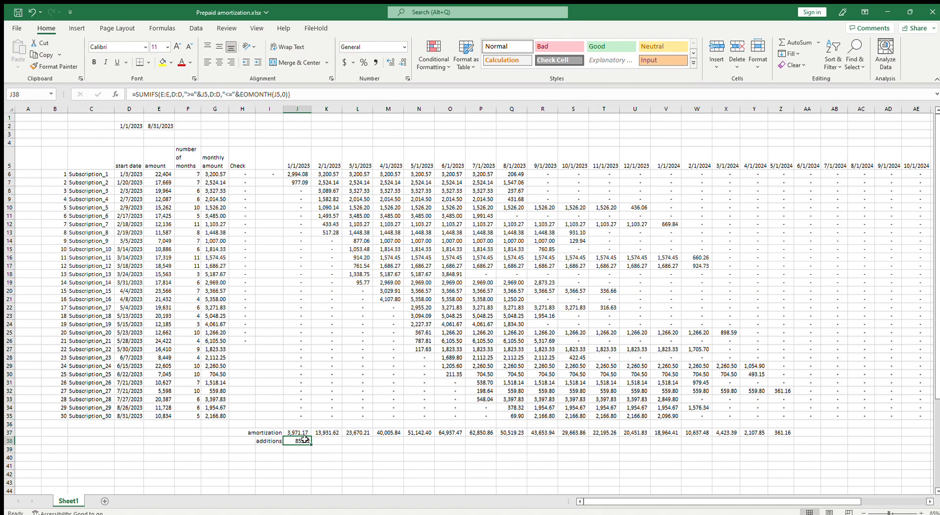
# Compare the J38 additions result with the January amounts in E6:E7 and examine the ranges its SUMIFS formula references
pyautogui.click(163, 174)
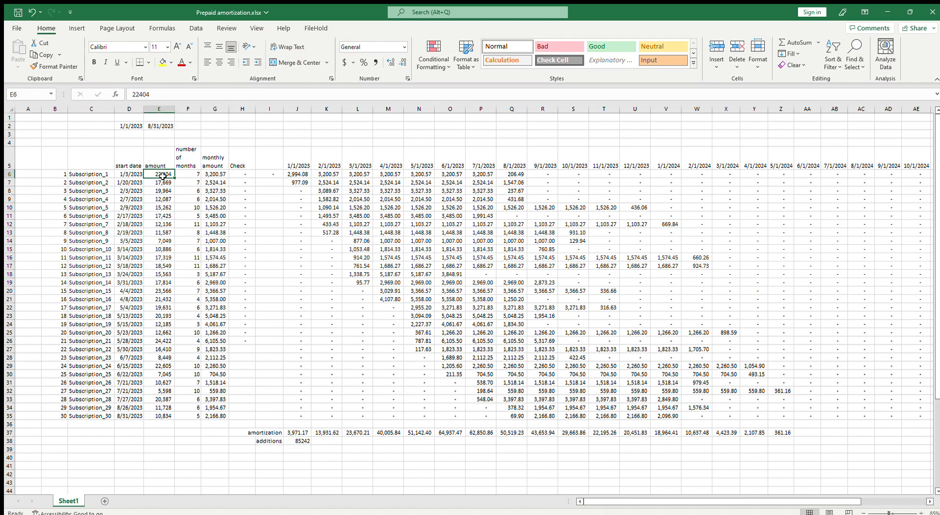
pyautogui.click(303, 440)
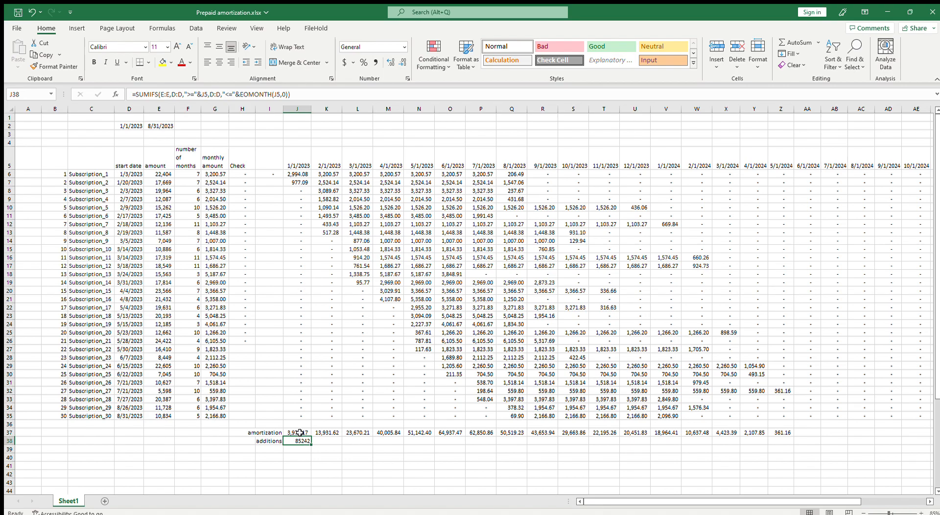
pyautogui.press('F2')
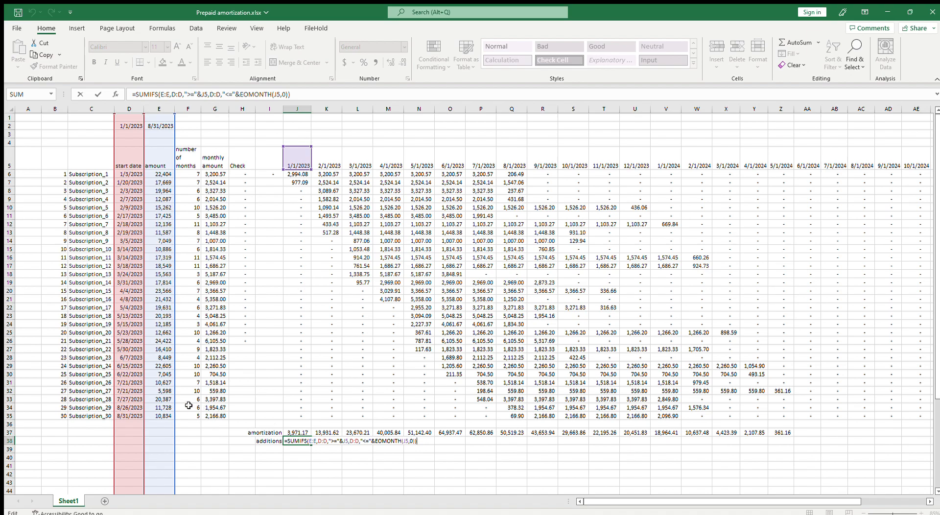
pyautogui.press('Escape')
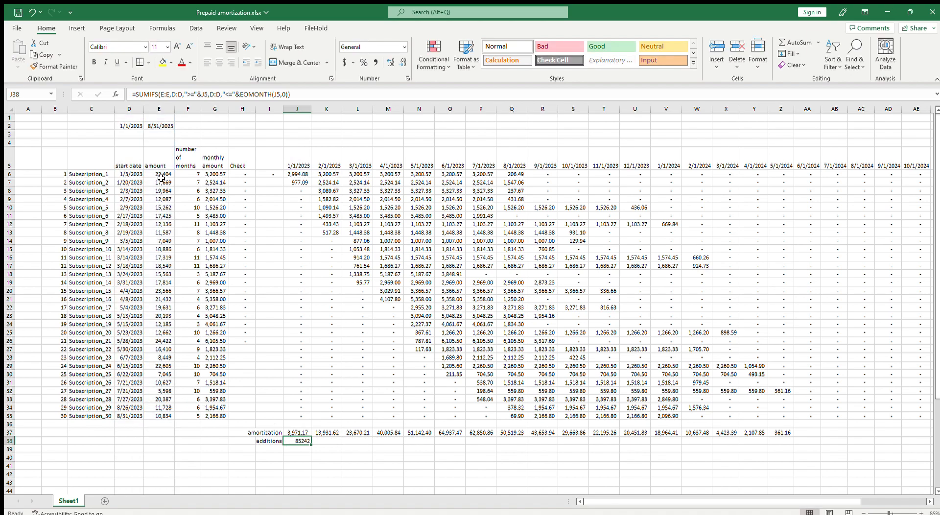
pyautogui.moveTo(159, 174); pyautogui.dragTo(159, 182)
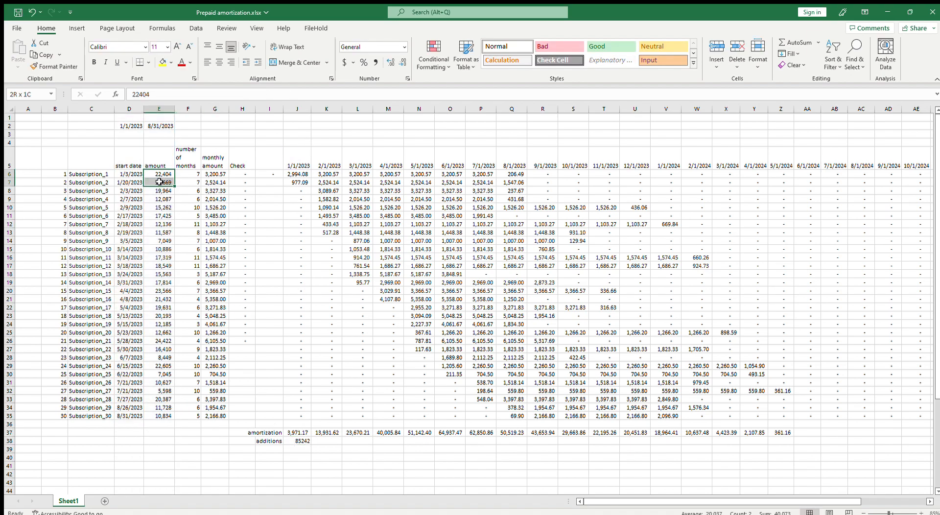
pyautogui.click(302, 441)
pyautogui.press('F2')
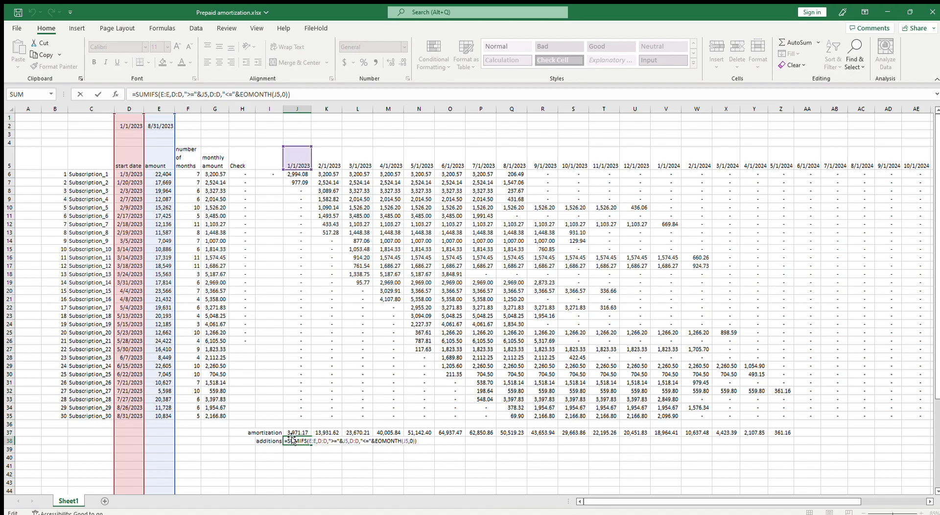
pyautogui.hotkey('ctrl', 'Return')
pyautogui.moveTo(164, 175); pyautogui.dragTo(162, 179)
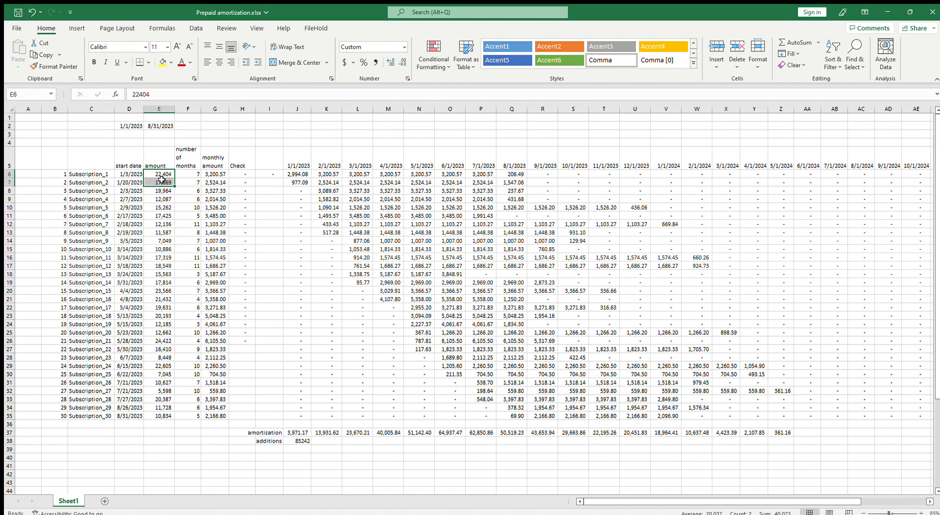
# Copy the additions formula from J38 into K38 and check which columns the copy references
pyautogui.click(303, 440)
pyautogui.moveTo(311, 445); pyautogui.dragTo(334, 442)
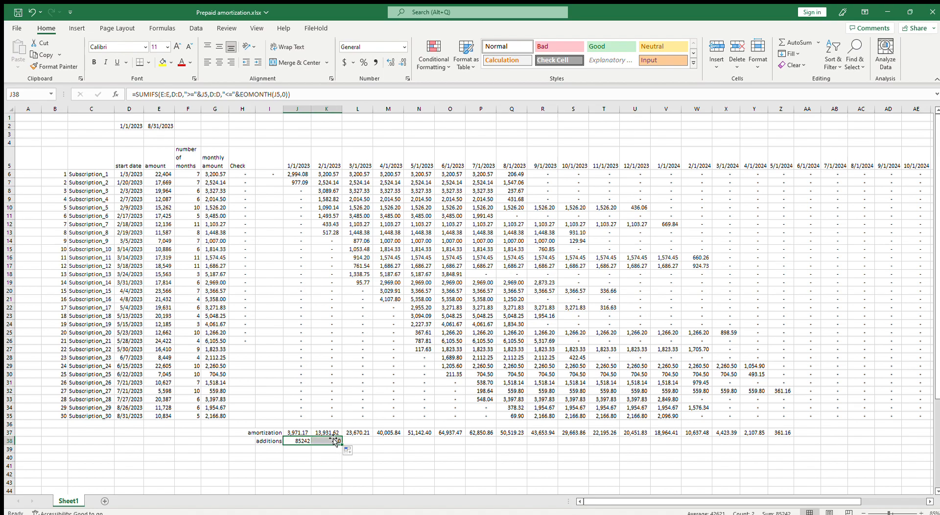
pyautogui.click(335, 442)
pyautogui.doubleClick(334, 444)
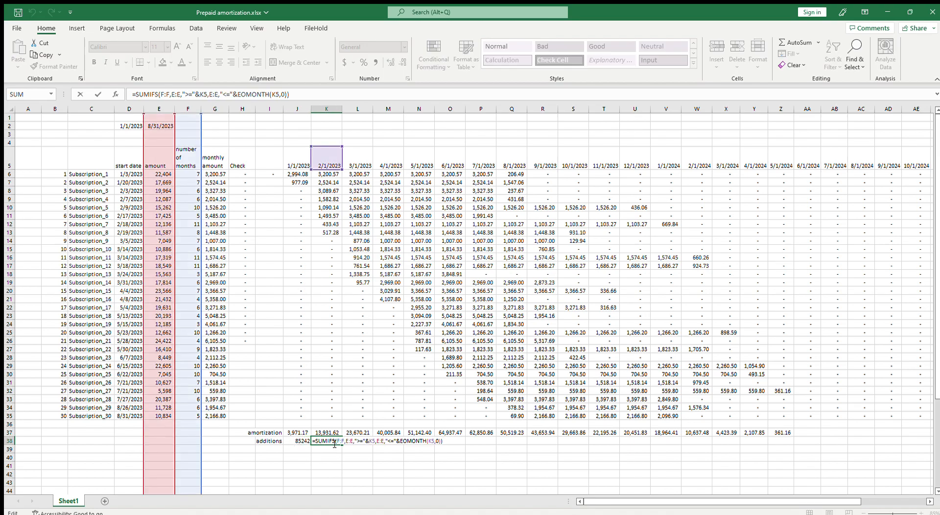
pyautogui.moveTo(144, 166); pyautogui.dragTo(136, 163)
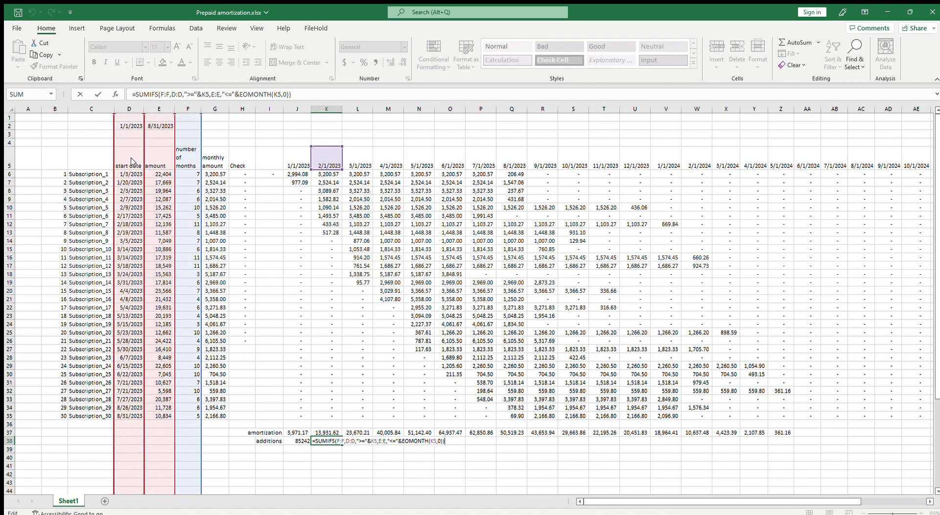
pyautogui.press('Escape')
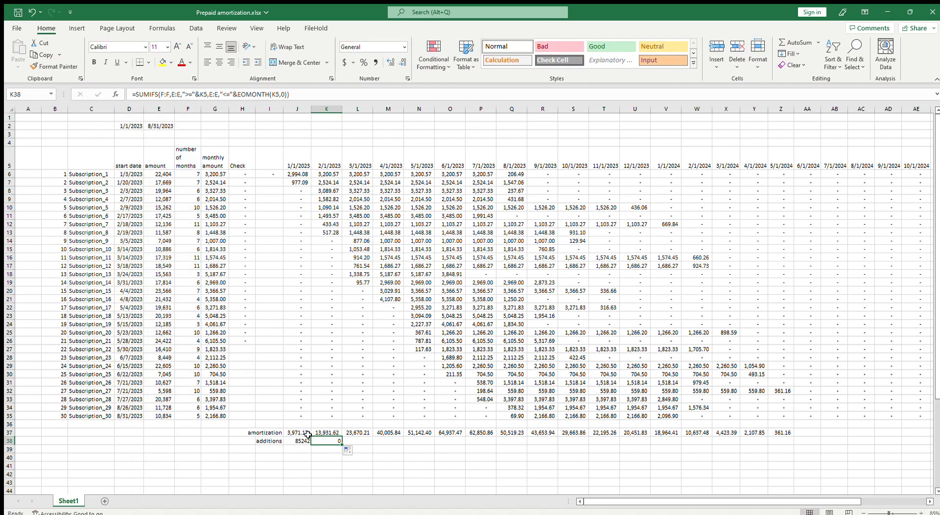
# Make the sum and criteria columns in the J38 SUMIFS formula absolute as $E:$E and $D:$D
pyautogui.press('Left')
pyautogui.click(168, 94)
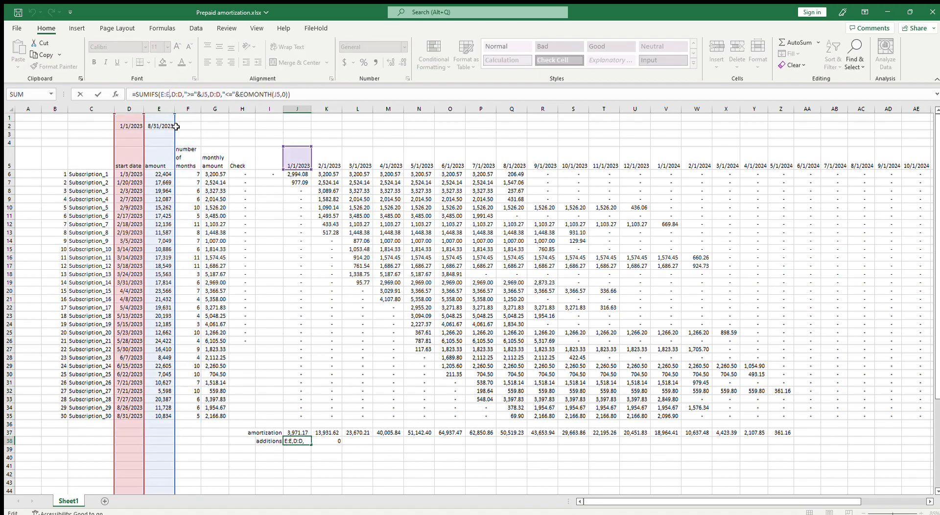
pyautogui.press('F4')
pyautogui.doubleClick(186, 94)
pyautogui.press('F4')
pyautogui.doubleClick(228, 94)
pyautogui.press('F4')
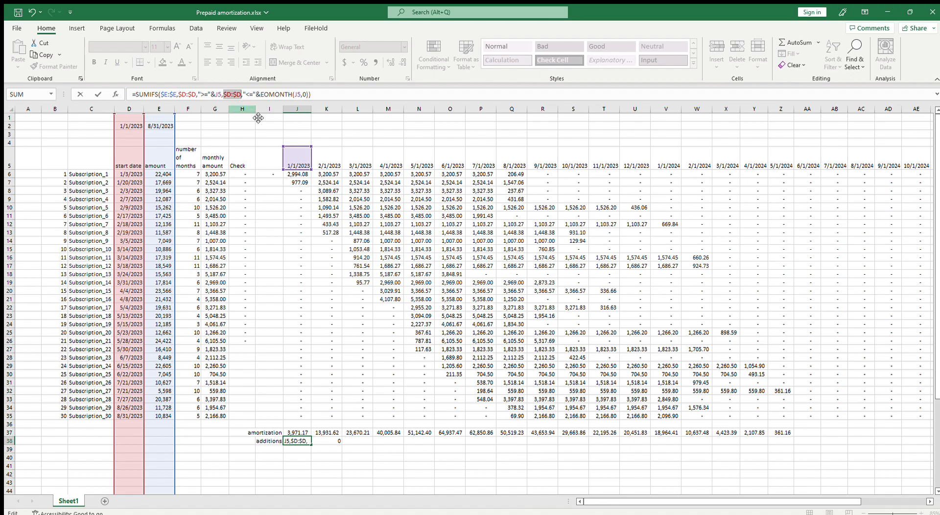
# Lock the header row in both date references of the J38 formula as J$5 and commit it
pyautogui.click(218, 95)
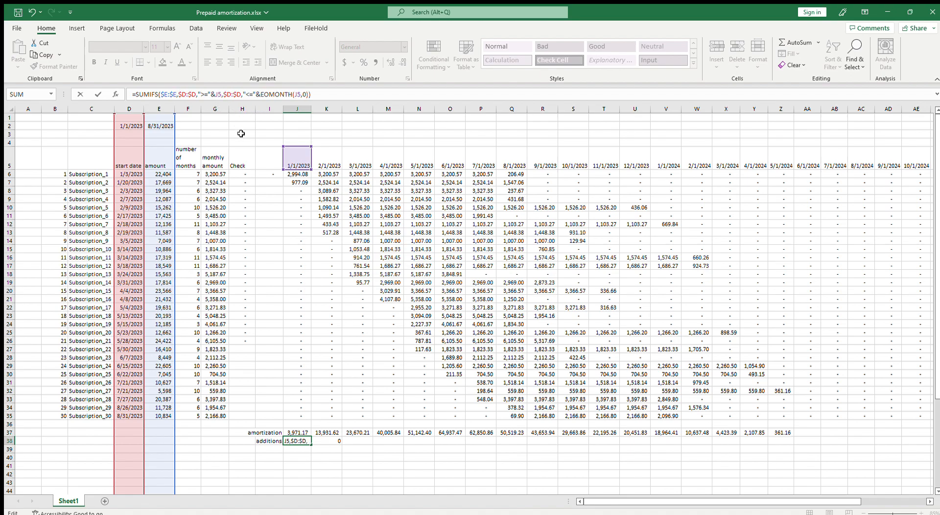
pyautogui.write('$')
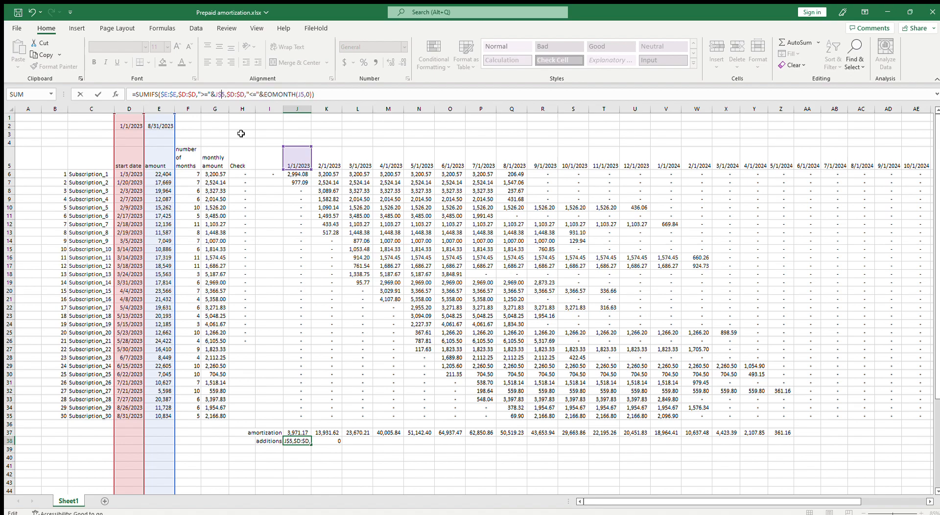
pyautogui.click(302, 96)
pyautogui.write('$')
pyautogui.press('Return')
# Copy the J38 formula into K38 and check it against the February subscription amounts in E8:E13
pyautogui.click(304, 441)
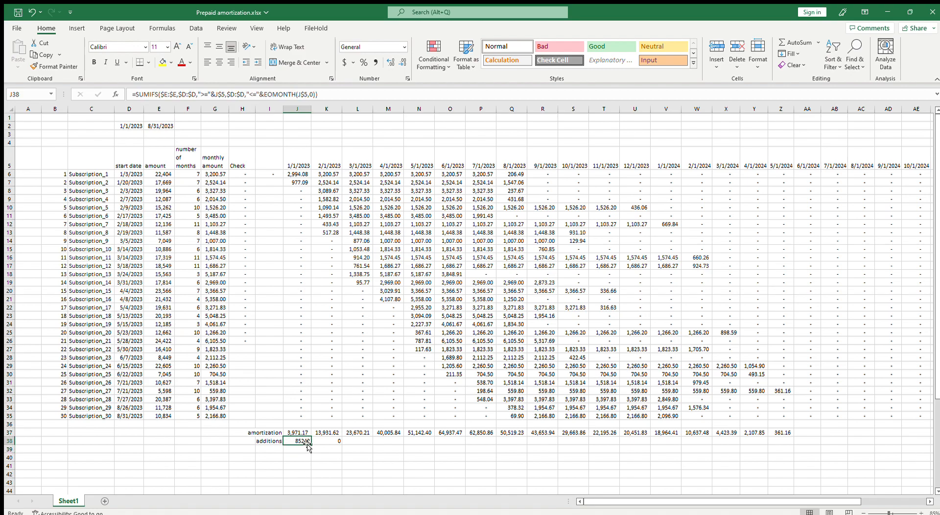
pyautogui.moveTo(311, 443); pyautogui.dragTo(343, 449)
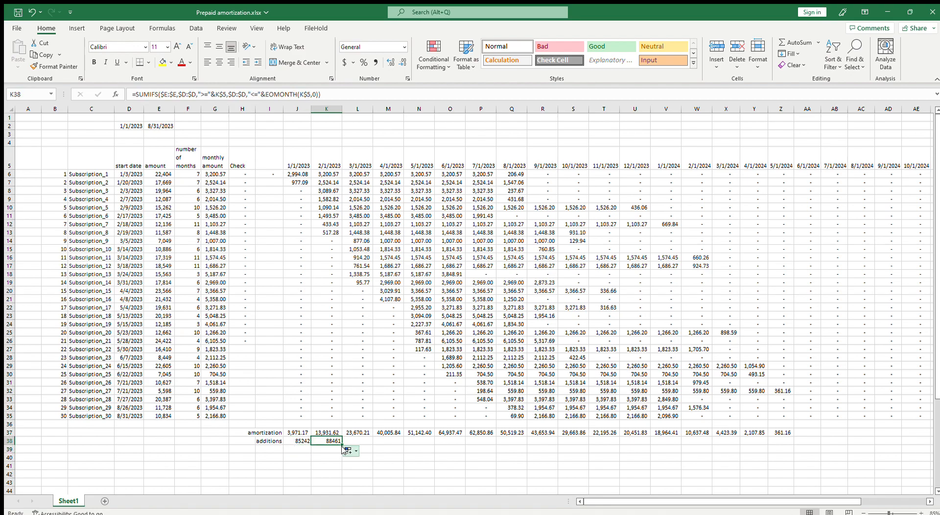
pyautogui.press('F2')
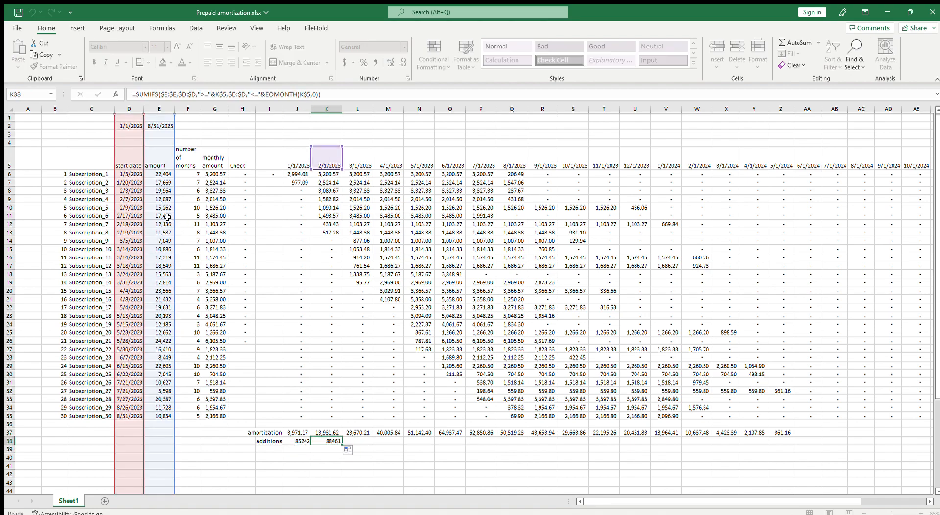
pyautogui.press('Escape')
pyautogui.moveTo(160, 191); pyautogui.dragTo(160, 230)
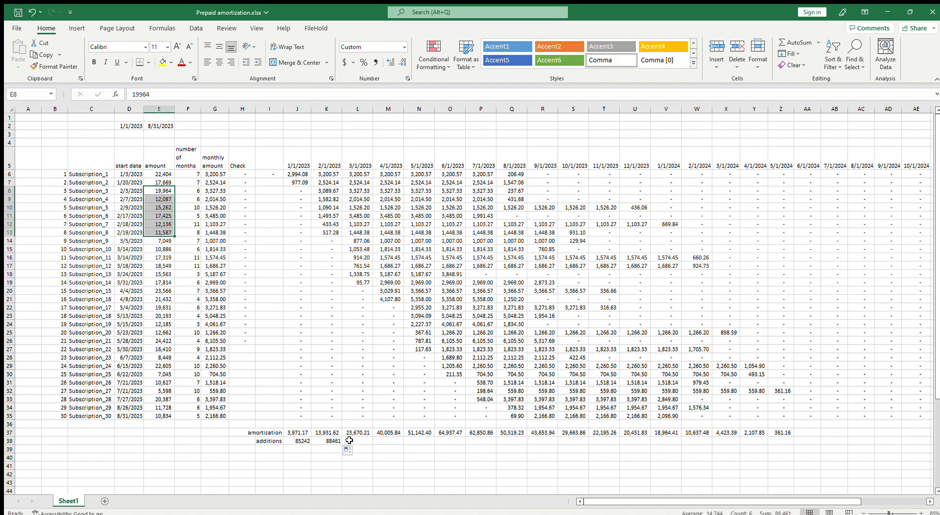
# Clear the dates from D2:E2 and check the ranges referenced by the J38 SUMIFS formula
pyautogui.click(132, 126)
pyautogui.moveTo(135, 126); pyautogui.dragTo(170, 129)
pyautogui.press('Delete')
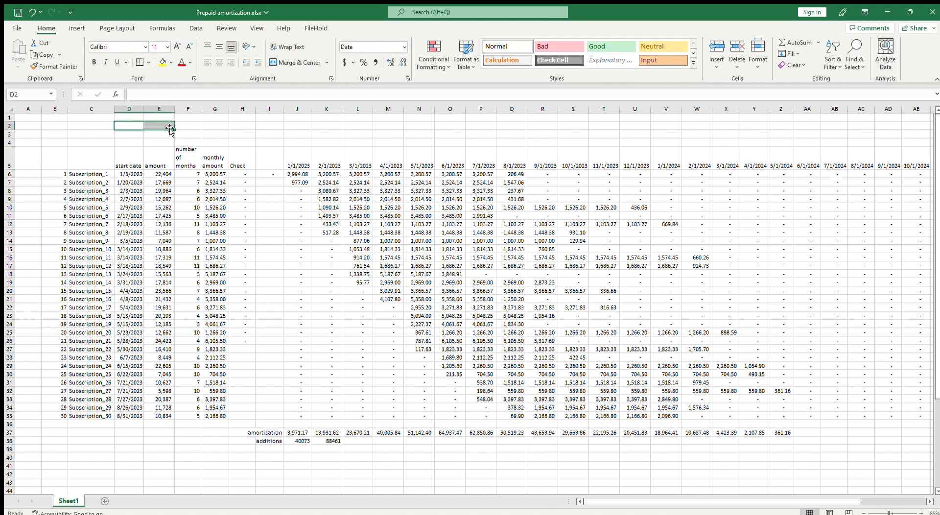
pyautogui.click(306, 442)
pyautogui.press('F2')
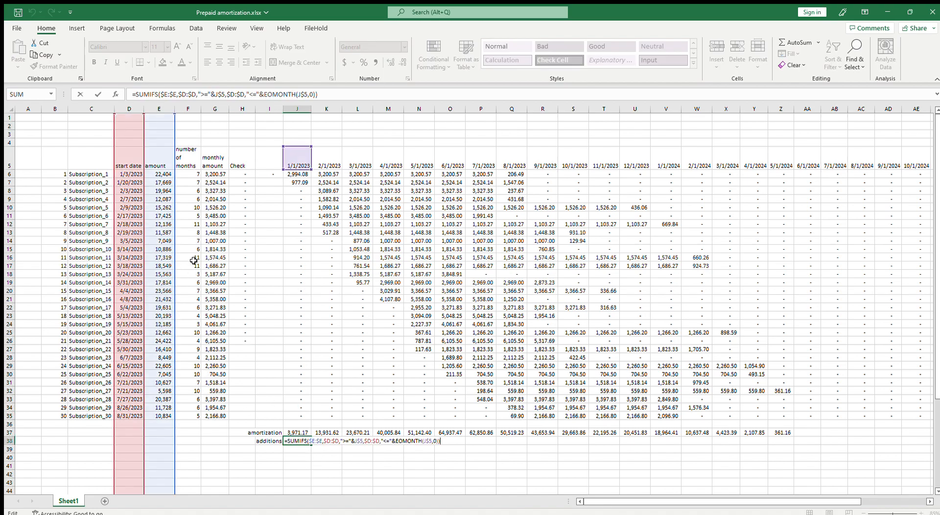
pyautogui.press('Escape')
# Copy the formatting of amortization total J37 onto the additions cells J38:Z38
pyautogui.click(297, 433)
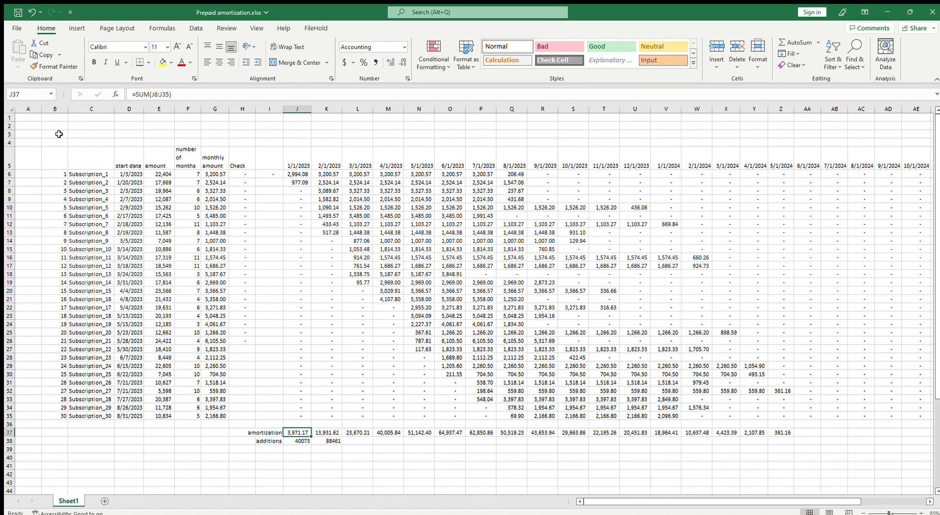
pyautogui.click(54, 66)
pyautogui.moveTo(298, 441)
pyautogui.mouseDown()
pyautogui.moveTo(613, 459)
pyautogui.moveTo(794, 446)
pyautogui.mouseUp()
# Fill the additions formula from K38 through Z38 and autofit the width of column J
pyautogui.click(327, 441)
pyautogui.doubleClick(311, 109)
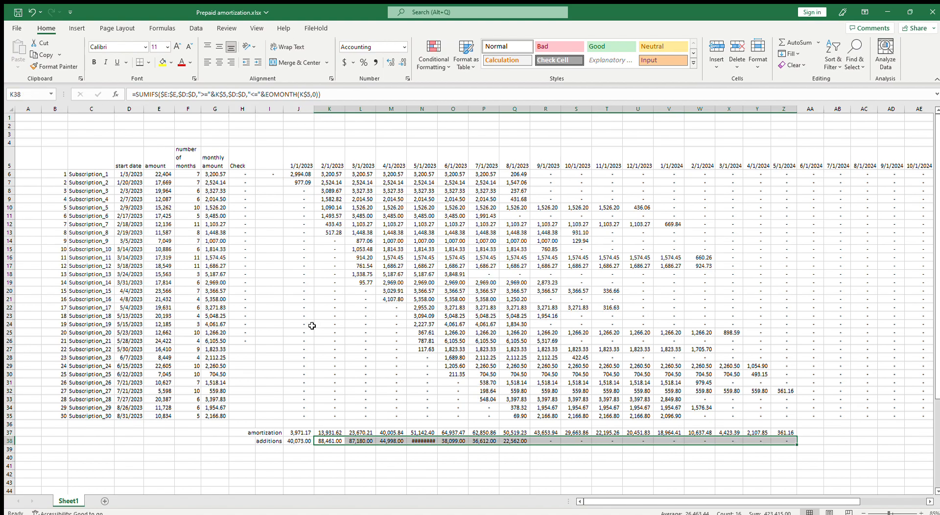
pyautogui.click(312, 341)
pyautogui.click(304, 442)
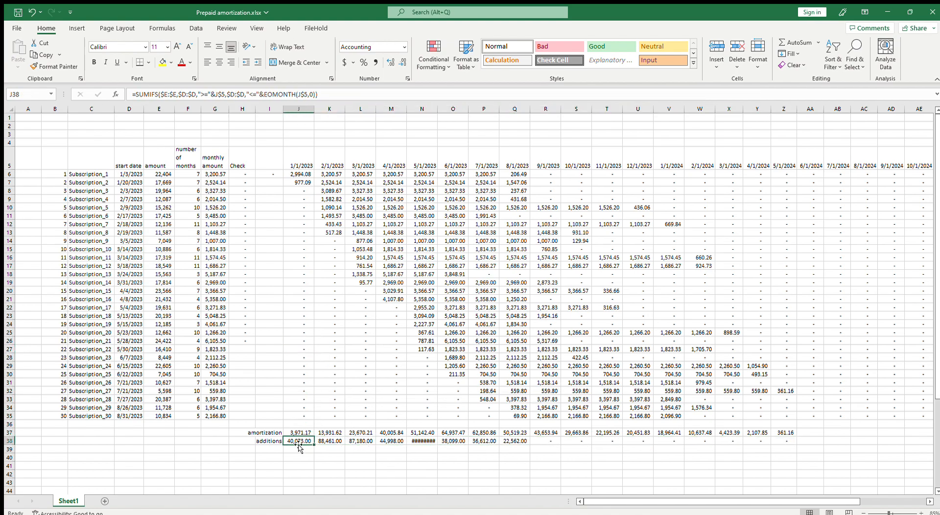
# Enter 250000 in H40 and format it in comma style with no decimals
pyautogui.click(277, 433)
pyautogui.click(280, 444)
pyautogui.click(248, 458)
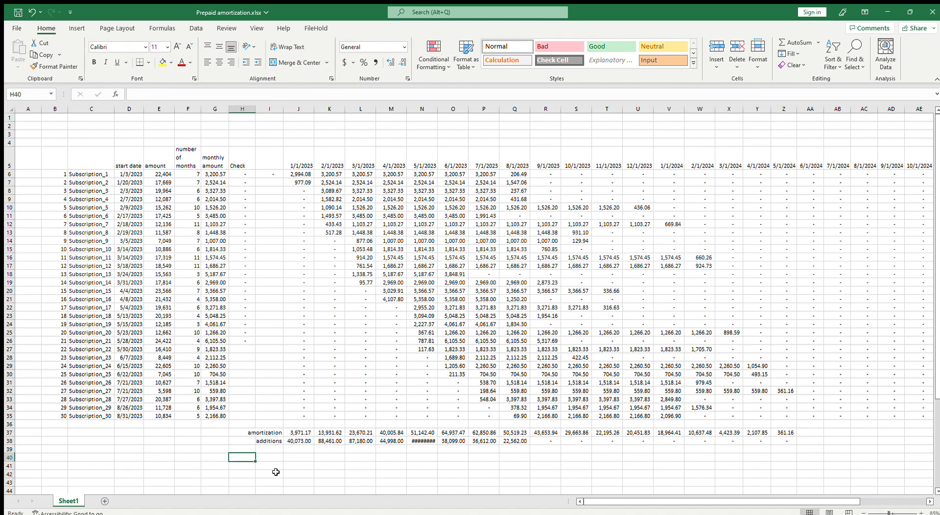
pyautogui.press('Up')
pyautogui.press('Right')
pyautogui.press('Down')
pyautogui.press('Left')
pyautogui.write('25000')
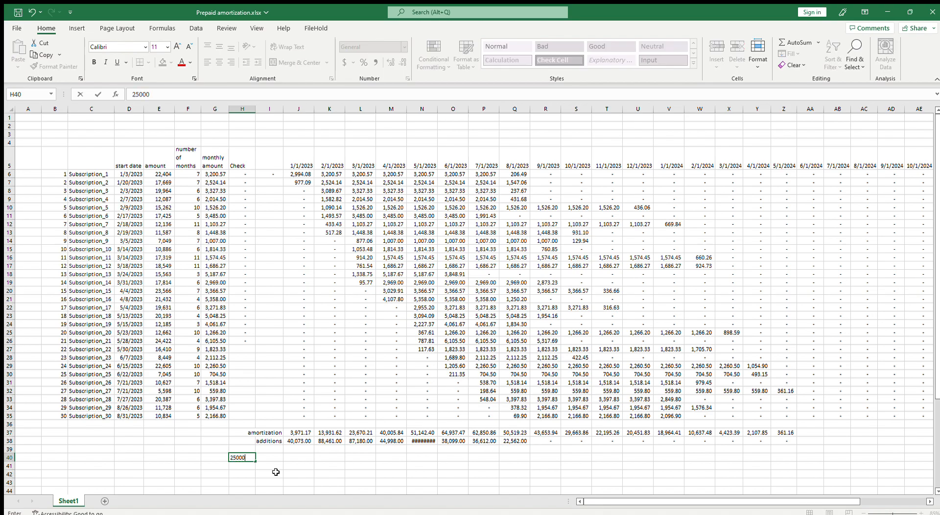
pyautogui.press('Return')
pyautogui.press('Up')
pyautogui.click(376, 62)
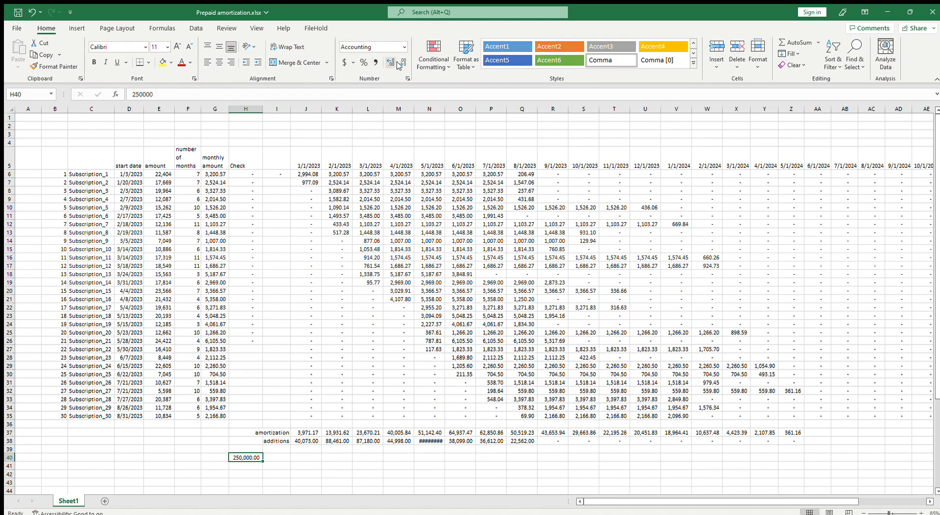
pyautogui.click(400, 64)
pyautogui.click(400, 64)
# Enter the balance formula =H40-J37+J38 in J40
pyautogui.click(300, 457)
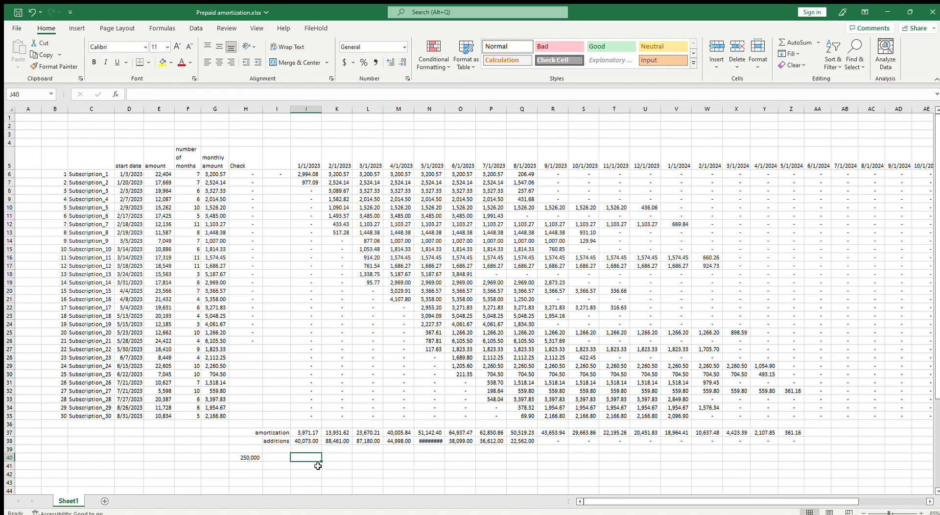
pyautogui.write('=')
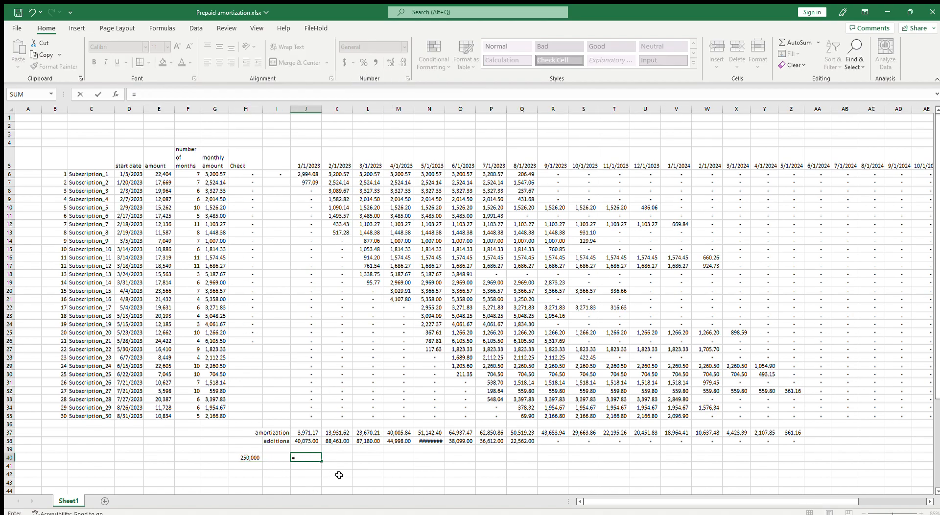
pyautogui.press('Left')
pyautogui.press('Left')
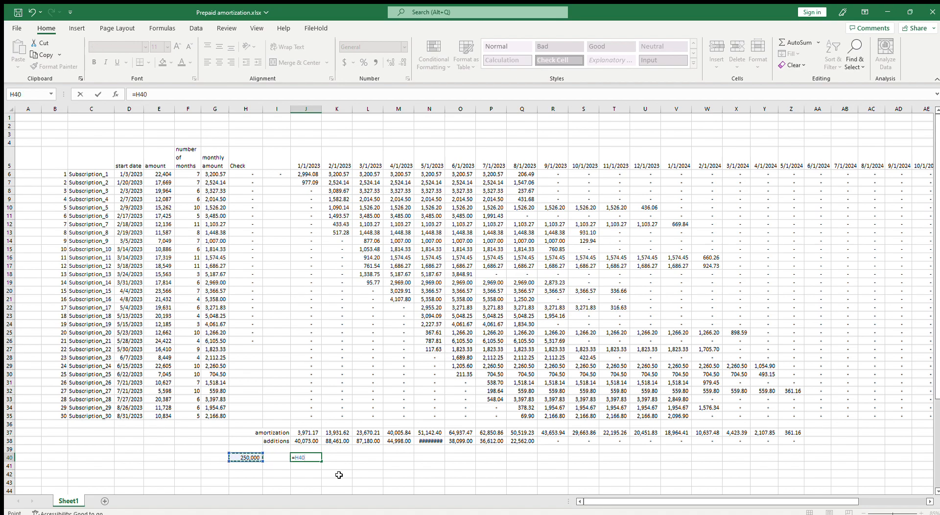
pyautogui.write('-')
pyautogui.press('Up')
pyautogui.press('Up')
pyautogui.press('Up')
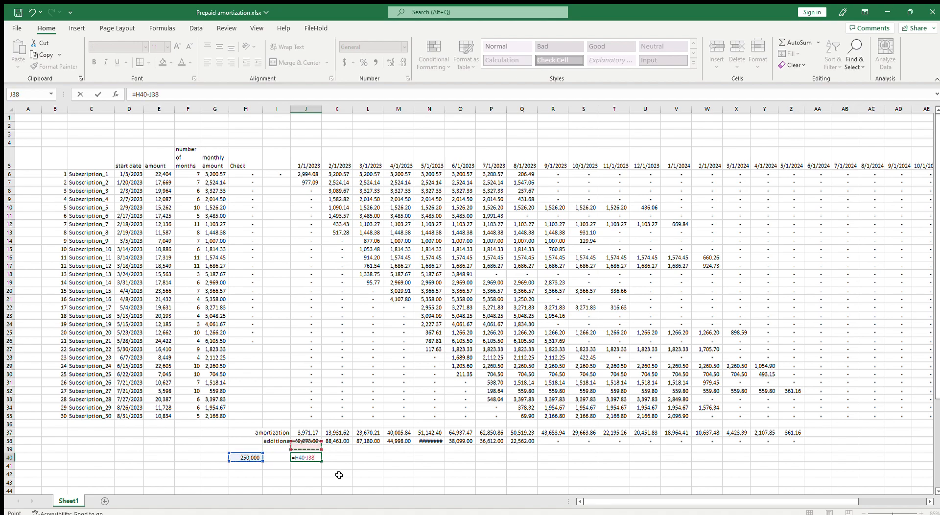
pyautogui.write('+')
pyautogui.press('Up')
pyautogui.press('Up')
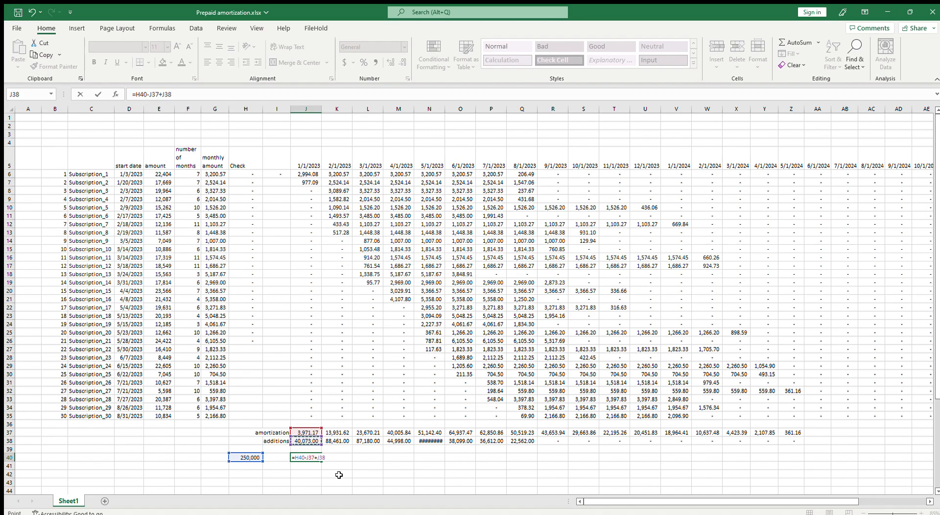
pyautogui.hotkey('ctrl', 'Return')
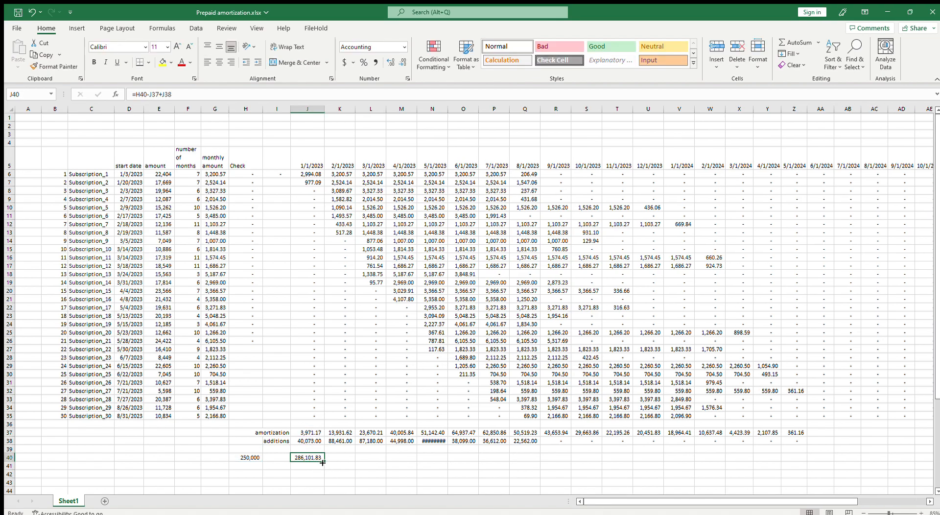
# Fill the balance formula from J40 through S40 and check the formula copied to R40
pyautogui.moveTo(323, 462); pyautogui.dragTo(598, 483)
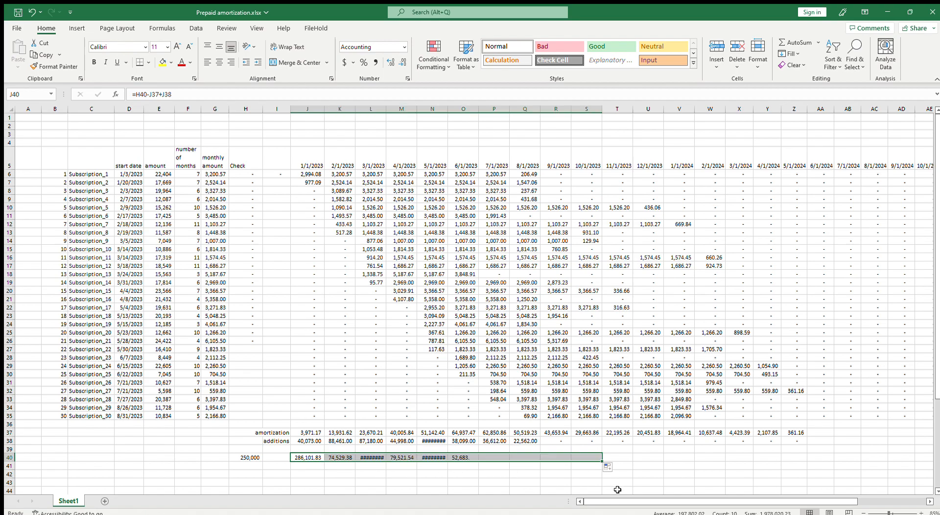
pyautogui.click(559, 439)
pyautogui.click(566, 457)
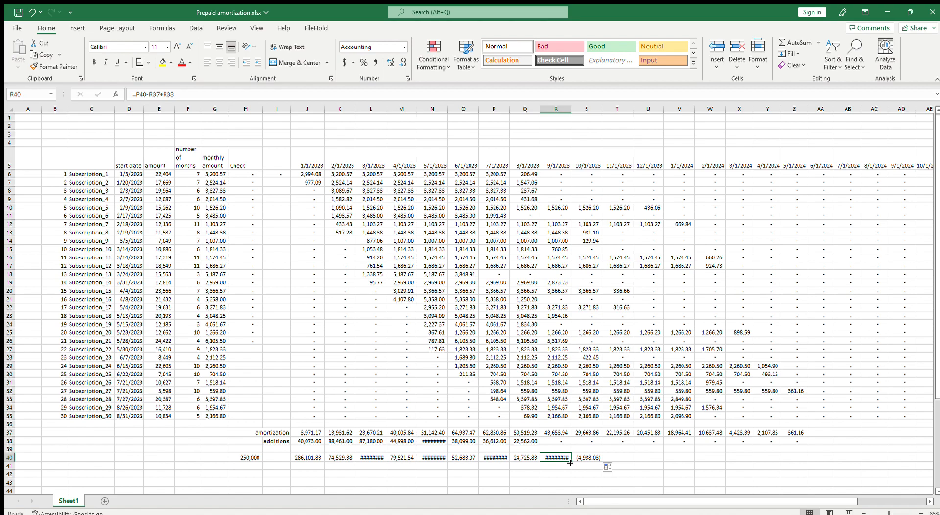
# Insert eleven blank rows at rows 36 to 46, between the last subscription and the amortization totals
pyautogui.click(130, 433)
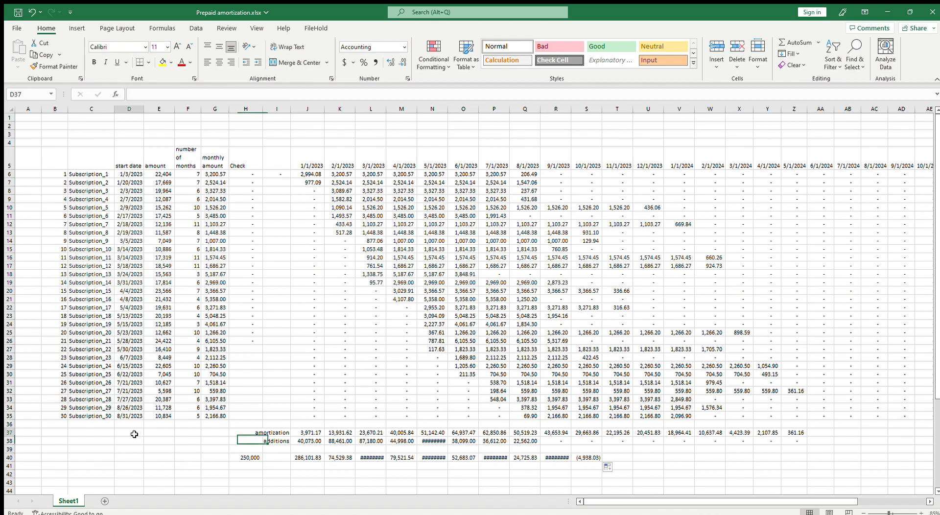
pyautogui.scroll(-3, 137, 424)
pyautogui.moveTo(10, 325); pyautogui.dragTo(10, 407)
pyautogui.hotkey('ctrl', 'shift', '+')
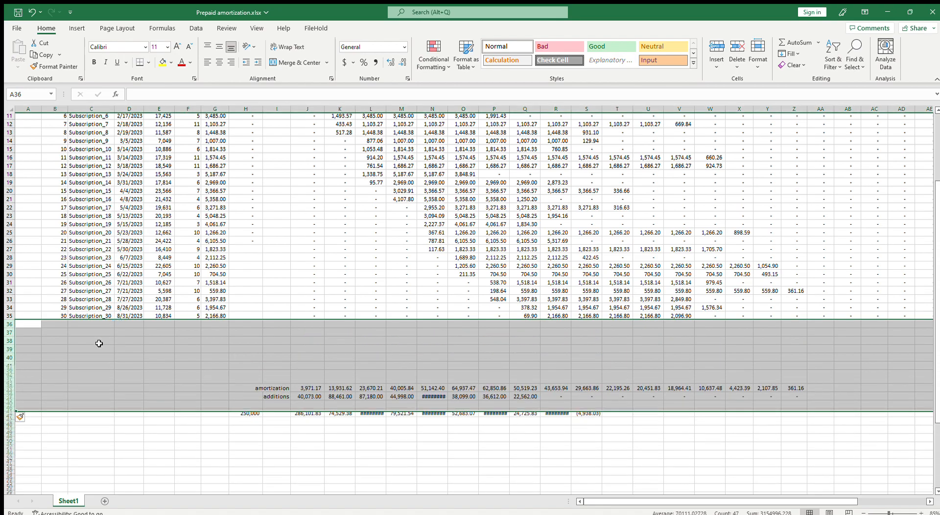
# Extend the numbering in column B to 39 and fill the subscription names in column C down to row 44
pyautogui.moveTo(57, 257); pyautogui.dragTo(57, 292)
pyautogui.moveTo(68, 294); pyautogui.dragTo(64, 392)
pyautogui.click(91, 315)
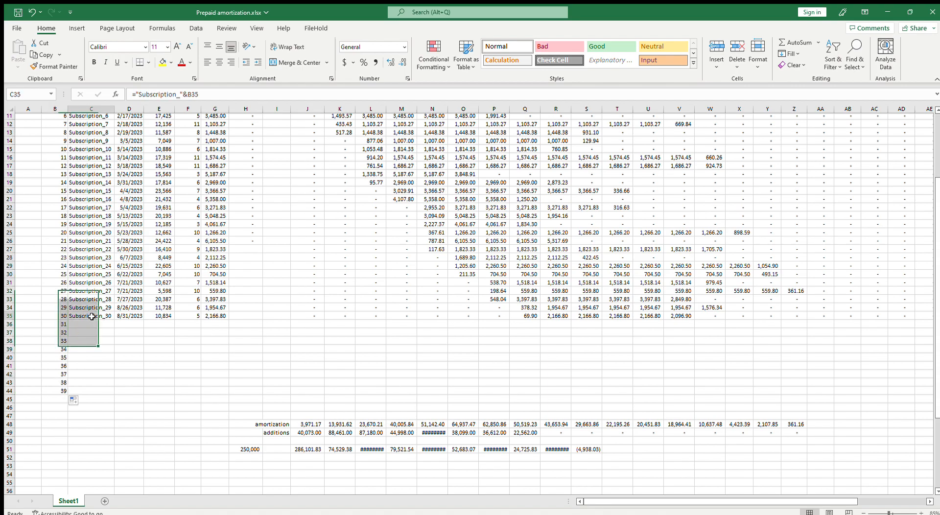
pyautogui.moveTo(114, 320); pyautogui.dragTo(115, 391)
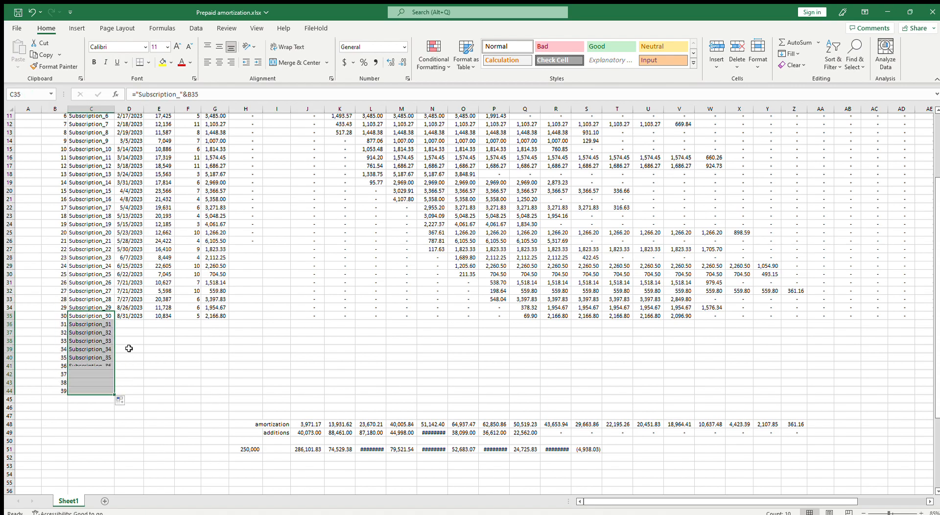
pyautogui.click(125, 324)
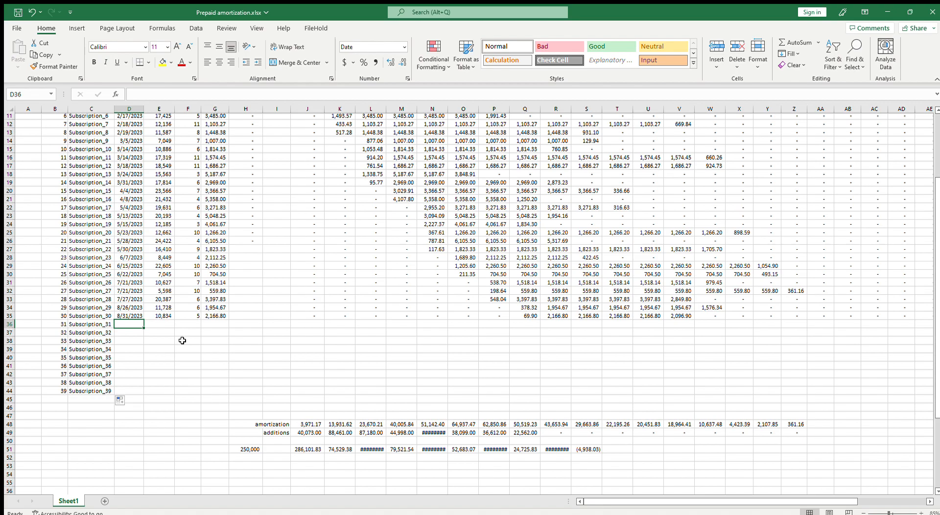
pyautogui.write('=')
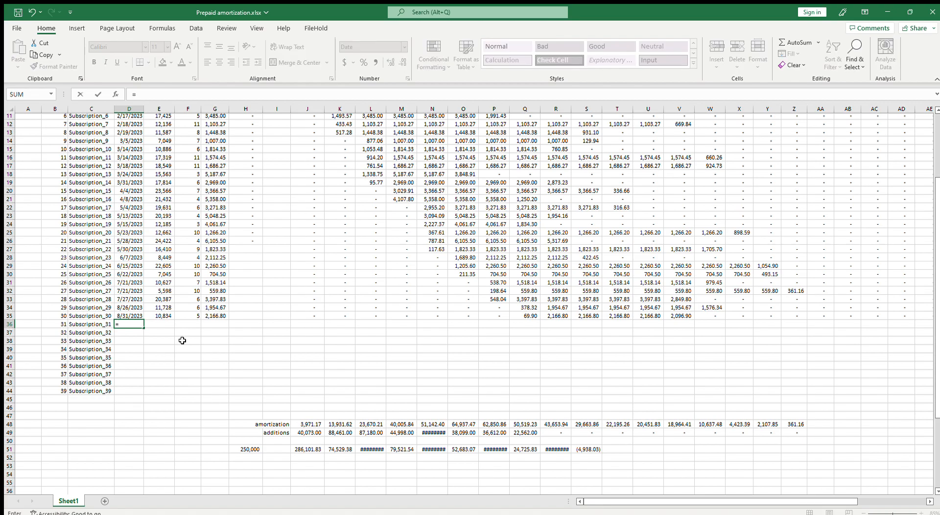
pyautogui.press('Escape')
pyautogui.click(56, 407)
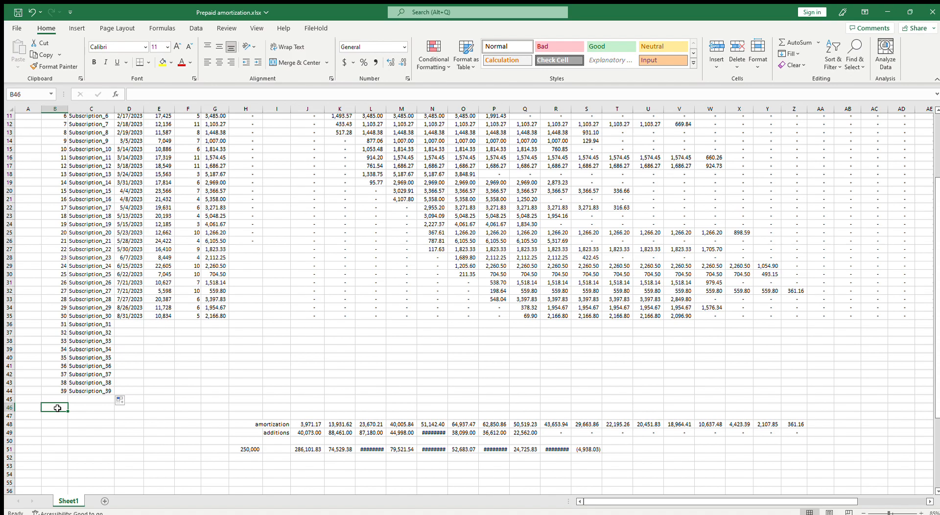
# Enter the date limits 9/1/2023 in B46 and 9/30/2023 in B47, below the subscription list
pyautogui.write('9')
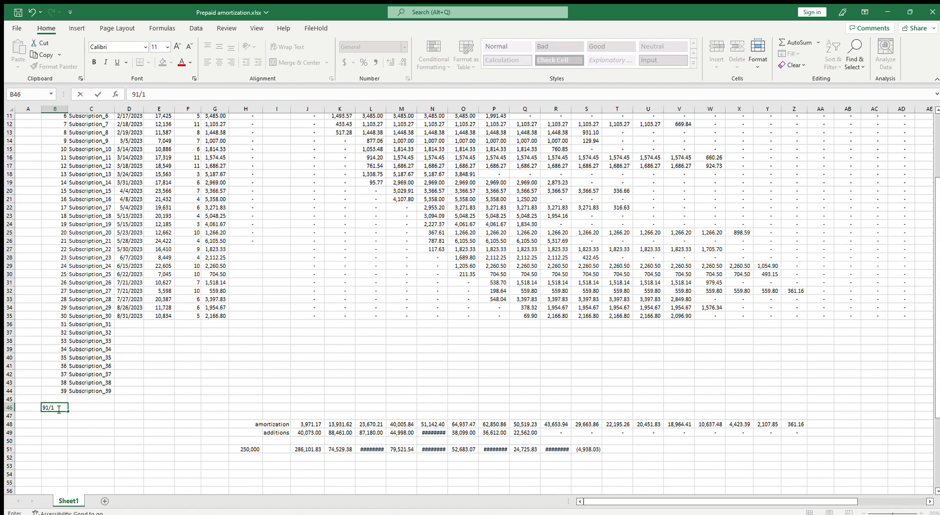
pyautogui.write('/1/2023')
pyautogui.press('Return')
pyautogui.write('9/30')
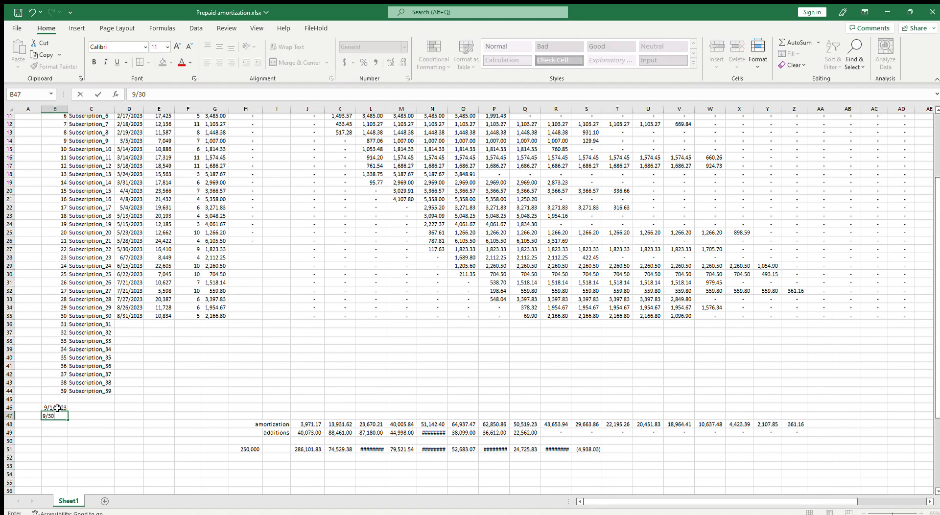
pyautogui.write('/2023')
pyautogui.hotkey('ctrl', 'Return')
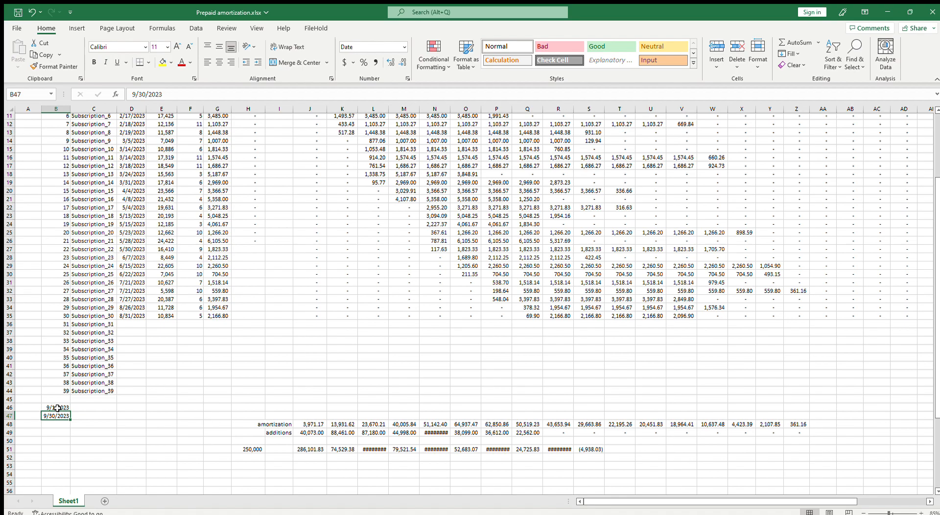
# Enter =RANDBETWEEN($B$46,$B$47) as the start date of Subscription_31 in D36
pyautogui.click(135, 326)
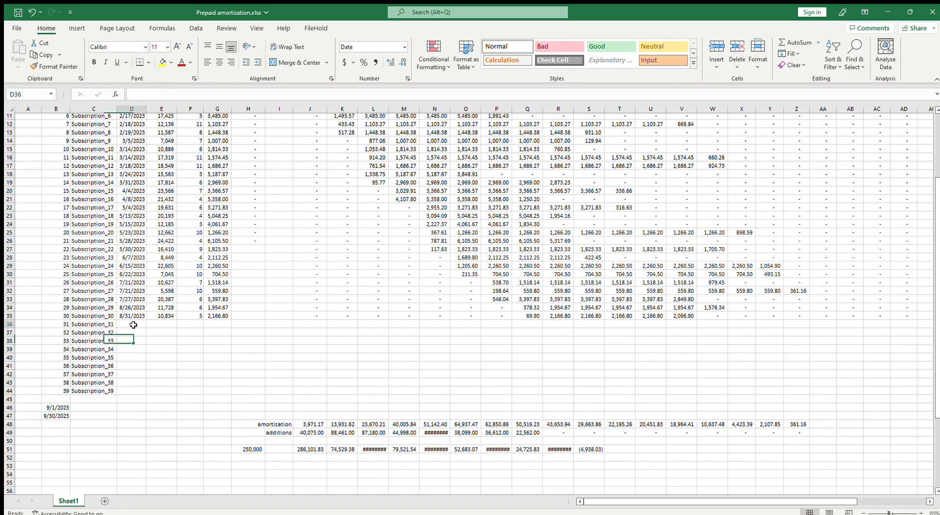
pyautogui.write('=ra')
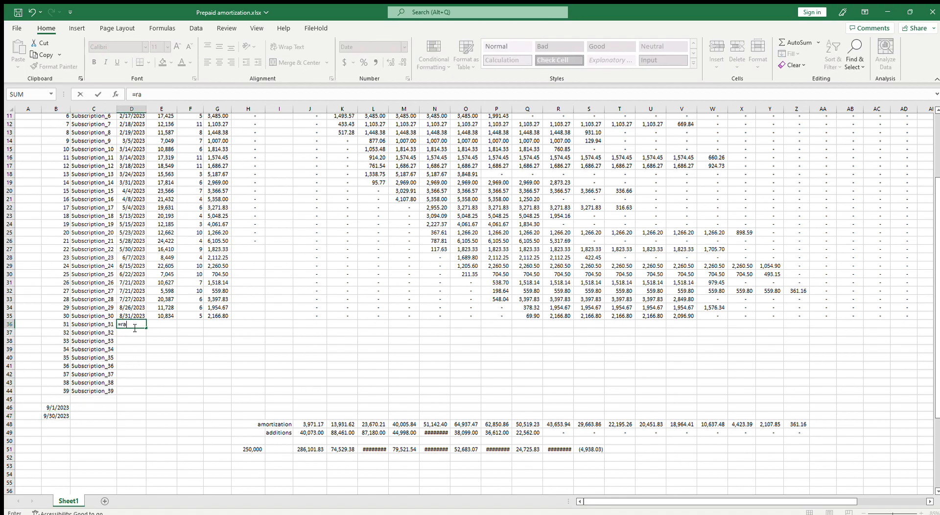
pyautogui.write('ndb')
pyautogui.press('Tab')
pyautogui.click(62, 407)
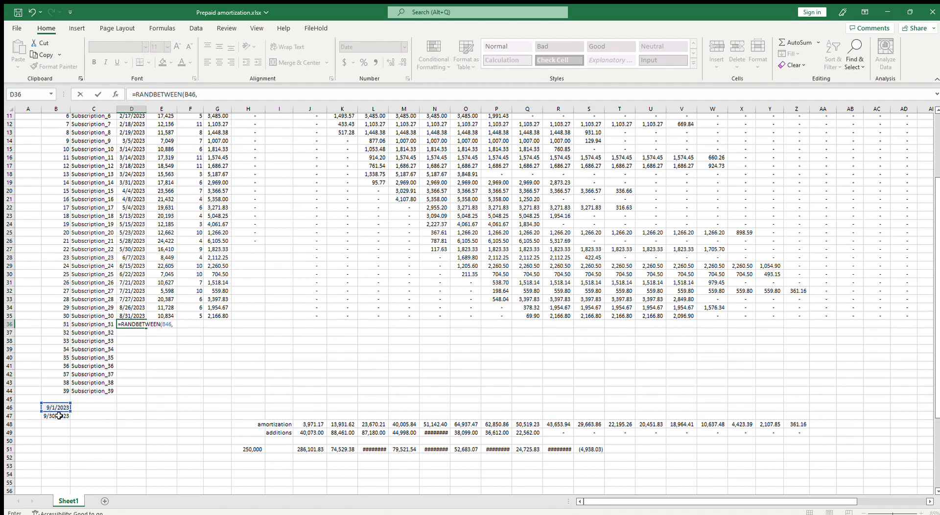
pyautogui.write(',')
pyautogui.click(58, 416)
pyautogui.press('F4')
pyautogui.click(165, 324)
pyautogui.press('F4')
pyautogui.click(217, 324)
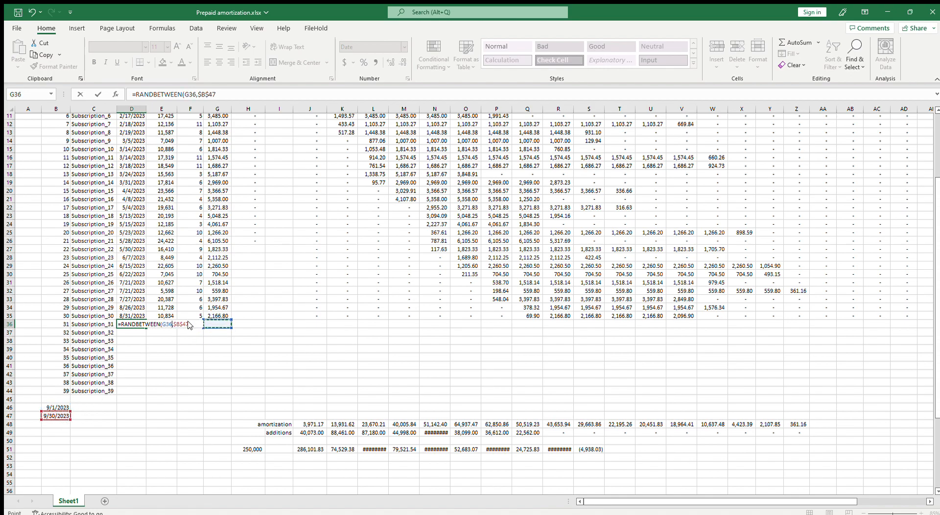
pyautogui.click(58, 408)
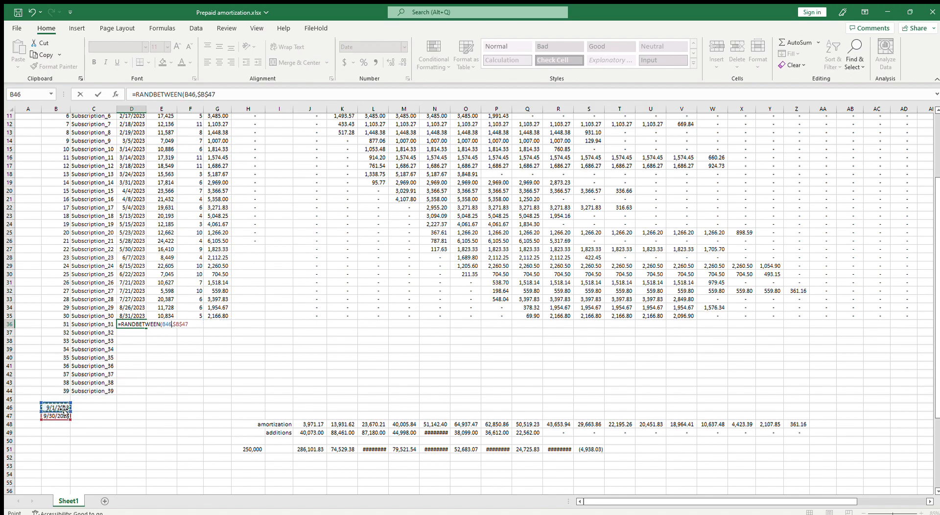
pyautogui.press('F4')
pyautogui.click(194, 327)
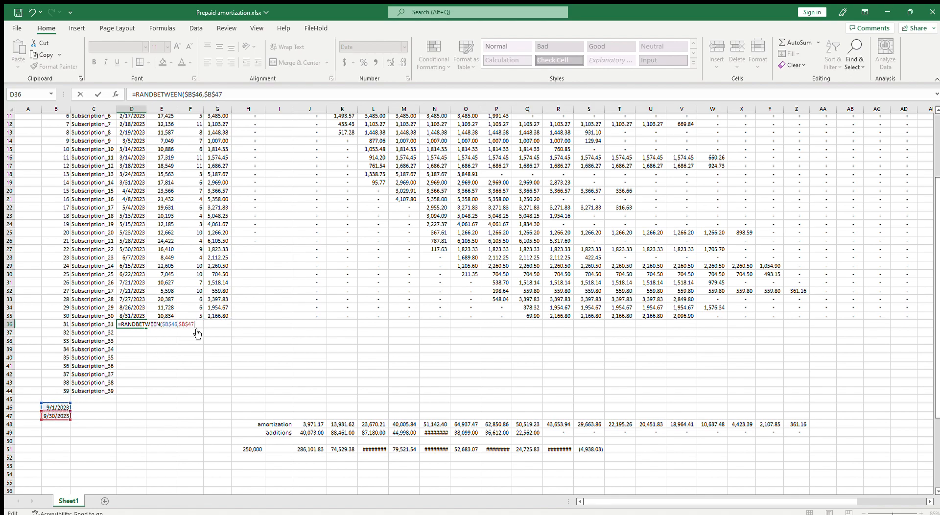
pyautogui.press('Tab')
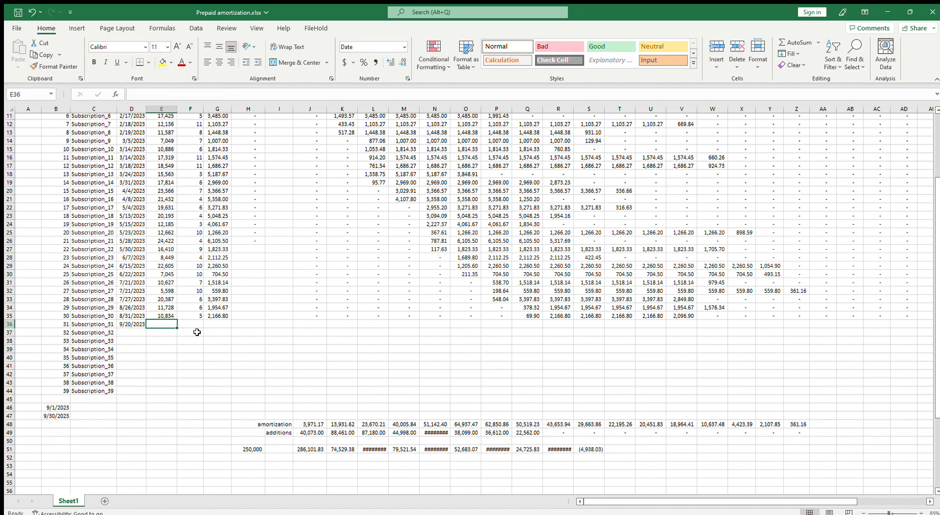
# Enter a RANDBETWEEN formula with limits 5000 and 25000 as the amount of Subscription_31 in E36
pyautogui.write('=rand')
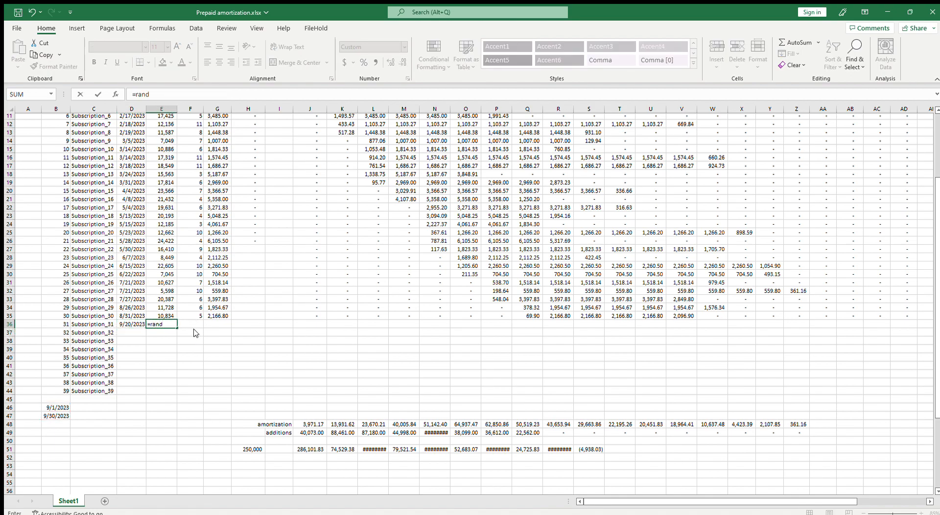
pyautogui.press('Tab')
pyautogui.write('5000,25000')
pyautogui.press('Tab')
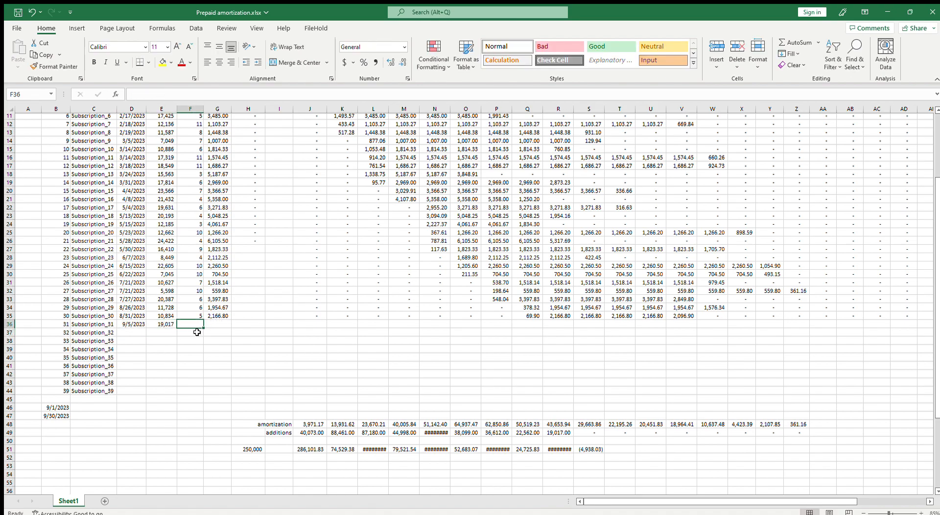
# Enter a RANDBETWEEN formula with limits 3 and 12 as the number of months in F36
pyautogui.write('=randb')
pyautogui.press('Tab')
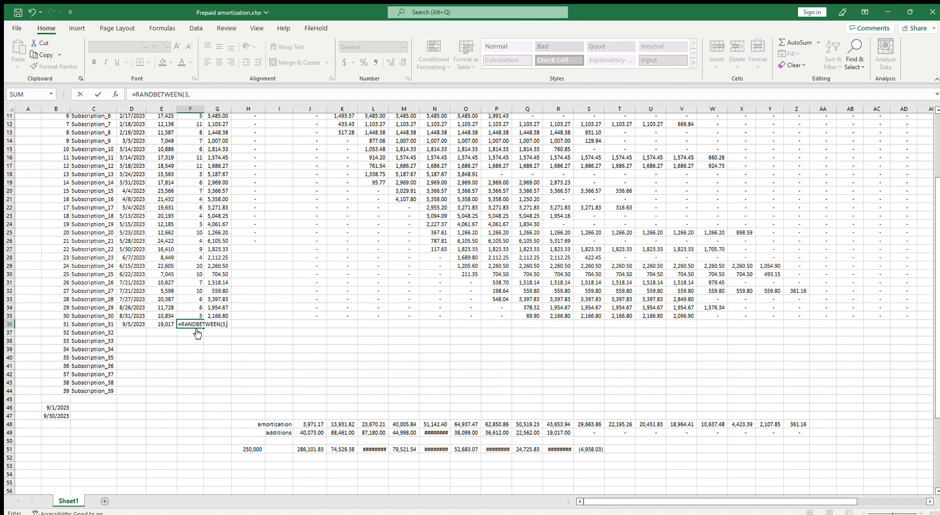
pyautogui.write('3,12')
pyautogui.press('Return')
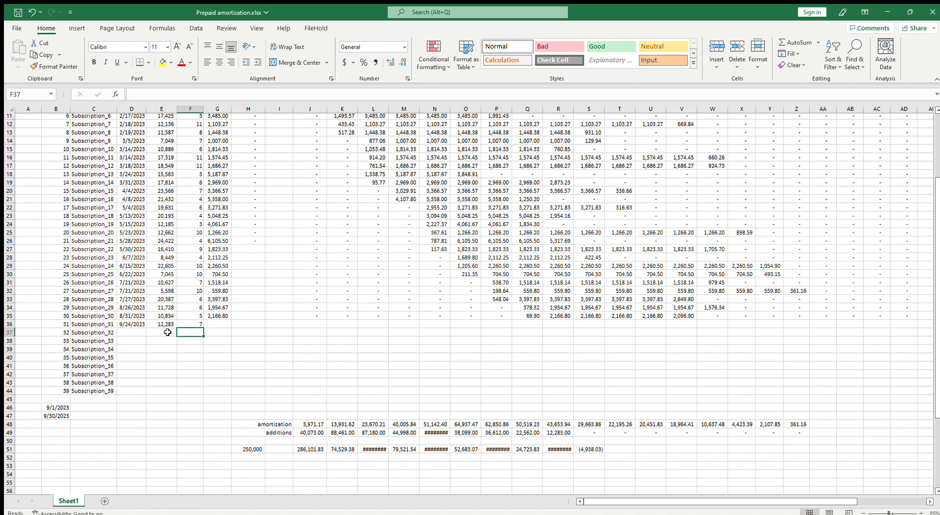
# Fill the random formulas in D36:F36 down to row 40 and delete the unused subscription rows 41 to 44
pyautogui.moveTo(125, 325); pyautogui.dragTo(201, 361)
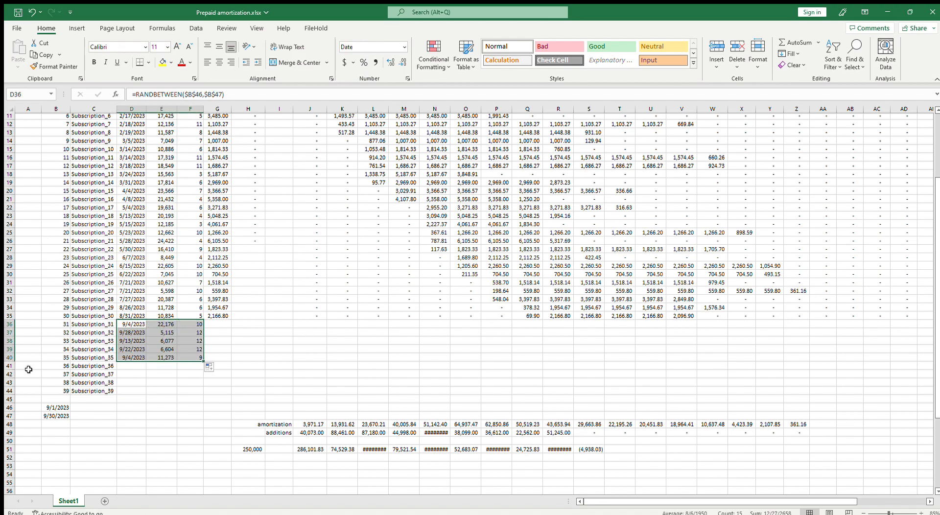
pyautogui.moveTo(13, 368); pyautogui.dragTo(12, 391)
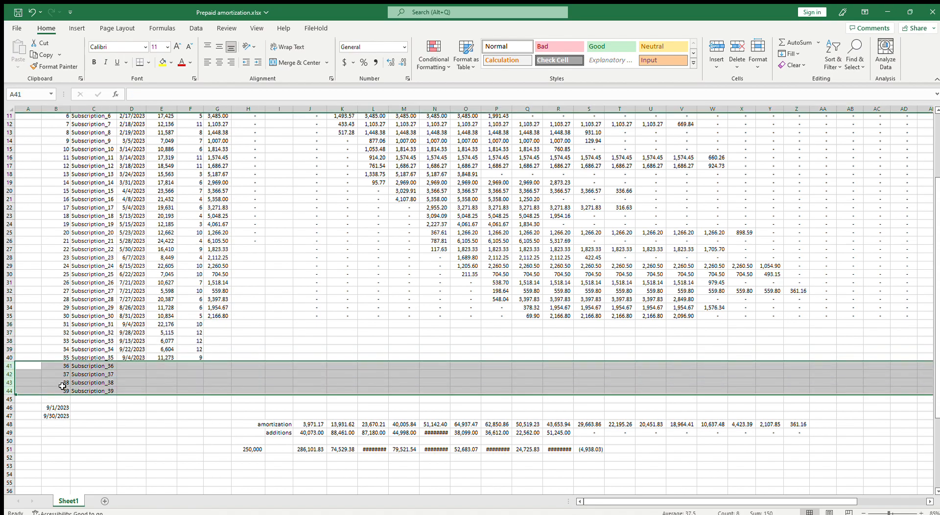
pyautogui.hotkey('ctrl', '-')
pyautogui.click(131, 382)
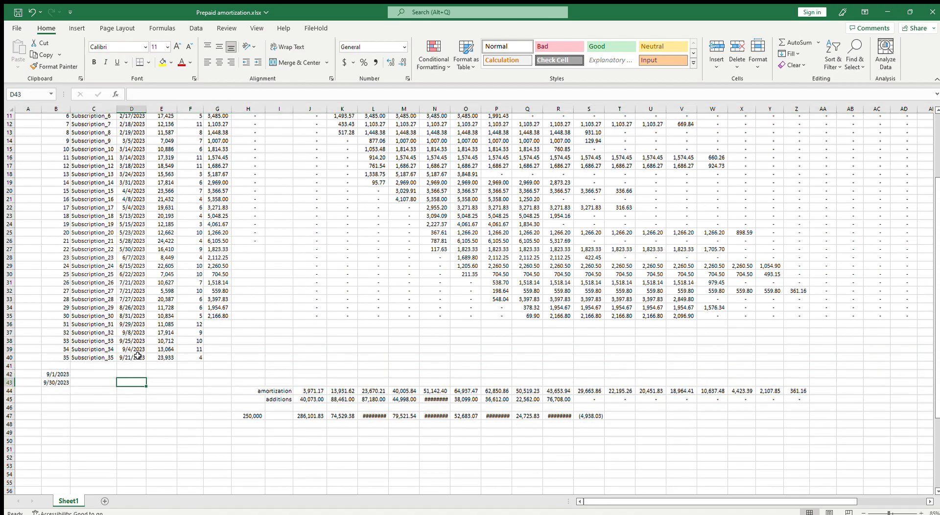
# Replace the random formulas in D36:F40 with their values
pyautogui.moveTo(130, 326); pyautogui.dragTo(197, 358)
pyautogui.hotkey('ctrl', 'c')
pyautogui.hotkey('ctrl', 'shift', 'v')
pyautogui.press('Escape')
# Fill the monthly amount from G35 down to G40 and copy the amortization formula in J35
pyautogui.click(224, 317)
pyautogui.moveTo(232, 319); pyautogui.dragTo(230, 361)
pyautogui.click(317, 315)
pyautogui.hotkey('ctrl', 'c')
pyautogui.moveTo(316, 324); pyautogui.dragTo(378, 360)
pyautogui.click(219, 284)
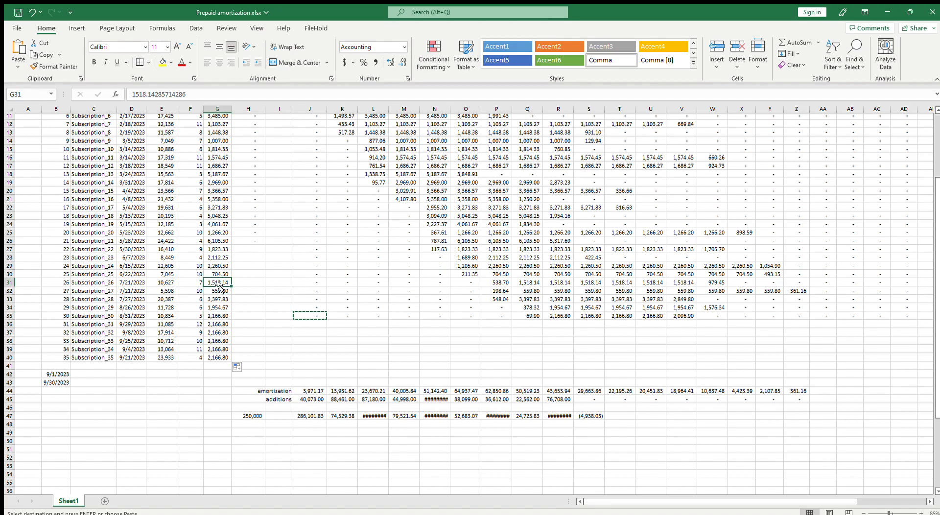
# Enter the monthly amount formula =E6/F6 in G6 and fill it down to G40
pyautogui.scroll(4, 219, 284)
pyautogui.click(219, 173)
pyautogui.write('=')
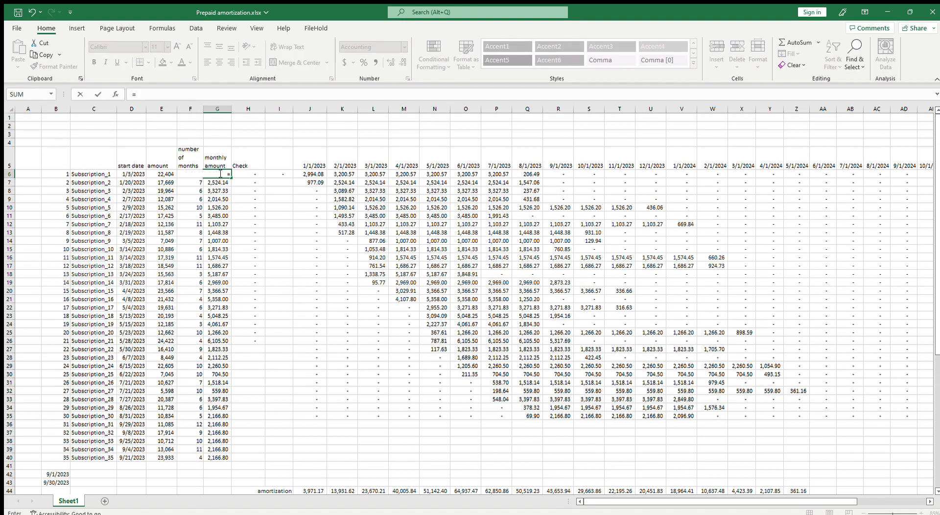
pyautogui.press('Left')
pyautogui.press('Left')
pyautogui.write('/')
pyautogui.press('Left')
pyautogui.press('Return')
pyautogui.click(219, 174)
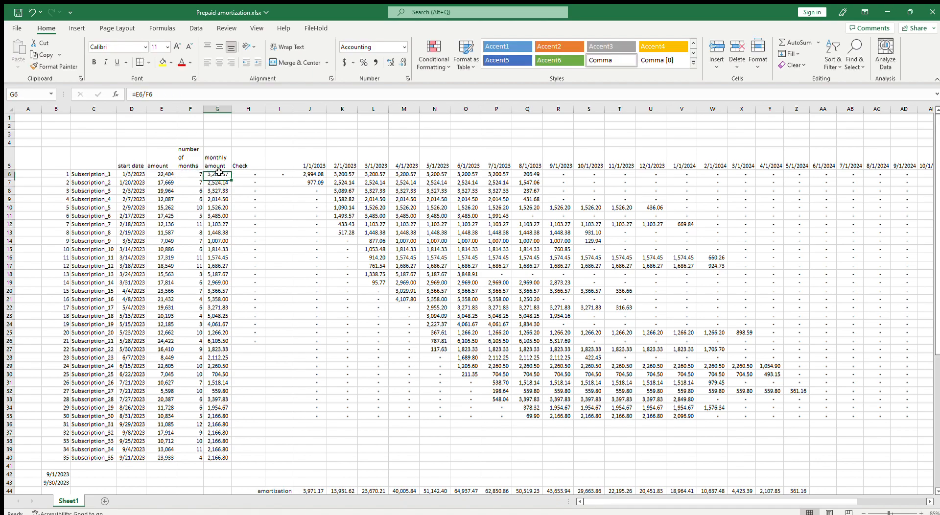
pyautogui.doubleClick(232, 178)
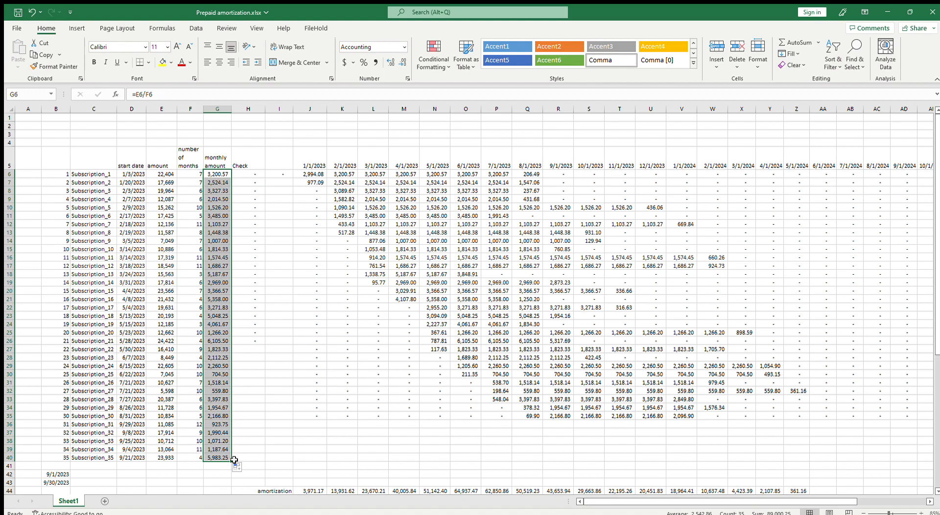
# Copy the amortization formula from J35 into J36:Z40 for the new subscriptions
pyautogui.scroll(-2, 257, 457)
pyautogui.click(313, 366)
pyautogui.hotkey('ctrl', 'c')
pyautogui.moveTo(325, 380); pyautogui.dragTo(811, 406)
pyautogui.hotkey('ctrl', 'v')
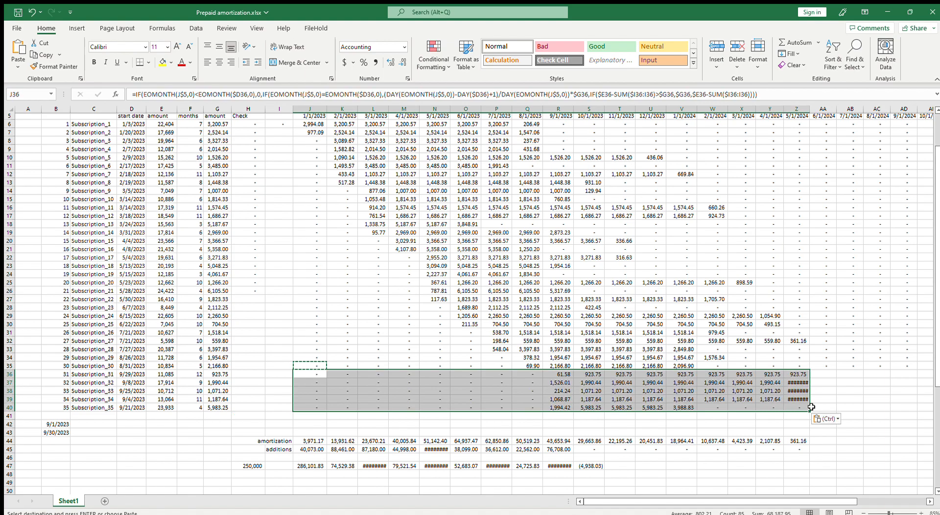
# Extend the amortization formula from Z36 into AA36:AD40 and auto-fit the width of column Z
pyautogui.click(764, 398)
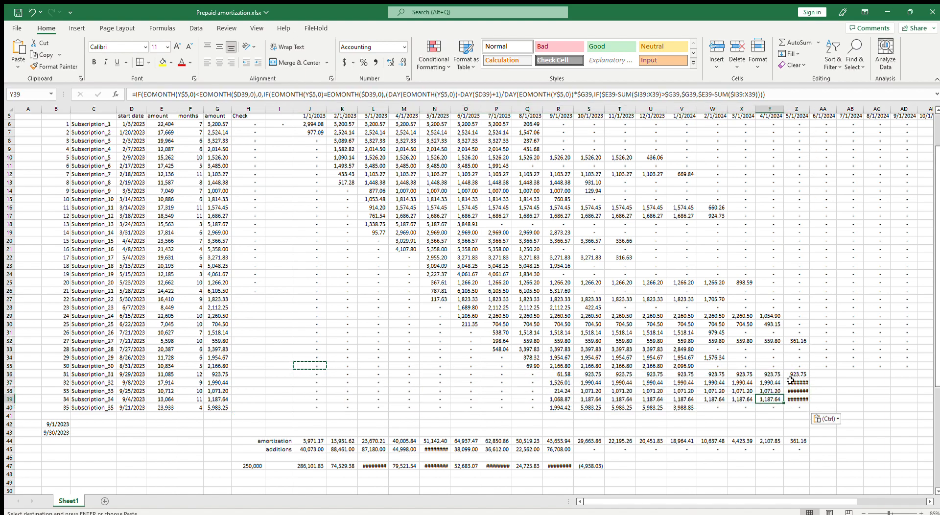
pyautogui.click(797, 374)
pyautogui.hotkey('ctrl', 'c')
pyautogui.click(821, 374)
pyautogui.moveTo(821, 374); pyautogui.dragTo(906, 399)
pyautogui.hotkey('ctrl', 'v')
pyautogui.moveTo(836, 408); pyautogui.dragTo(896, 406)
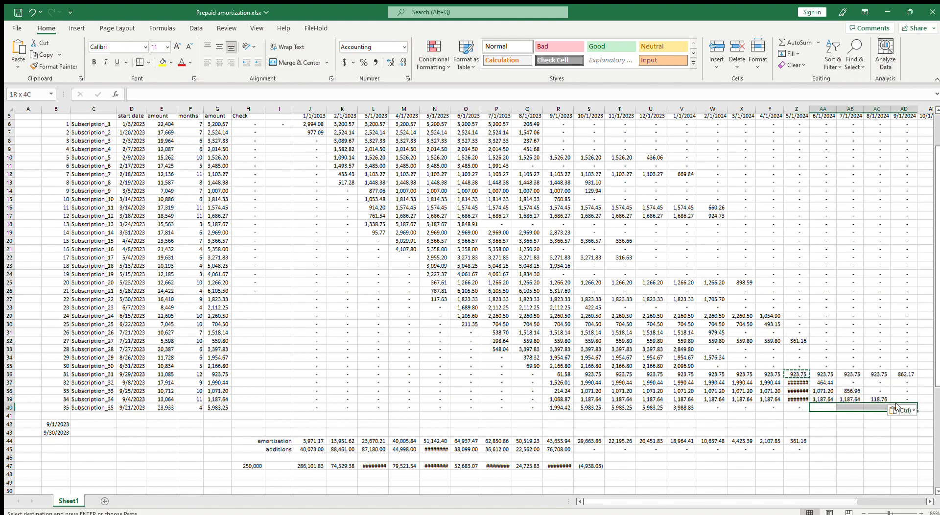
pyautogui.hotkey('ctrl', 'v')
pyautogui.press('Return')
pyautogui.doubleClick(809, 109)
# Examine the amortization formula in J6 and the schedule from the header down to the balance row
pyautogui.click(594, 397)
pyautogui.scroll(2, 594, 398)
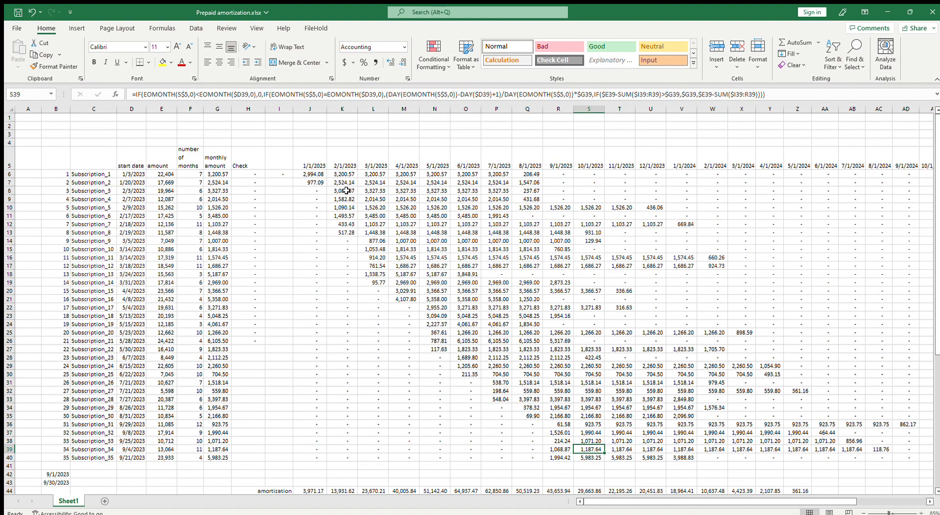
pyautogui.click(308, 176)
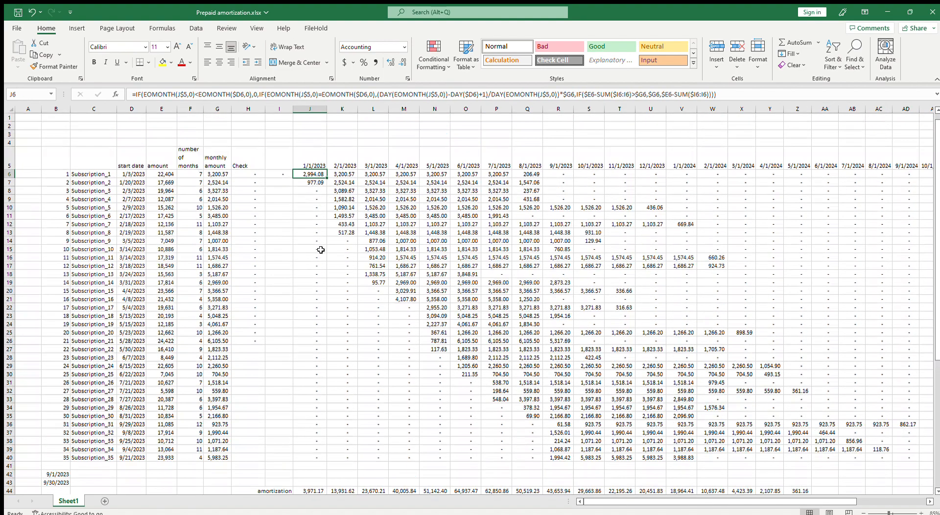
pyautogui.scroll(-3, 324, 260)
pyautogui.scroll(3, 328, 267)
pyautogui.scroll(-2, 811, 404)
pyautogui.scroll(1, 808, 404)
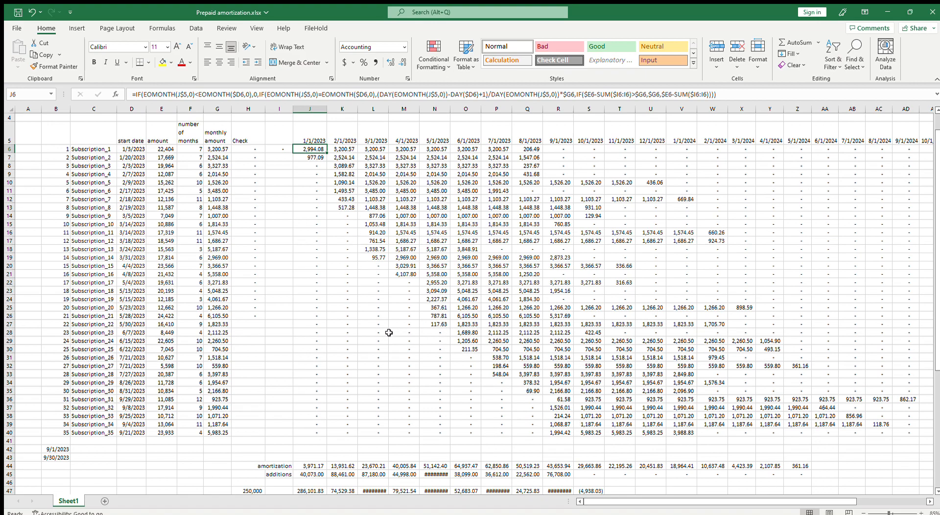
pyautogui.scroll(-2, 399, 343)
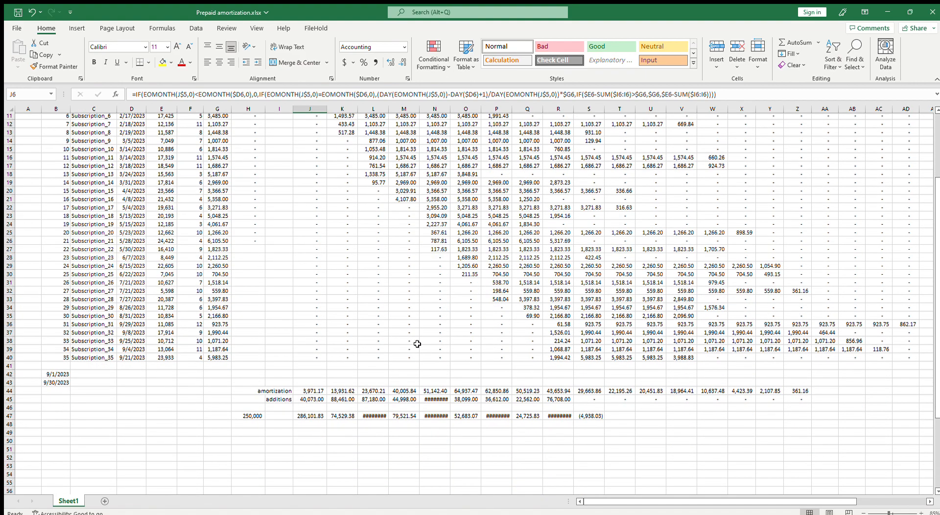
# Auto-fit the width of column N and insert a blank row at row 41, below Subscription_35
pyautogui.doubleClick(451, 110)
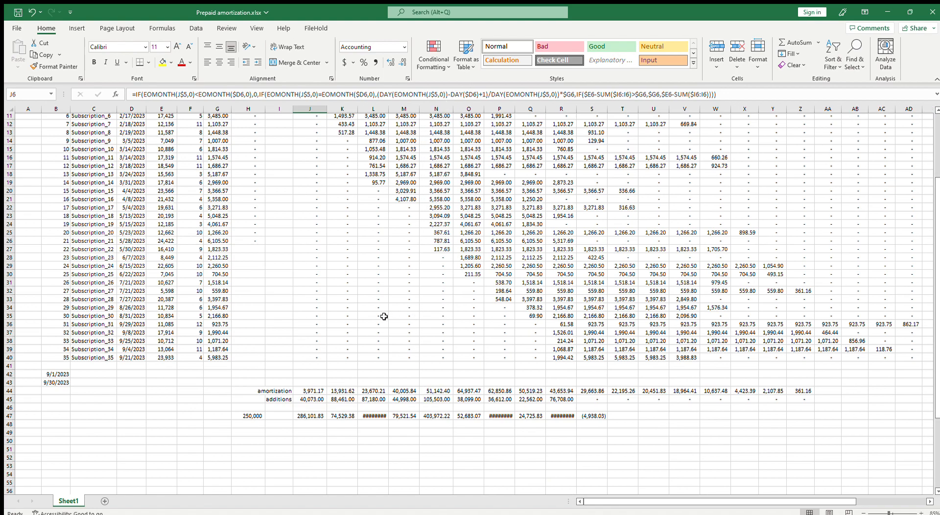
pyautogui.click(9, 366)
pyautogui.hotkey('ctrl', 'shift', '=')
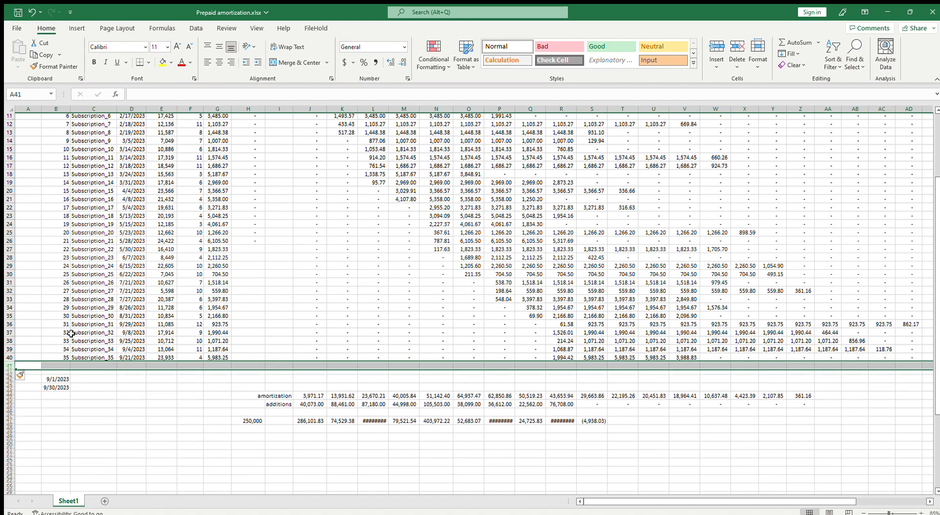
# Enter number 36, Subscription_36, start date 6/8/2023 and amount 18,990 in row 41
pyautogui.click(63, 366)
pyautogui.write('36')
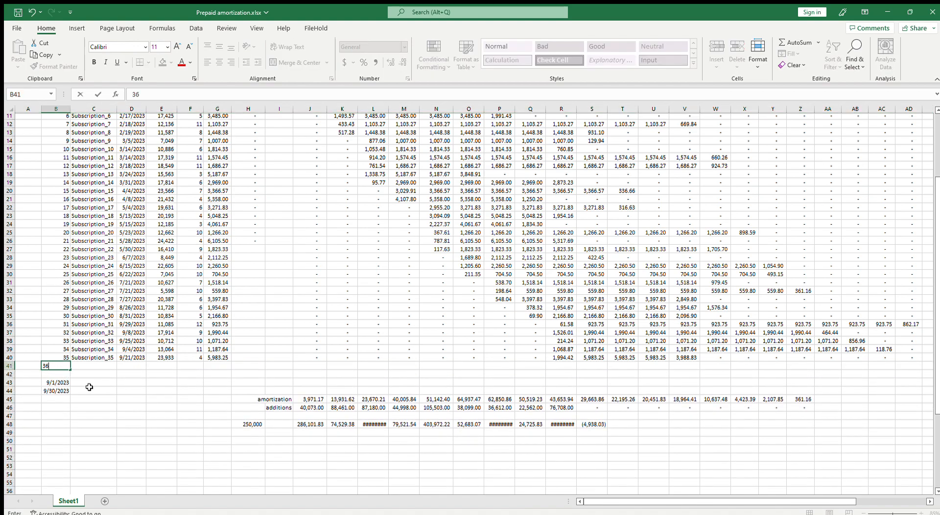
pyautogui.press('Tab')
pyautogui.press('Tab')
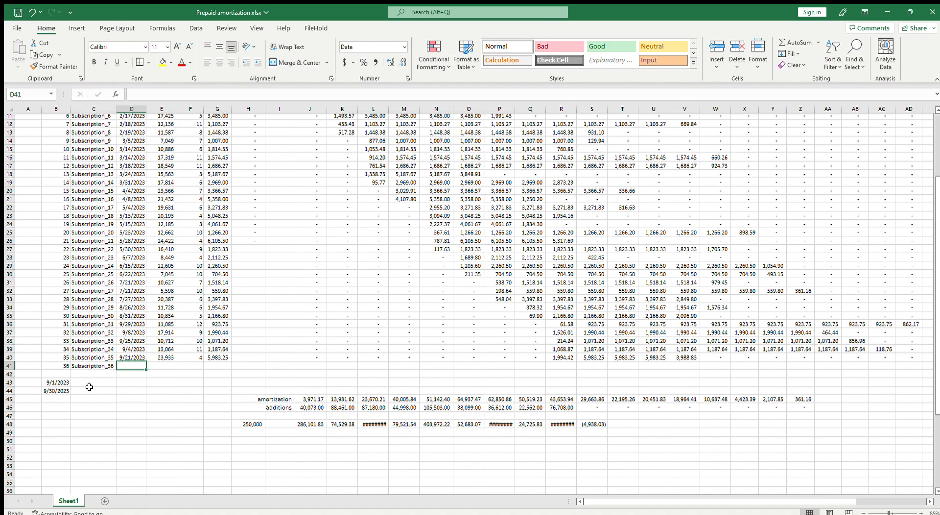
pyautogui.write('6/8/23')
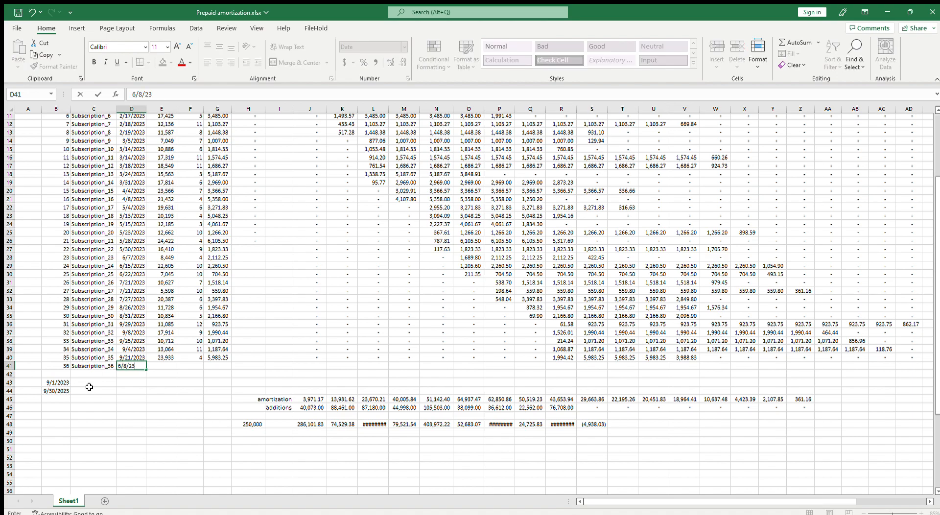
pyautogui.press('Tab')
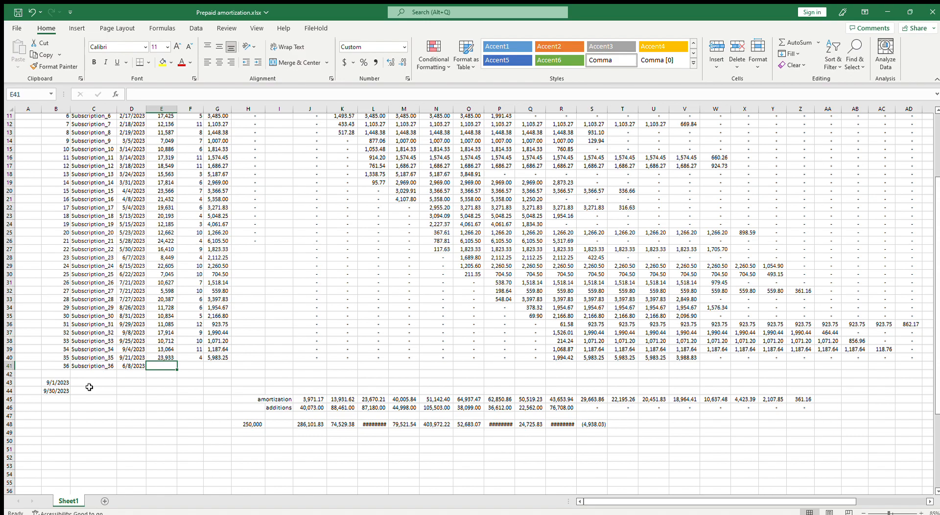
pyautogui.write('18990')
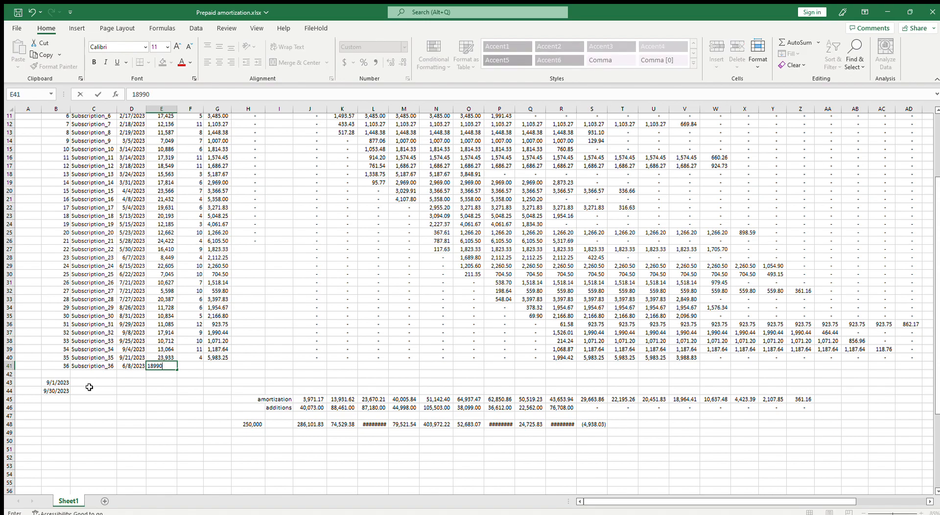
pyautogui.press('Tab')
# Set the number of months for Subscription_36 in row 41 to 6
pyautogui.press('Up')
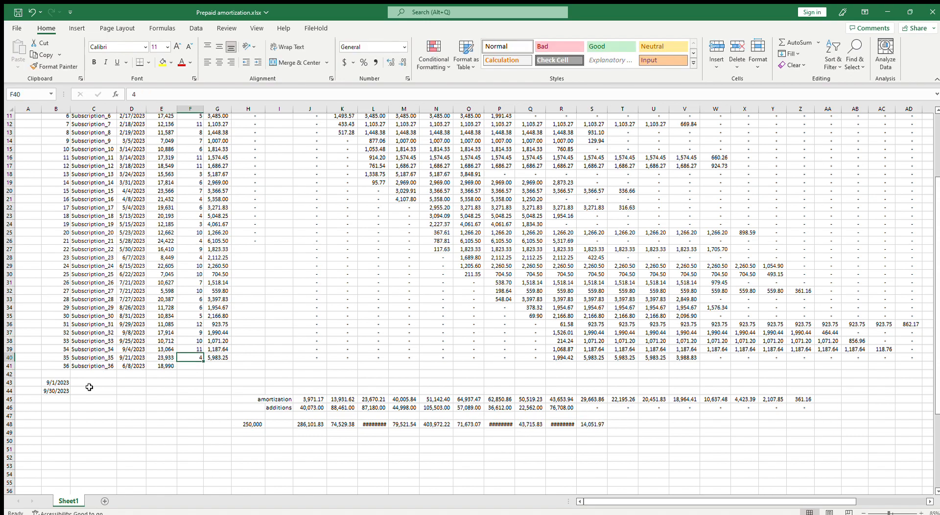
pyautogui.press('Down')
pyautogui.write('9')
pyautogui.press('Return')
pyautogui.press('Up')
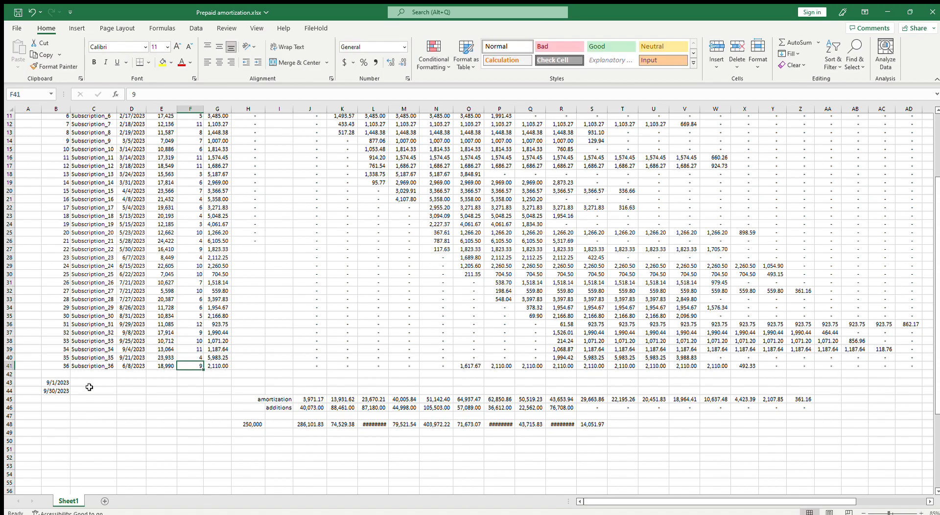
pyautogui.write('6')
pyautogui.press('Return')
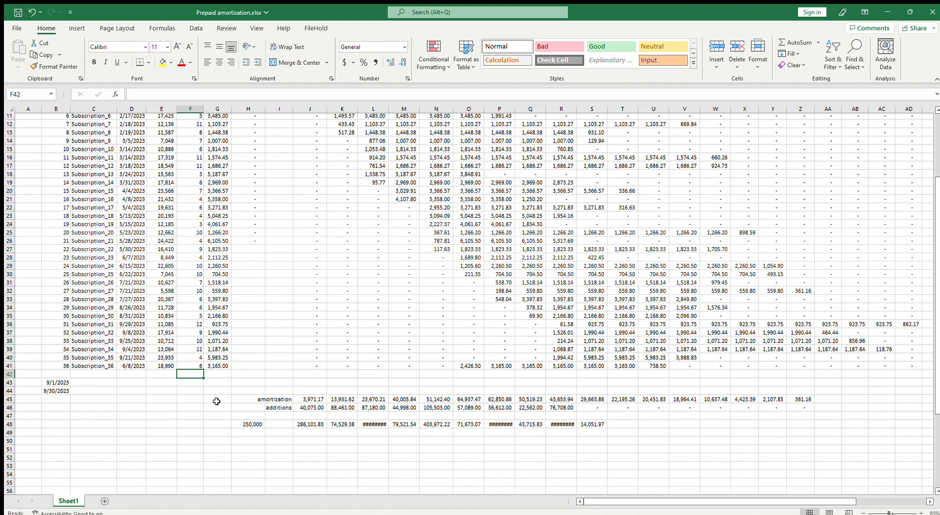
# Freeze the panes at D6 so rows 1 to 5 and columns A to C stay fixed
pyautogui.click(595, 424)
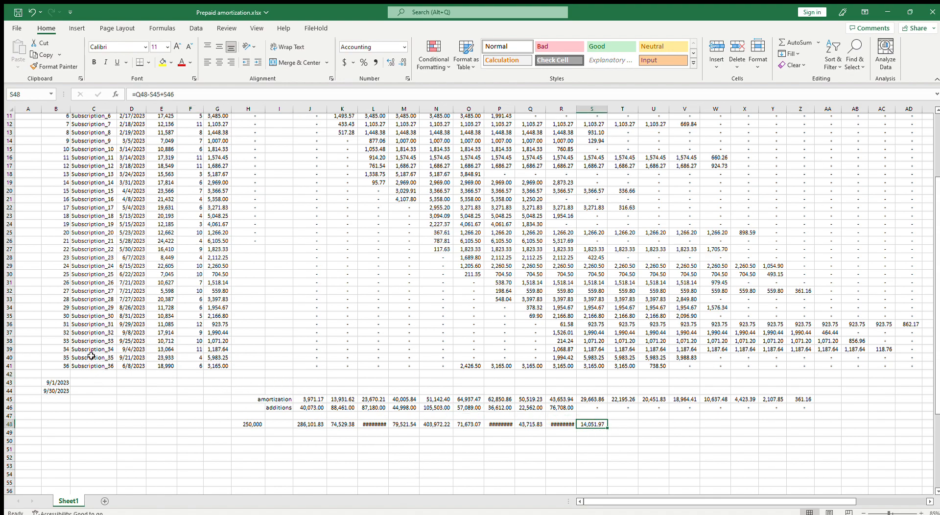
pyautogui.scroll(4, 624, 416)
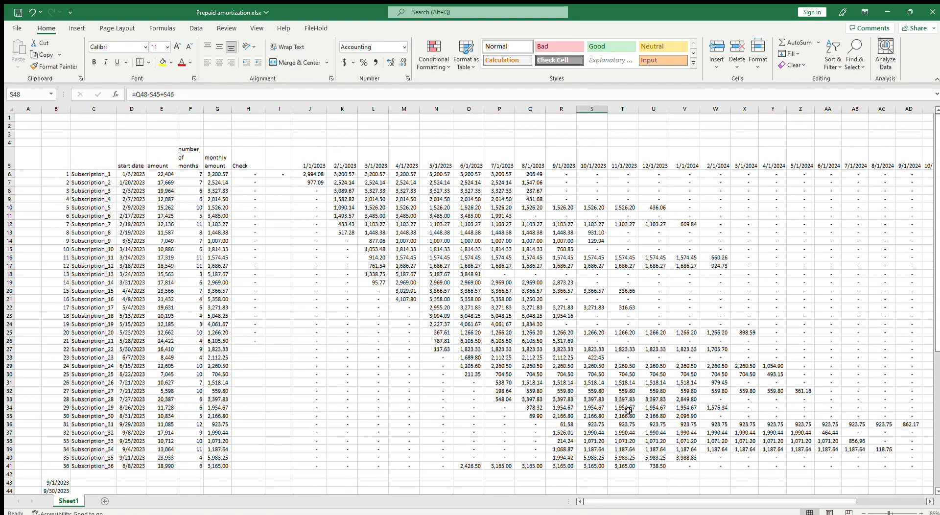
pyautogui.click(137, 174)
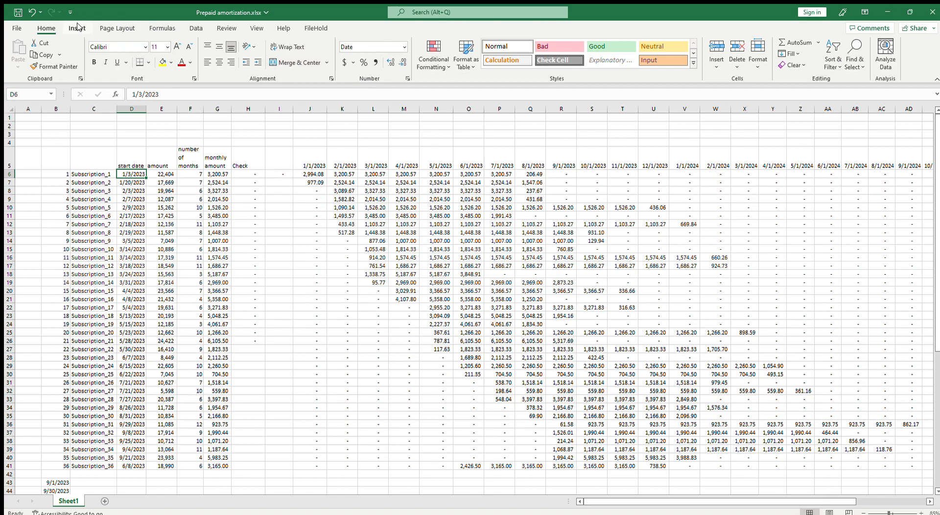
pyautogui.click(250, 27)
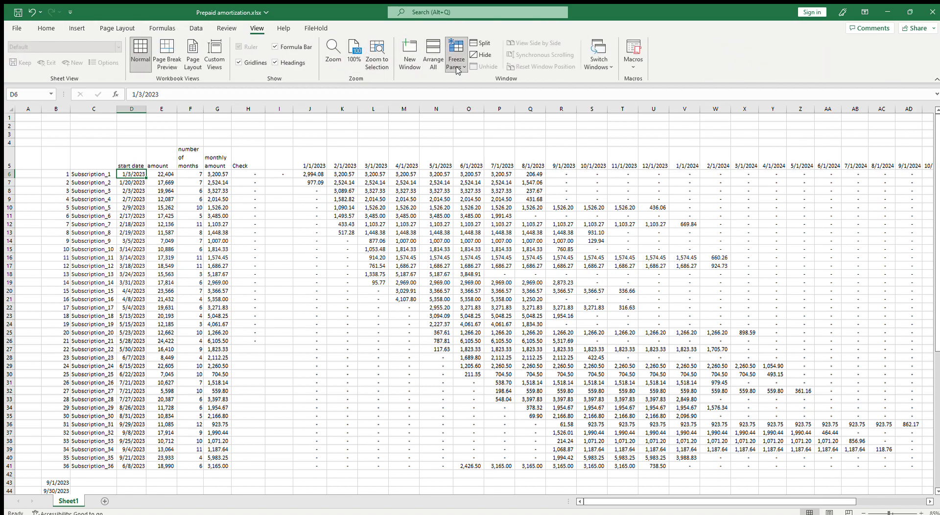
pyautogui.scroll(-7, 426, 267)
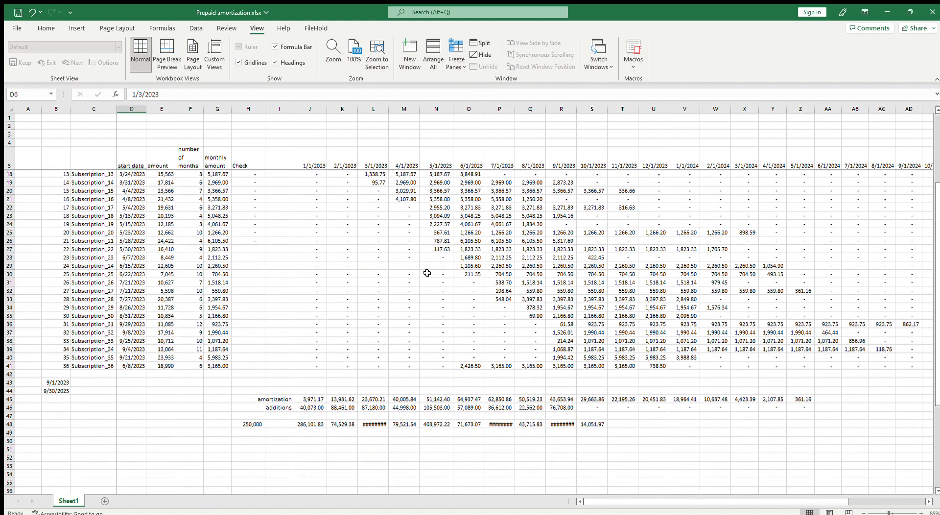
# Examine Subscription_36's September amortization formula in R41 and the sum of its June to August amounts in O41:Q41
pyautogui.click(592, 334)
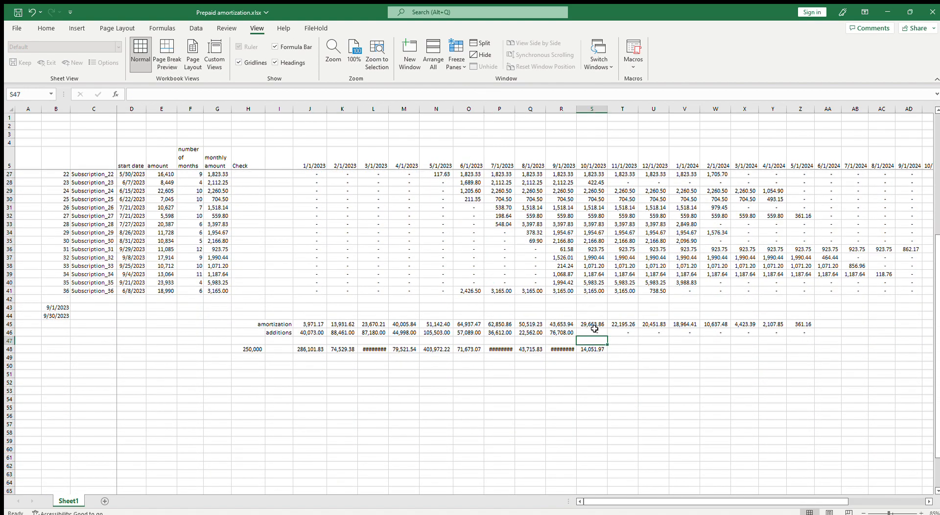
pyautogui.click(562, 290)
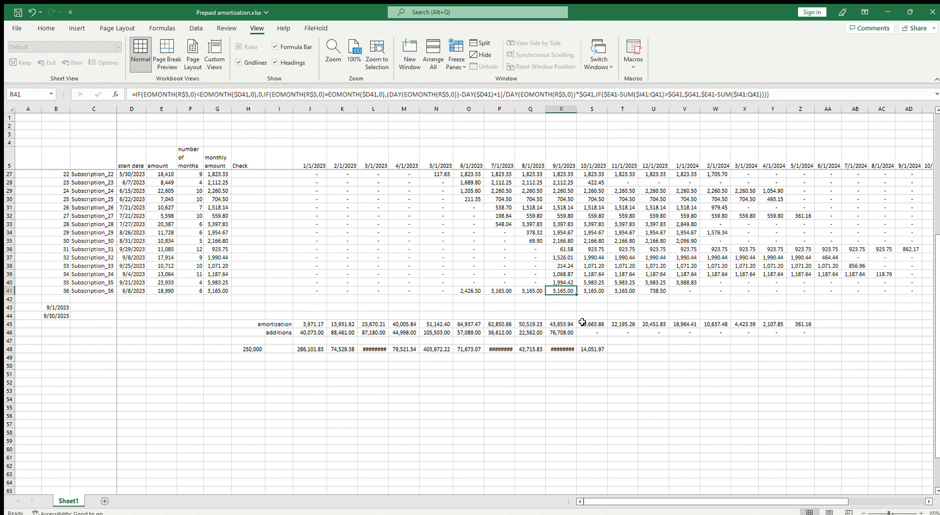
pyautogui.click(570, 350)
pyautogui.moveTo(537, 291); pyautogui.dragTo(475, 291)
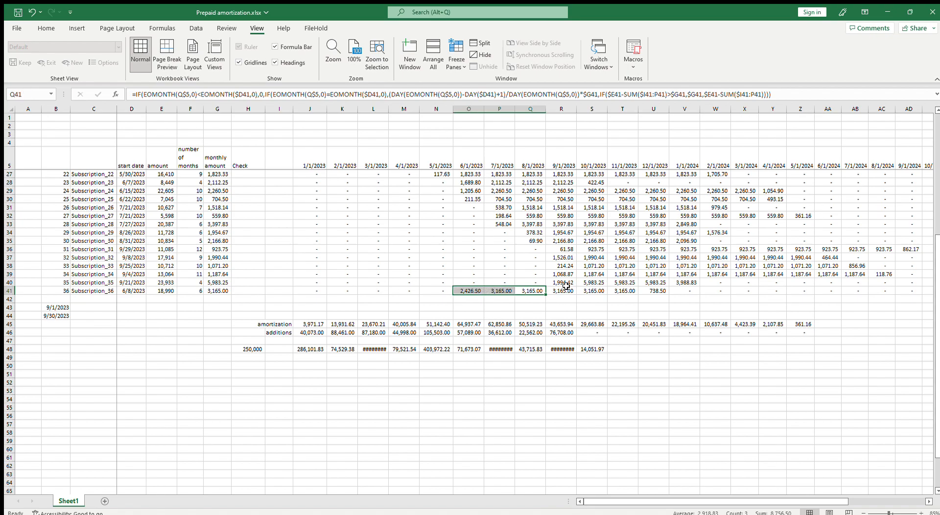
pyautogui.click(561, 290)
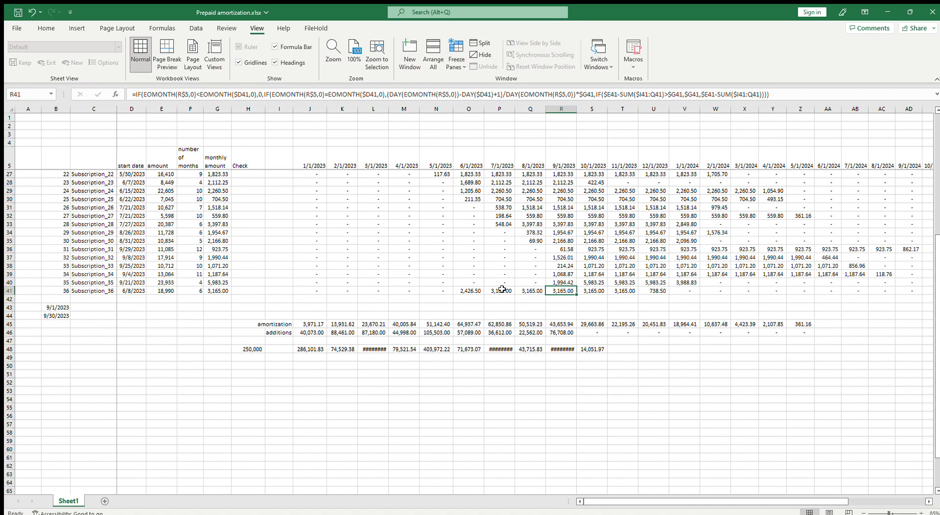
pyautogui.click(464, 290)
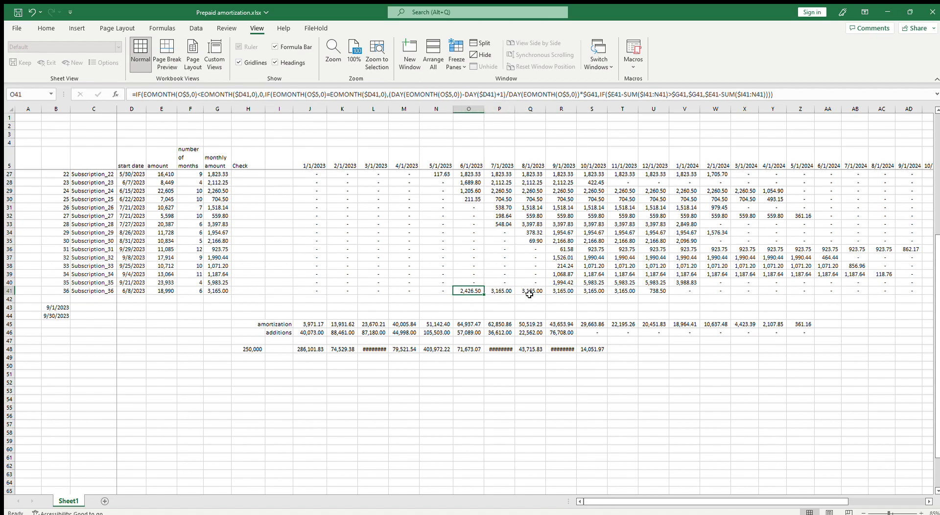
pyautogui.click(556, 291)
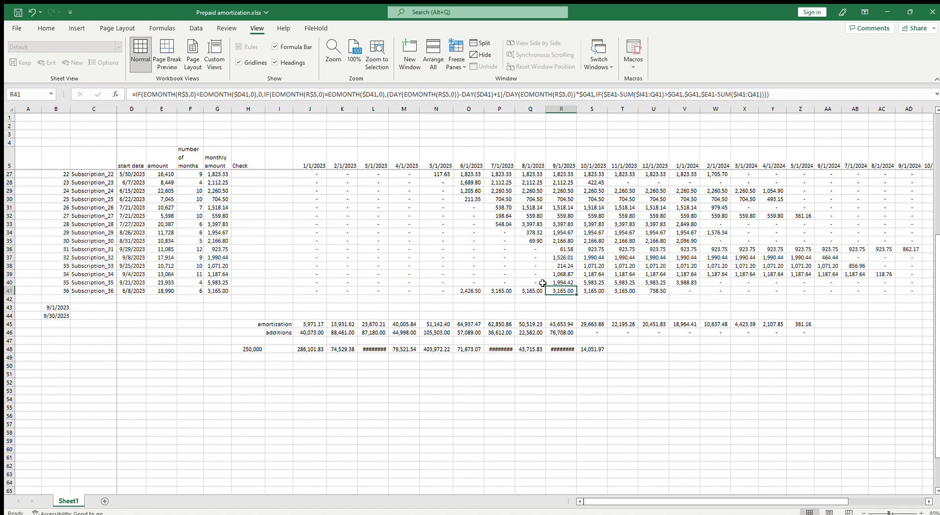
pyautogui.moveTo(479, 292); pyautogui.dragTo(528, 290)
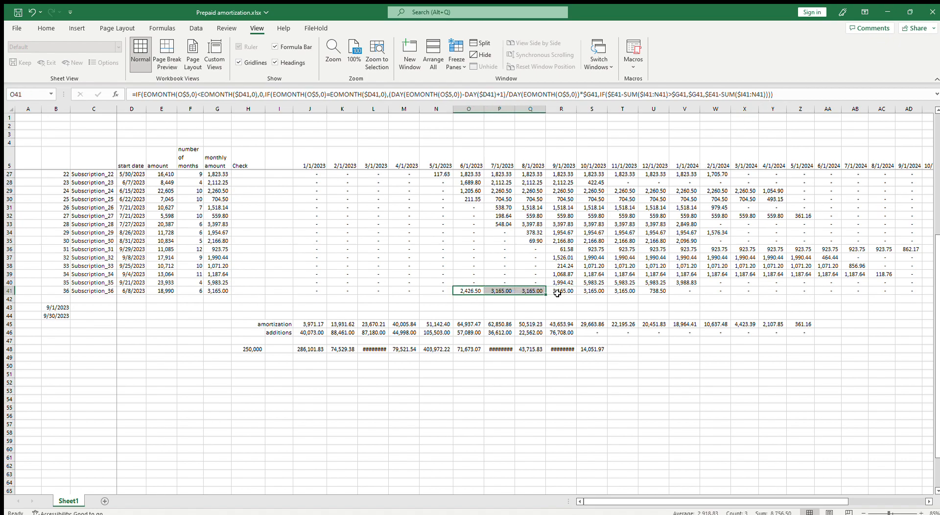
# Append +8756.5 to the June amortization formula of Subscription_36 in O41
pyautogui.click(789, 94)
pyautogui.write('+8756.5')
pyautogui.press('Return')
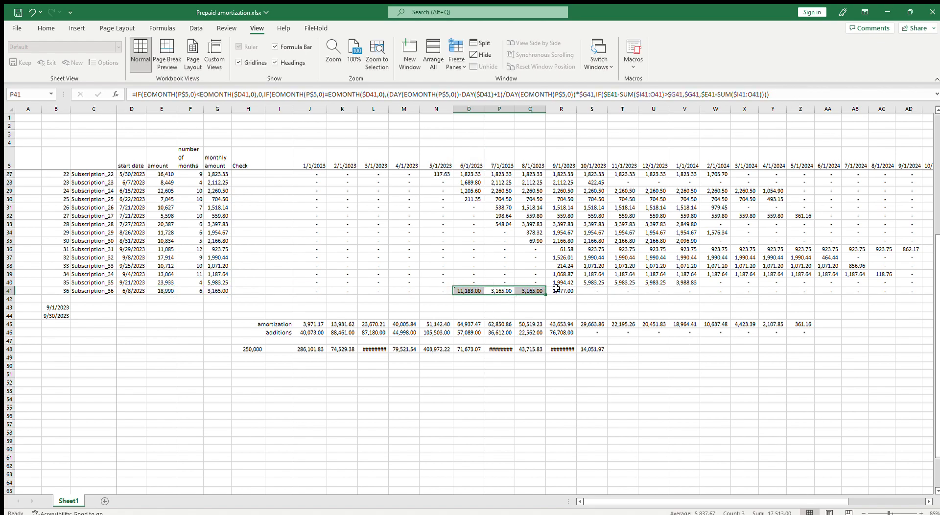
# Copy the +8756.5 term in O41's formula and remove it from that cell
pyautogui.click(470, 290)
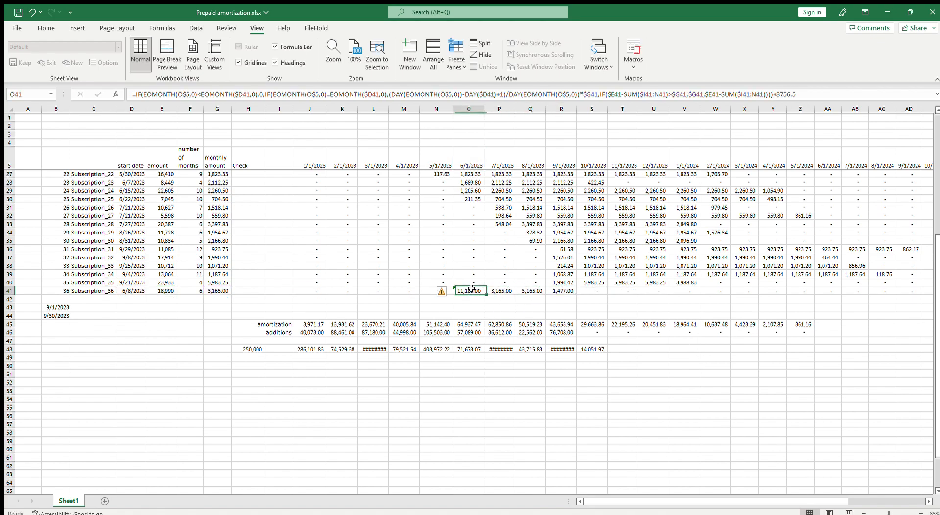
pyautogui.moveTo(799, 95); pyautogui.dragTo(775, 98)
pyautogui.hotkey('ctrl', 'c')
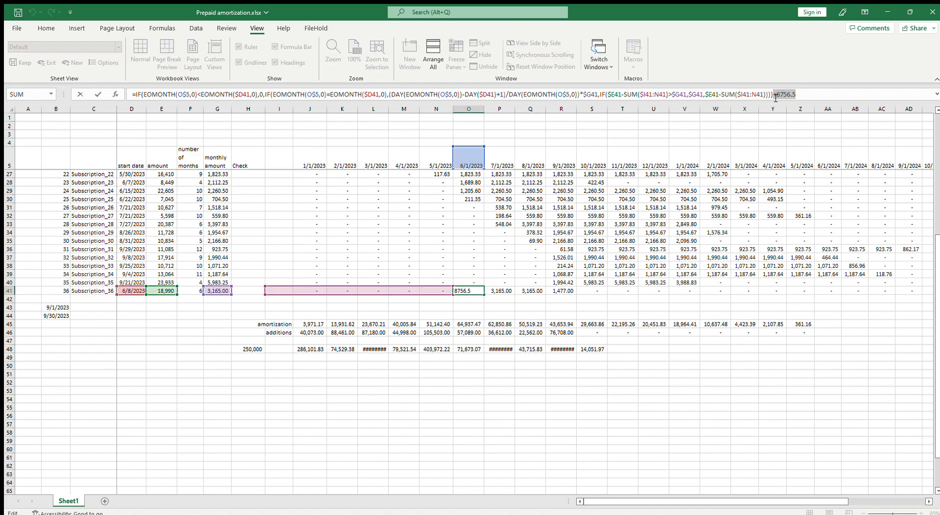
pyautogui.press('BackSpace')
pyautogui.press('Escape')
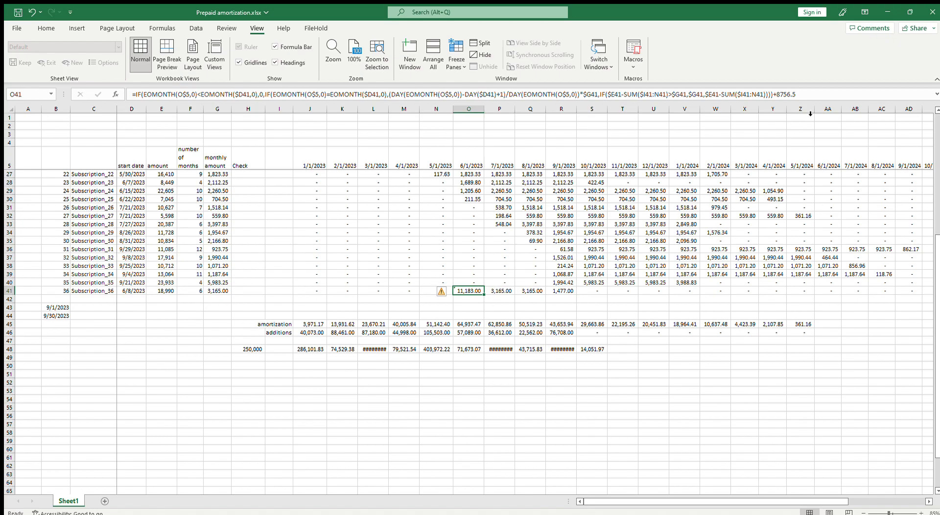
pyautogui.moveTo(798, 95); pyautogui.dragTo(782, 101)
pyautogui.press('BackSpace')
pyautogui.press('Return')
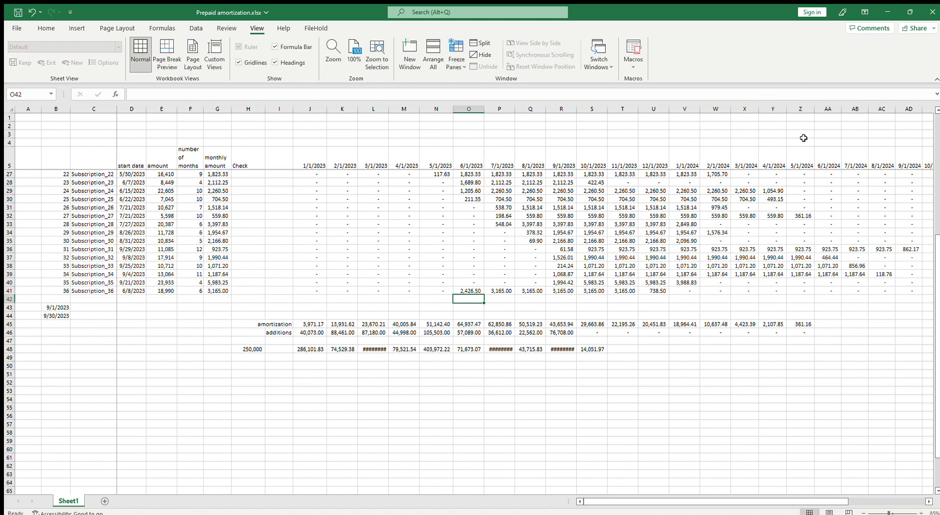
# Append +8756.5 to the September amortization formula of Subscription_36 in R41
pyautogui.press('Up')
pyautogui.press('Right')
pyautogui.press('Right')
pyautogui.press('Right')
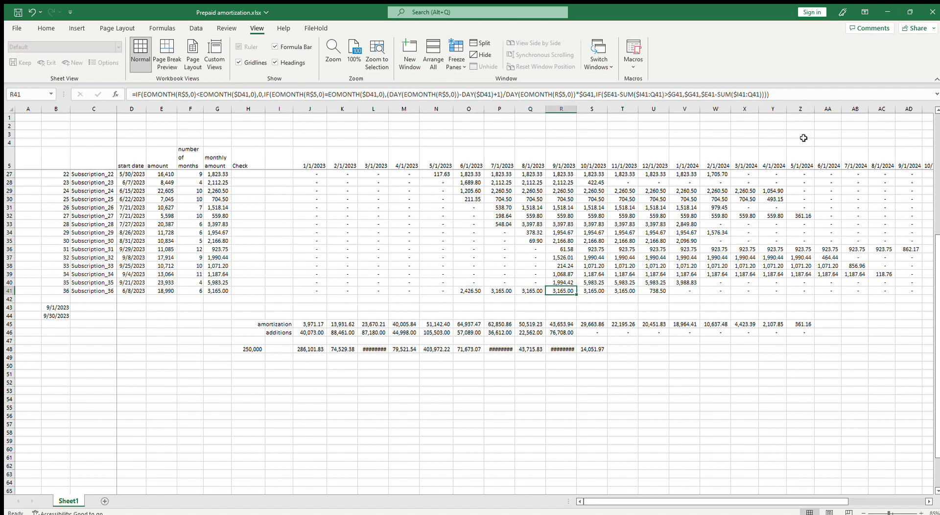
pyautogui.press('F2')
pyautogui.hotkey('ctrl', 'v')
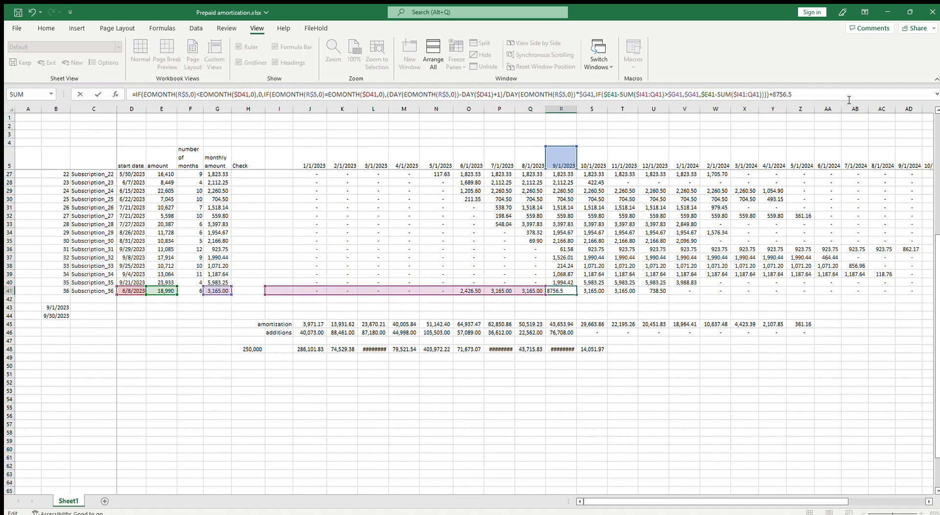
pyautogui.press('Return')
pyautogui.press('Up')
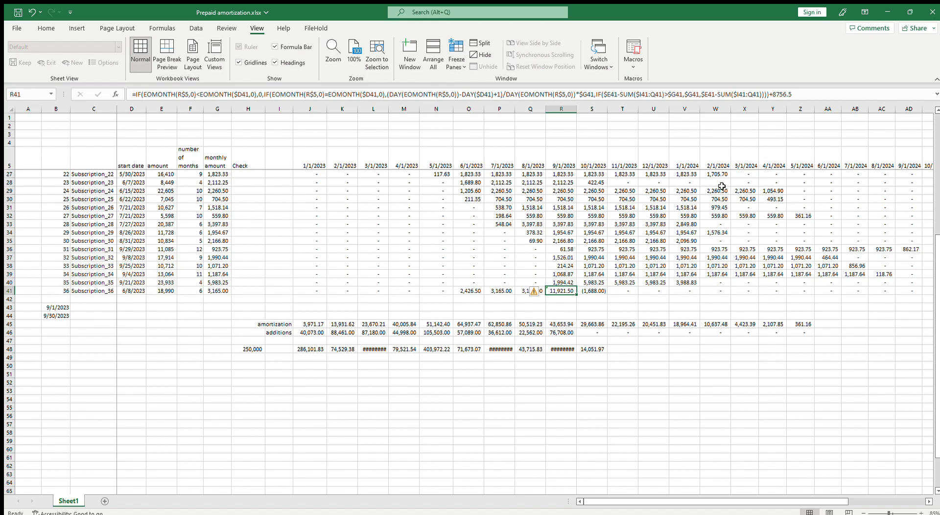
# Set the June, July and August amortization of Subscription_36 in O41:Q41 to 0
pyautogui.click(483, 291)
pyautogui.write('0')
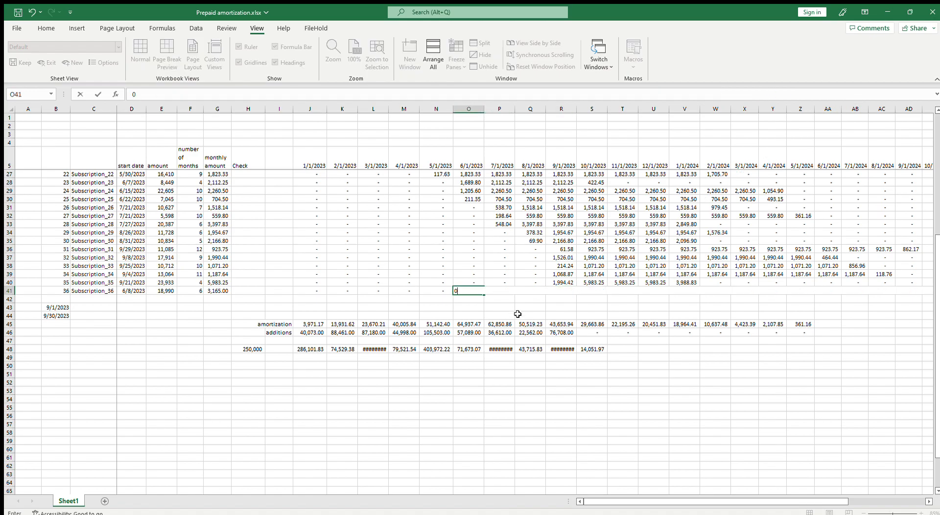
pyautogui.press('Right')
pyautogui.write('0')
pyautogui.press('Right')
pyautogui.write('0')
pyautogui.press('Right')
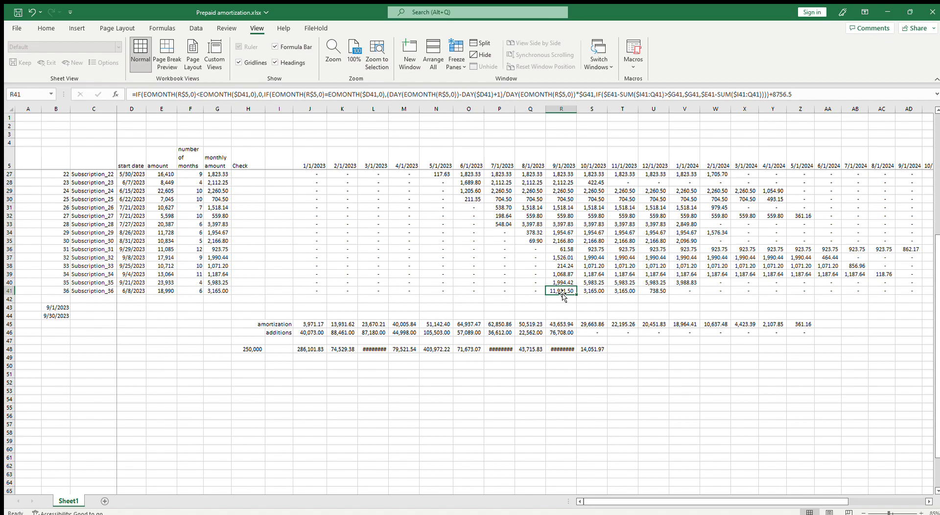
# Examine the remaining October to December amounts in row 41, the catch-up formula in R41, and the schedule up to J6
pyautogui.moveTo(591, 290); pyautogui.dragTo(654, 291)
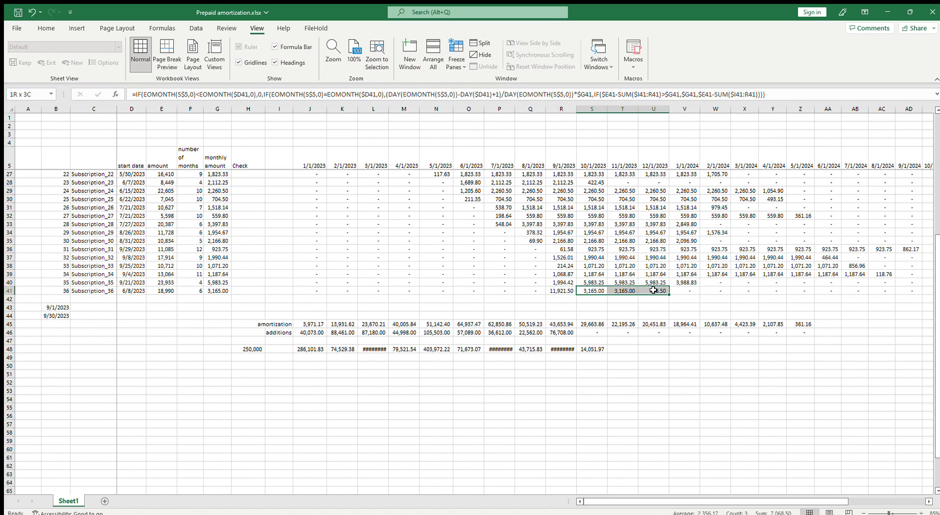
pyautogui.click(573, 293)
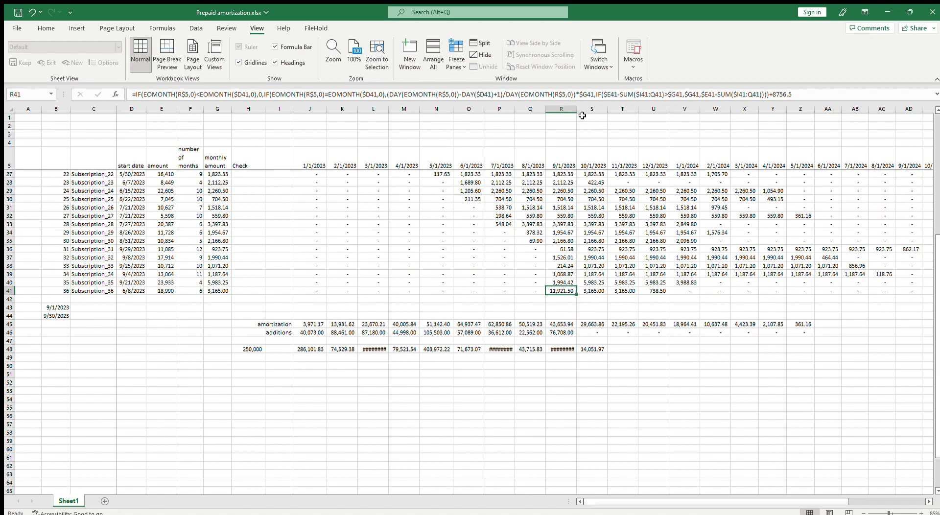
pyautogui.scroll(6, 612, 314)
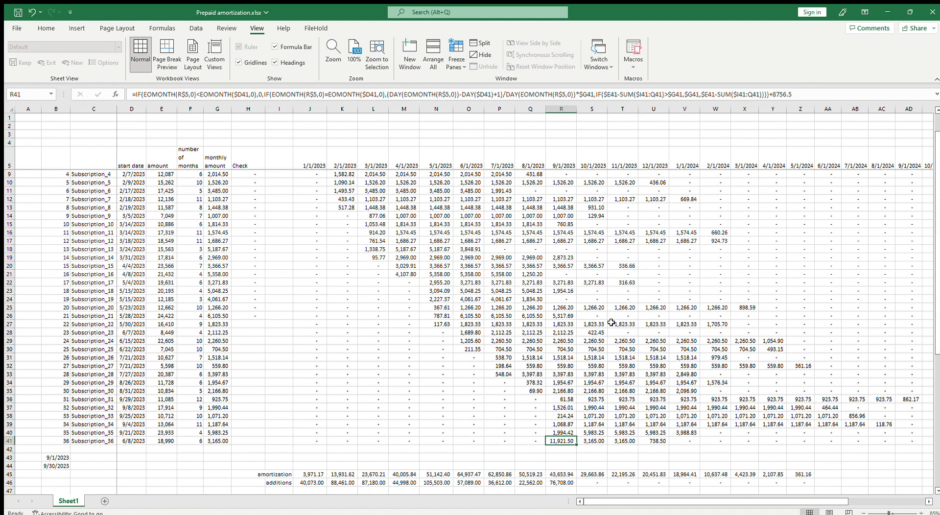
pyautogui.scroll(-4, 612, 323)
pyautogui.scroll(5, 611, 322)
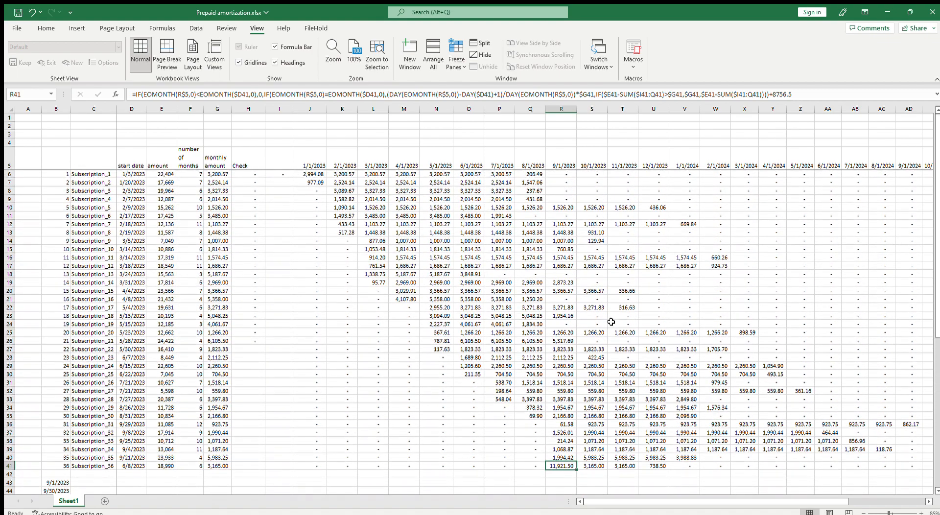
pyautogui.scroll(-4, 606, 310)
pyautogui.scroll(4, 606, 311)
pyautogui.click(316, 174)
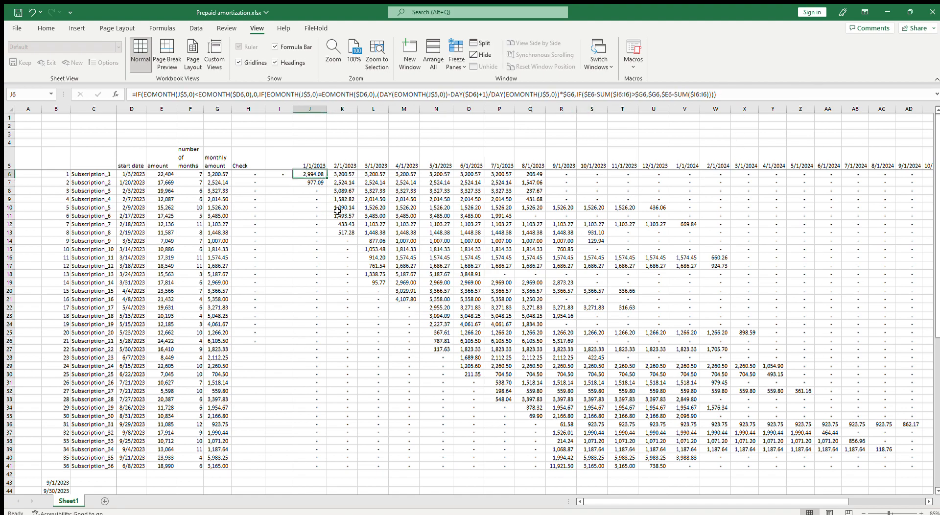
# Examine the subscription rows down to the monthly amortization, additions and balance rows, including the amortization formula in J37
pyautogui.scroll(-1, 339, 214)
pyautogui.scroll(-4, 339, 214)
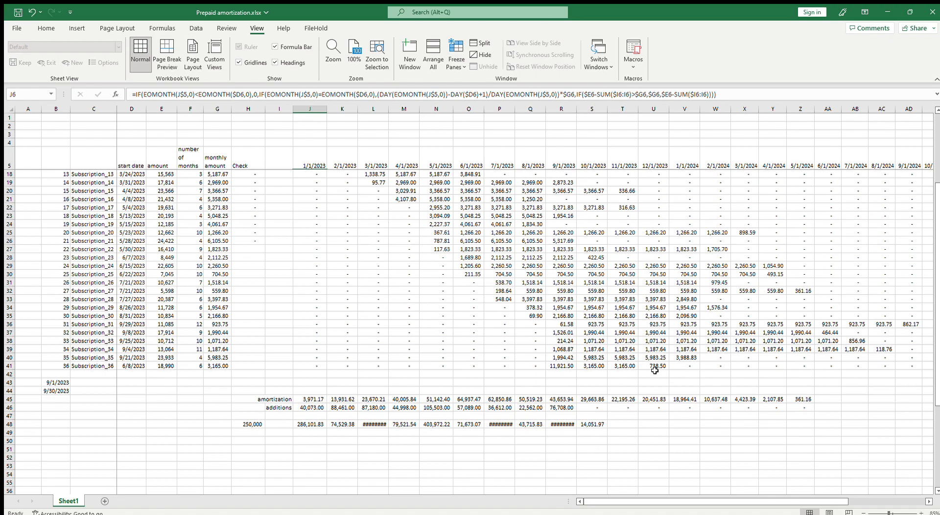
pyautogui.moveTo(812, 503); pyautogui.dragTo(788, 507)
pyautogui.click(311, 332)
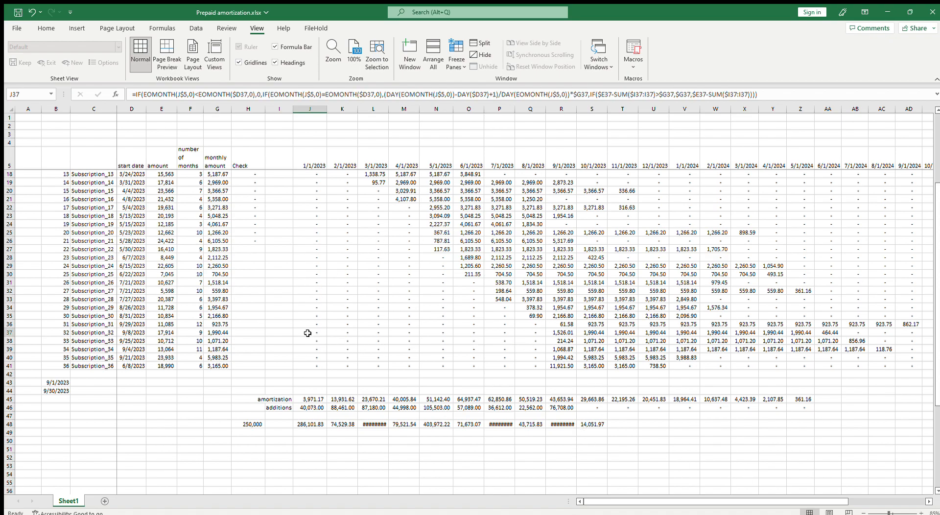
pyautogui.scroll(4, 380, 348)
pyautogui.scroll(-3, 692, 448)
pyautogui.moveTo(666, 504); pyautogui.dragTo(848, 509)
pyautogui.moveTo(783, 511); pyautogui.dragTo(550, 506)
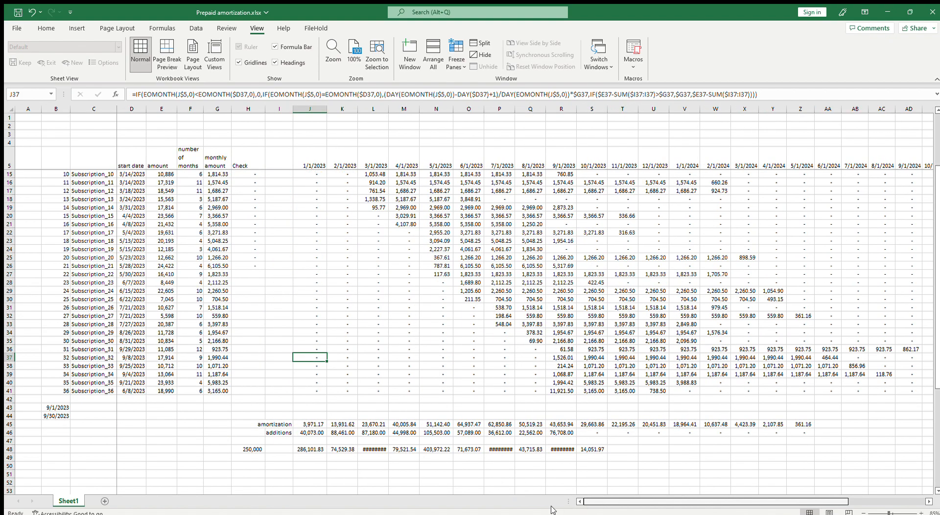
pyautogui.scroll(3, 369, 321)
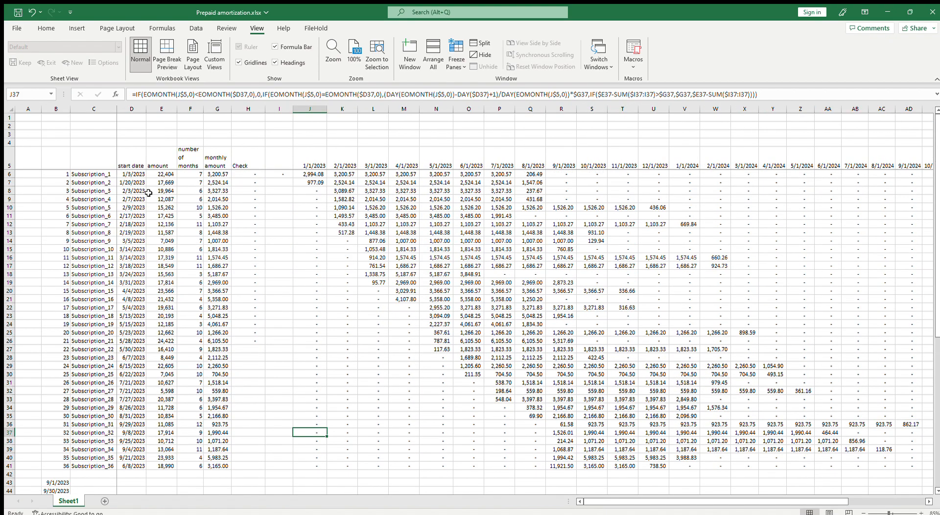
# Delete the empty rows 2 and 3 above the schedule's header row
pyautogui.moveTo(10, 126); pyautogui.dragTo(11, 134)
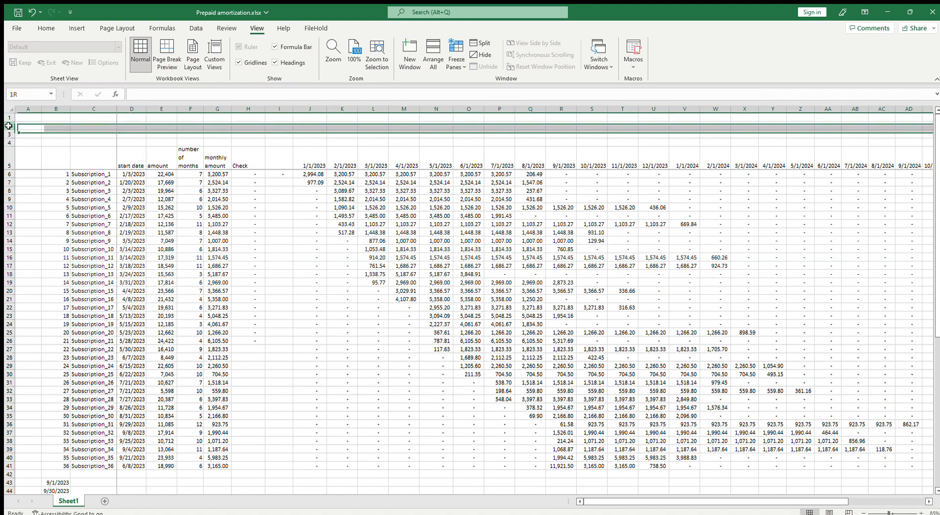
pyautogui.hotkey('ctrl', '-')
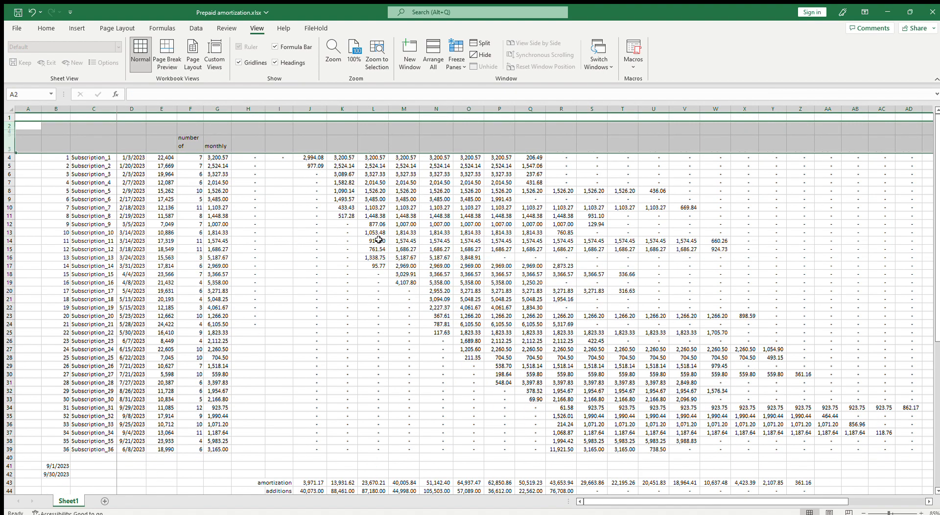
pyautogui.click(387, 243)
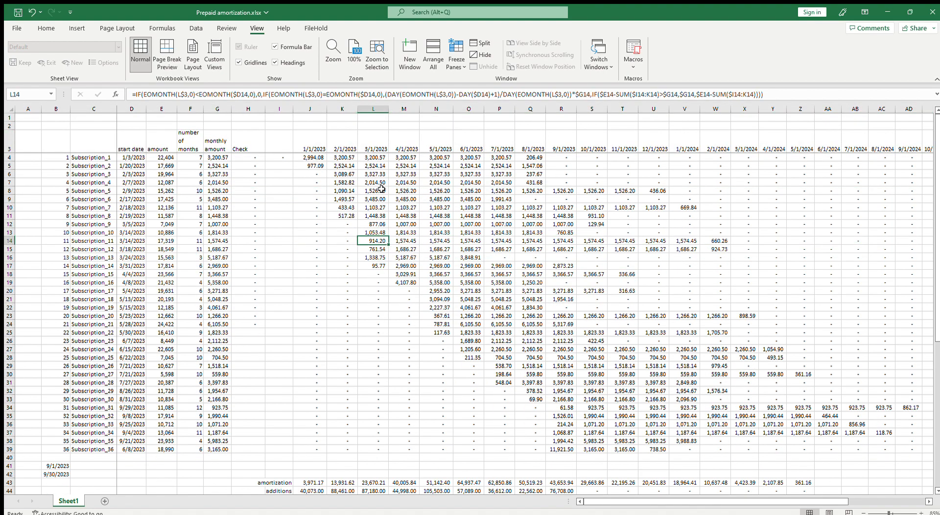
# Examine the January amortization formulas in J4 and J8, and review the schedule down to the totals and balance rows
pyautogui.click(321, 157)
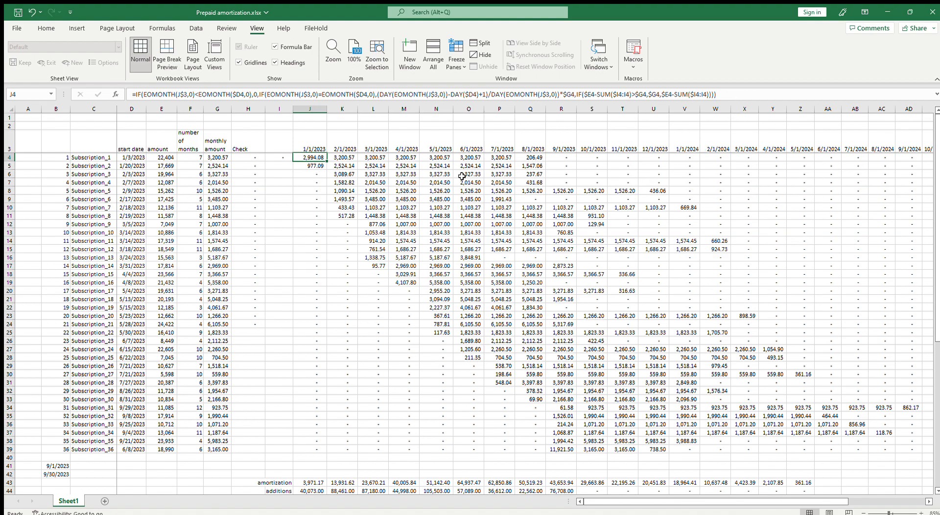
pyautogui.click(727, 99)
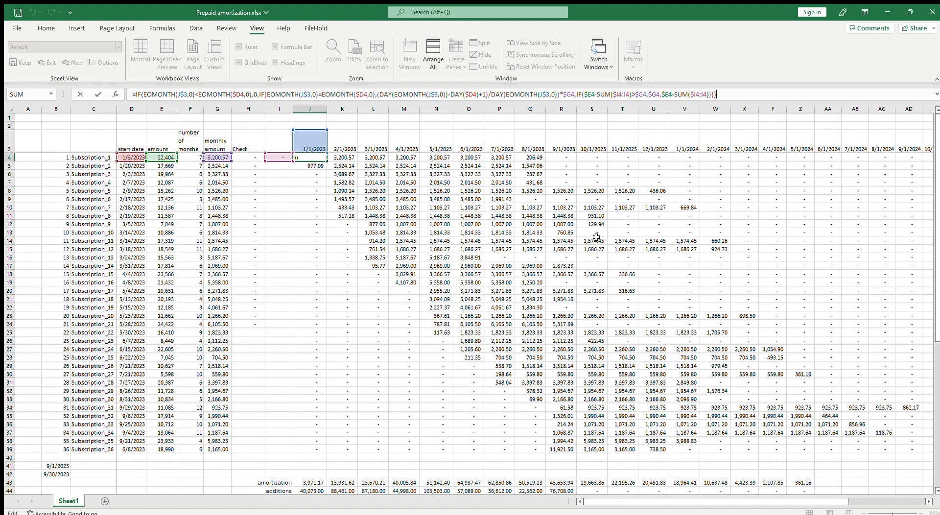
pyautogui.press('Return')
pyautogui.click(315, 191)
pyautogui.scroll(-1, 375, 278)
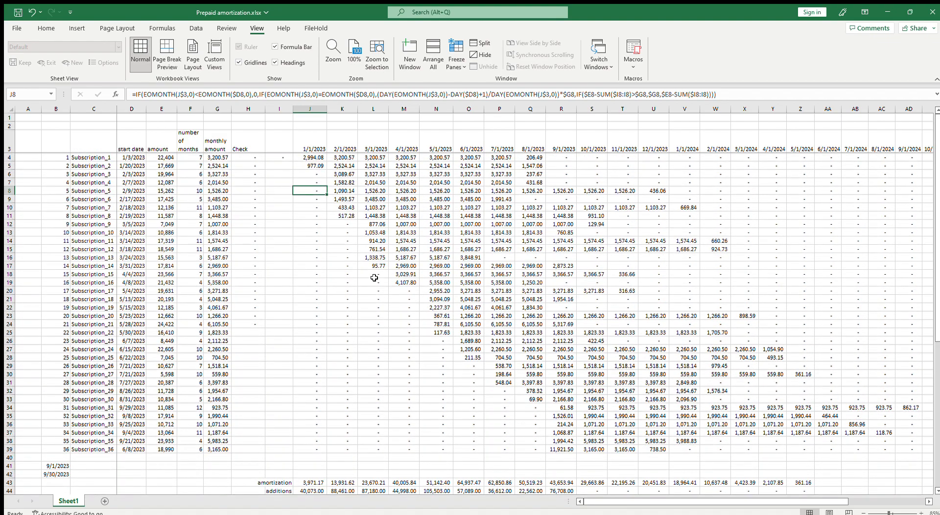
pyautogui.scroll(-2, 374, 278)
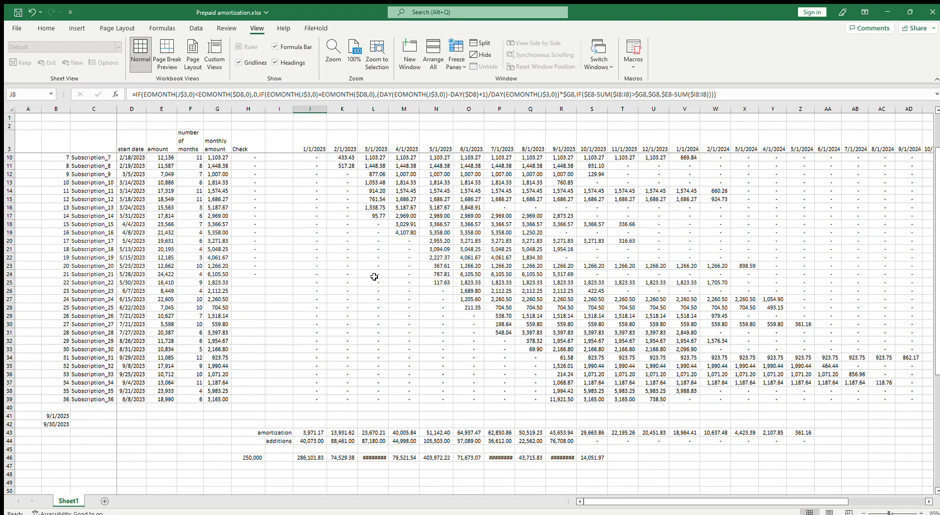
pyautogui.scroll(2, 374, 277)
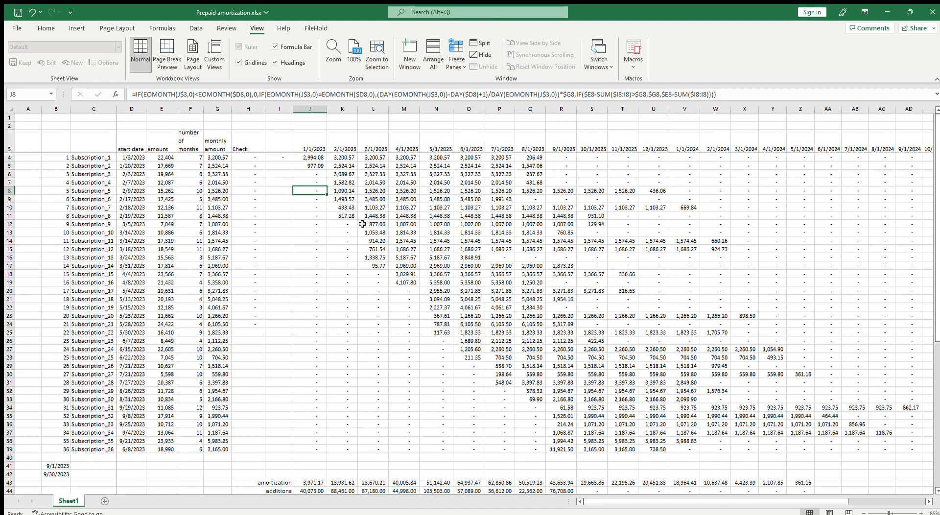